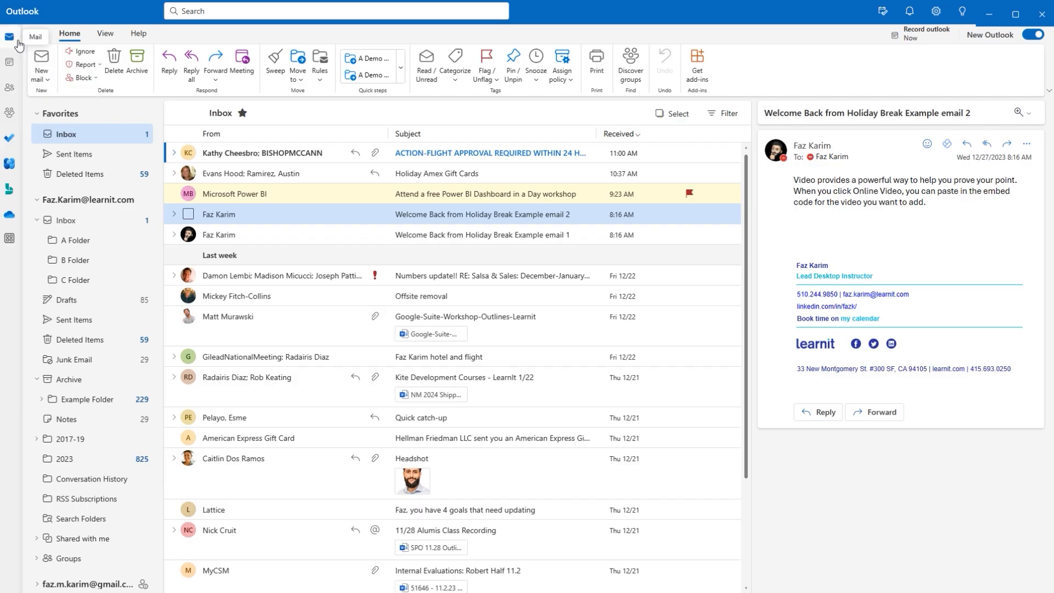
{"action": "left_click", "coordinate": [38, 66]}
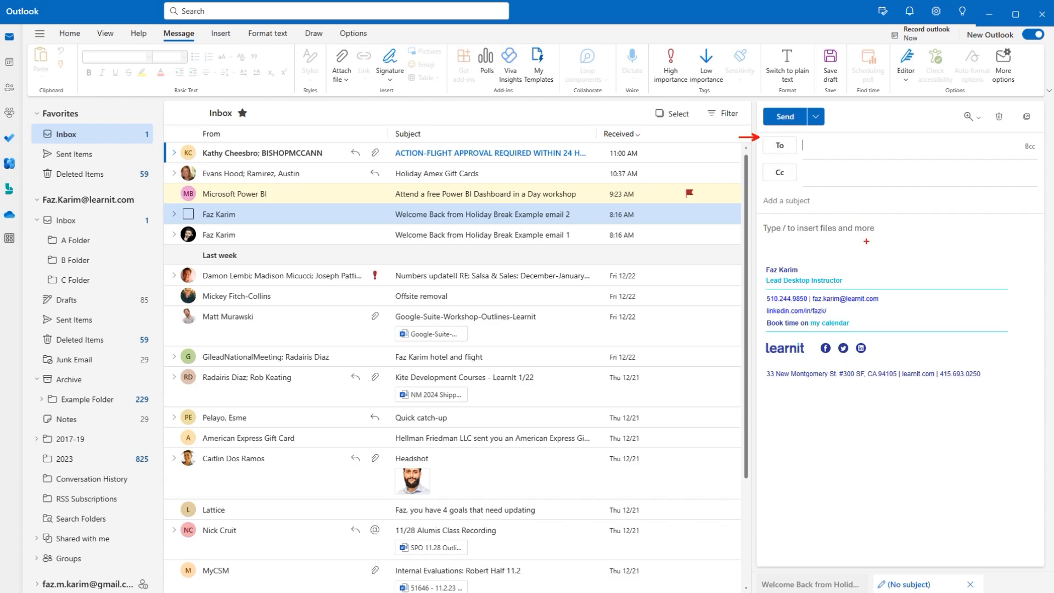
{"action": "left_click", "coordinate": [781, 200]}
{"action": "type", "text": "A Example Email"}
{"action": "key", "text": "Tab"}
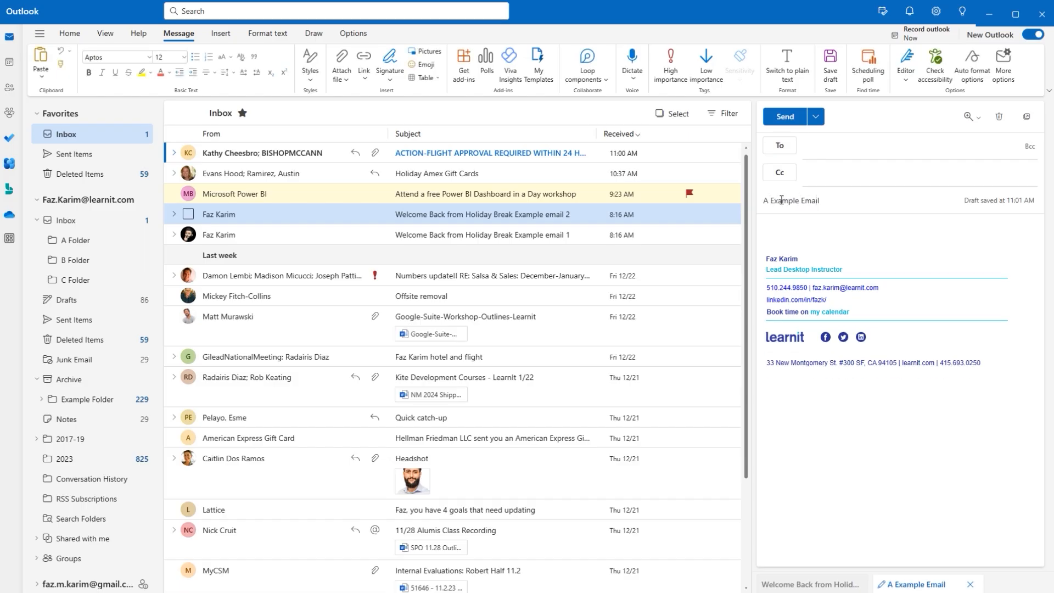
{"action": "type", "text": "@"}
{"action": "key", "text": "Return"}
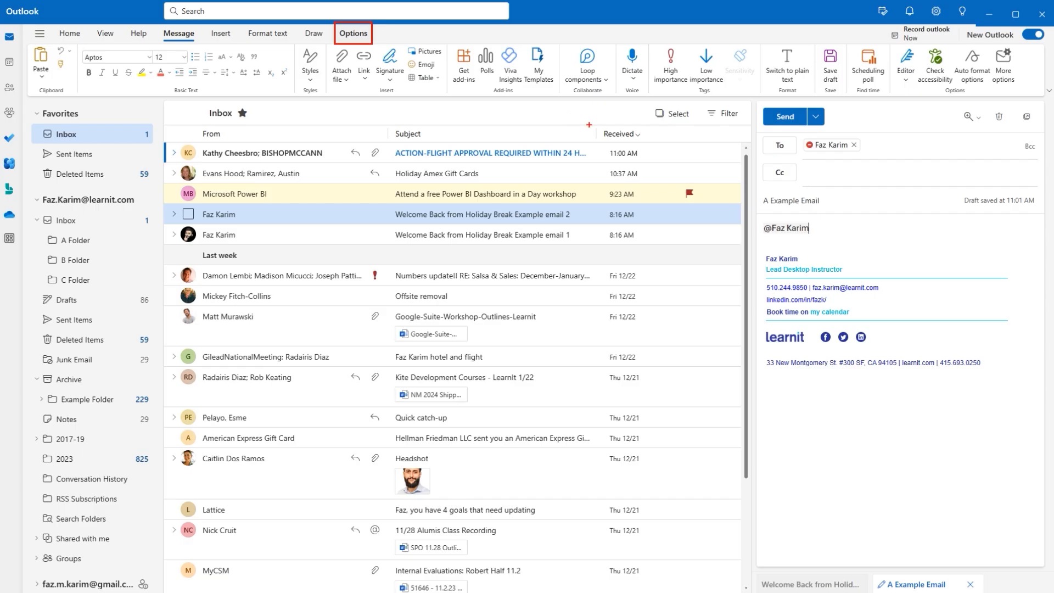
Step: Check the draft with Editor and the accessibility checker, closing the results of each
{"action": "left_click", "coordinate": [355, 36]}
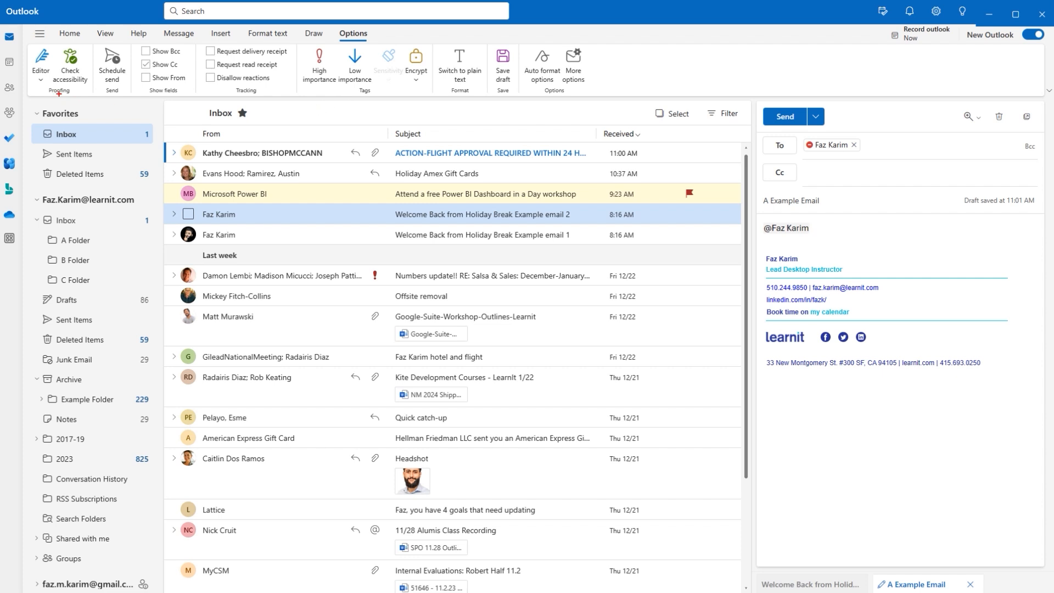
{"action": "left_click_drag", "start_coordinate": [30, 98], "coordinate": [93, 97]}
{"action": "left_click", "coordinate": [41, 78]}
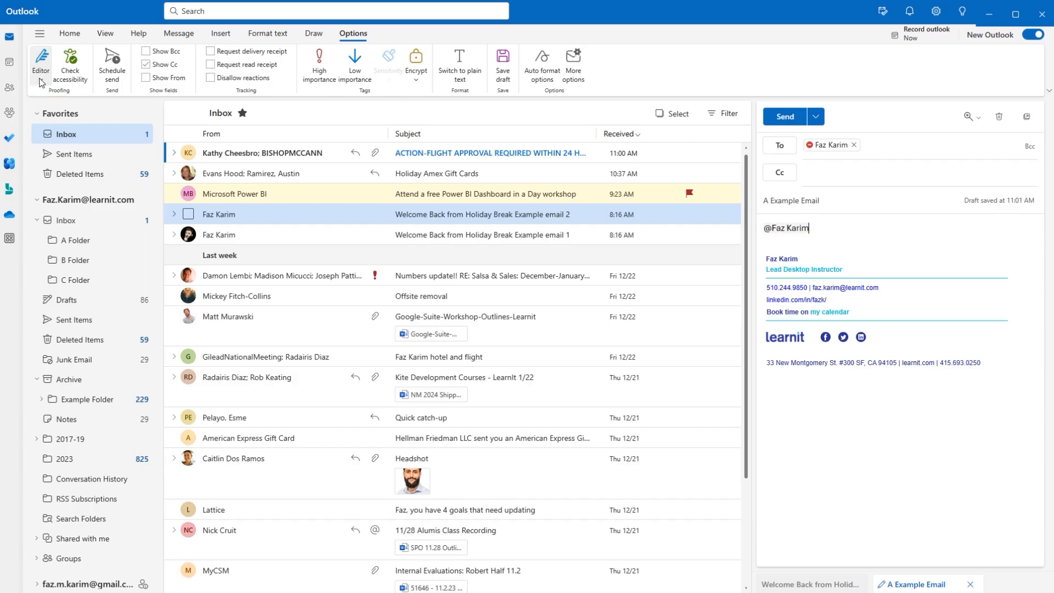
{"action": "left_click", "coordinate": [64, 97]}
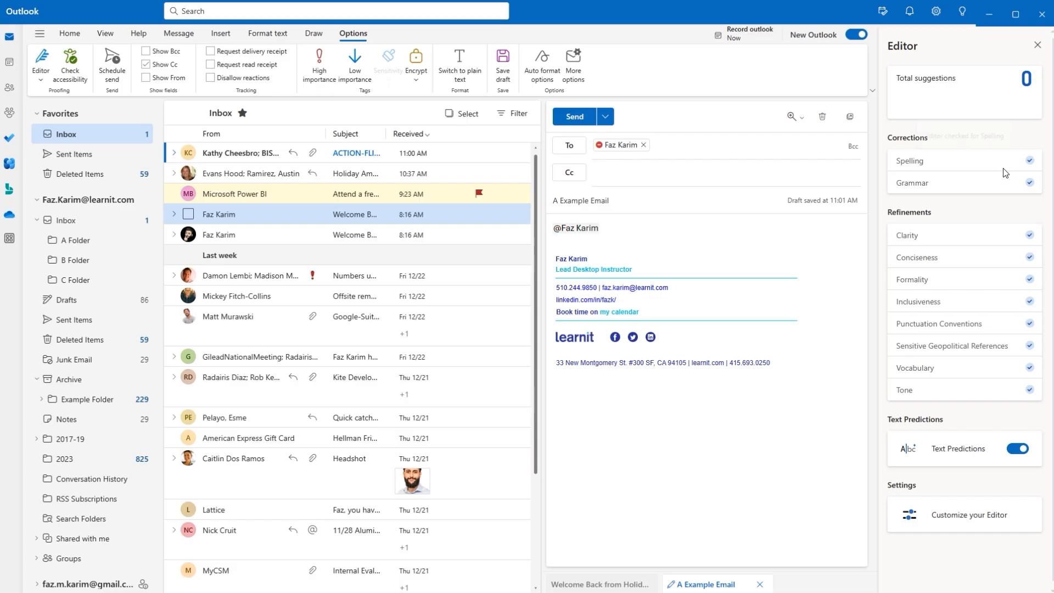
{"action": "left_click", "coordinate": [1037, 45]}
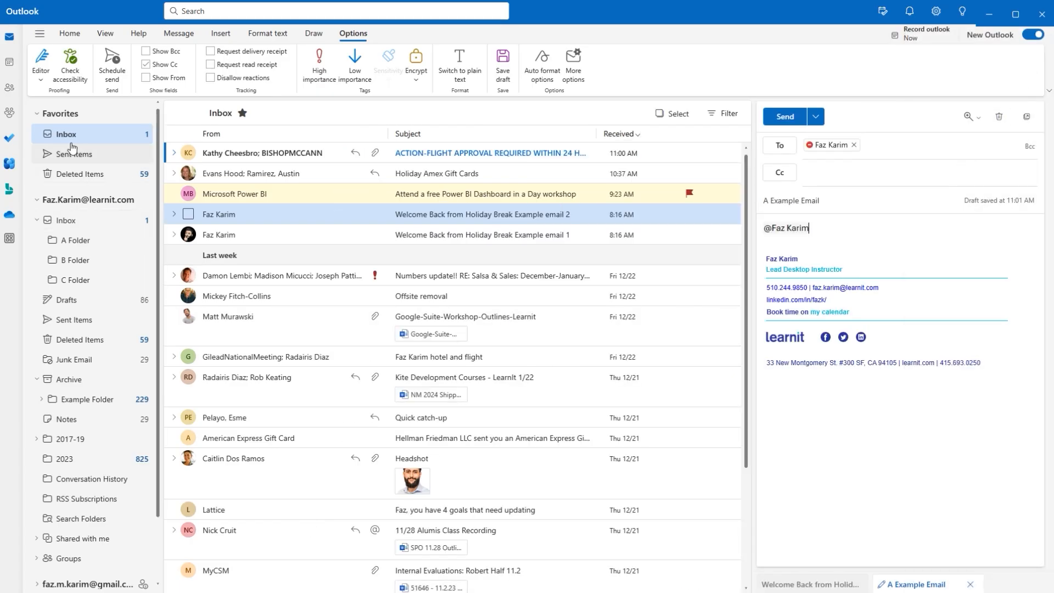
{"action": "left_click", "coordinate": [71, 74]}
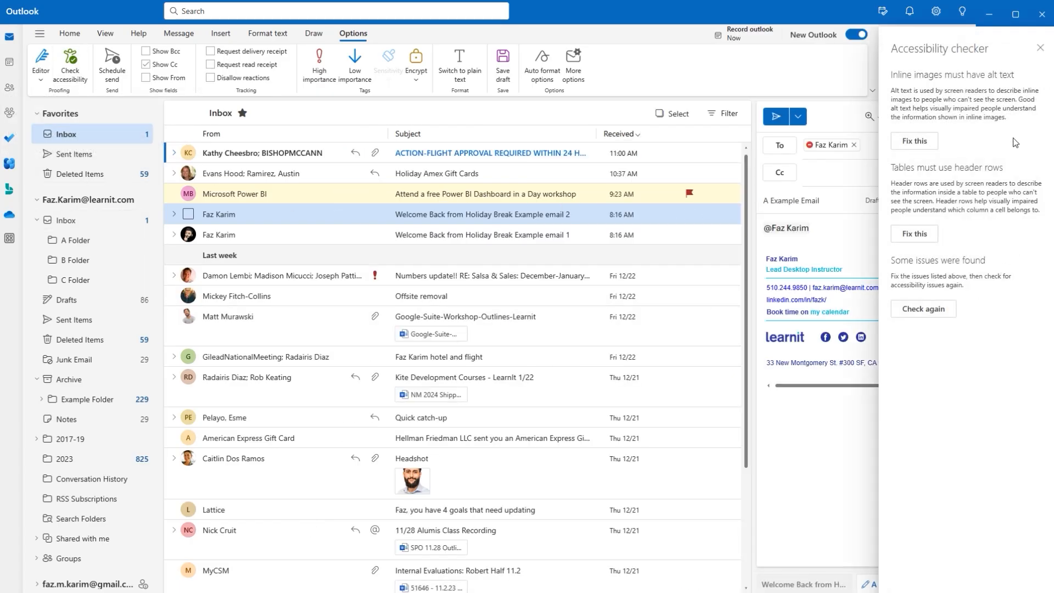
{"action": "left_click", "coordinate": [1040, 48]}
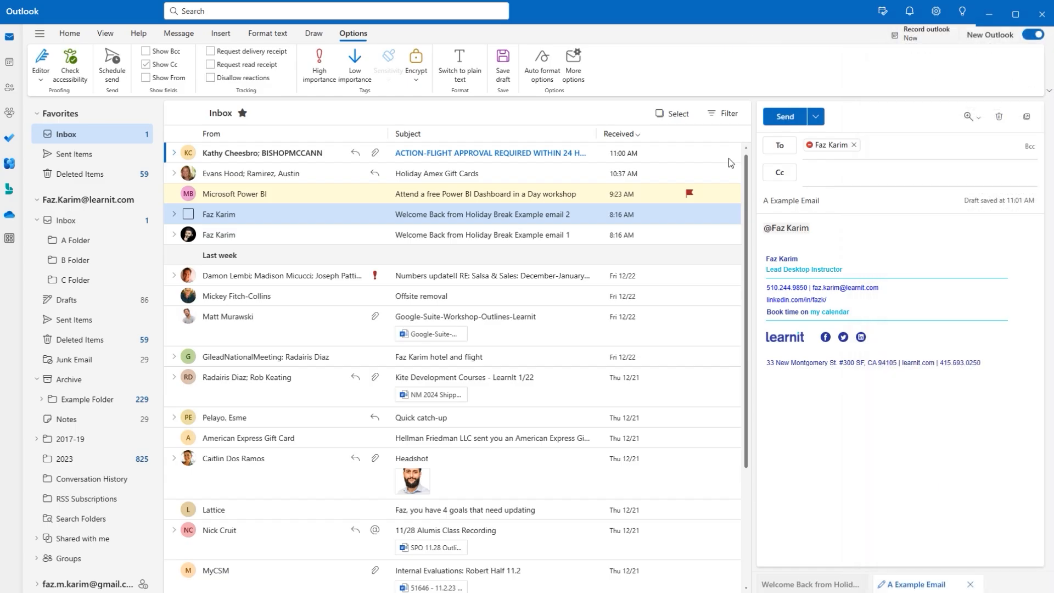
Step: Review the Schedule send choices for the draft and close them without scheduling
{"action": "left_click", "coordinate": [111, 69]}
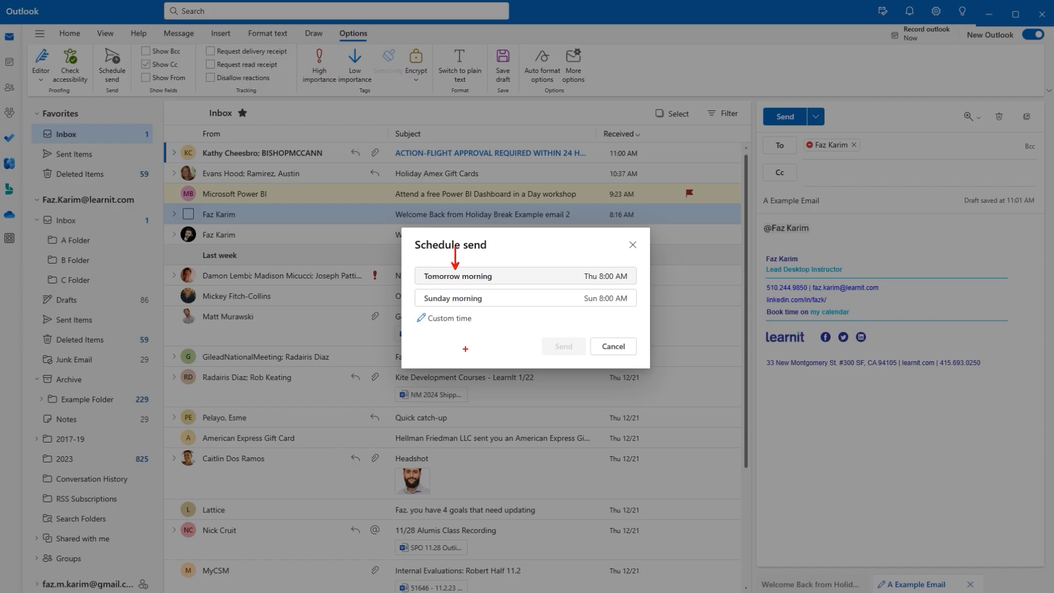
{"action": "left_click_drag", "start_coordinate": [410, 309], "coordinate": [475, 325]}
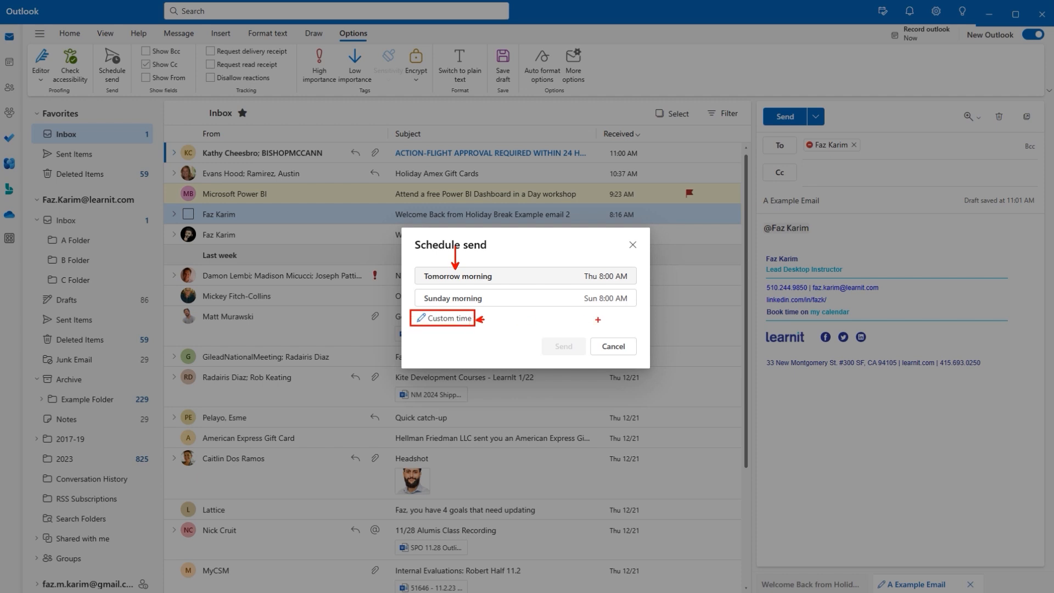
{"action": "left_click_drag", "start_coordinate": [626, 303], "coordinate": [649, 279]}
{"action": "key", "text": "Escape"}
{"action": "left_click", "coordinate": [632, 245]}
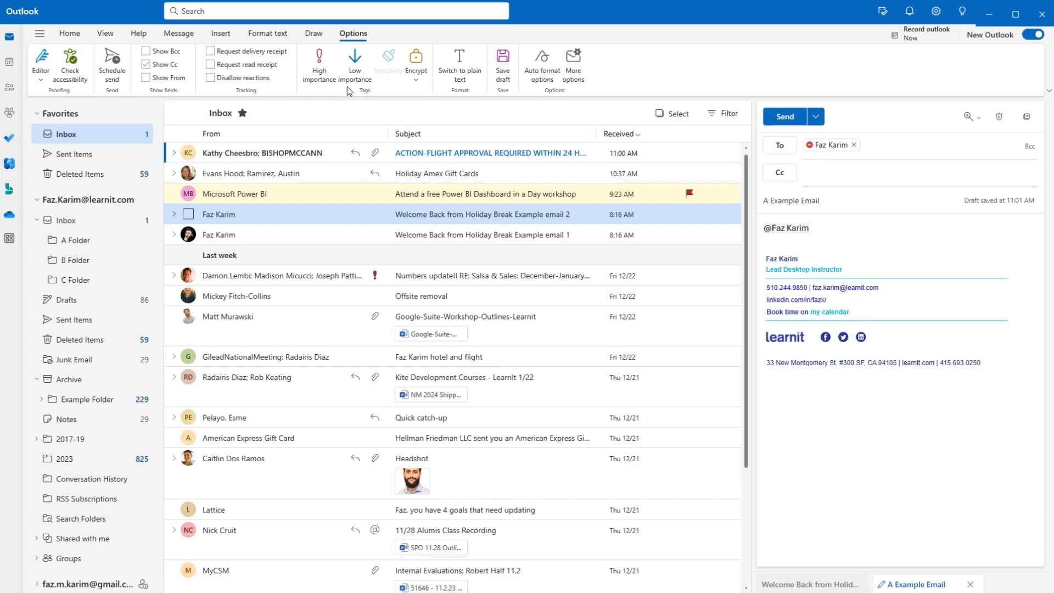
Step: Show the Bcc, Cc and From fields in the draft email
{"action": "left_click_drag", "start_coordinate": [130, 37], "coordinate": [192, 101]}
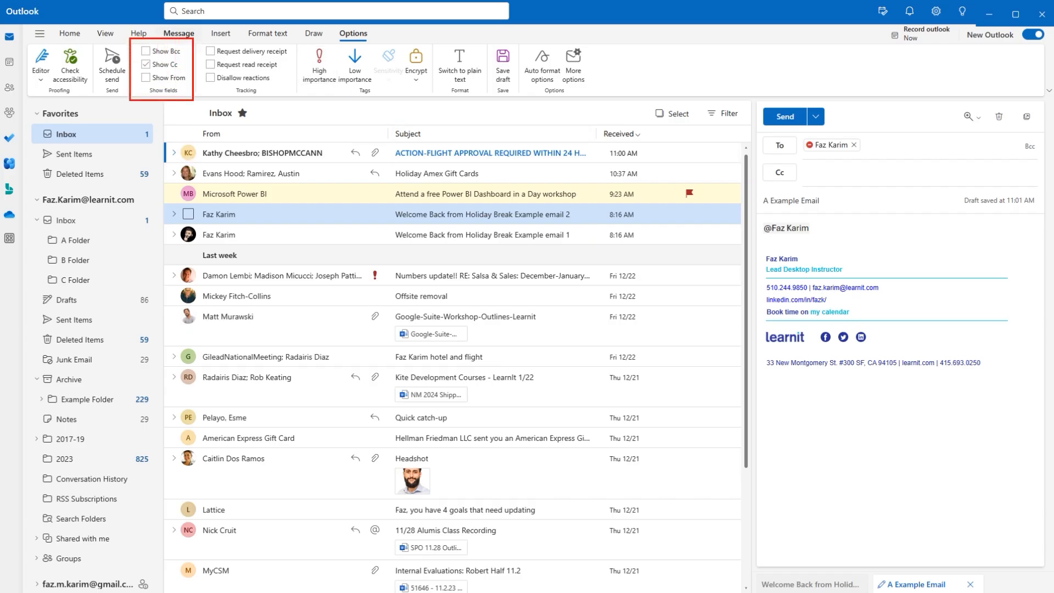
{"action": "left_click", "coordinate": [173, 77]}
{"action": "left_click", "coordinate": [166, 68]}
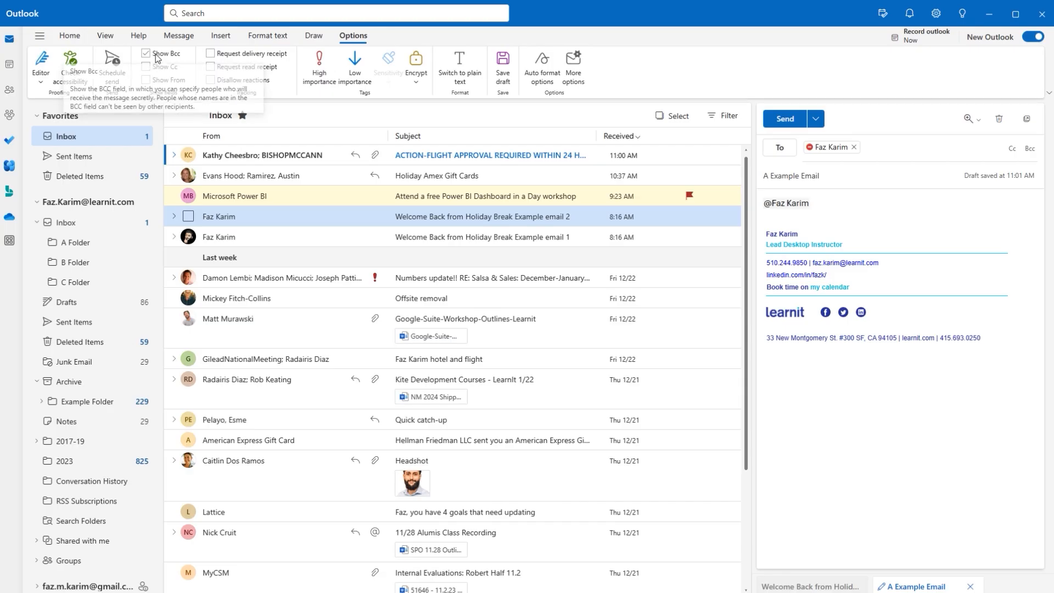
{"action": "left_click", "coordinate": [156, 54]}
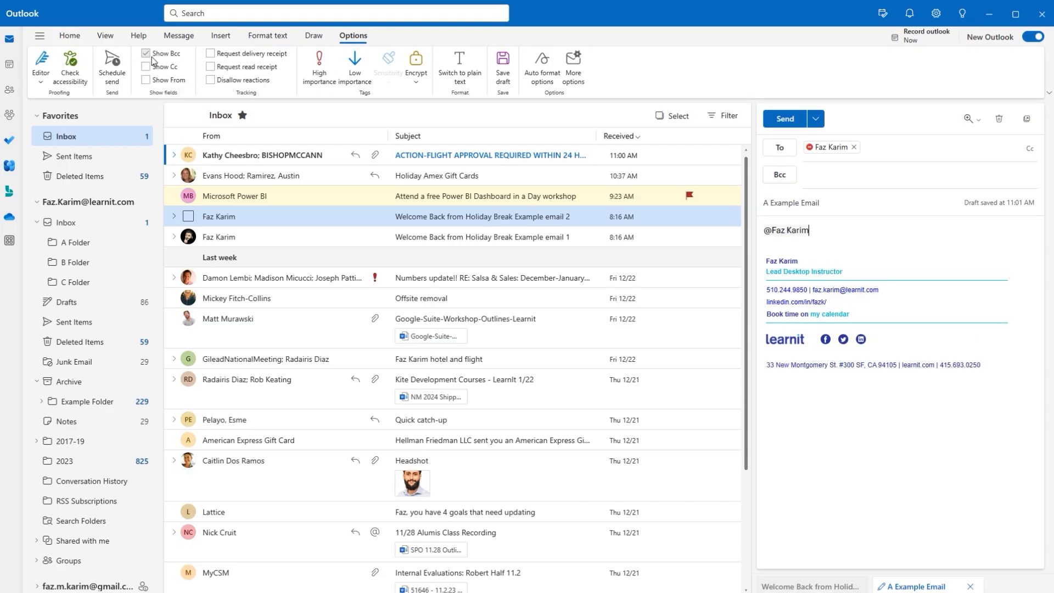
{"action": "left_click", "coordinate": [147, 67]}
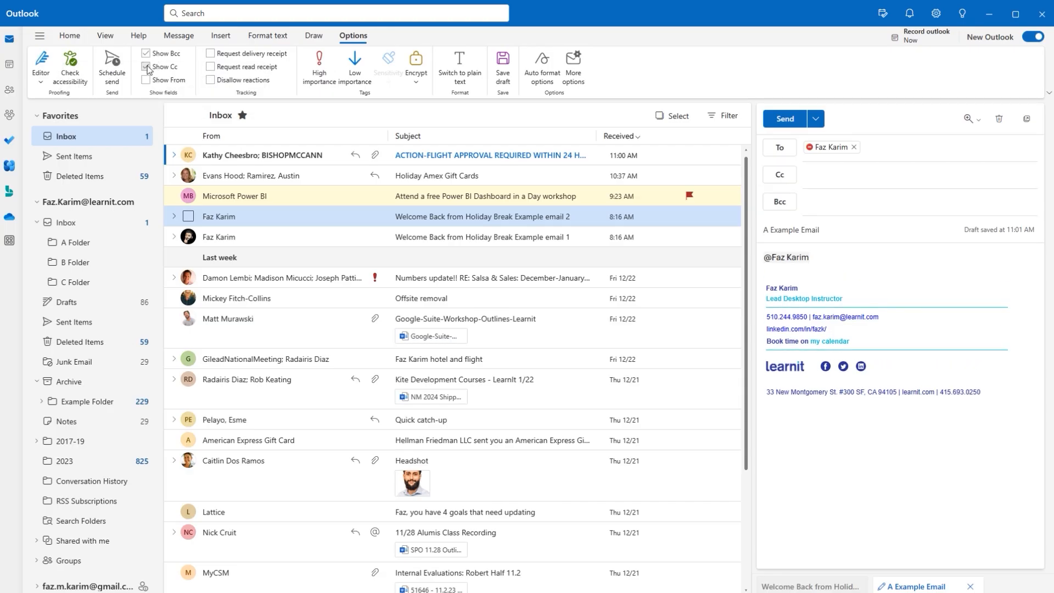
{"action": "left_click", "coordinate": [146, 81]}
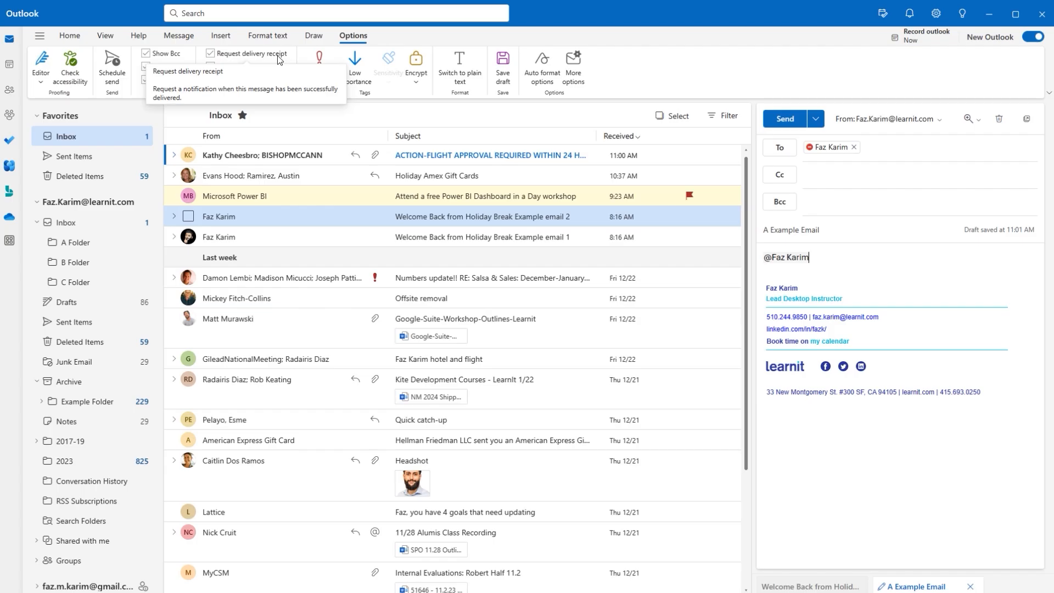
Step: Try the delivery receipt and read receipt requests on the draft, leaving both turned off
{"action": "left_click", "coordinate": [211, 53]}
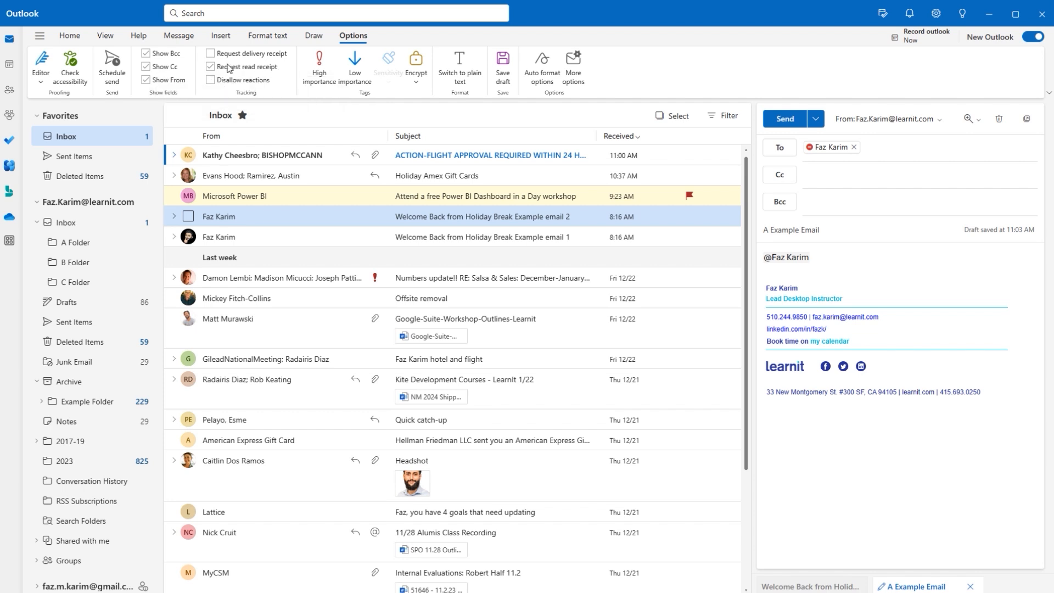
{"action": "left_click", "coordinate": [211, 67]}
{"action": "left_click", "coordinate": [211, 68]}
{"action": "left_click", "coordinate": [210, 68]}
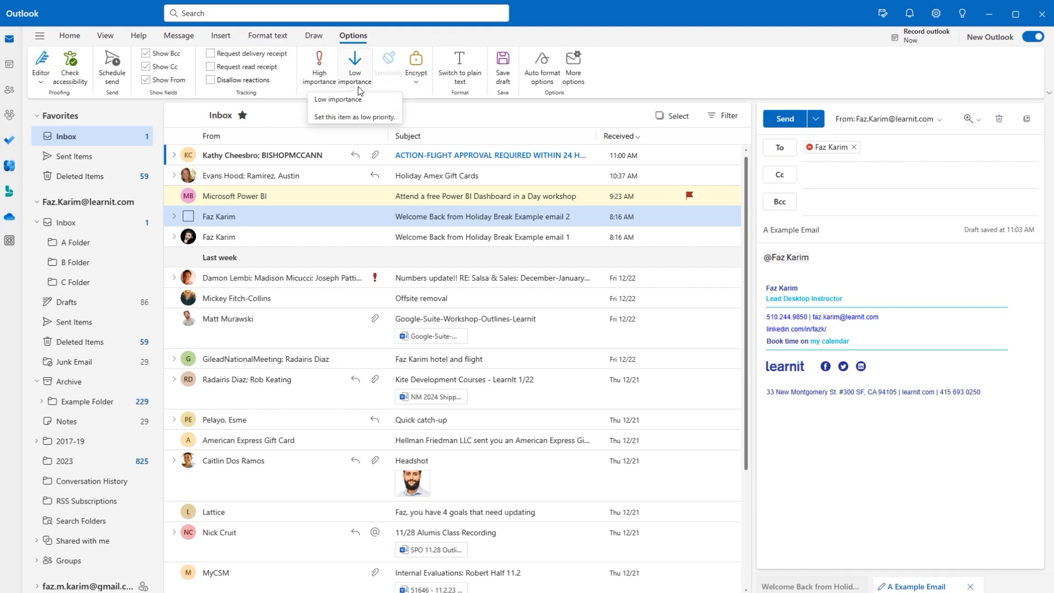
Step: Examine the encryption and permission options available for the draft
{"action": "left_click", "coordinate": [417, 84]}
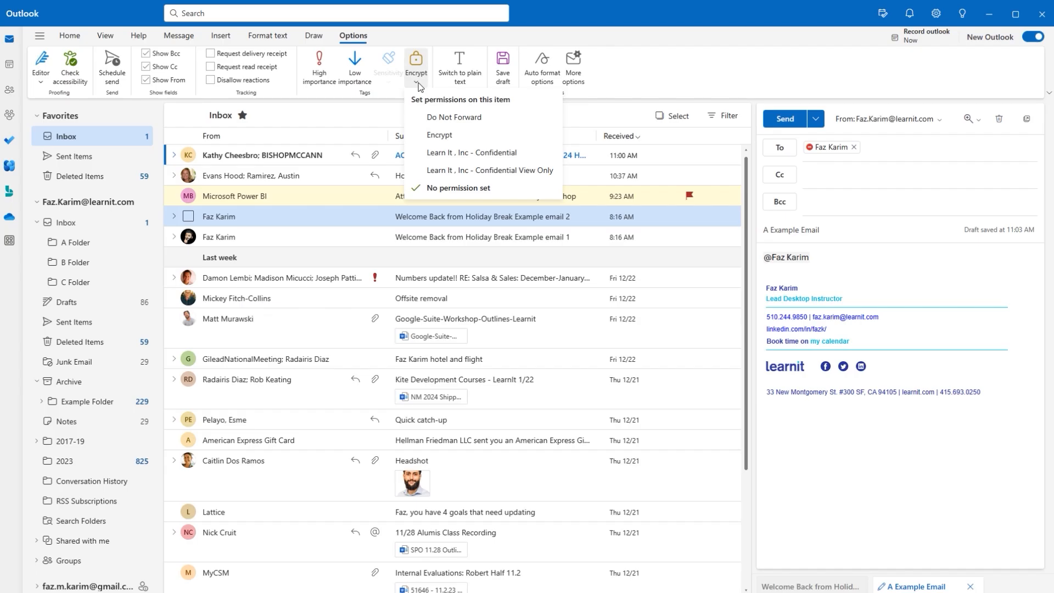
{"action": "left_click", "coordinate": [417, 84]}
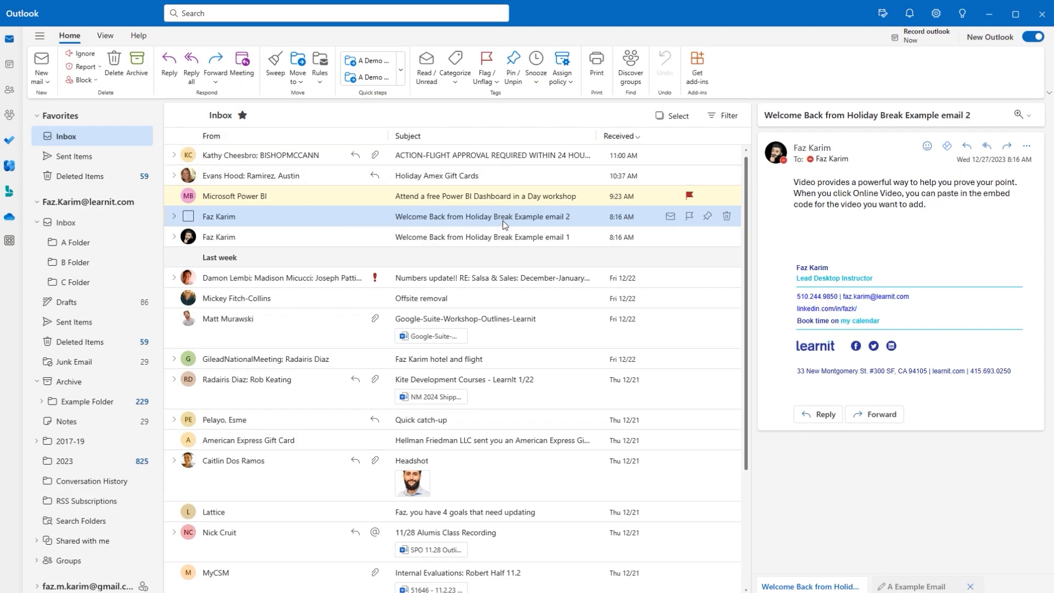
Step: Flag the message "Welcome Back from Holiday Break Example email 2" for follow-up, and review the inbox filters and flag due dates
{"action": "left_click", "coordinate": [690, 217]}
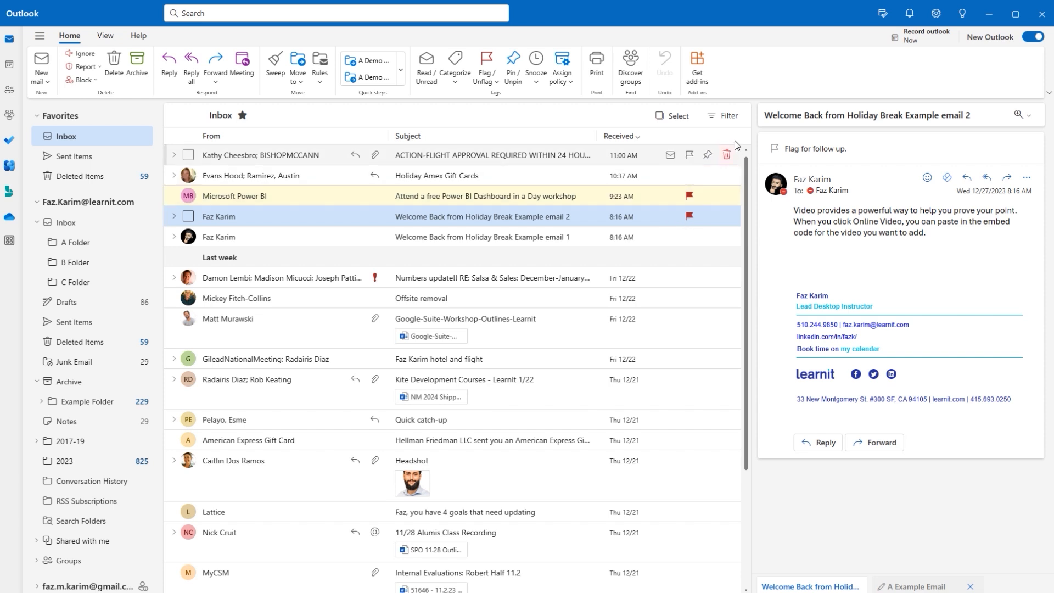
{"action": "left_click", "coordinate": [725, 115]}
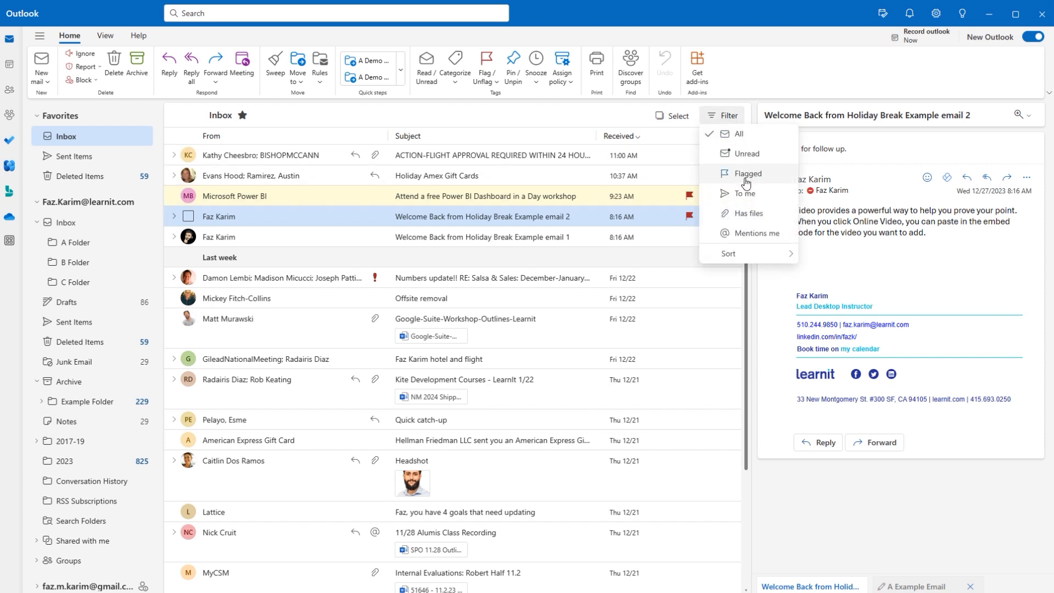
{"action": "left_click", "coordinate": [736, 119]}
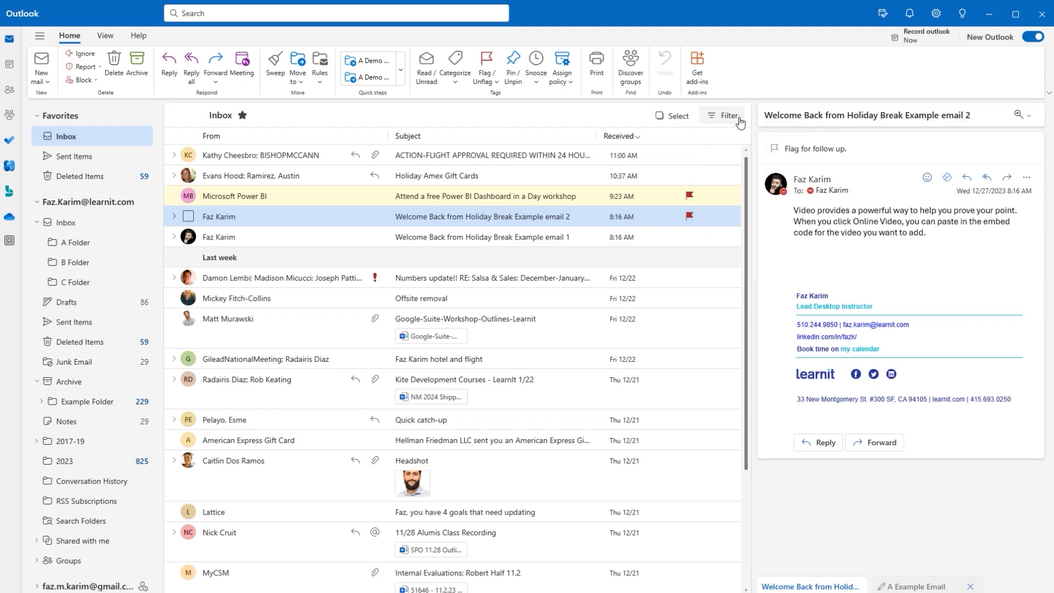
{"action": "right_click", "coordinate": [690, 217]}
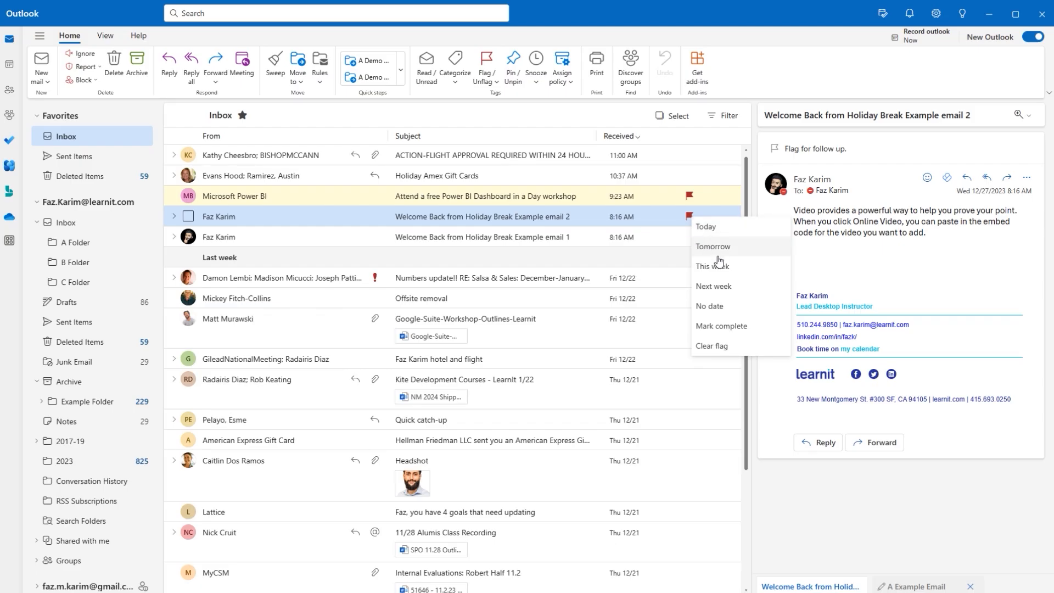
{"action": "left_click", "coordinate": [691, 207]}
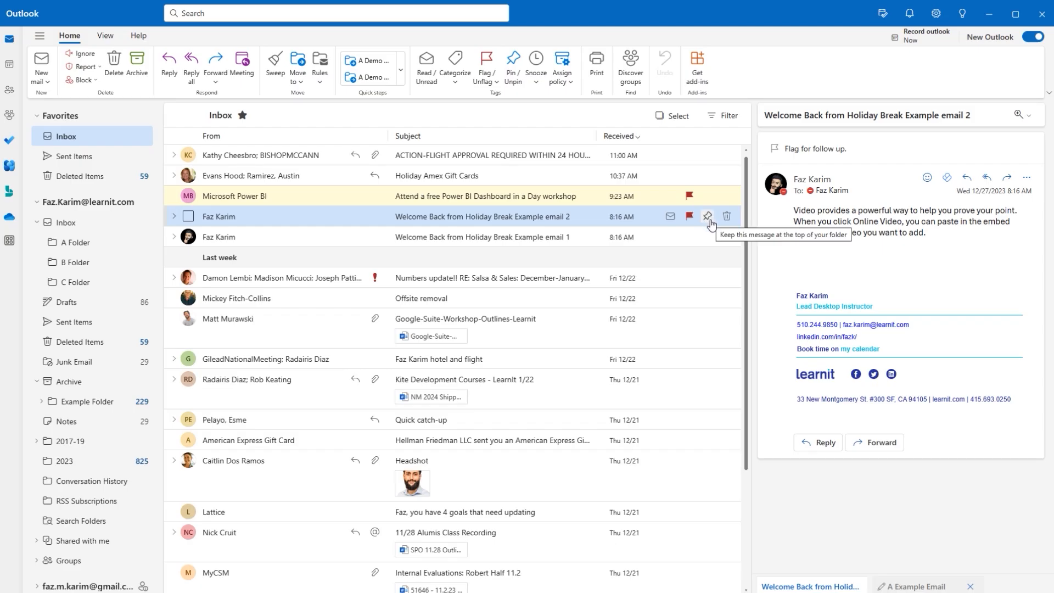
Step: Pin the message "Welcome Back from Holiday Break Example email 2" to the top of the inbox and unpin it again
{"action": "left_click", "coordinate": [708, 218]}
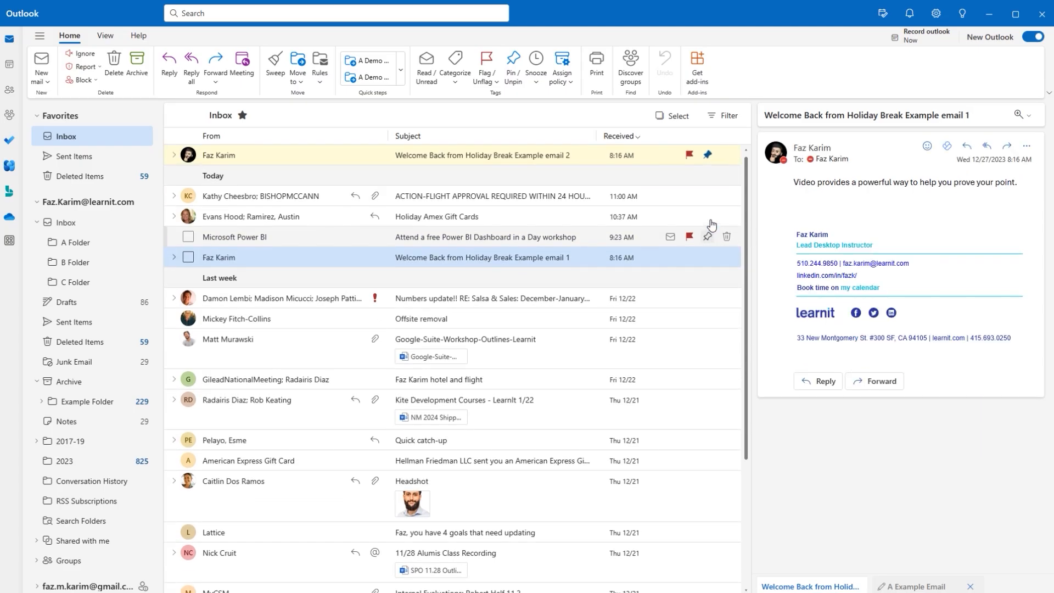
{"action": "left_click", "coordinate": [707, 154]}
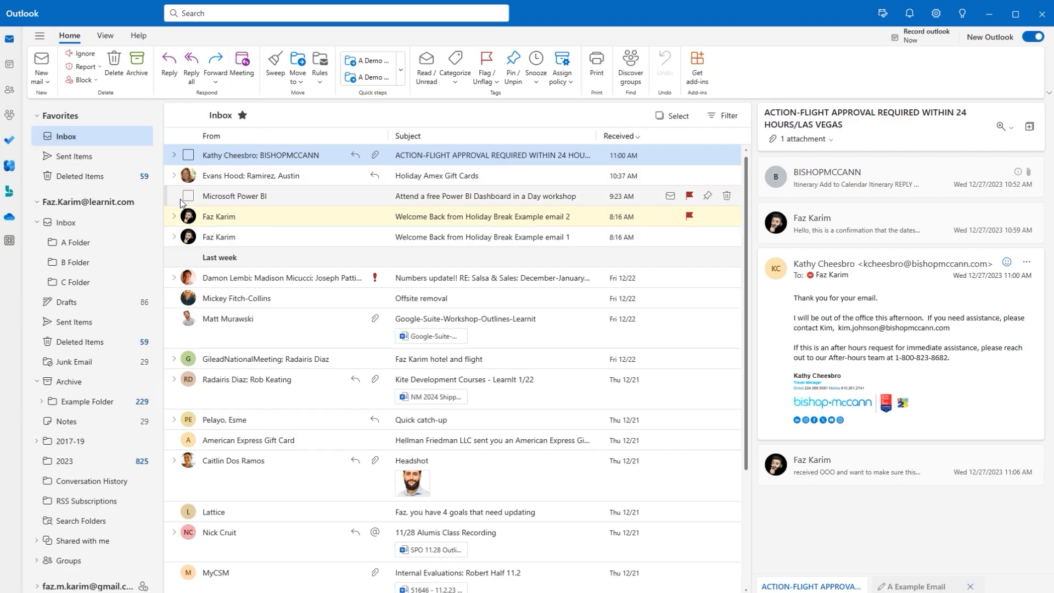
Step: Select the message "Welcome Back from Holiday Break Example email 2" and clear its follow-up flag
{"action": "left_click", "coordinate": [187, 216]}
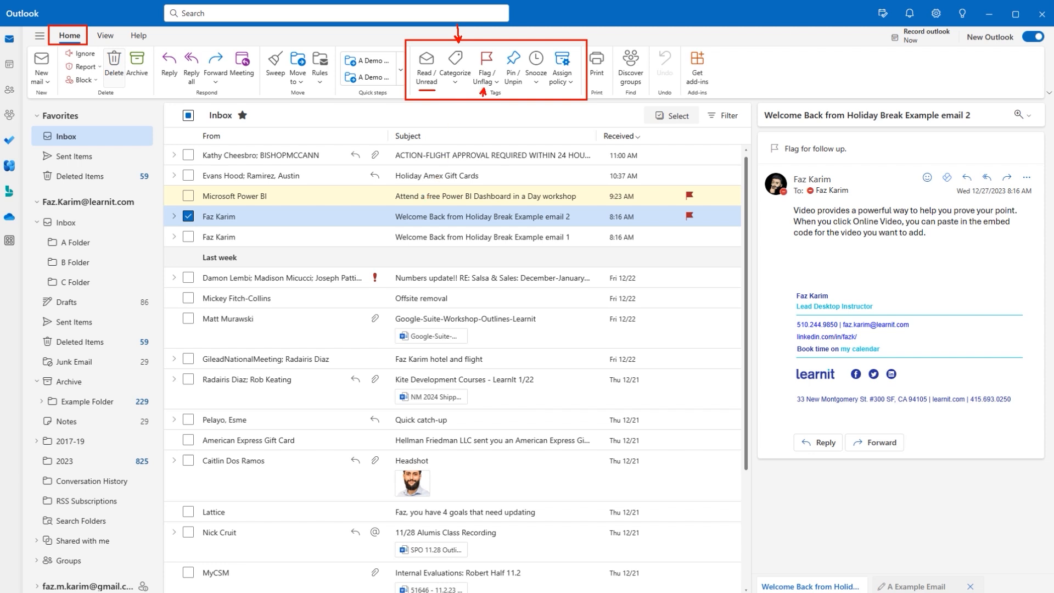
{"action": "key", "text": "Escape"}
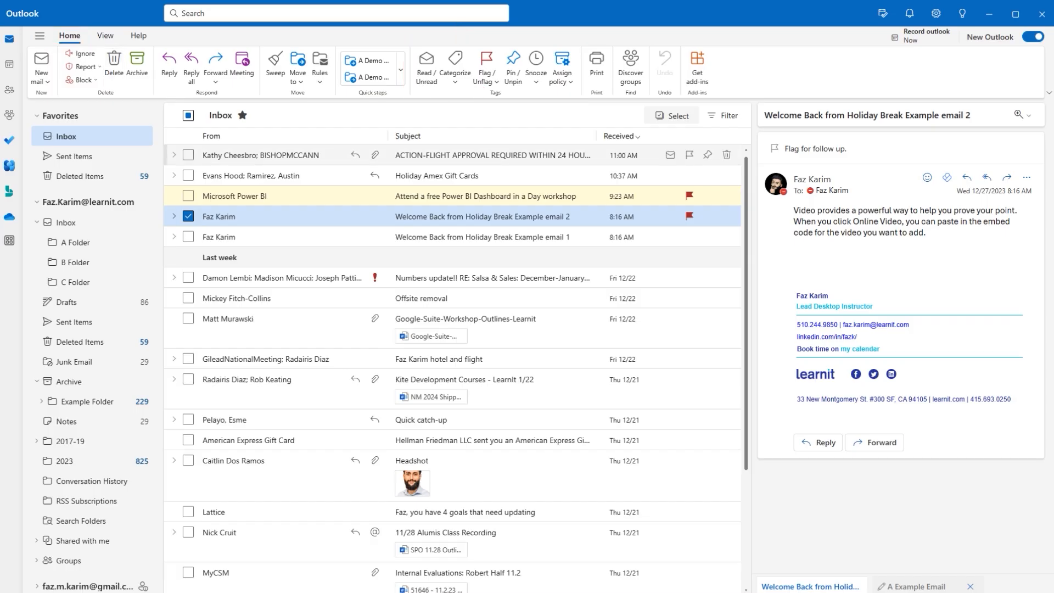
{"action": "left_click", "coordinate": [486, 86]}
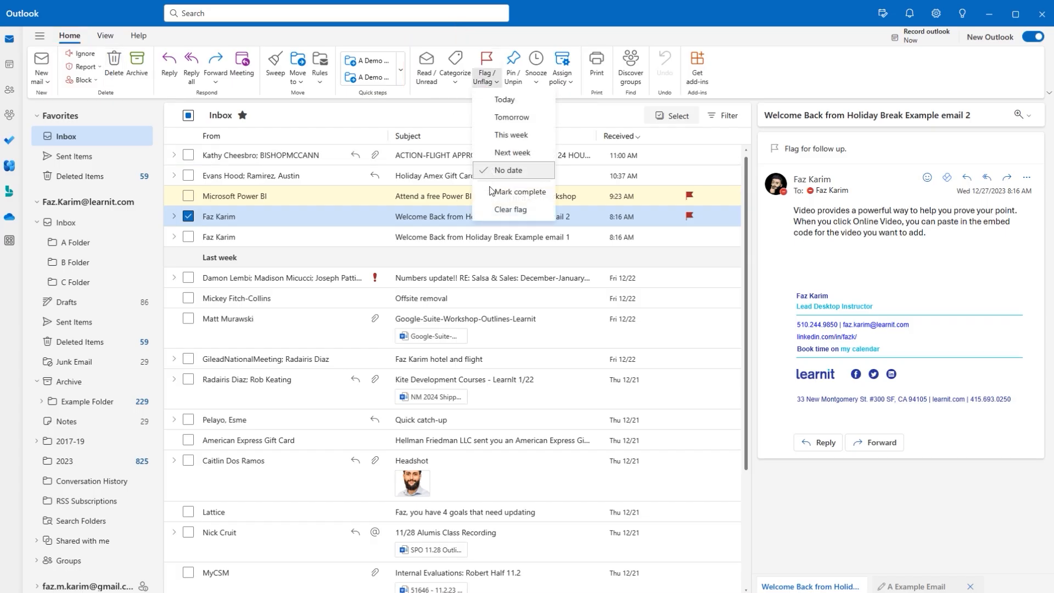
{"action": "left_click", "coordinate": [492, 211]}
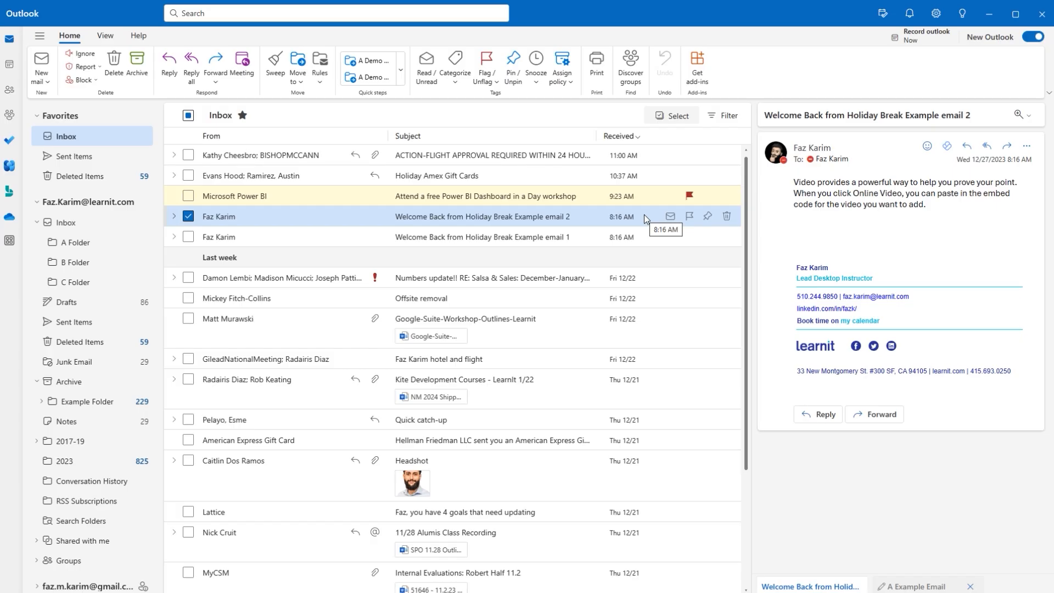
Step: Examine the snooze times offered for the selected message and close the list without snoozing
{"action": "left_click", "coordinate": [545, 83]}
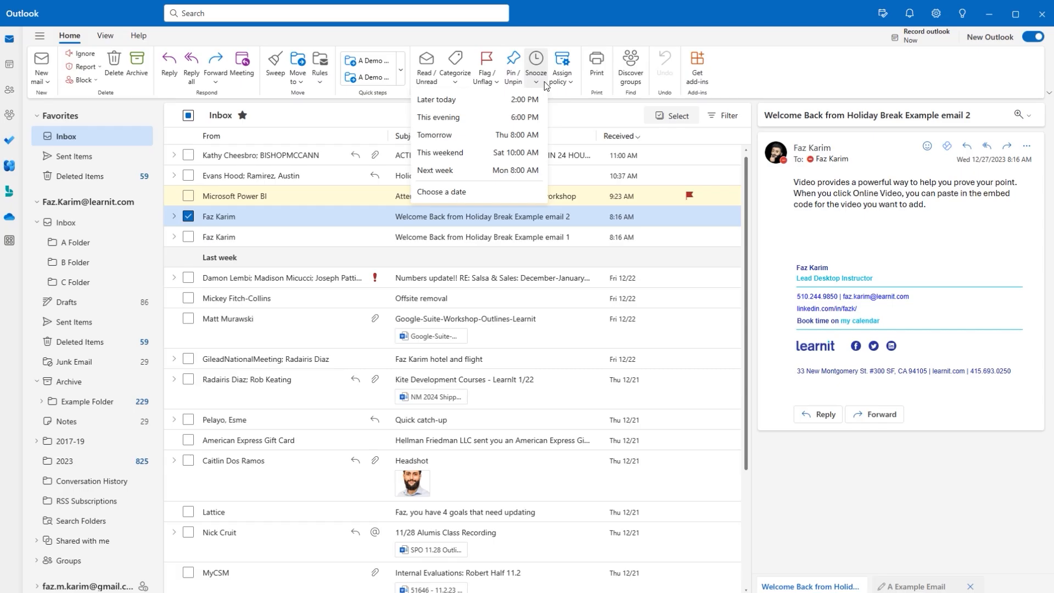
{"action": "left_click", "coordinate": [544, 83]}
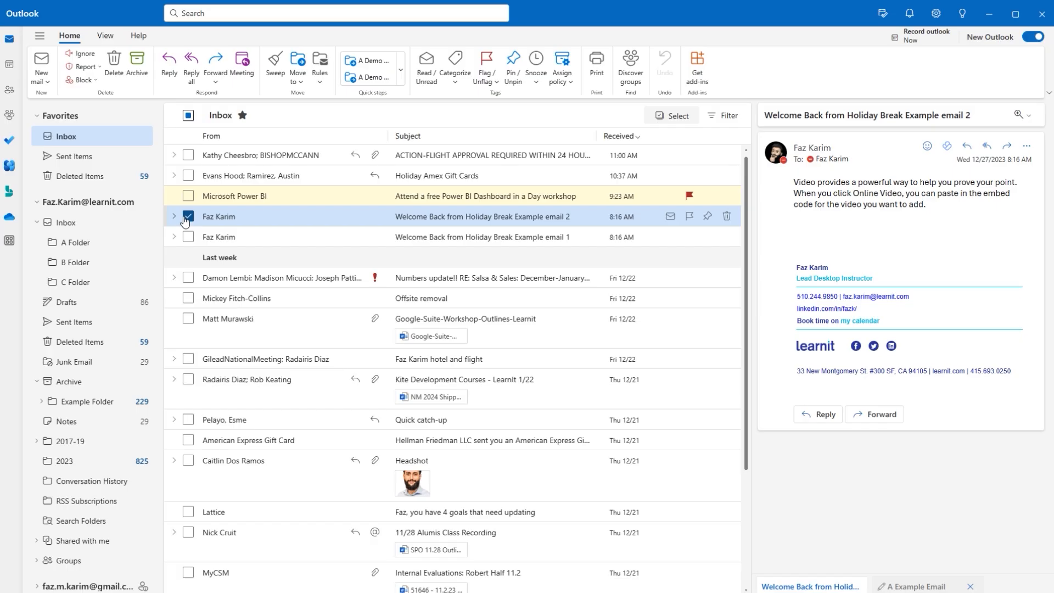
Step: Create a light blue category named "Outlook Email Management" for the selected message, then remove that category from the message
{"action": "left_click", "coordinate": [459, 84]}
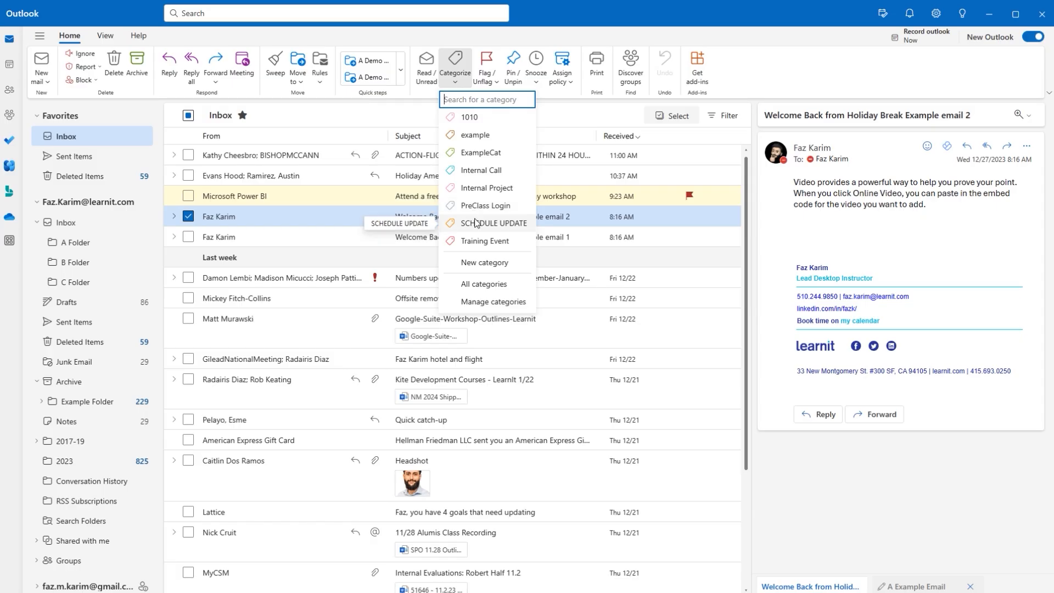
{"action": "left_click", "coordinate": [483, 266]}
{"action": "type", "text": "Outl"}
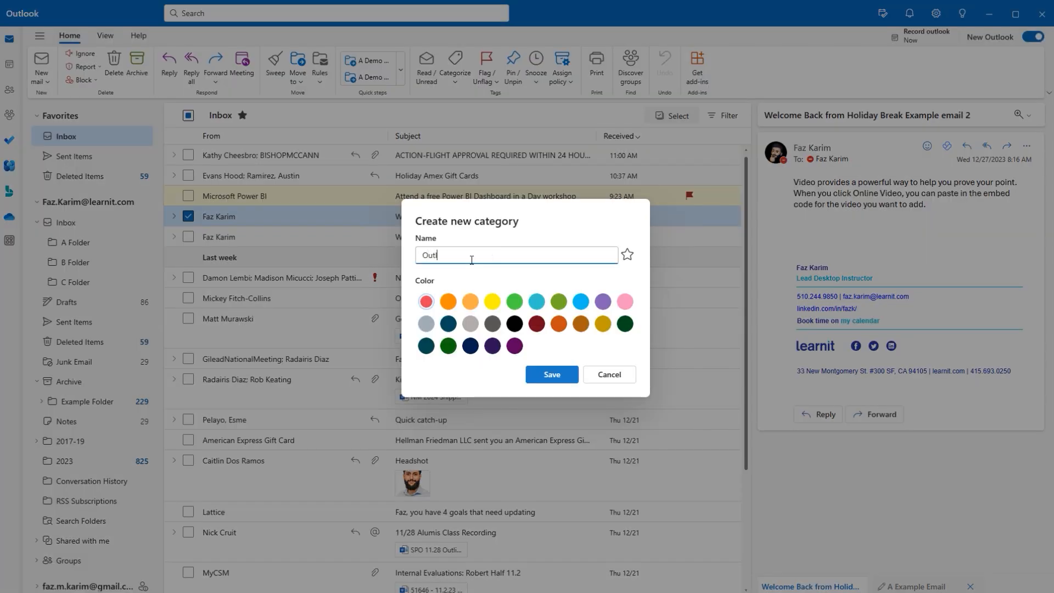
{"action": "type", "text": "ook Email Management"}
{"action": "left_click", "coordinate": [586, 305]}
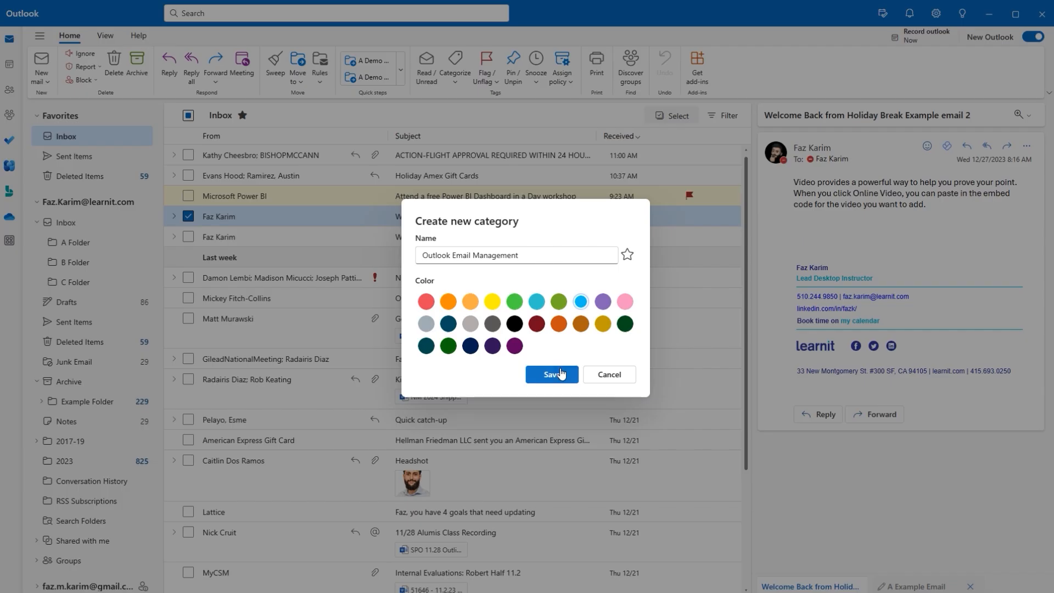
{"action": "left_click", "coordinate": [562, 374]}
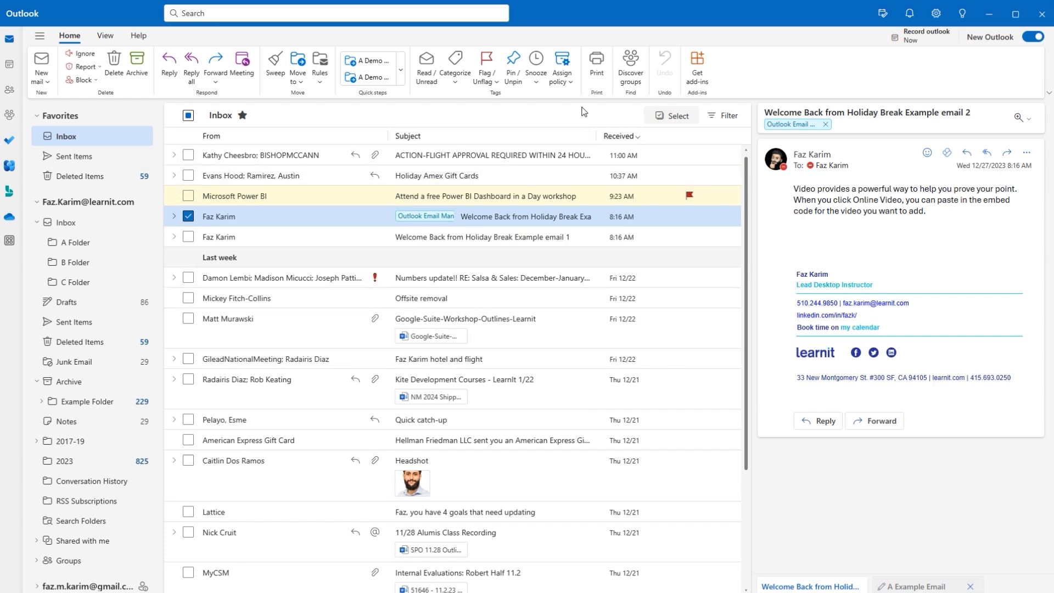
{"action": "left_click", "coordinate": [824, 125]}
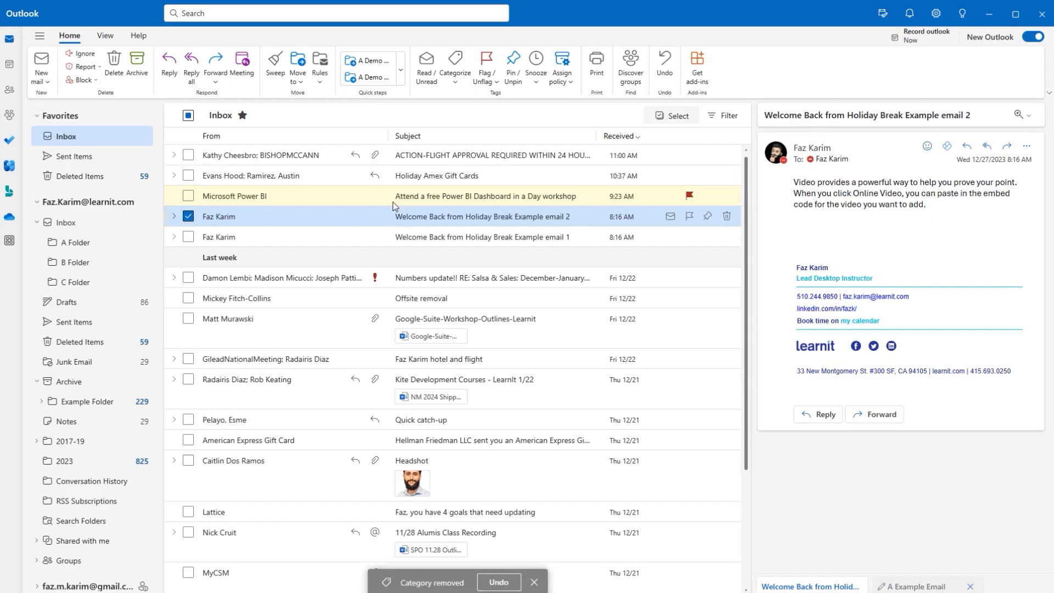
Step: Delete the category "1010" and add "Outlook Email Management" to the favorites in the category settings
{"action": "left_click", "coordinate": [457, 84]}
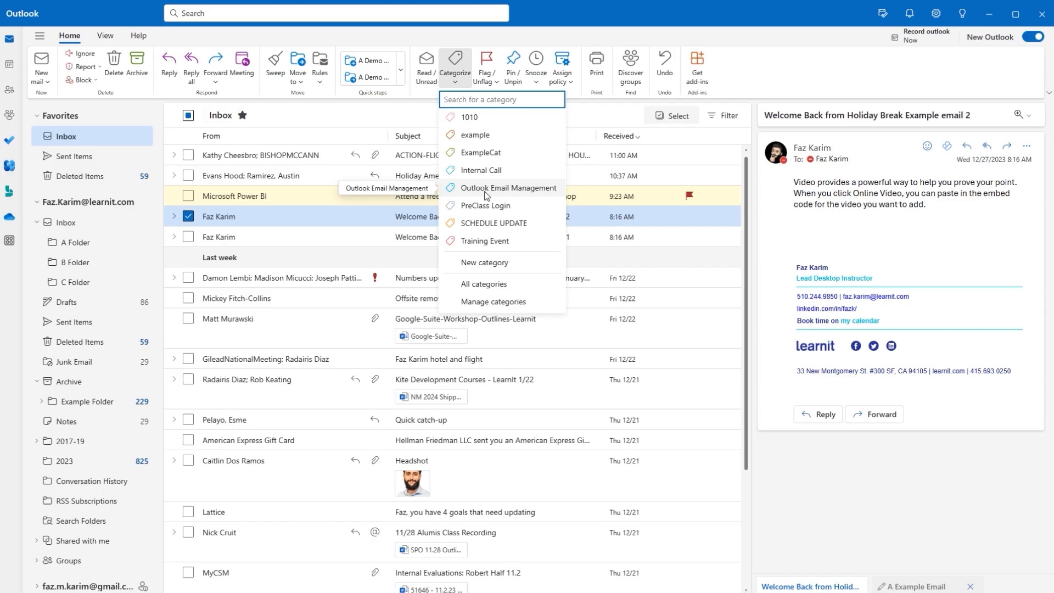
{"action": "left_click", "coordinate": [484, 301]}
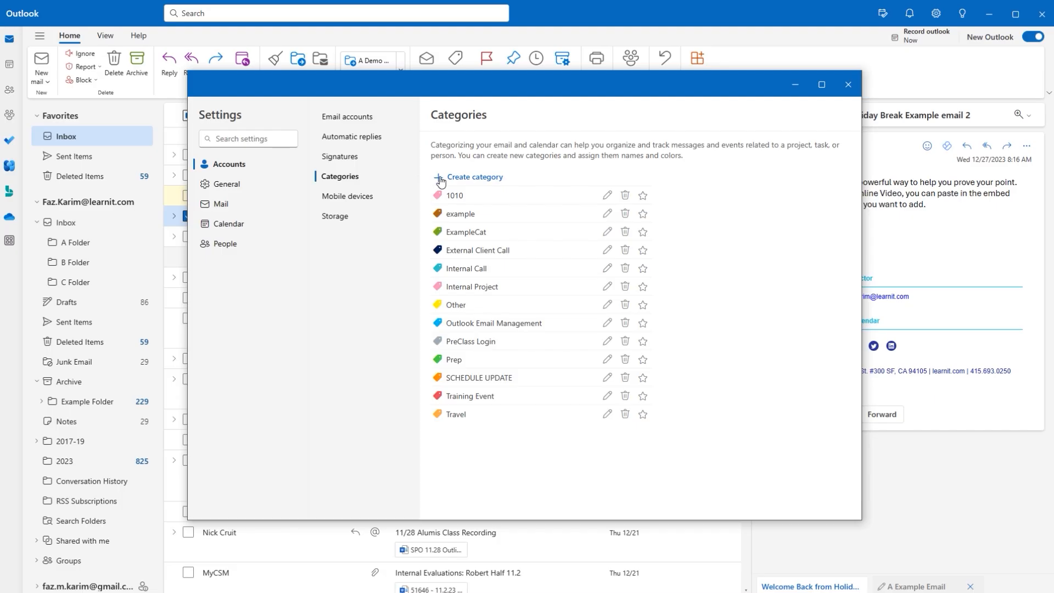
{"action": "left_click", "coordinate": [623, 196]}
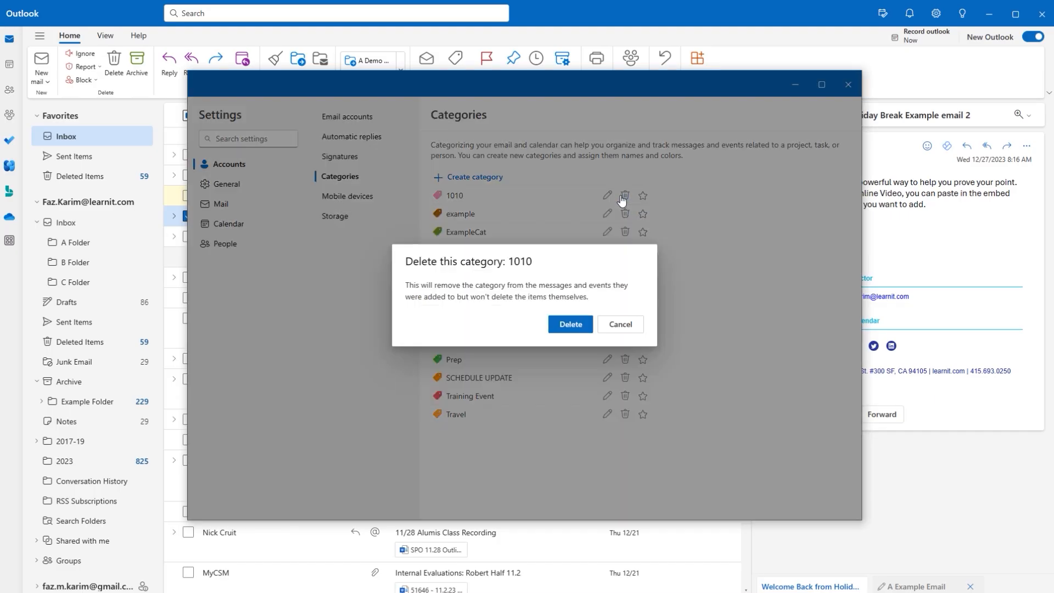
{"action": "left_click", "coordinate": [577, 327]}
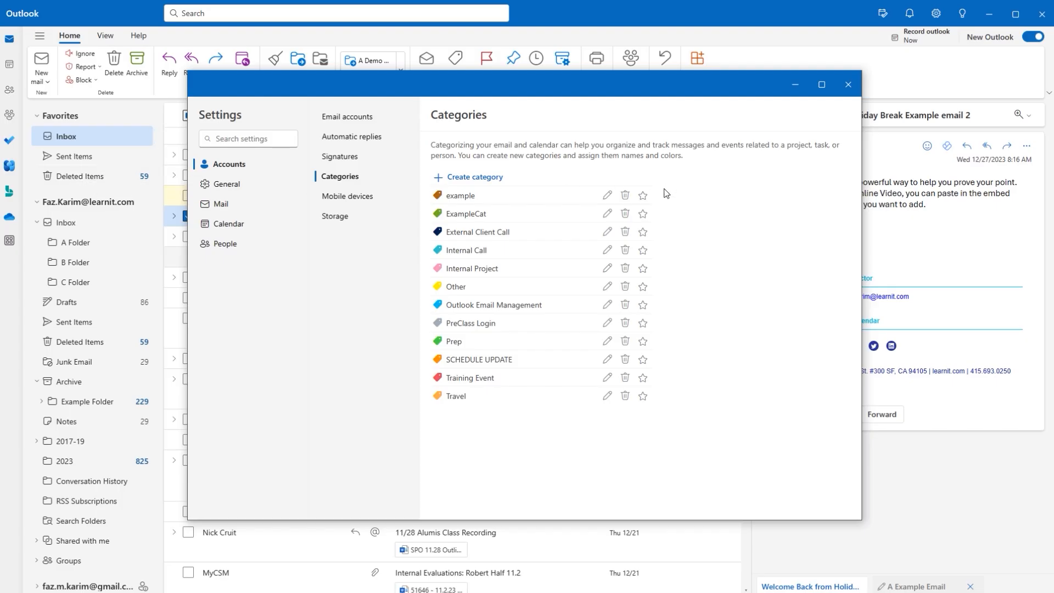
{"action": "left_click", "coordinate": [643, 304]}
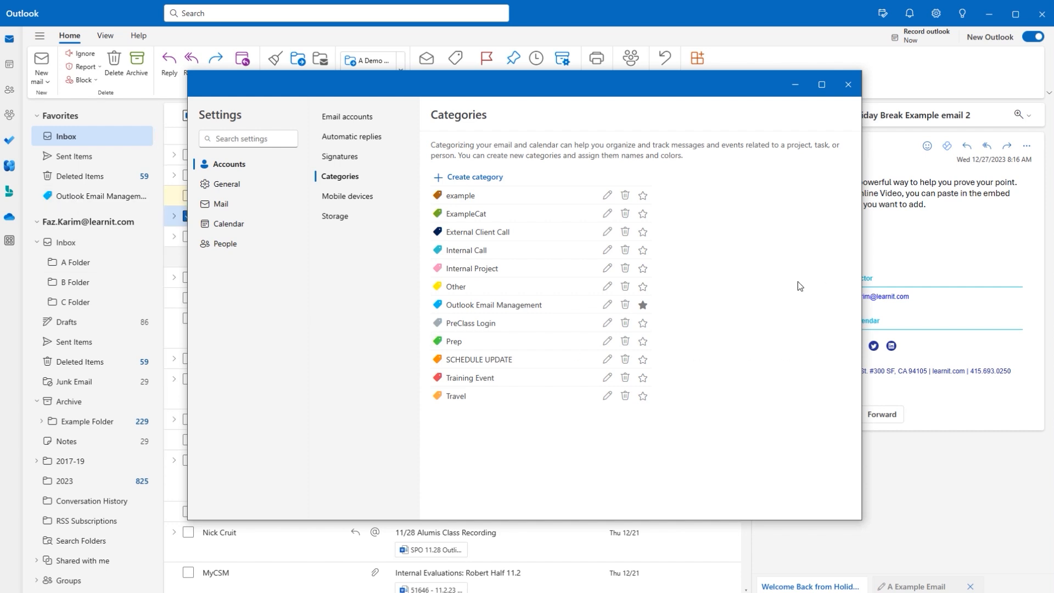
{"action": "left_click", "coordinate": [848, 85]}
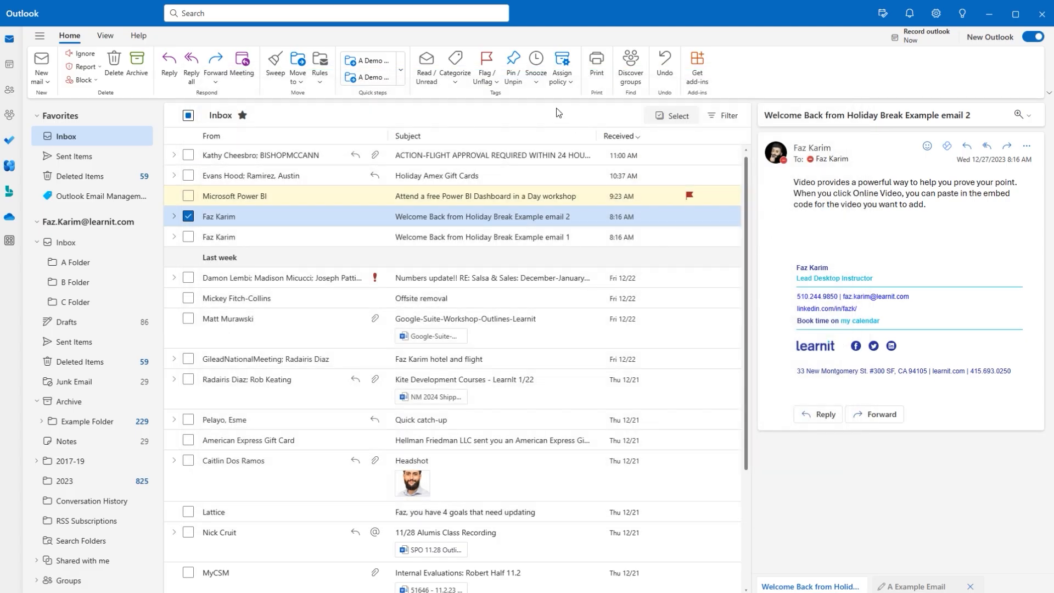
{"action": "left_click", "coordinate": [450, 82]}
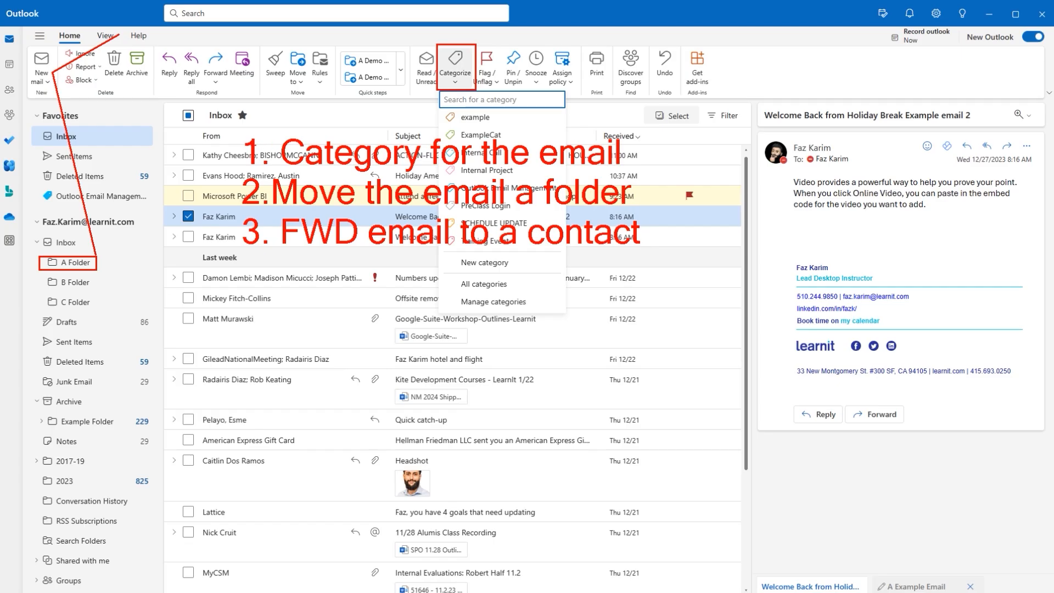
{"action": "left_click_drag", "start_coordinate": [247, 145], "coordinate": [234, 178]}
{"action": "left_click_drag", "start_coordinate": [231, 215], "coordinate": [240, 218]}
{"action": "key", "text": "Escape"}
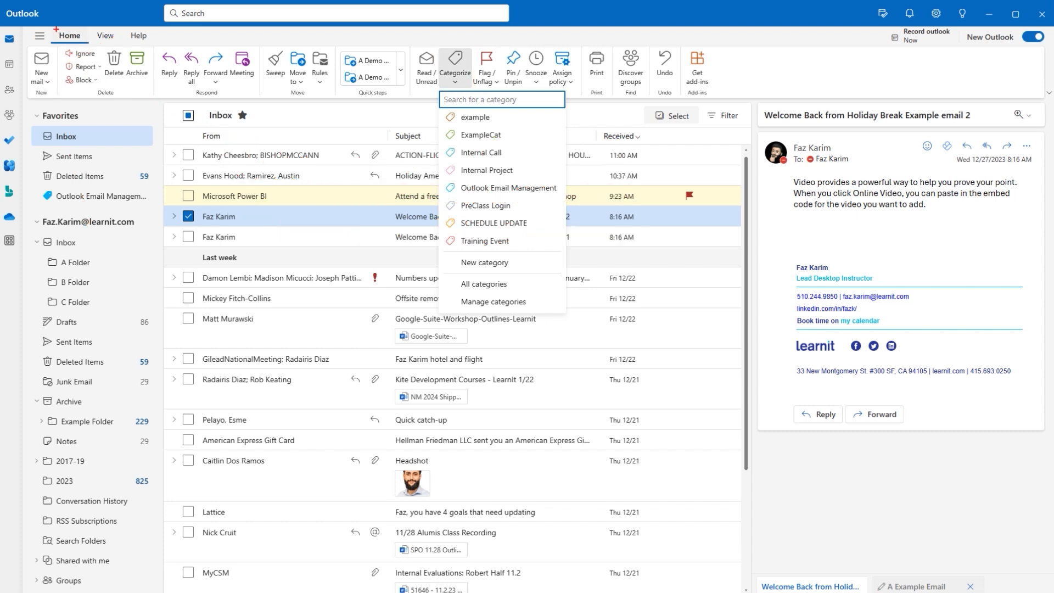
{"action": "left_click_drag", "start_coordinate": [51, 24], "coordinate": [87, 44]}
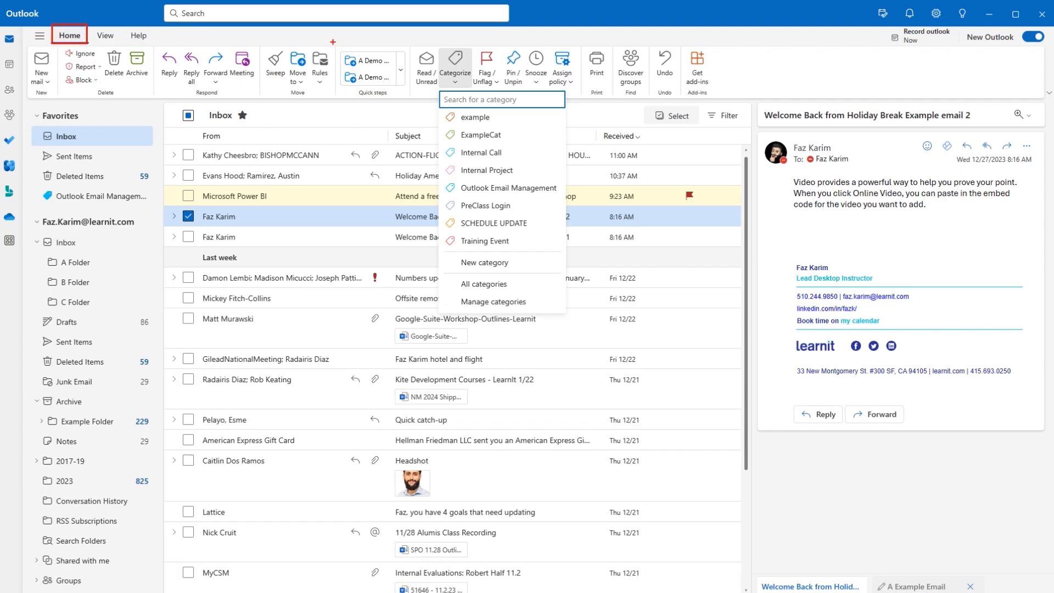
{"action": "mouse_move", "coordinate": [333, 42]}
{"action": "left_mouse_down"}
{"action": "mouse_move", "coordinate": [373, 90]}
{"action": "mouse_move", "coordinate": [410, 97]}
{"action": "left_mouse_up"}
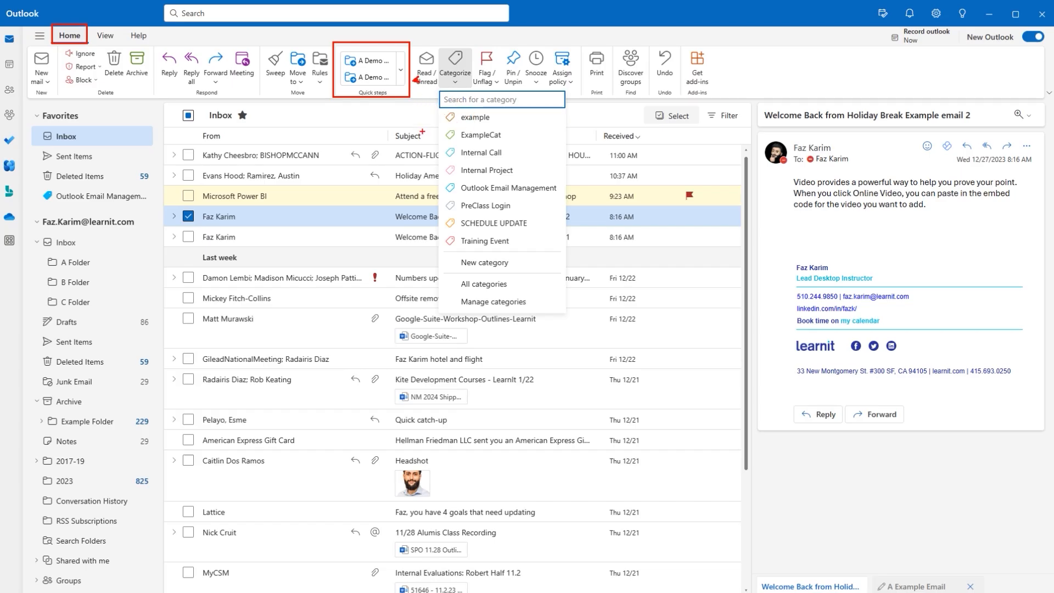
Step: Delete the existing quick steps "A Demo Of Using Quick Step" and "A Demo of QS 2"
{"action": "left_click", "coordinate": [401, 70]}
{"action": "left_click", "coordinate": [402, 70]}
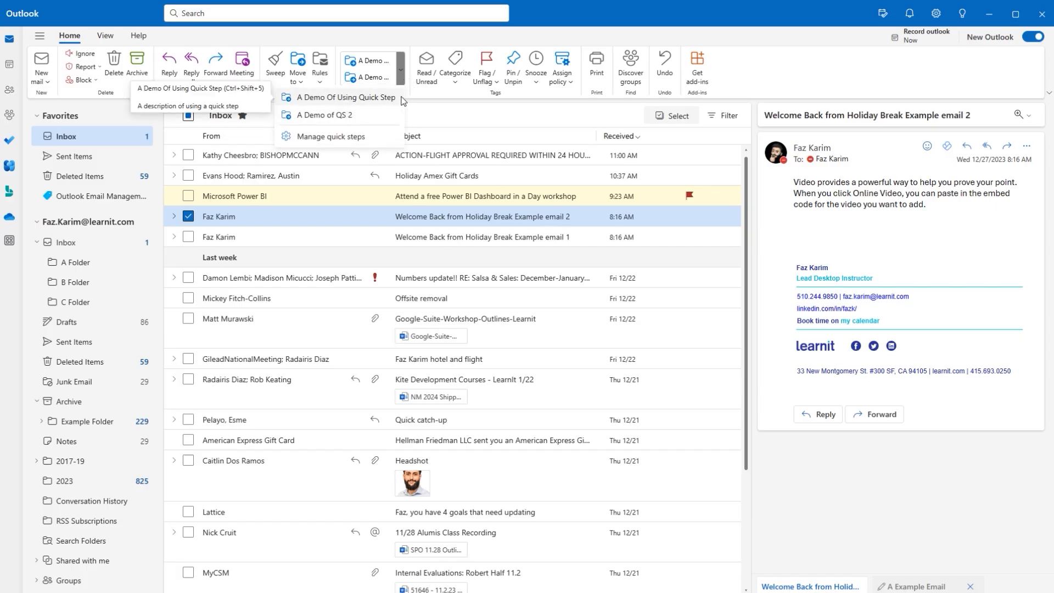
{"action": "left_click", "coordinate": [362, 137]}
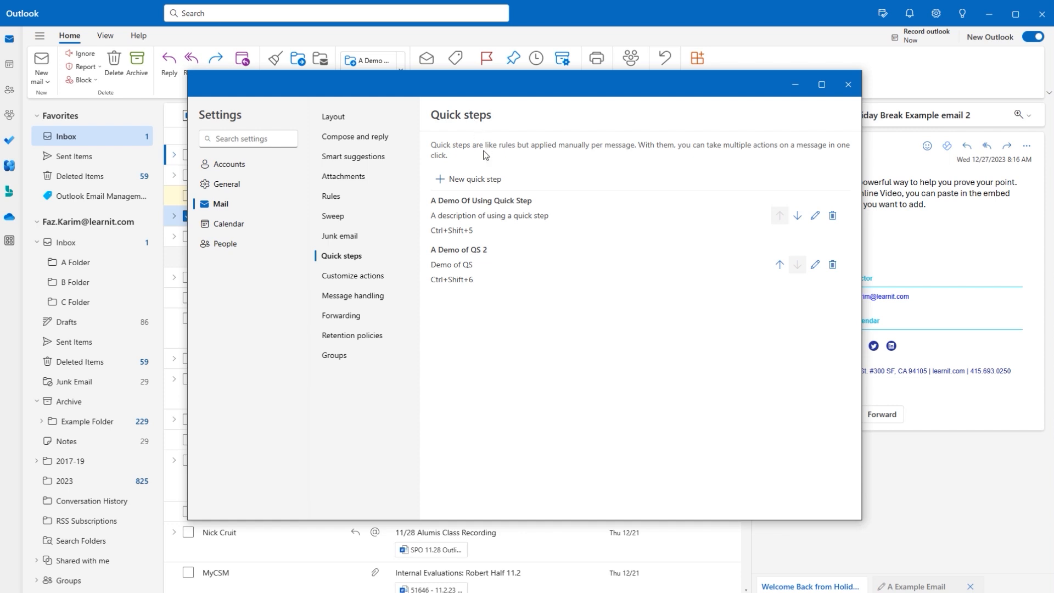
{"action": "left_click", "coordinate": [832, 224]}
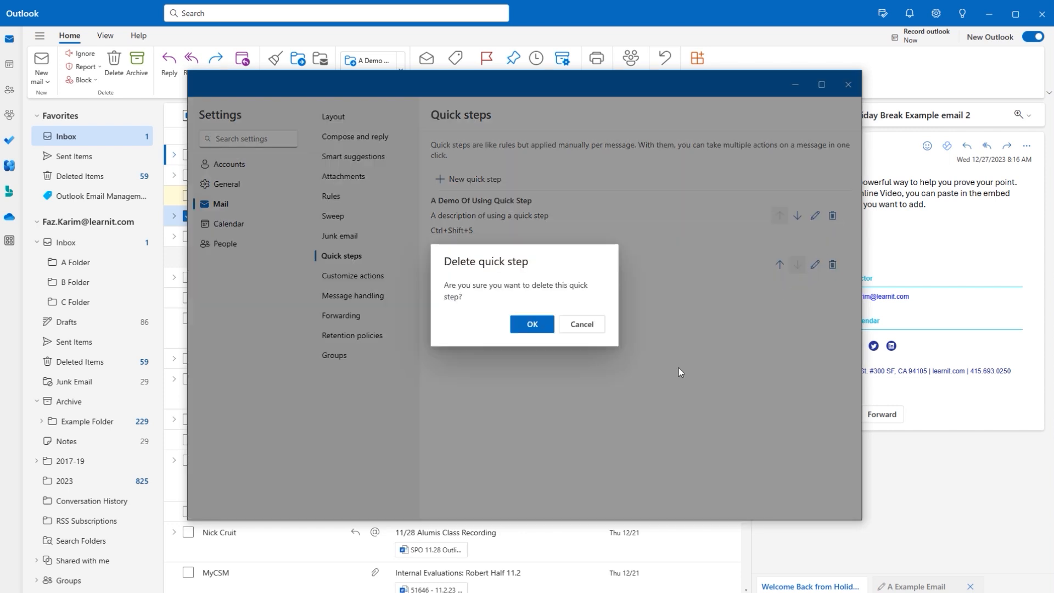
{"action": "left_click", "coordinate": [528, 325]}
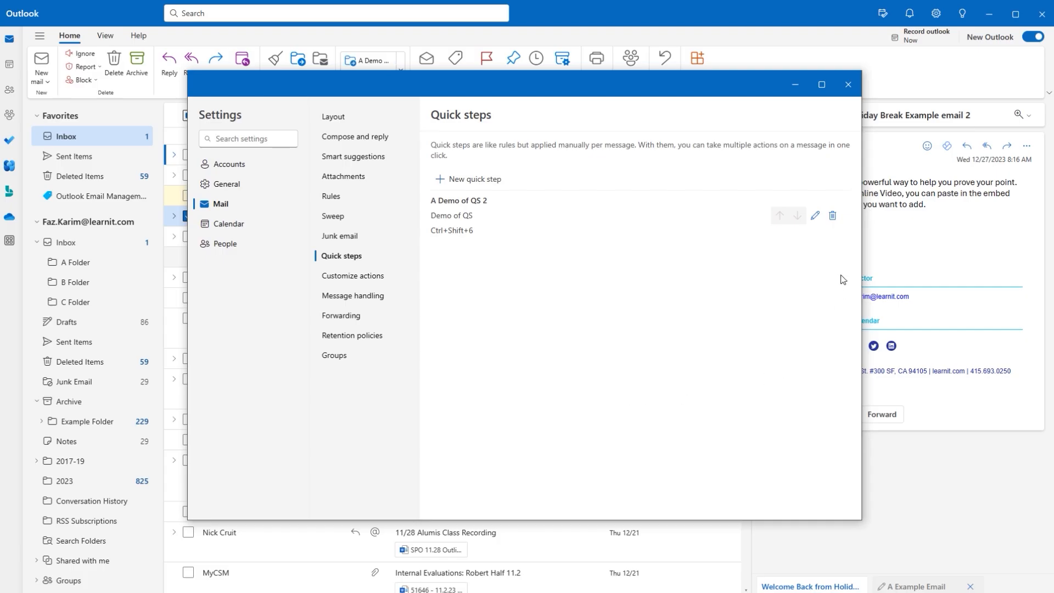
{"action": "left_click", "coordinate": [832, 217]}
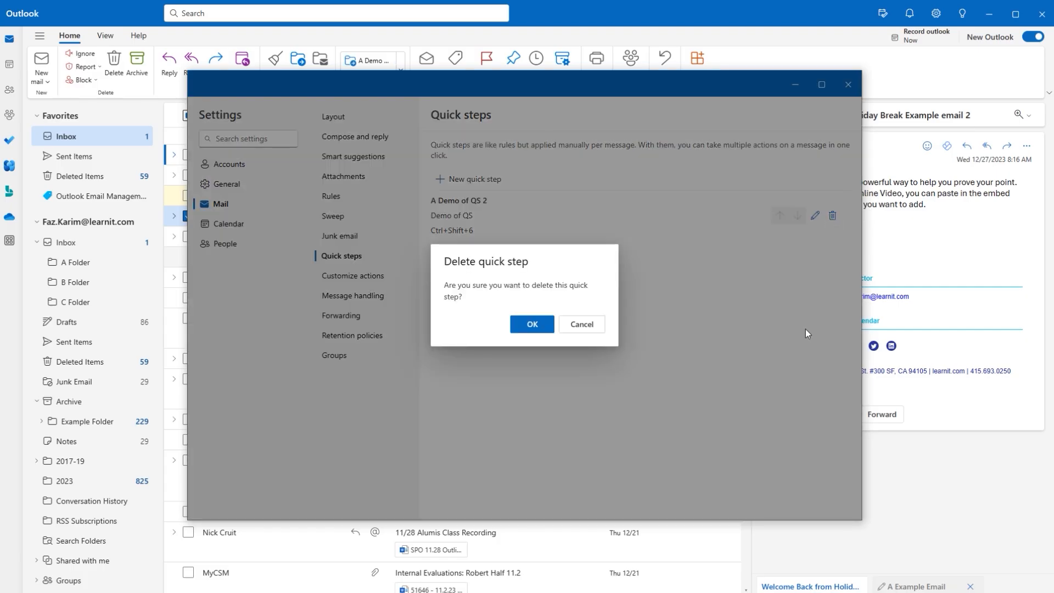
{"action": "left_click", "coordinate": [533, 323]}
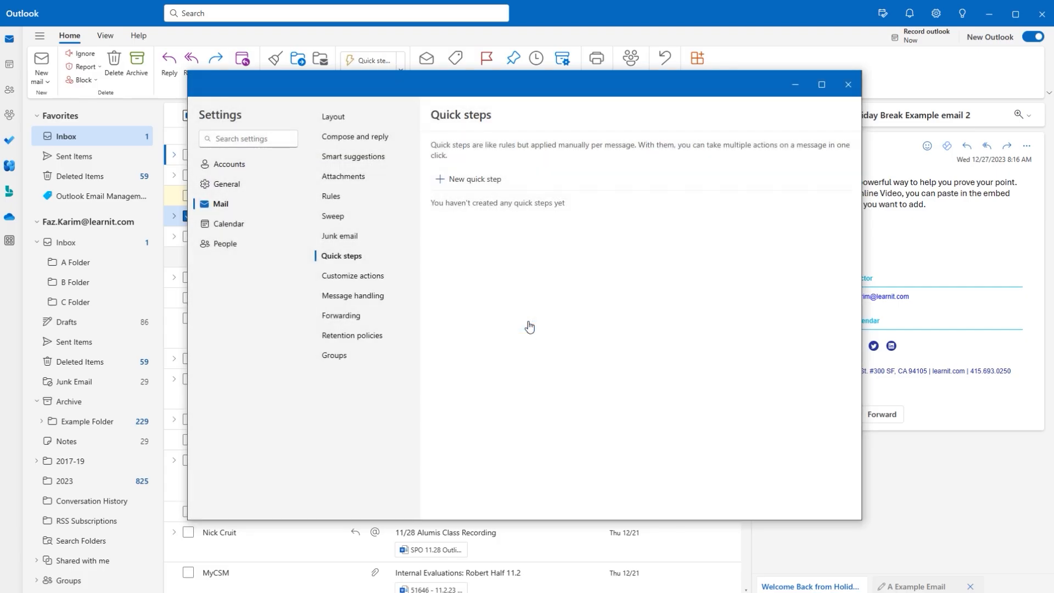
{"action": "left_click", "coordinate": [848, 84]}
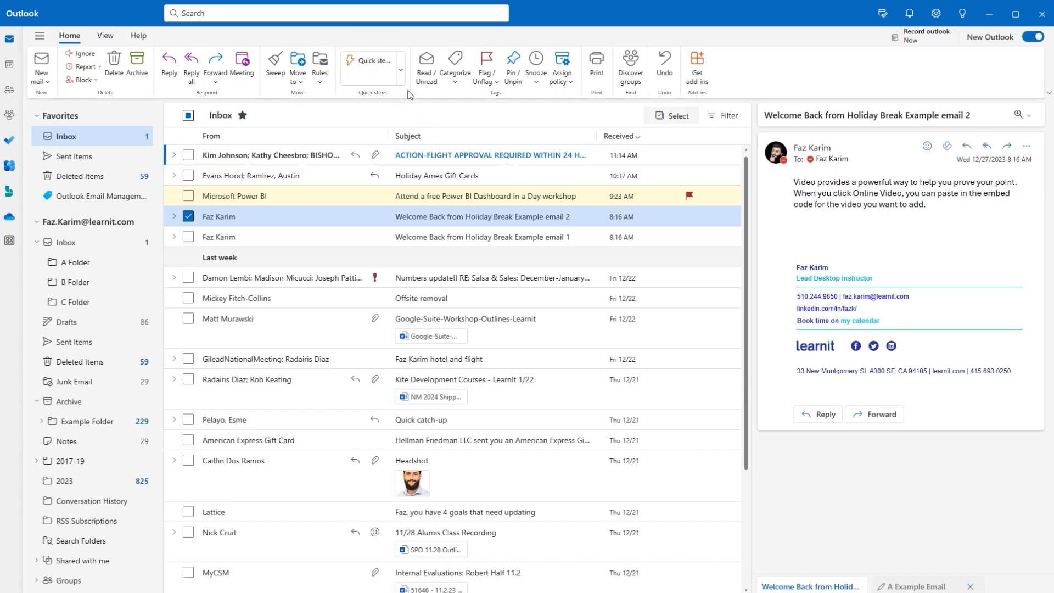
Step: Start a new quick step and name it "Quick Step Demo"
{"action": "left_click", "coordinate": [400, 77]}
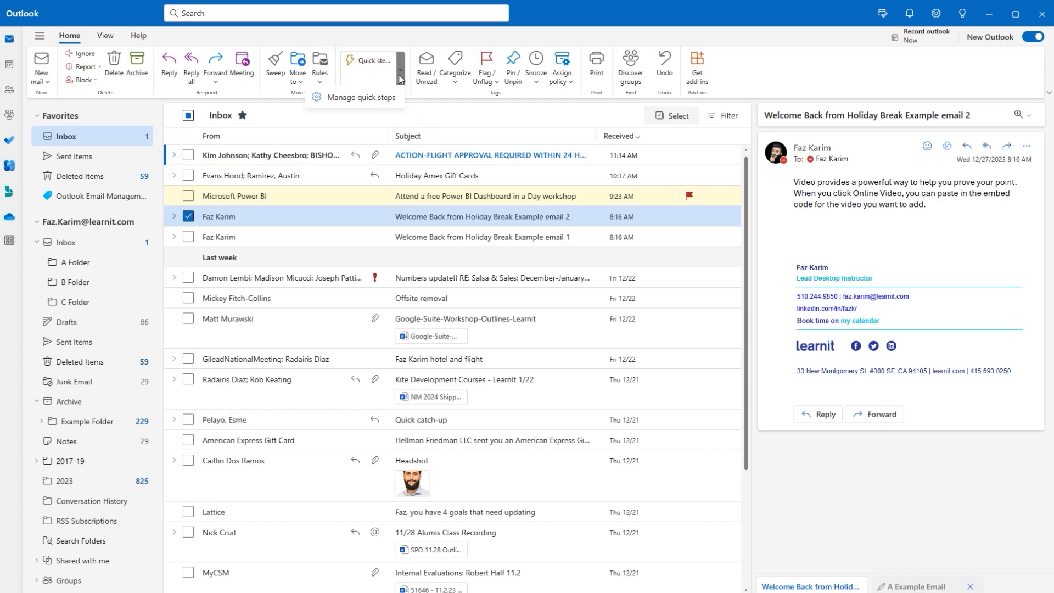
{"action": "left_click", "coordinate": [400, 102]}
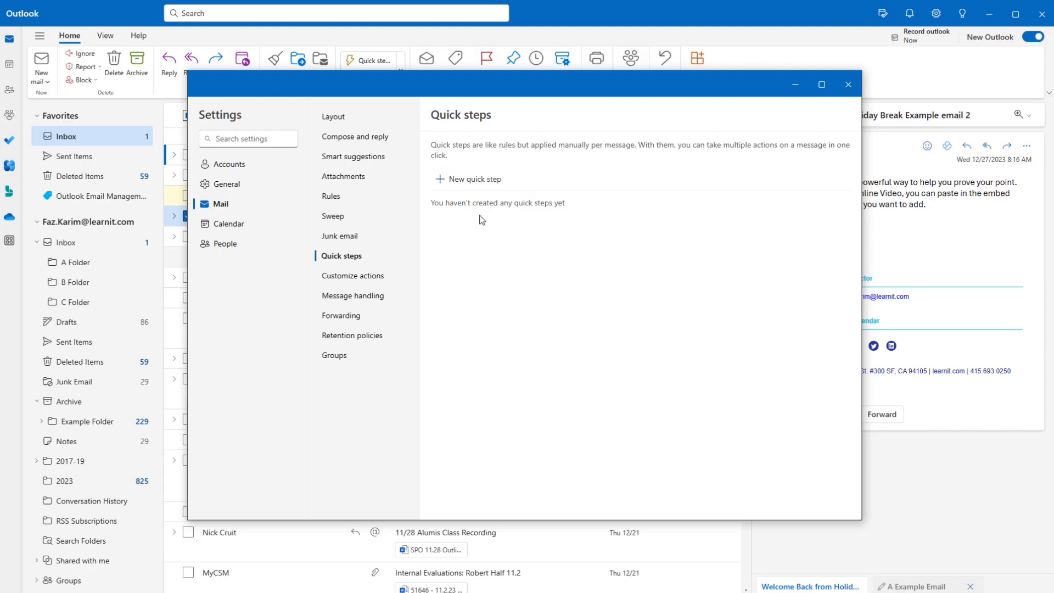
{"action": "left_click", "coordinate": [475, 183]}
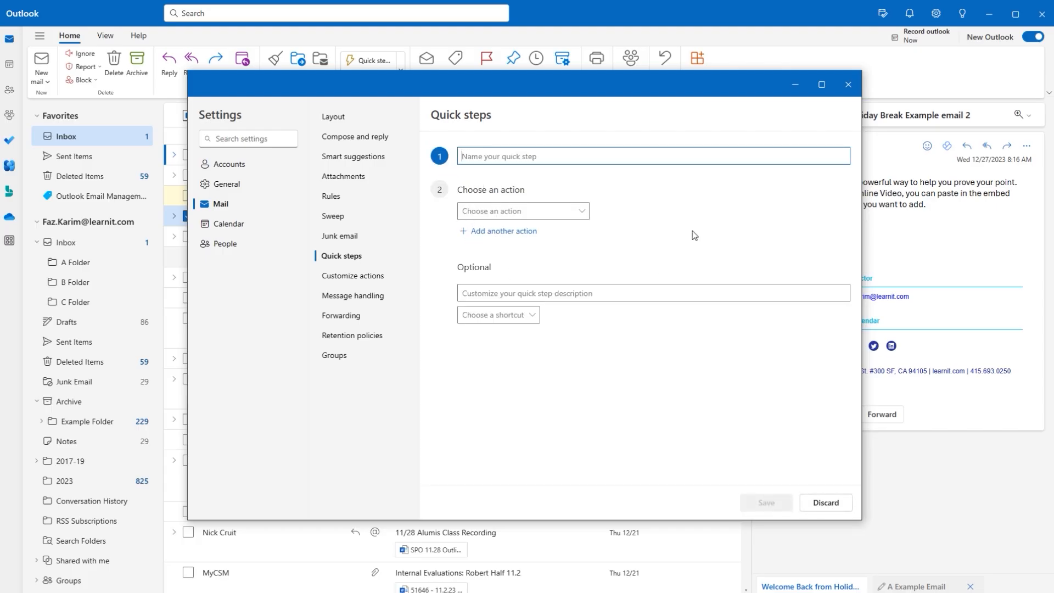
{"action": "type", "text": "Quick Step D"}
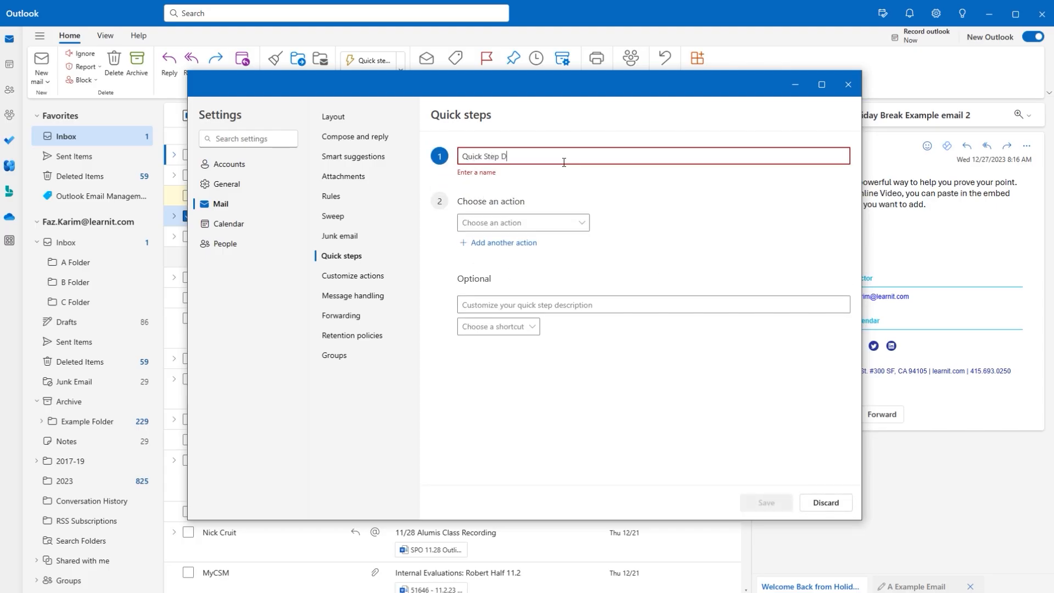
{"action": "type", "text": "emo"}
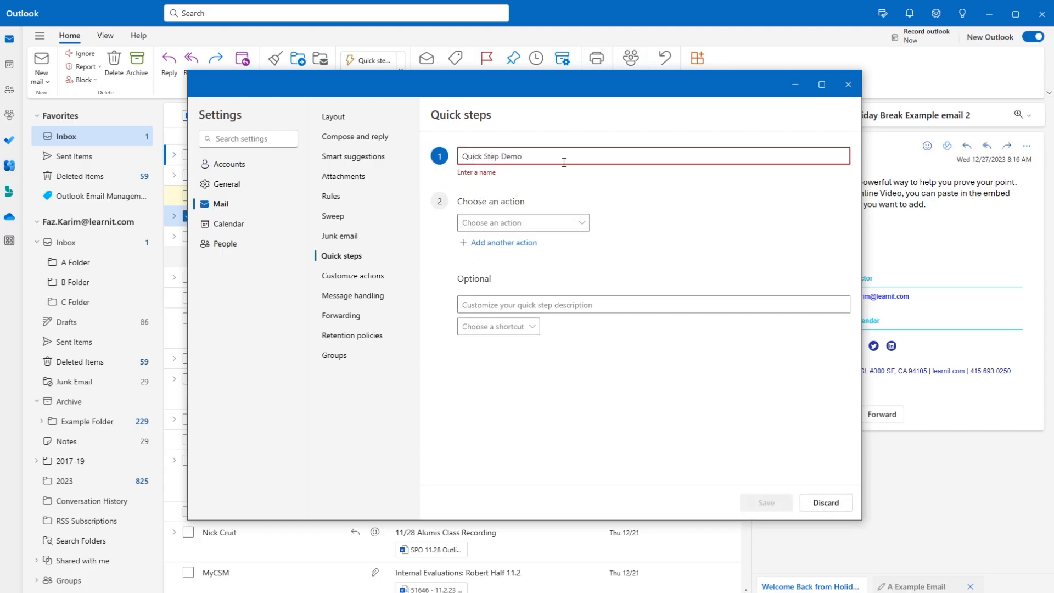
Step: Set the quick step's first action to categorize the message as "Outlook Email Management"
{"action": "left_click", "coordinate": [579, 222]}
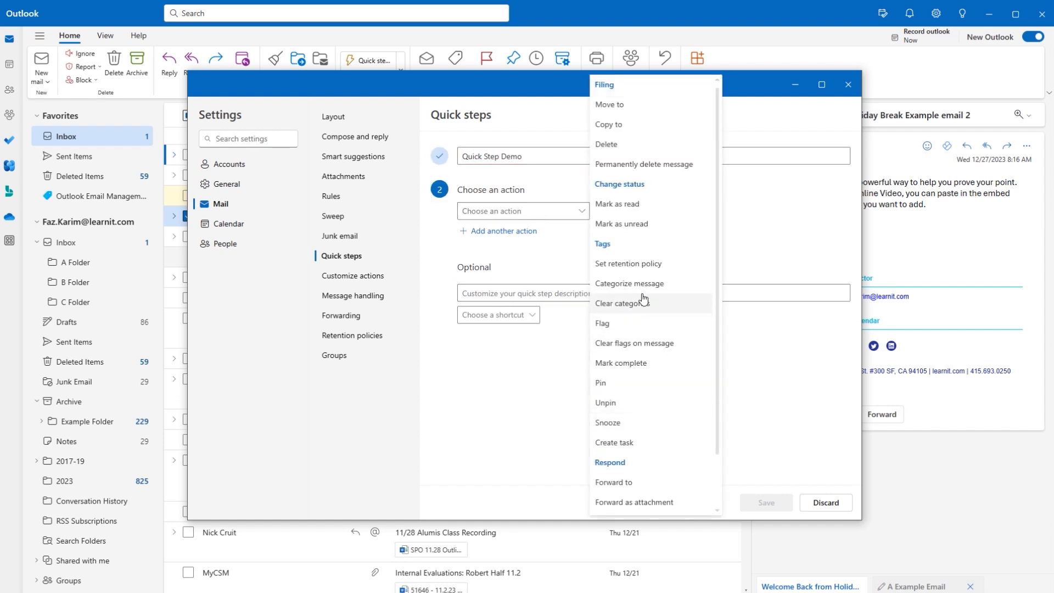
{"action": "left_click", "coordinate": [631, 283]}
{"action": "left_click", "coordinate": [704, 219]}
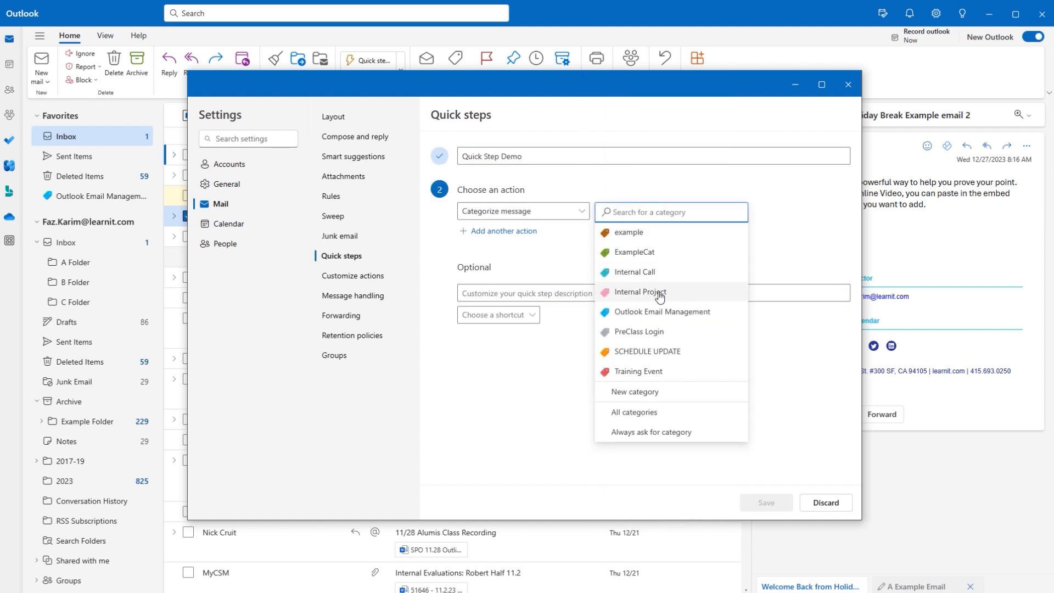
{"action": "left_click", "coordinate": [665, 309]}
Step: Add a second action to the quick step that moves the message to "A Folder"
{"action": "left_click", "coordinate": [513, 231]}
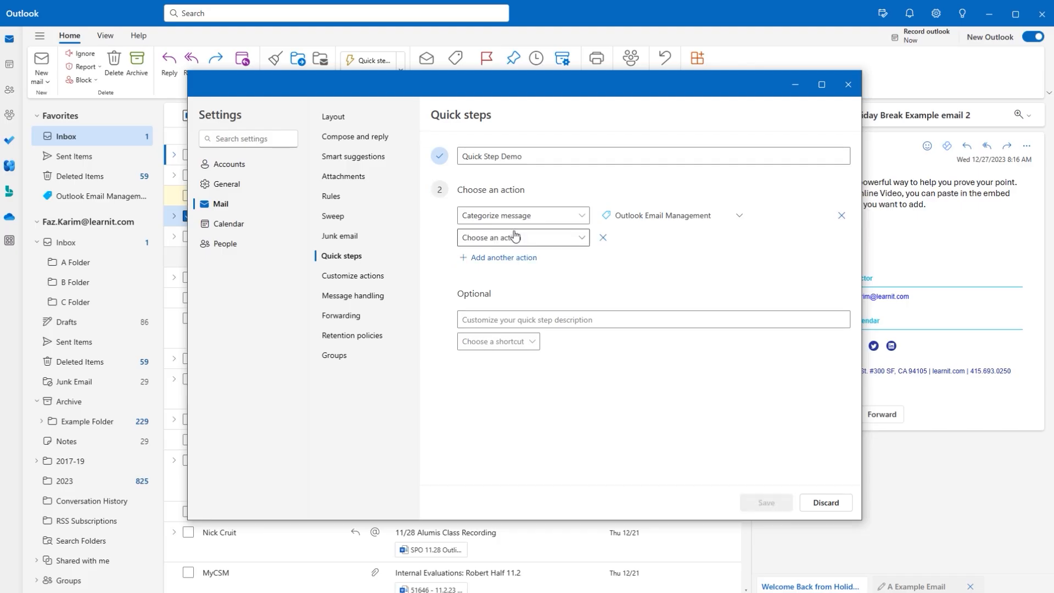
{"action": "left_click", "coordinate": [557, 237]}
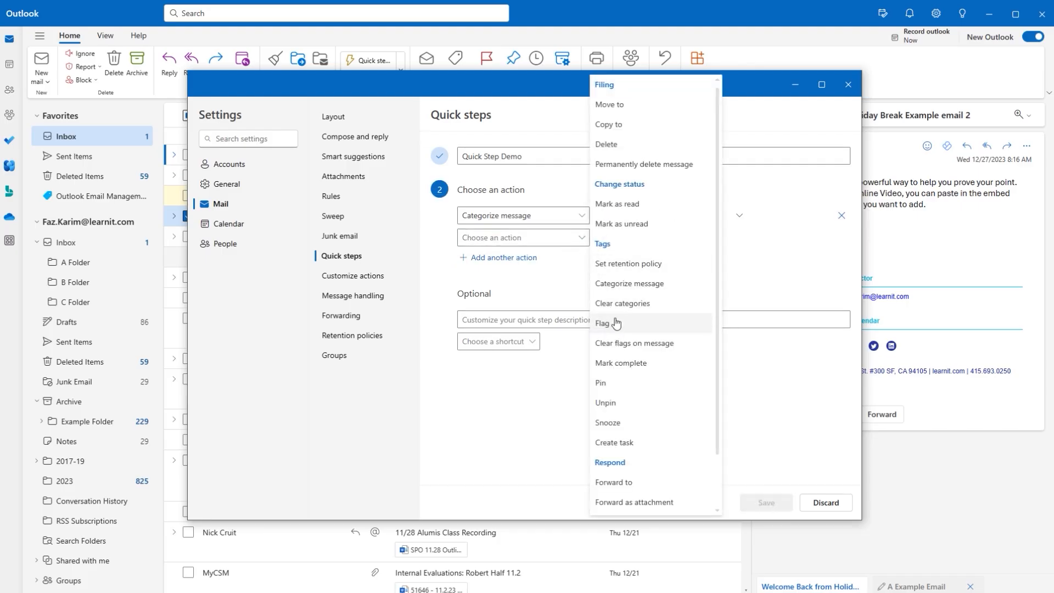
{"action": "left_click", "coordinate": [633, 108]}
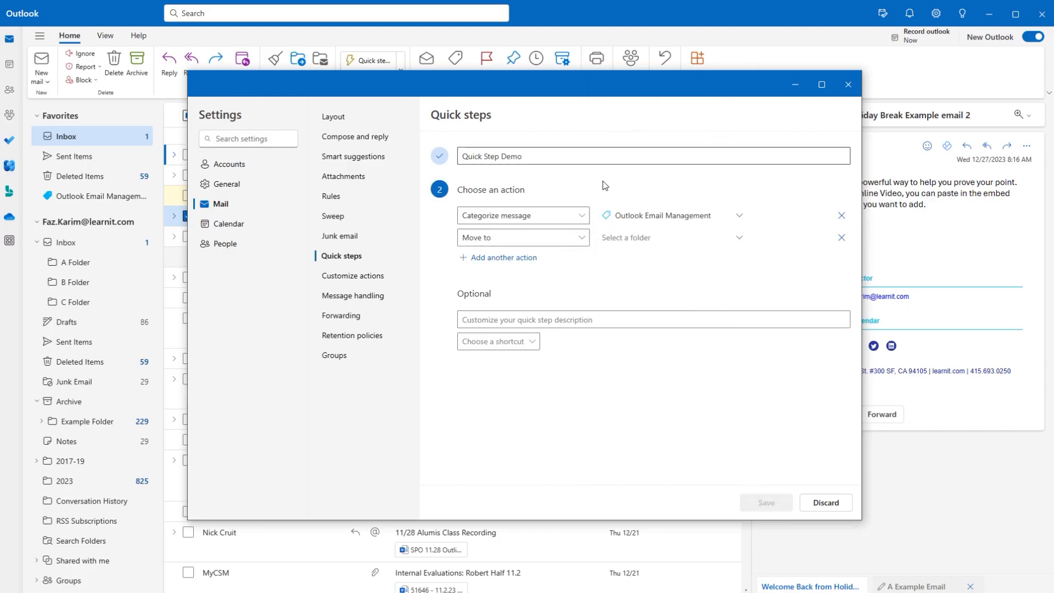
{"action": "left_click", "coordinate": [631, 242]}
{"action": "left_click", "coordinate": [627, 298]}
Step: Add a third action to the quick step that forwards the message to the mailbox owner's own contact
{"action": "left_click", "coordinate": [518, 257]}
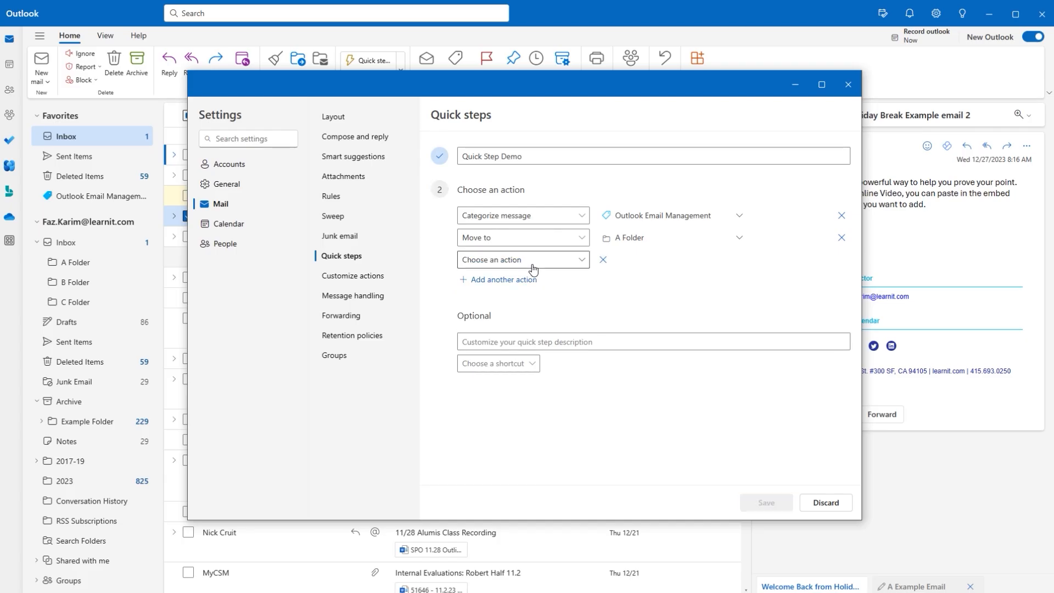
{"action": "left_click", "coordinate": [563, 265]}
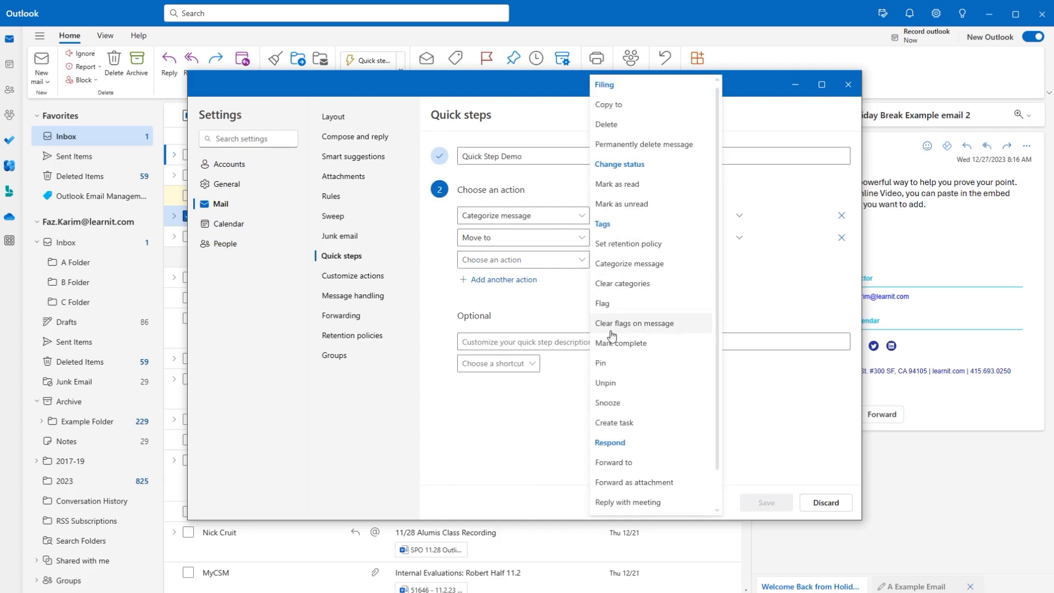
{"action": "left_click", "coordinate": [616, 462]}
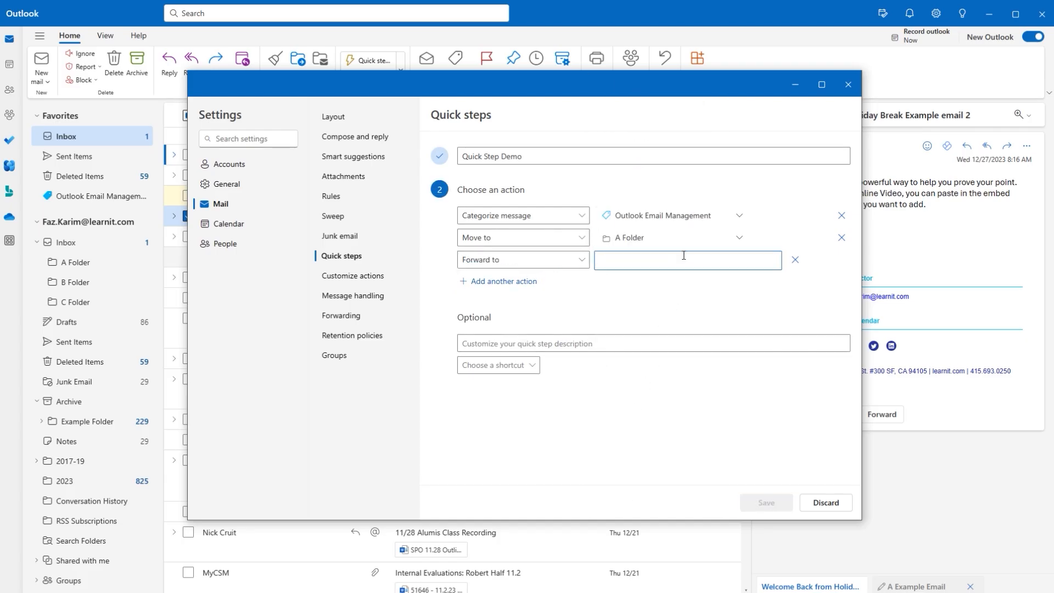
{"action": "type", "text": "fa"}
{"action": "left_click", "coordinate": [625, 297]}
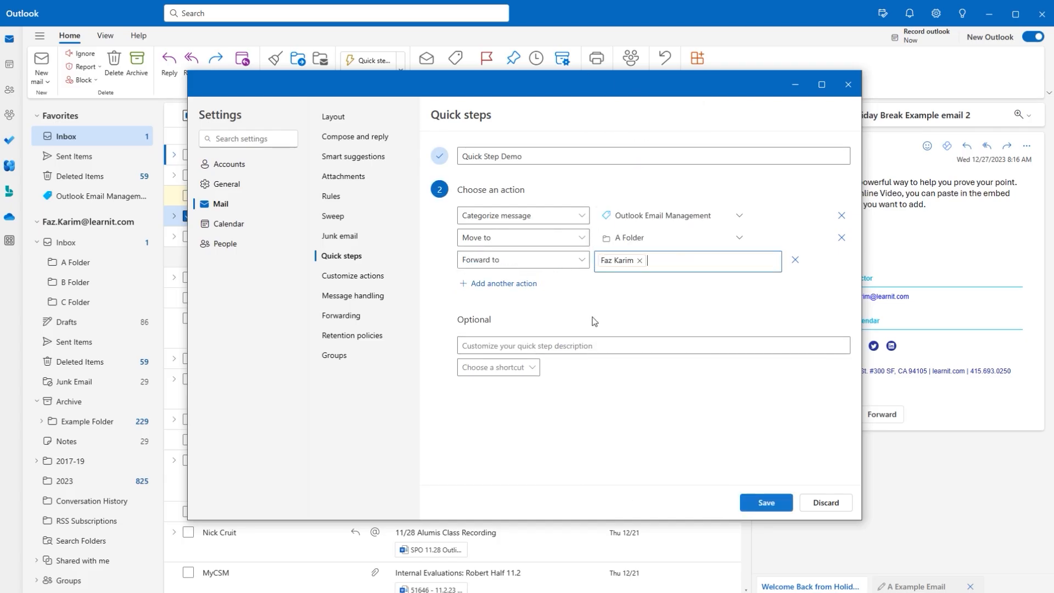
Step: Enter "Quick description." as the quick step's description
{"action": "left_click", "coordinate": [532, 345]}
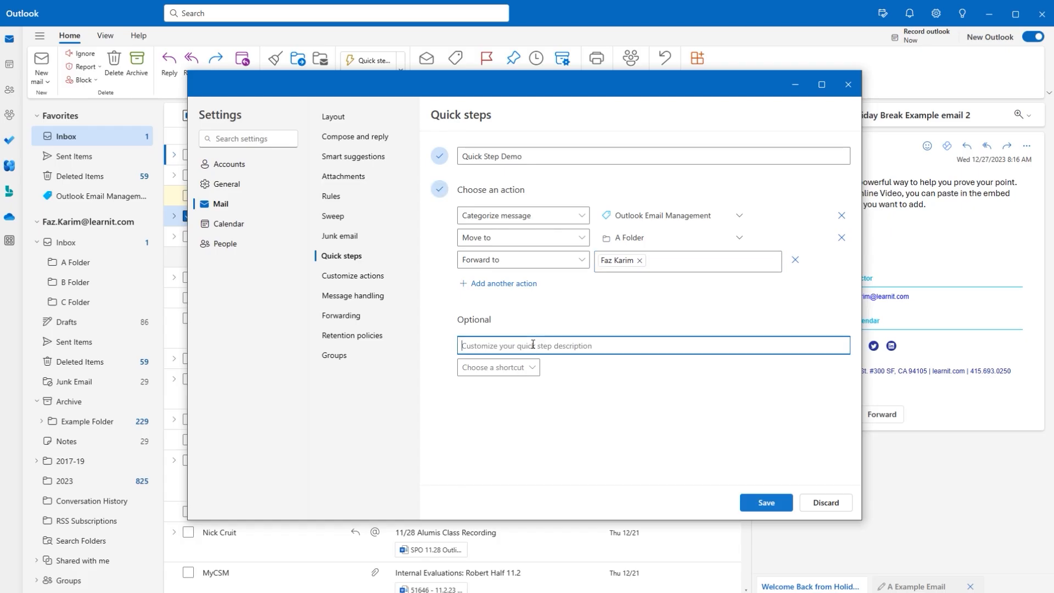
{"action": "type", "text": "Quick d"}
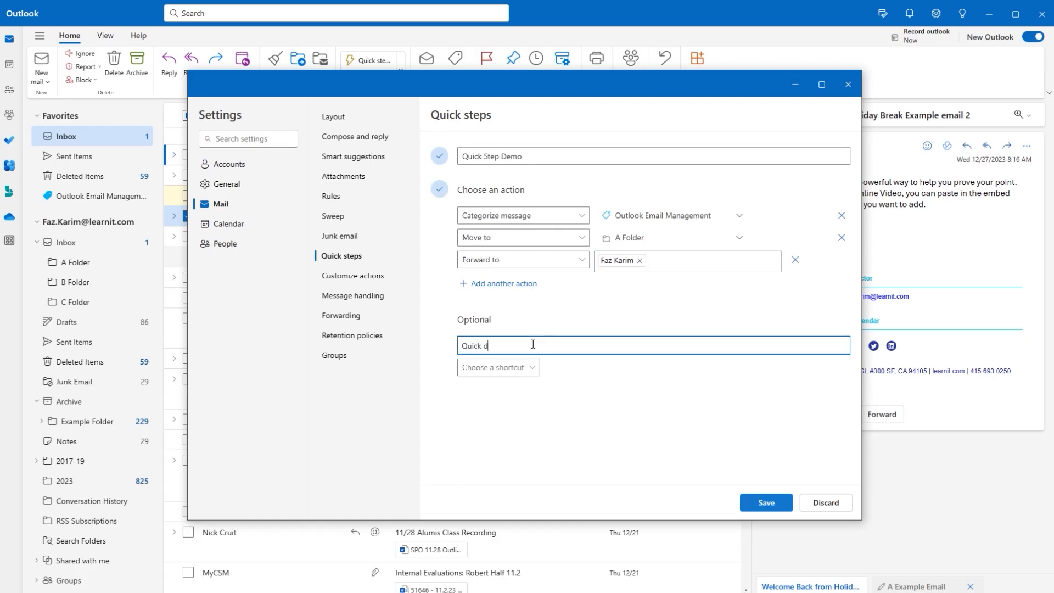
{"action": "type", "text": "escription."}
Step: Extend the quick step's name to "Quick Step Demo: Move, Cat, FWD", save it and close the settings
{"action": "left_click", "coordinate": [532, 157]}
{"action": "type", "text": ": Move"}
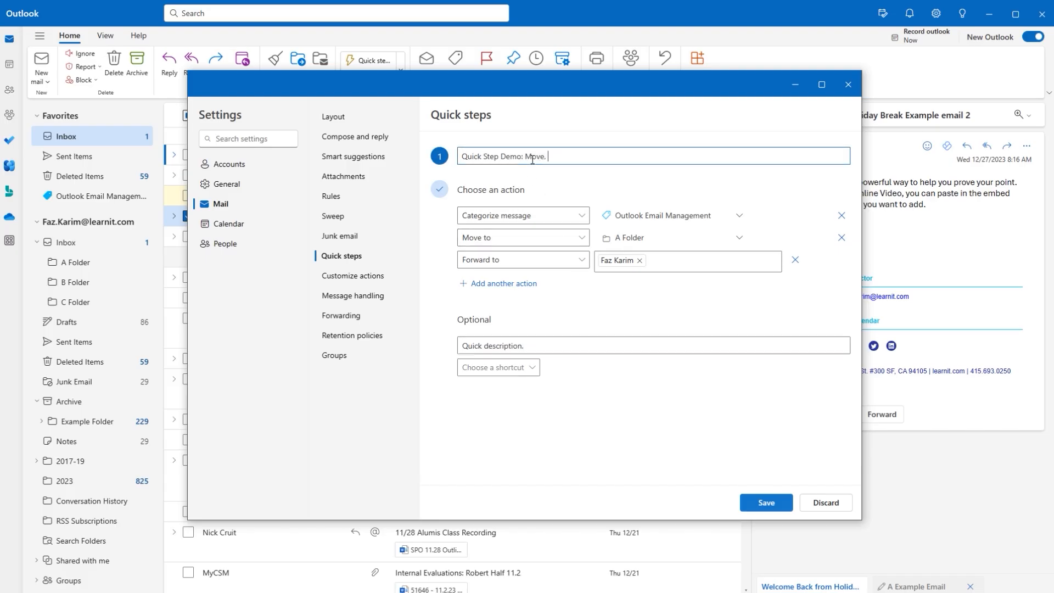
{"action": "type", "text": ", Cat, FWD"}
{"action": "left_click", "coordinate": [763, 501]}
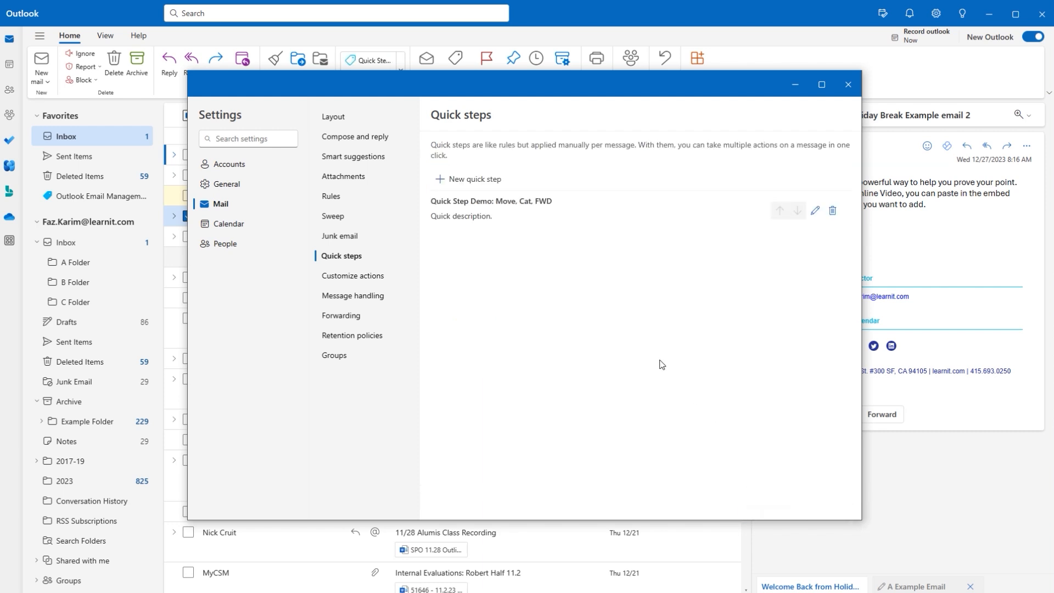
{"action": "left_click", "coordinate": [847, 84]}
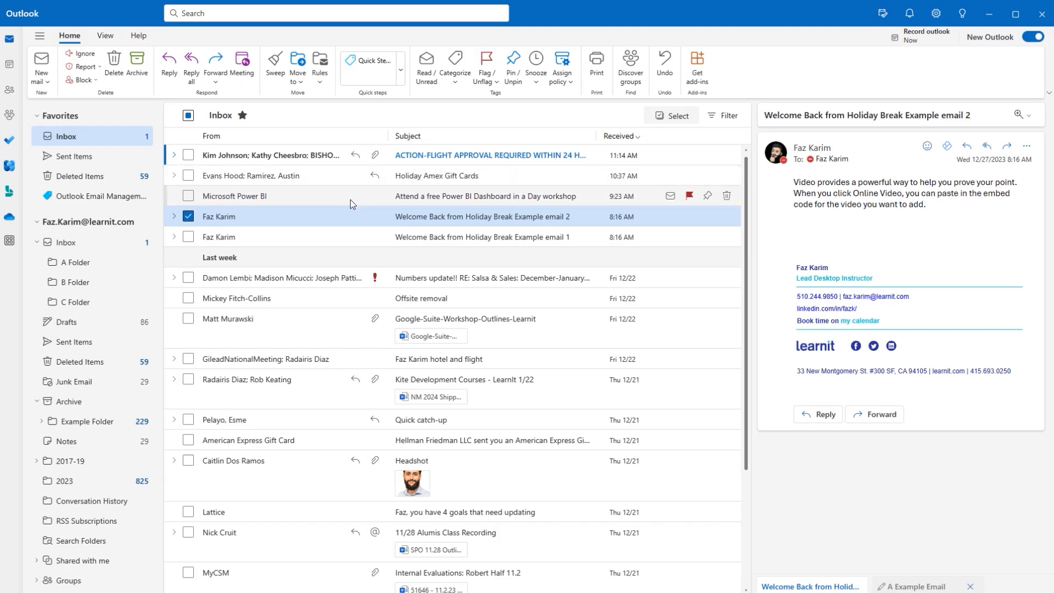
Step: Run the new quick step on the "Attend a free Power BI Dashboard in a Day workshop" message and open that message in "A Folder"
{"action": "left_click", "coordinate": [332, 200]}
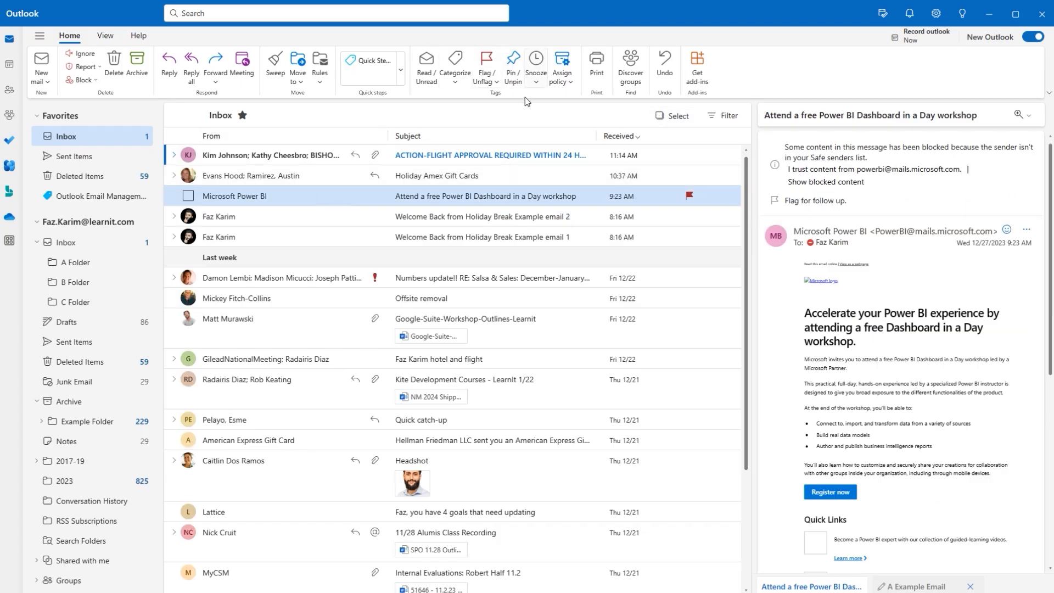
{"action": "left_click", "coordinate": [384, 63]}
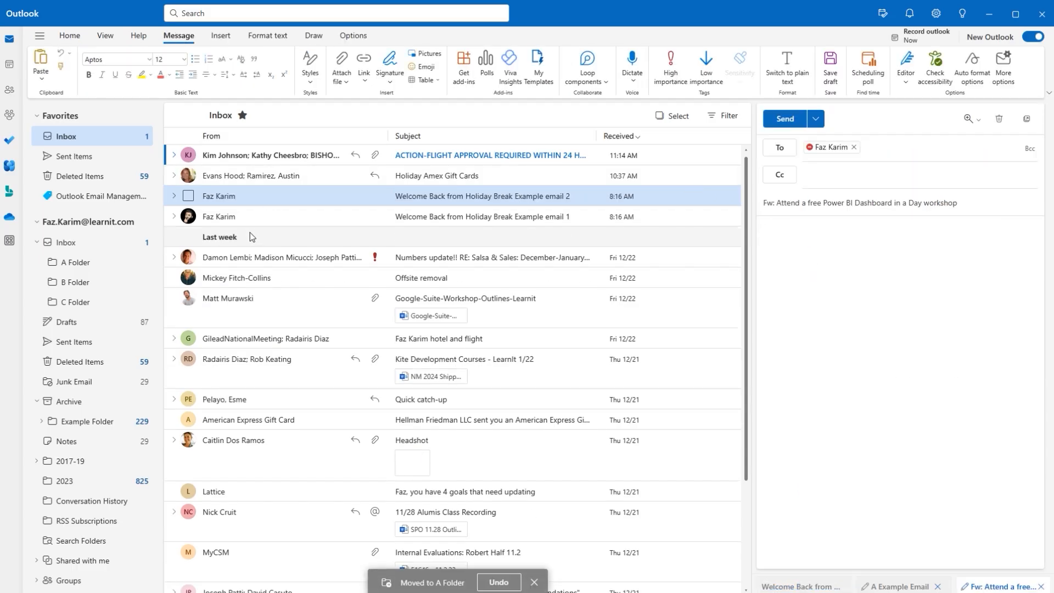
{"action": "left_click", "coordinate": [115, 268]}
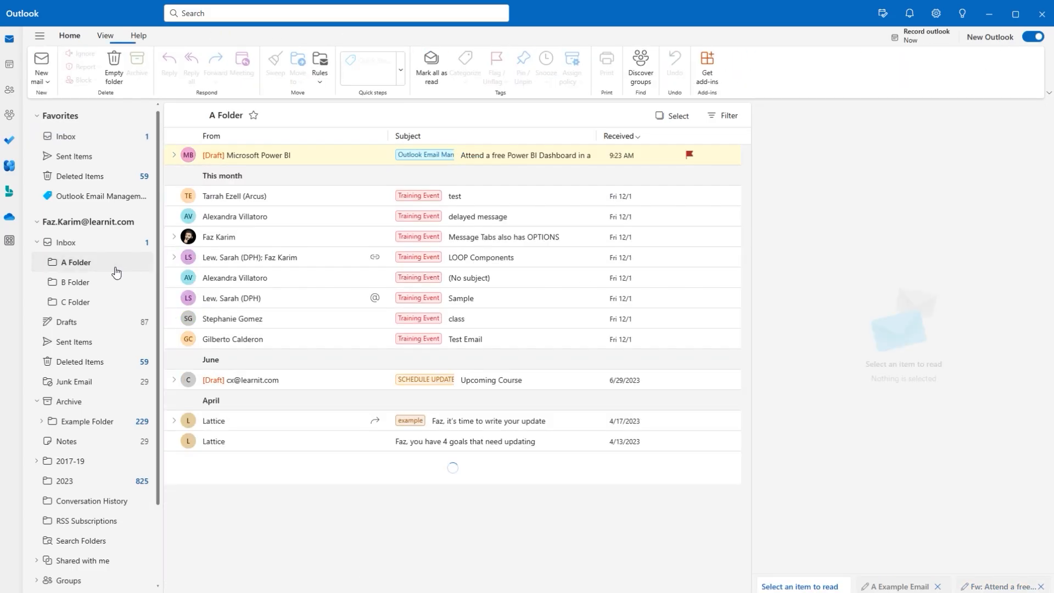
{"action": "left_click", "coordinate": [253, 160]}
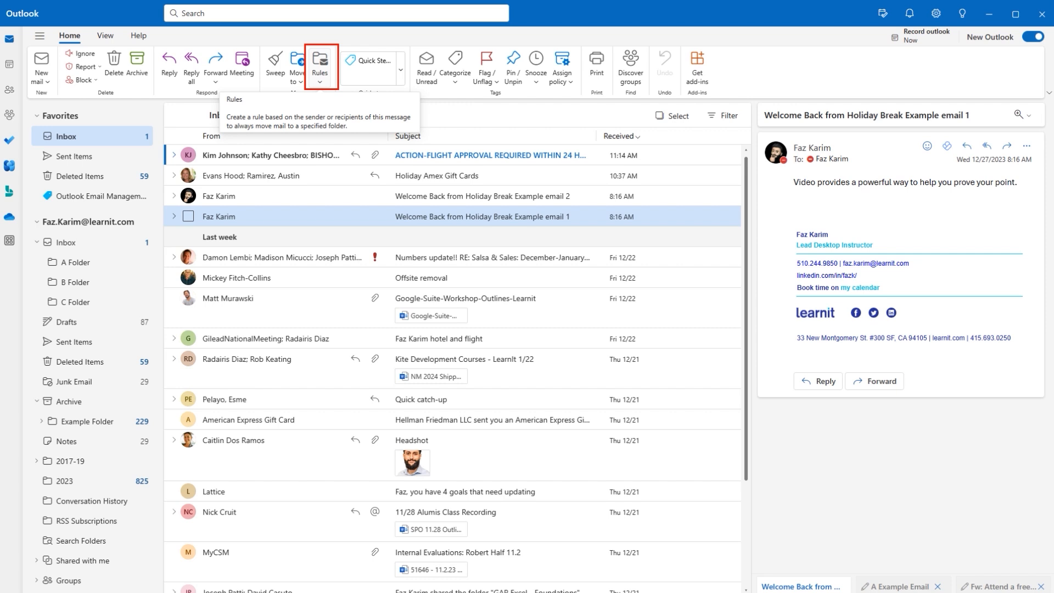
Step: Start a rule from the sender of "Welcome Back from Holiday Break Example email 1" and open its full set of options
{"action": "left_click", "coordinate": [324, 81]}
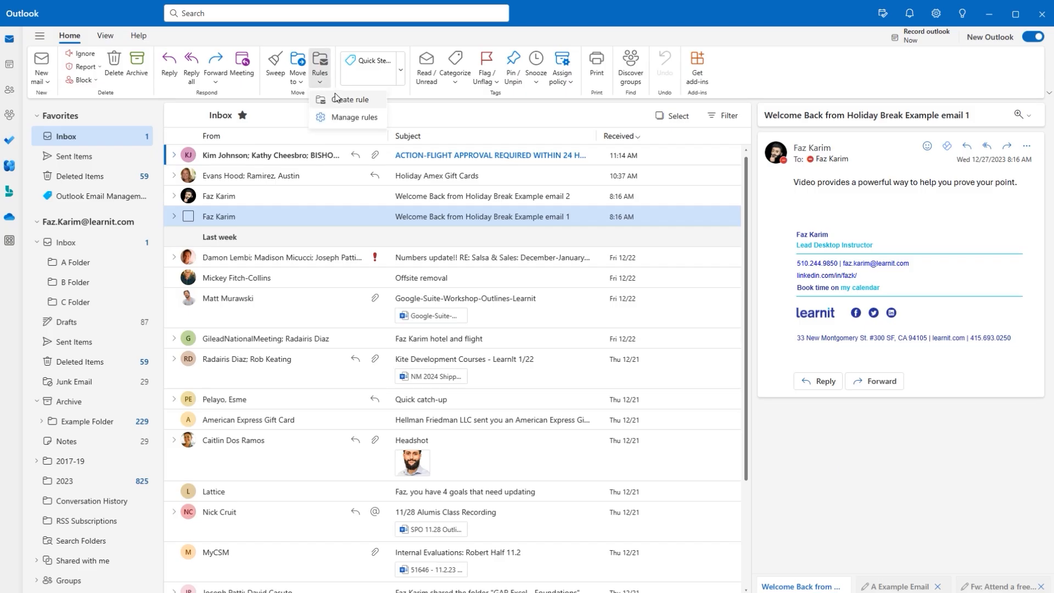
{"action": "left_click", "coordinate": [337, 98]}
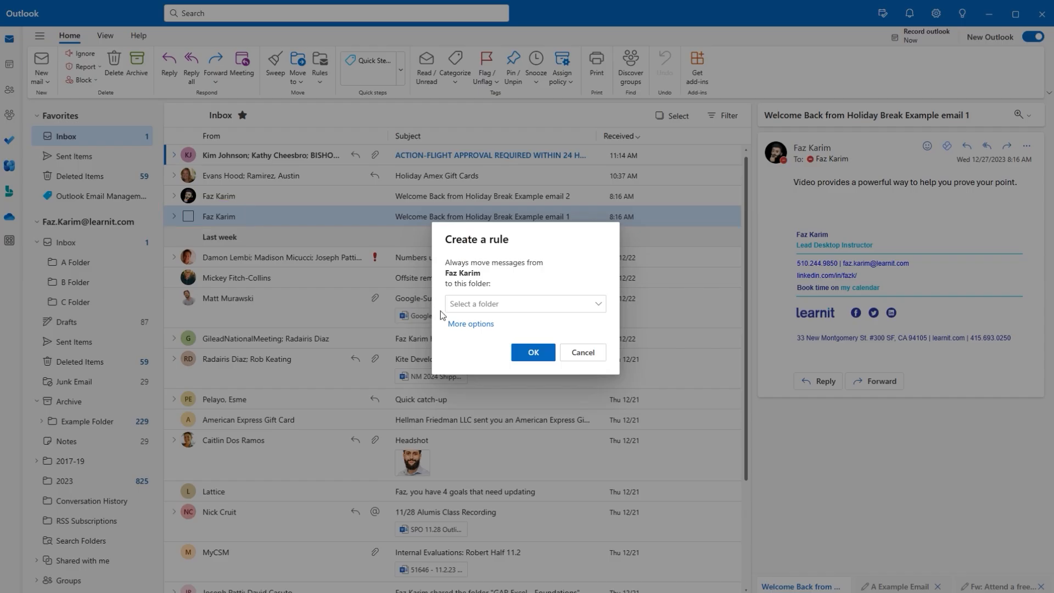
{"action": "left_click", "coordinate": [453, 325]}
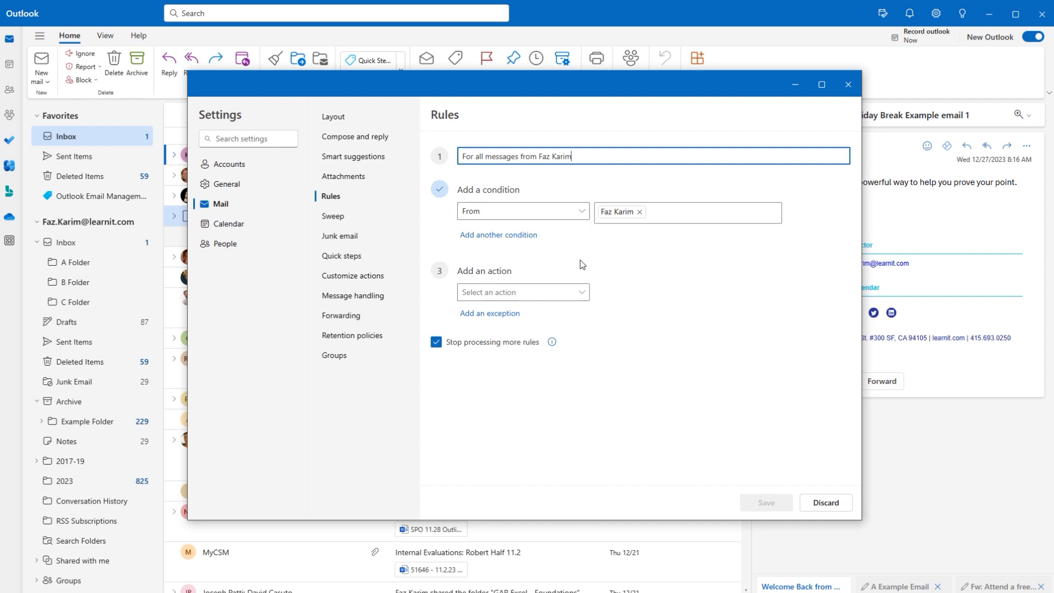
Step: Set the rule's first action to categorize messages as "Outlook Email Management"
{"action": "left_click", "coordinate": [581, 293]}
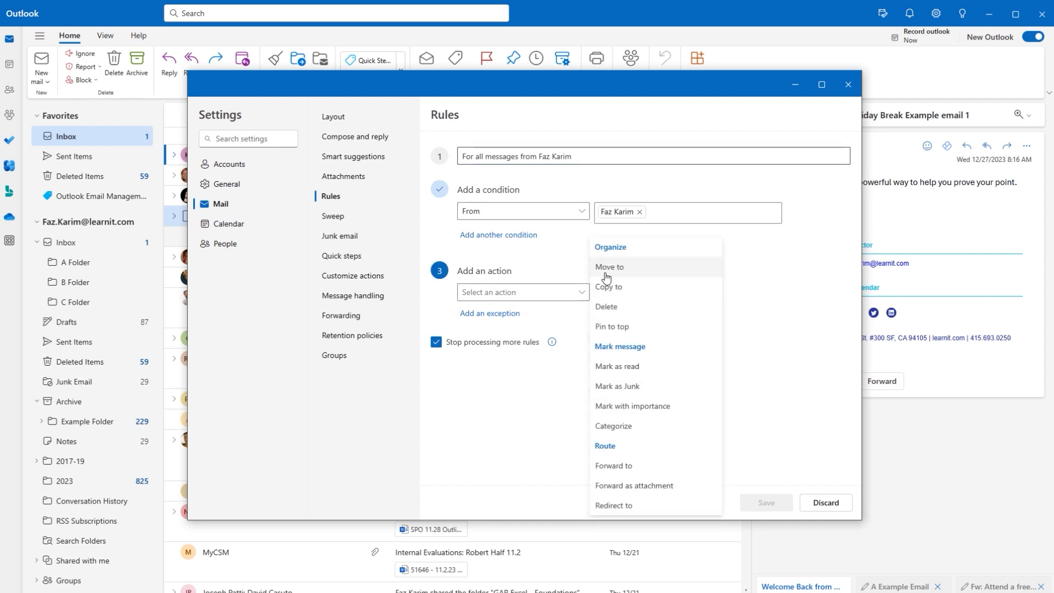
{"action": "left_click", "coordinate": [614, 426]}
{"action": "left_click", "coordinate": [672, 302]}
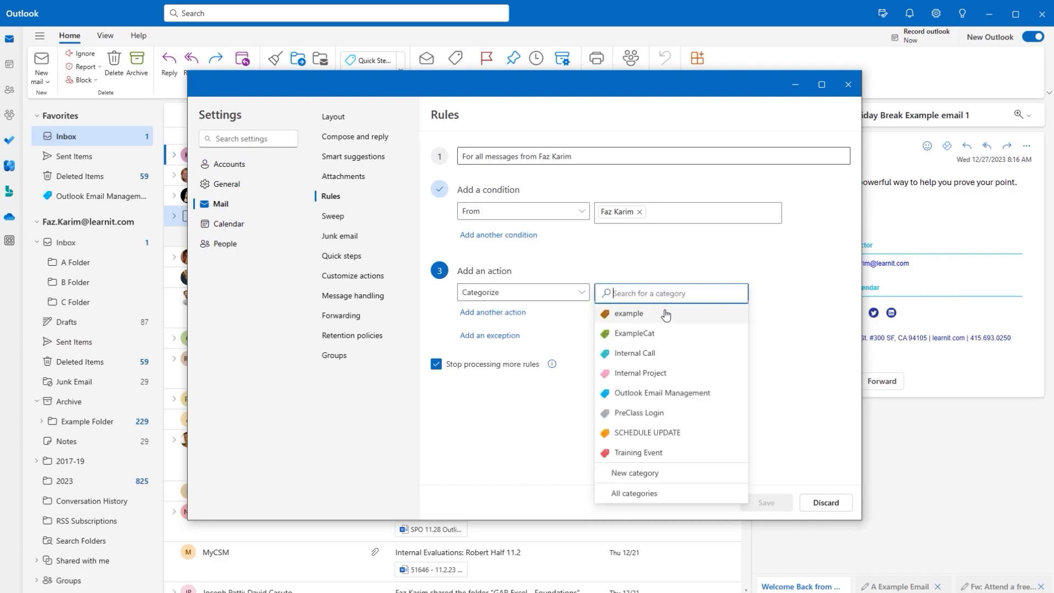
{"action": "left_click", "coordinate": [637, 392]}
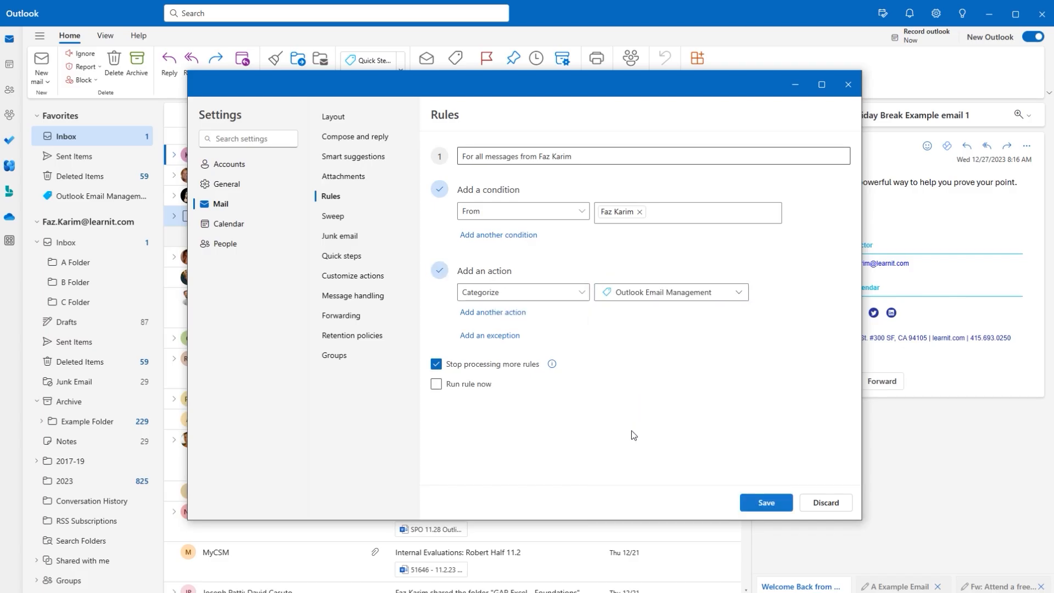
Step: Add a second action to the rule that moves messages to "A Folder"
{"action": "left_click", "coordinate": [515, 315]}
{"action": "left_click", "coordinate": [531, 317]}
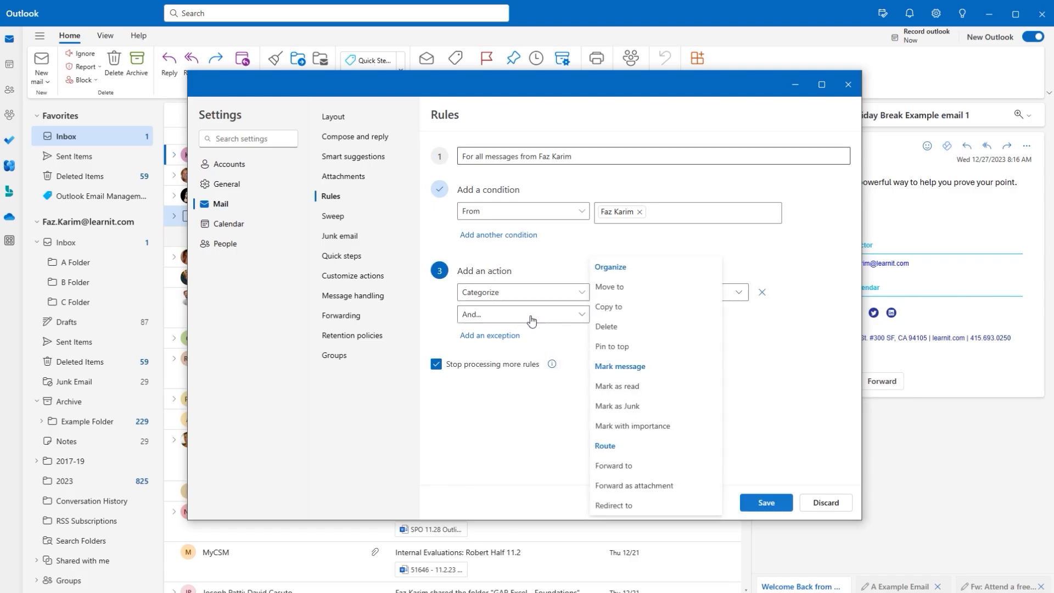
{"action": "left_click", "coordinate": [599, 288]}
{"action": "left_click", "coordinate": [603, 315]}
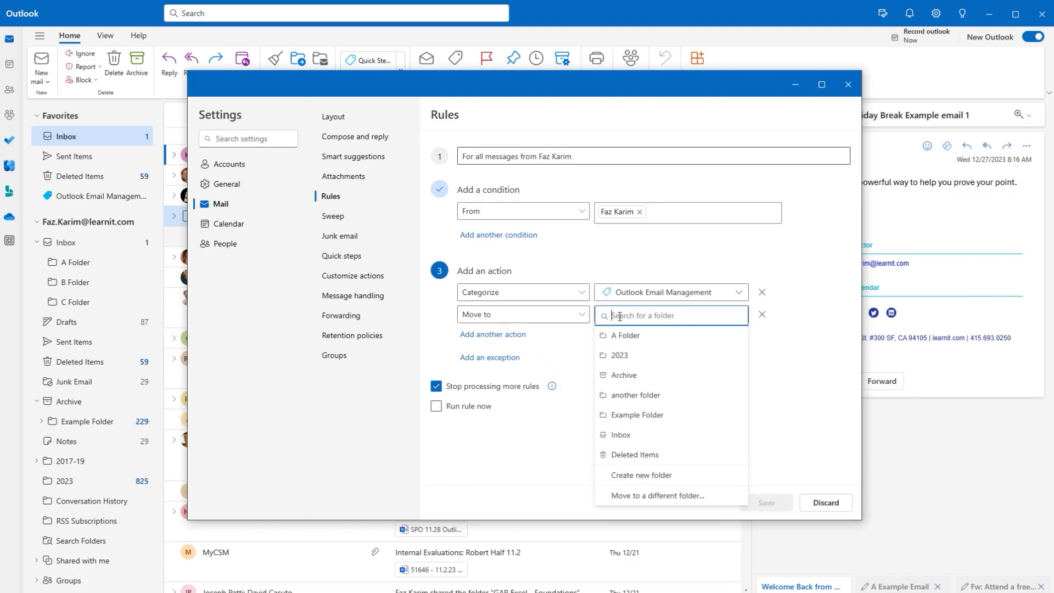
{"action": "left_click", "coordinate": [631, 335]}
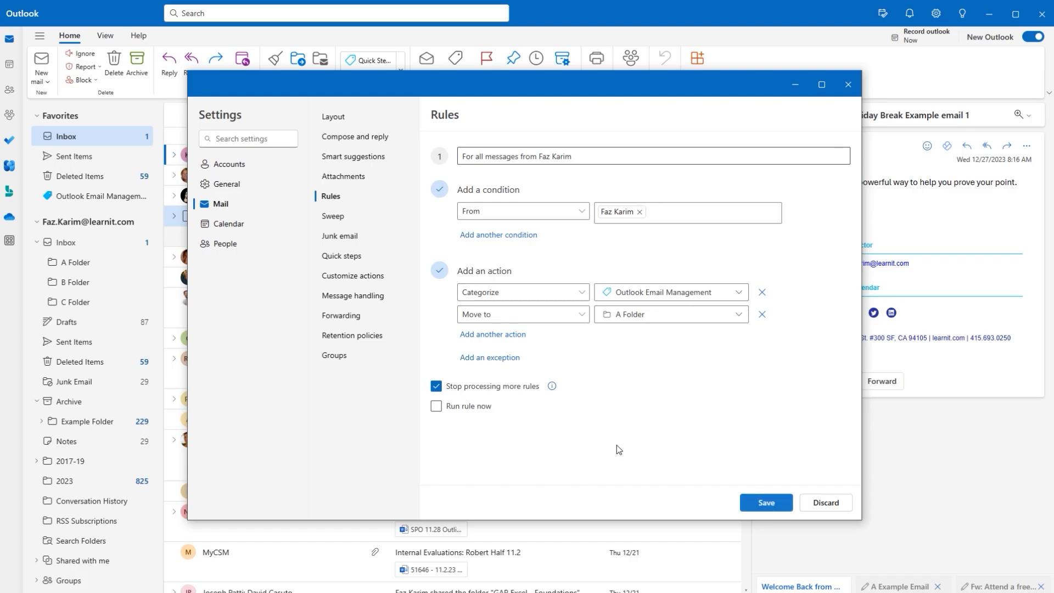
Step: Add a third action that forwards messages to the mailbox owner's own contact, and save the rule
{"action": "left_click", "coordinate": [505, 335]}
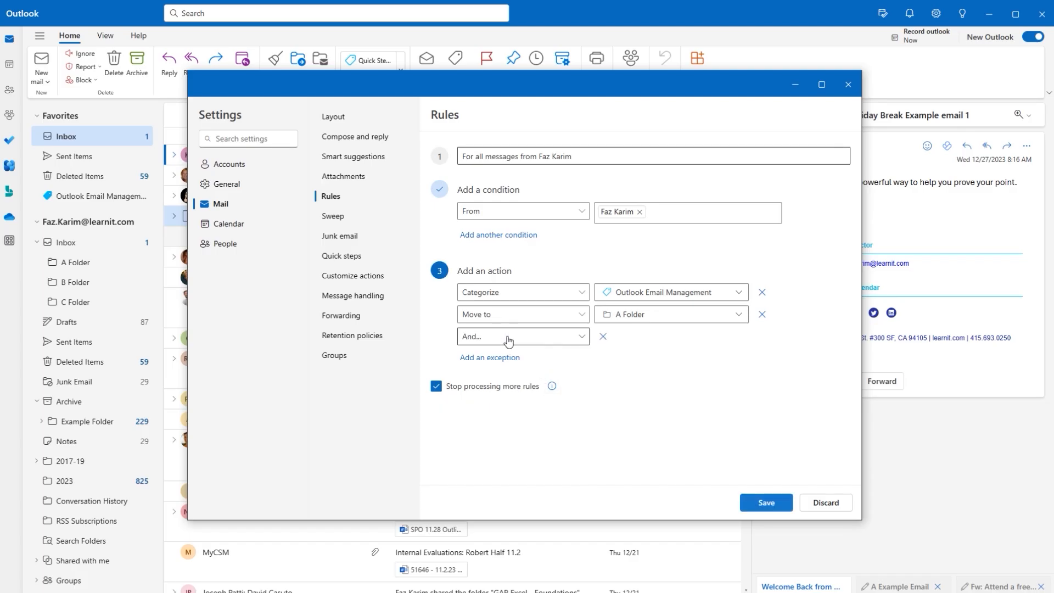
{"action": "left_click", "coordinate": [582, 337]}
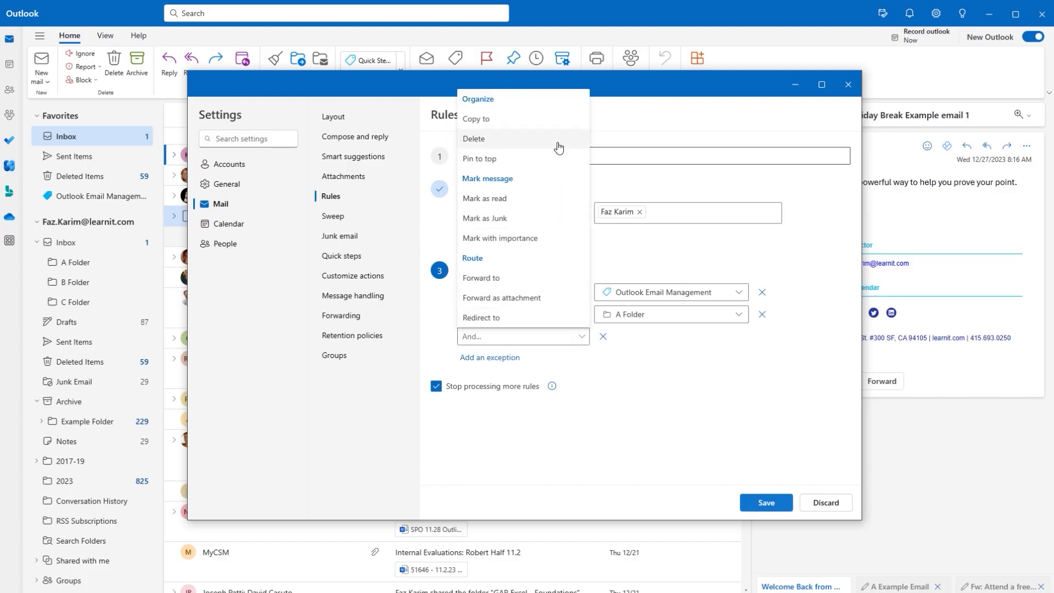
{"action": "left_click", "coordinate": [505, 278]}
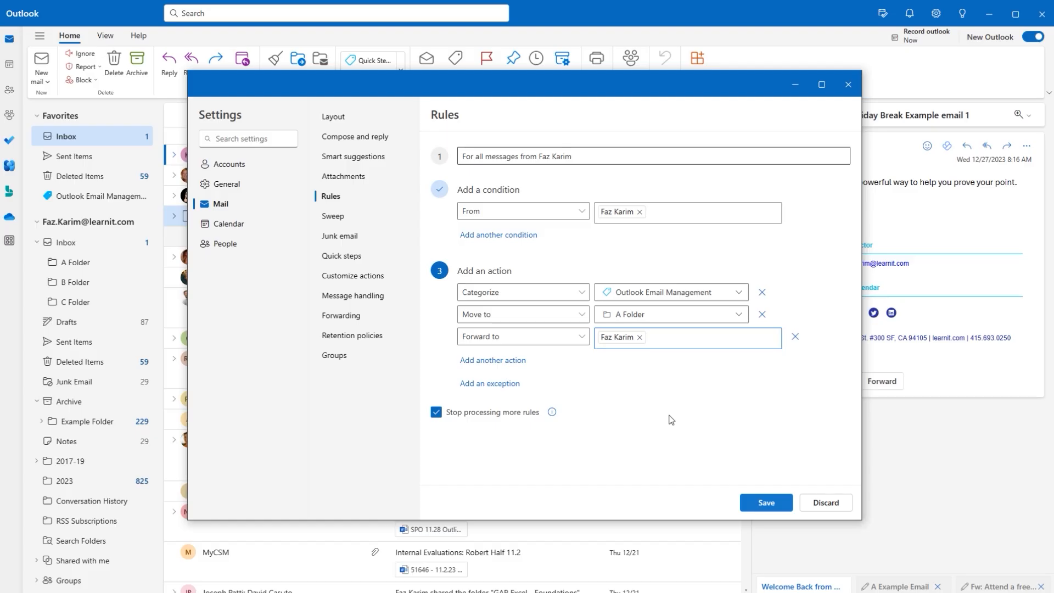
{"action": "left_click", "coordinate": [766, 502]}
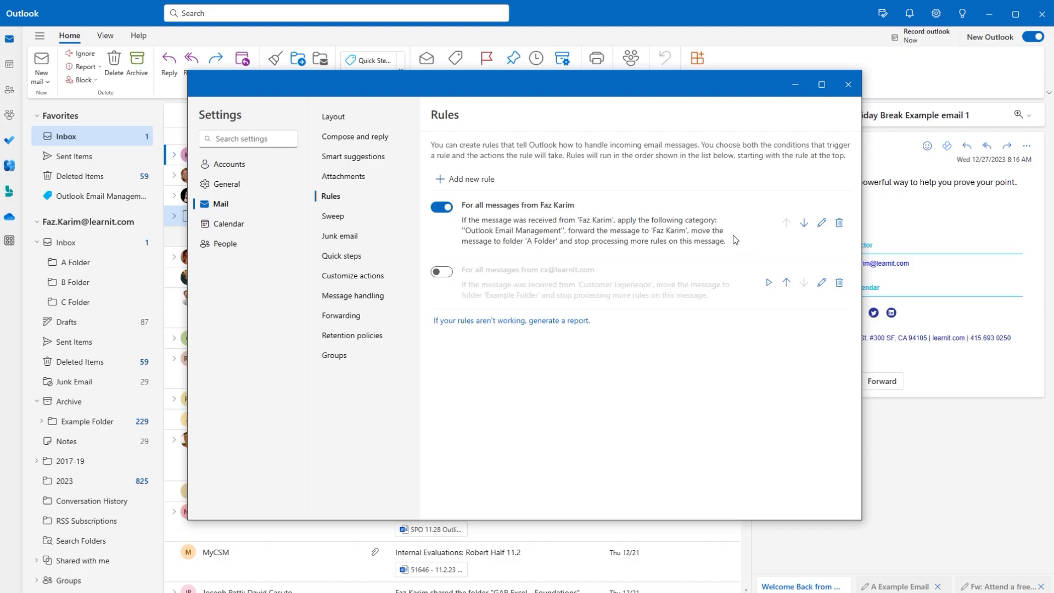
Step: Turn off the newly saved rule and close the settings
{"action": "left_click", "coordinate": [437, 209]}
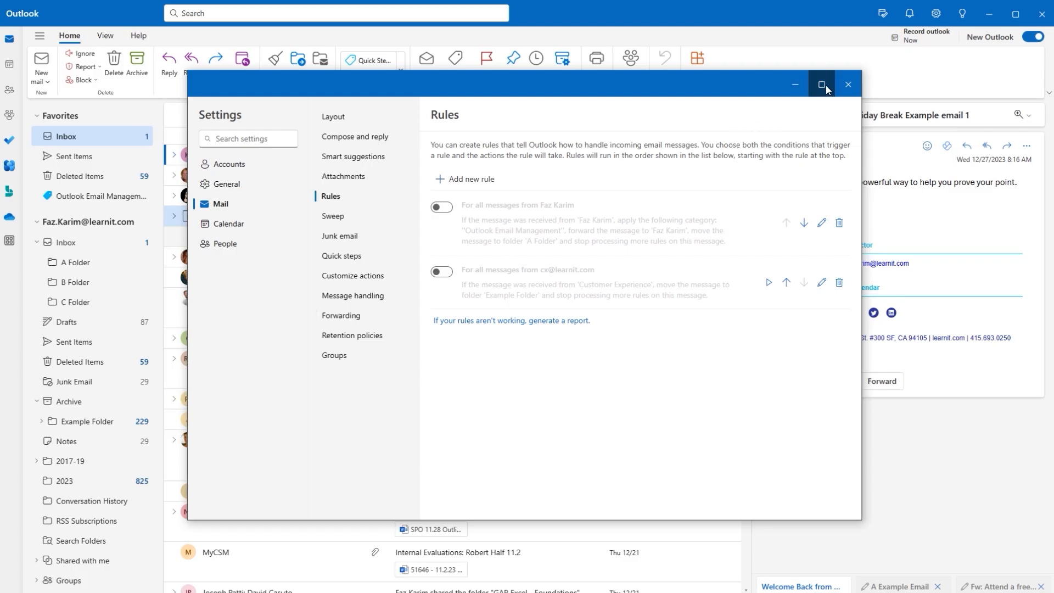
{"action": "left_click", "coordinate": [839, 84]}
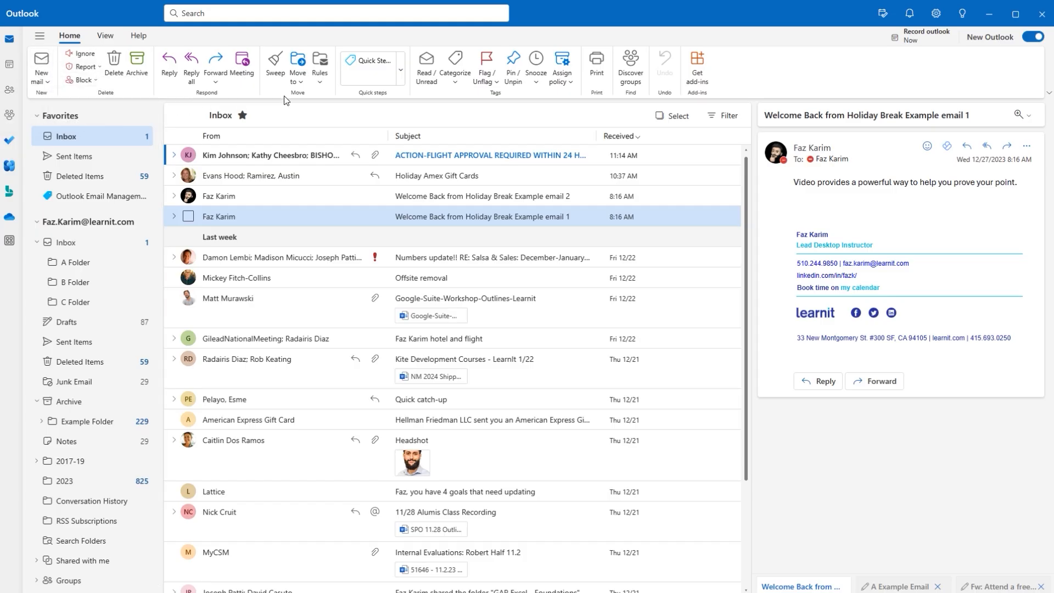
{"action": "left_click", "coordinate": [321, 82]}
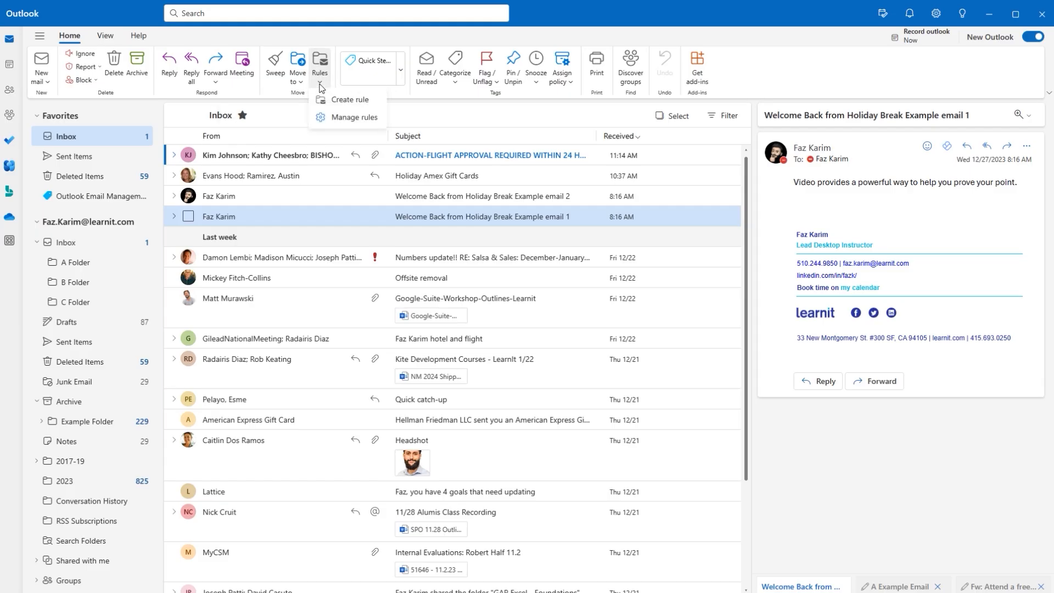
{"action": "left_click", "coordinate": [404, 83]}
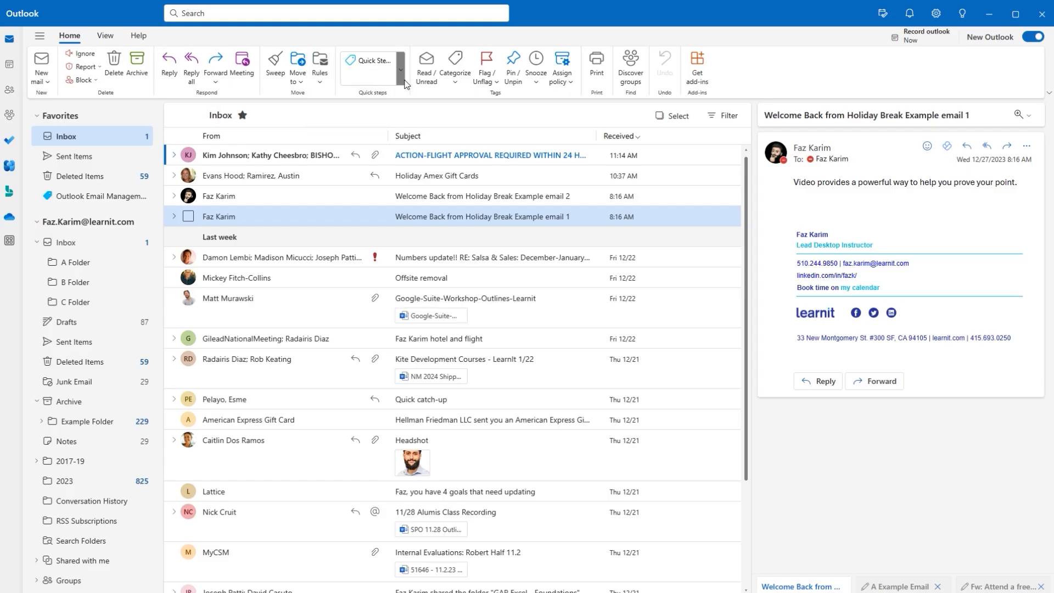
{"action": "left_click", "coordinate": [323, 82]}
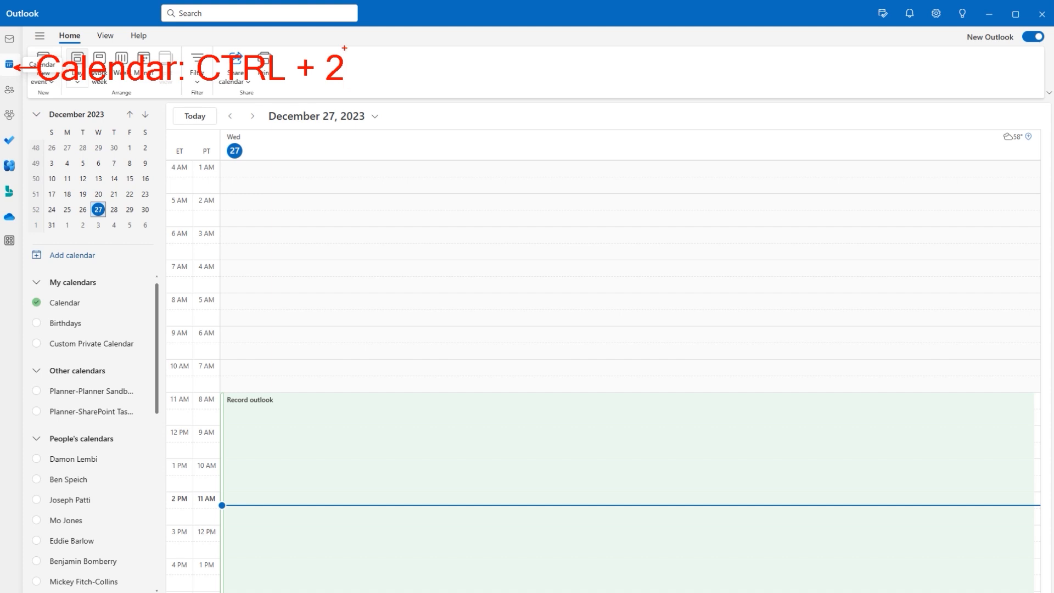
{"action": "key", "text": "Escape"}
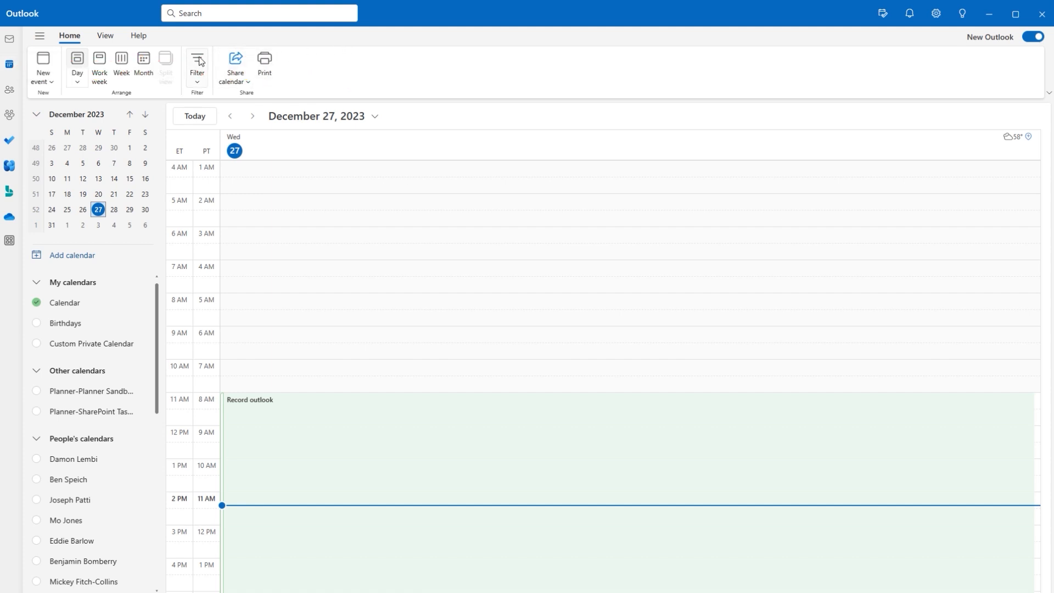
Step: Show the Calendar module's option for opening it in a new window
{"action": "right_click", "coordinate": [8, 66]}
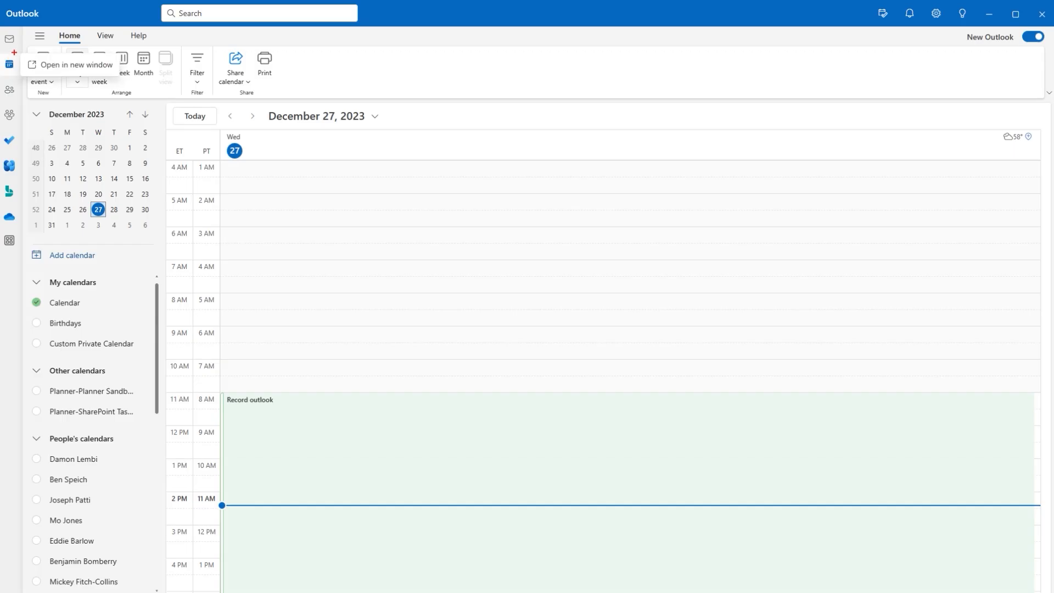
{"action": "mouse_move", "coordinate": [15, 49]}
{"action": "left_mouse_down"}
{"action": "mouse_move", "coordinate": [51, 72]}
{"action": "mouse_move", "coordinate": [120, 82]}
{"action": "left_mouse_up"}
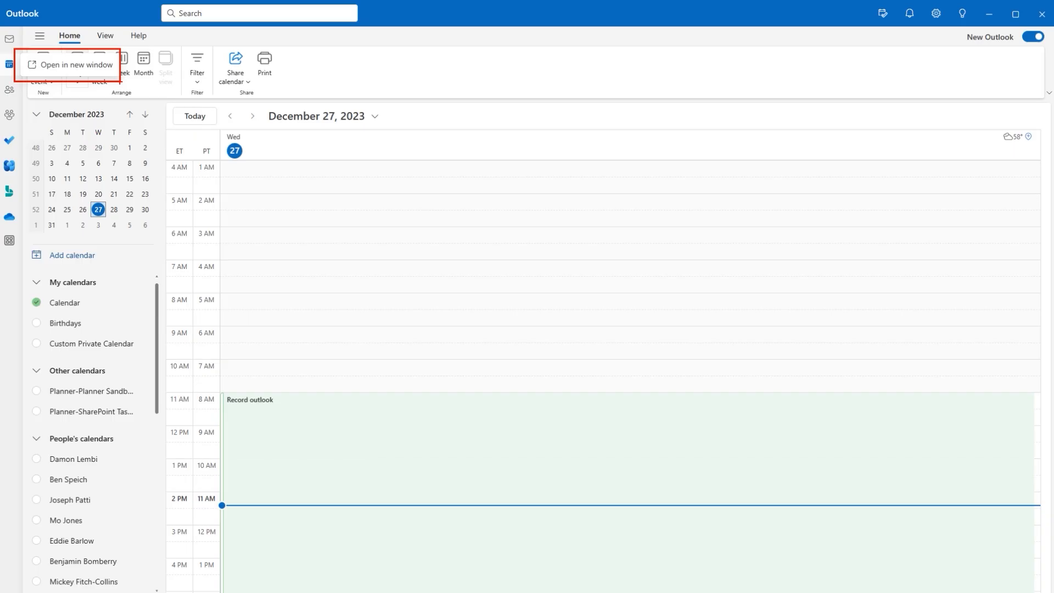
{"action": "key", "text": "Escape"}
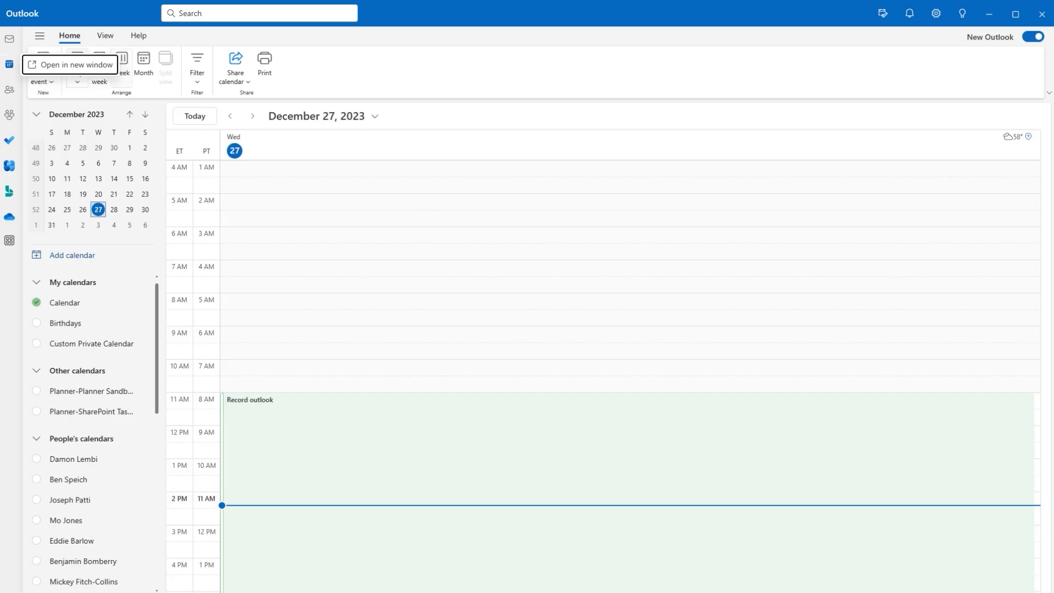
Step: Open the Calendar module in a separate window, move that window higher on the screen, and close it again
{"action": "left_click", "coordinate": [95, 66]}
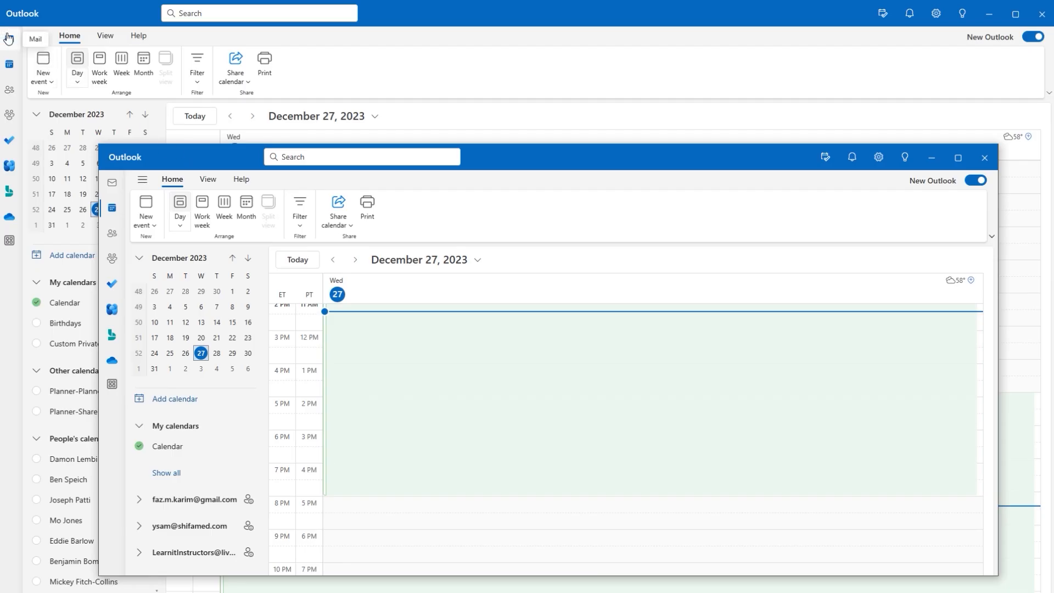
{"action": "left_click_drag", "start_coordinate": [193, 155], "coordinate": [181, 75]}
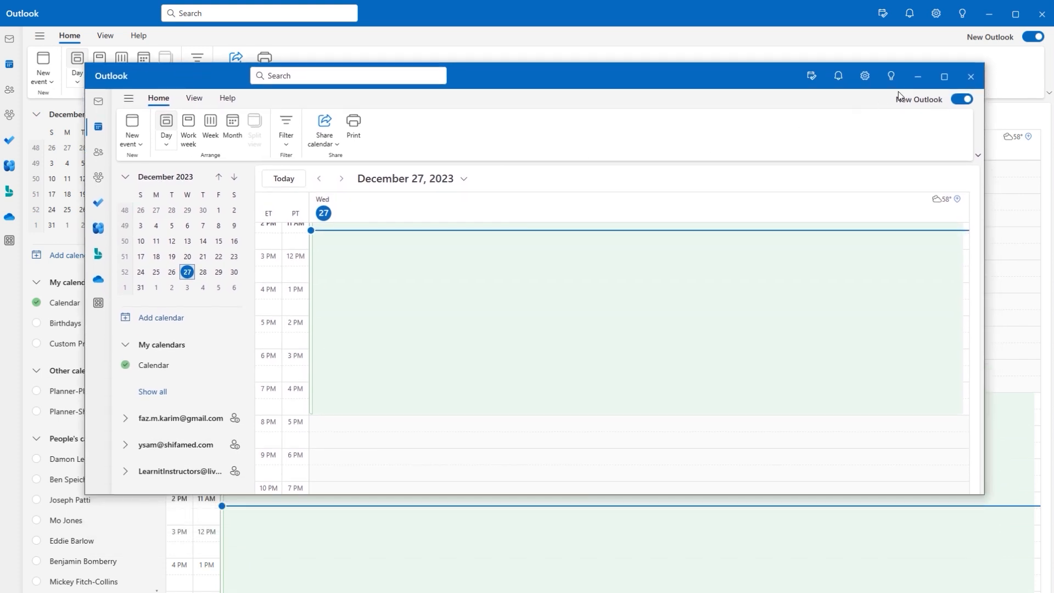
{"action": "left_click", "coordinate": [969, 75]}
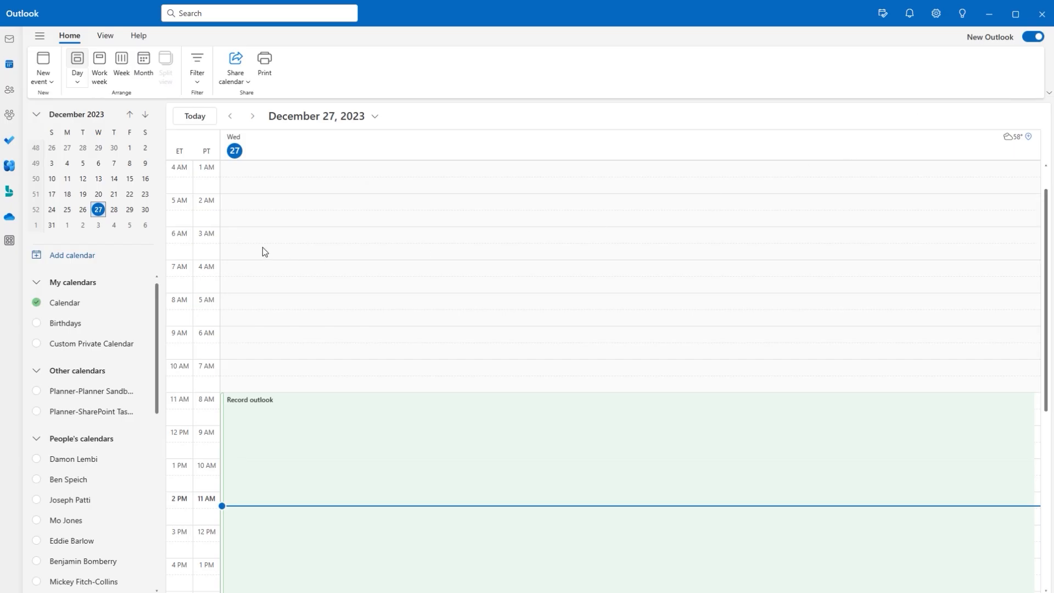
{"action": "right_click", "coordinate": [15, 76]}
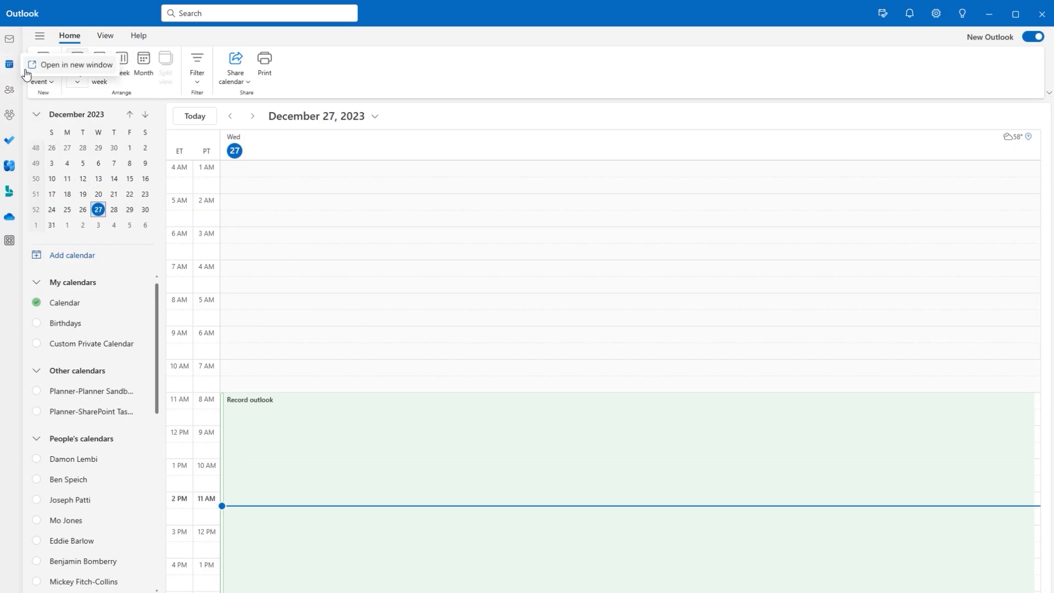
{"action": "left_click", "coordinate": [166, 32]}
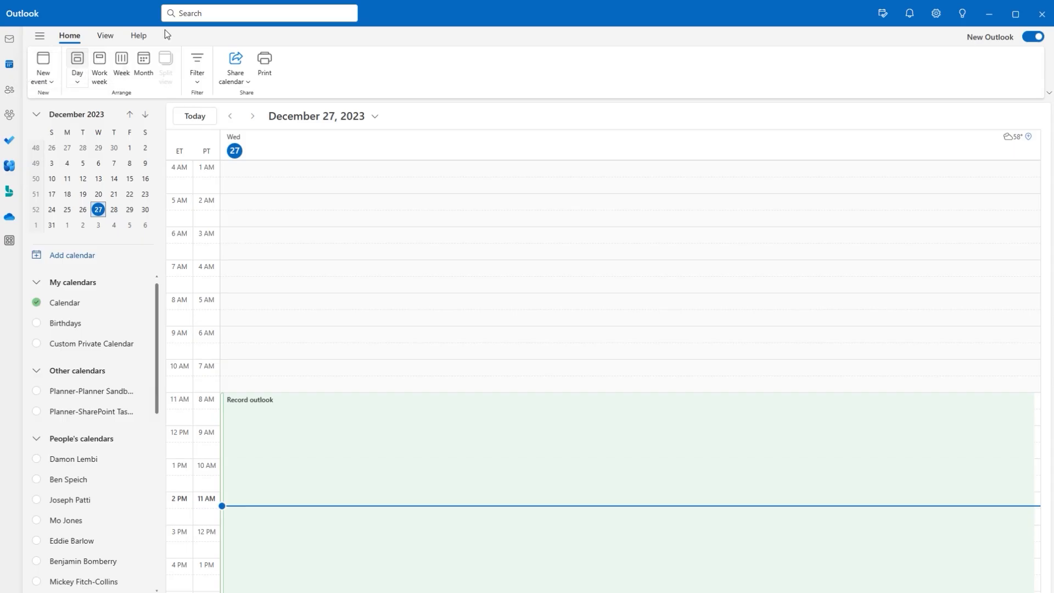
Step: Start a quick event on December 27 from 2:30 to 3:00 AM and list the calendars it can be assigned to
{"action": "left_click", "coordinate": [231, 188]}
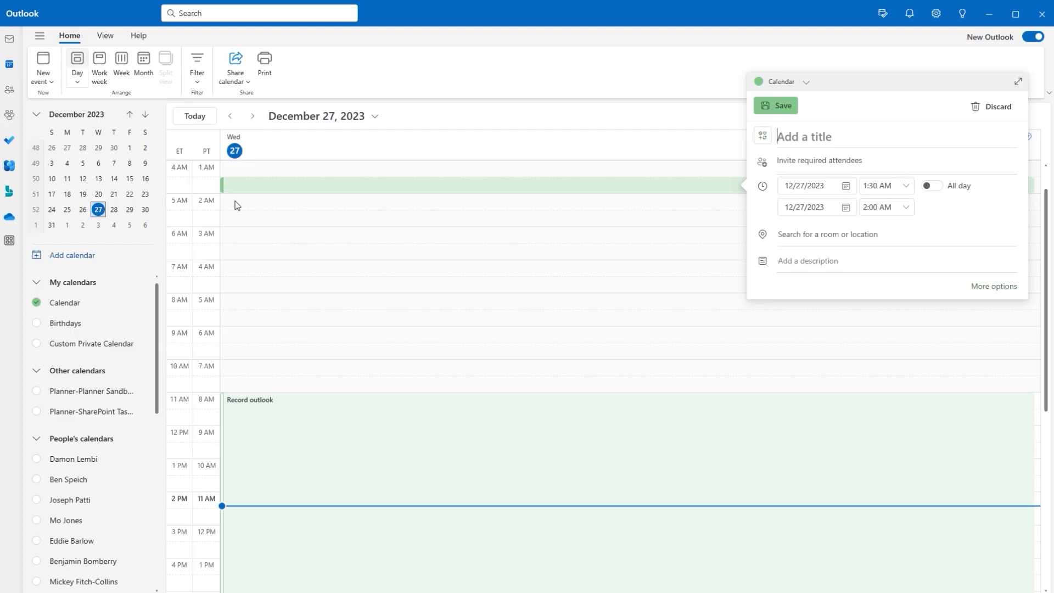
{"action": "left_click", "coordinate": [235, 201]}
{"action": "left_click", "coordinate": [238, 203]}
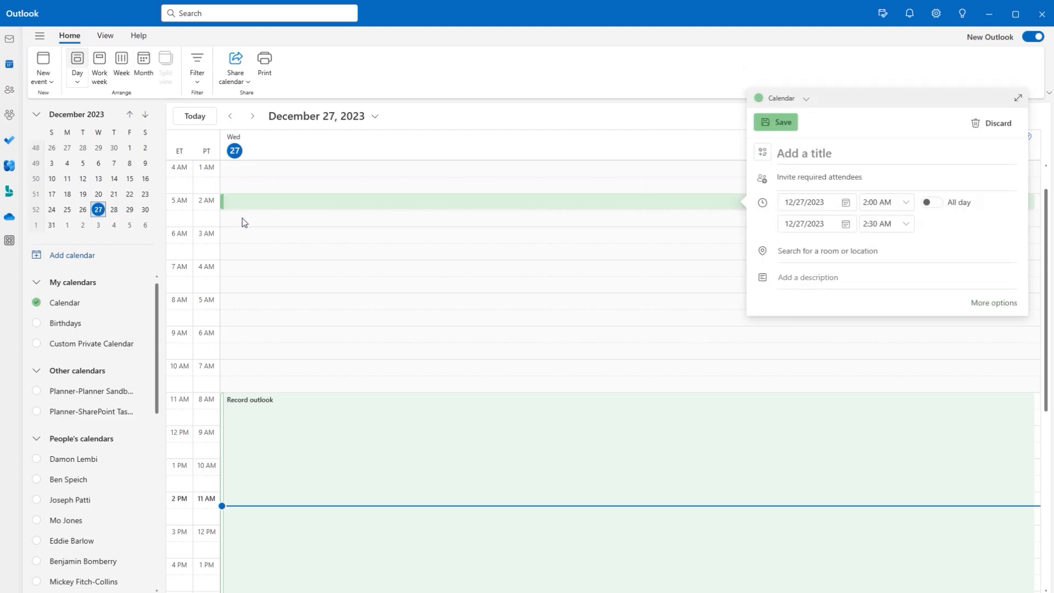
{"action": "left_click", "coordinate": [242, 219]}
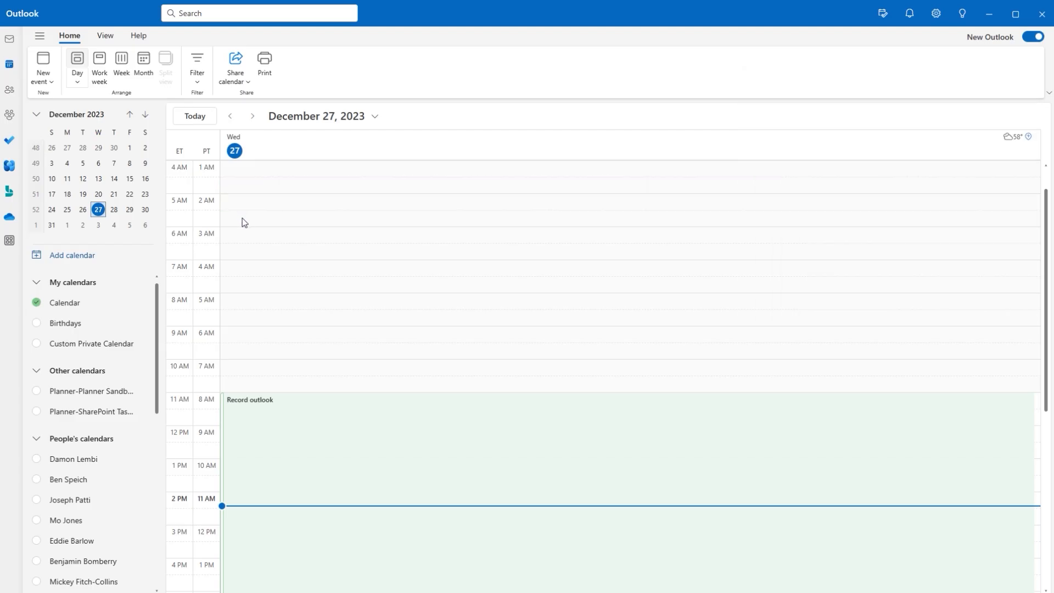
{"action": "left_click", "coordinate": [242, 218]}
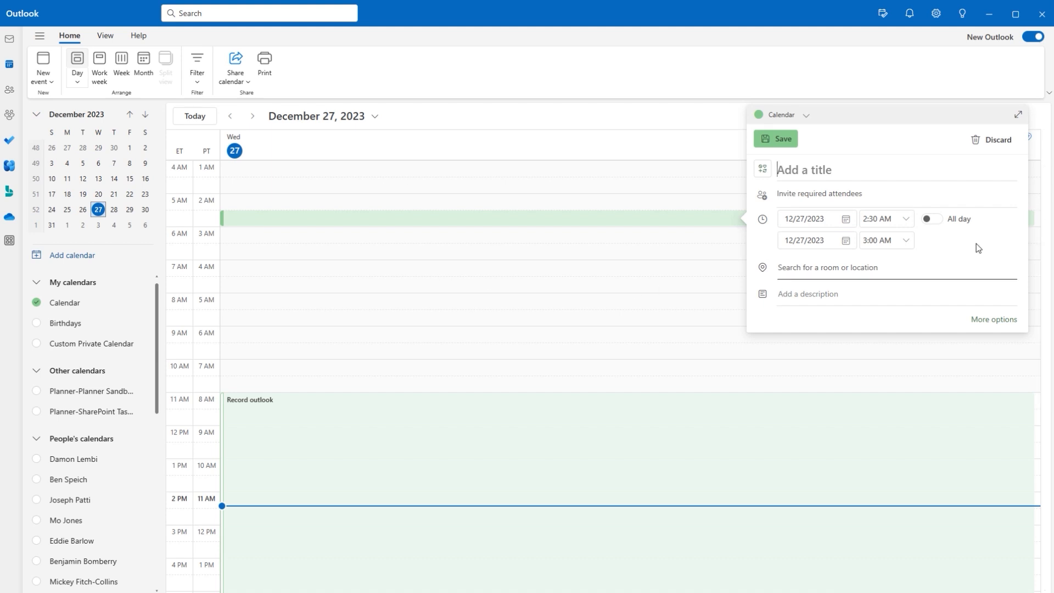
{"action": "left_click", "coordinate": [807, 116]}
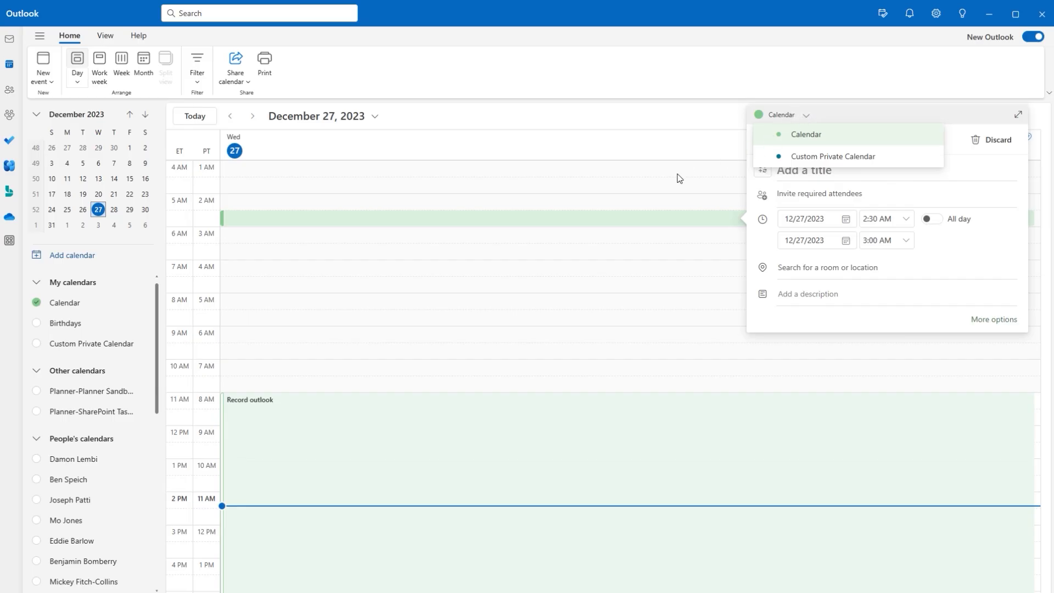
Step: Start adding a blank calendar named "Example Calendar For Outlook Calendar tools"
{"action": "left_click", "coordinate": [81, 259]}
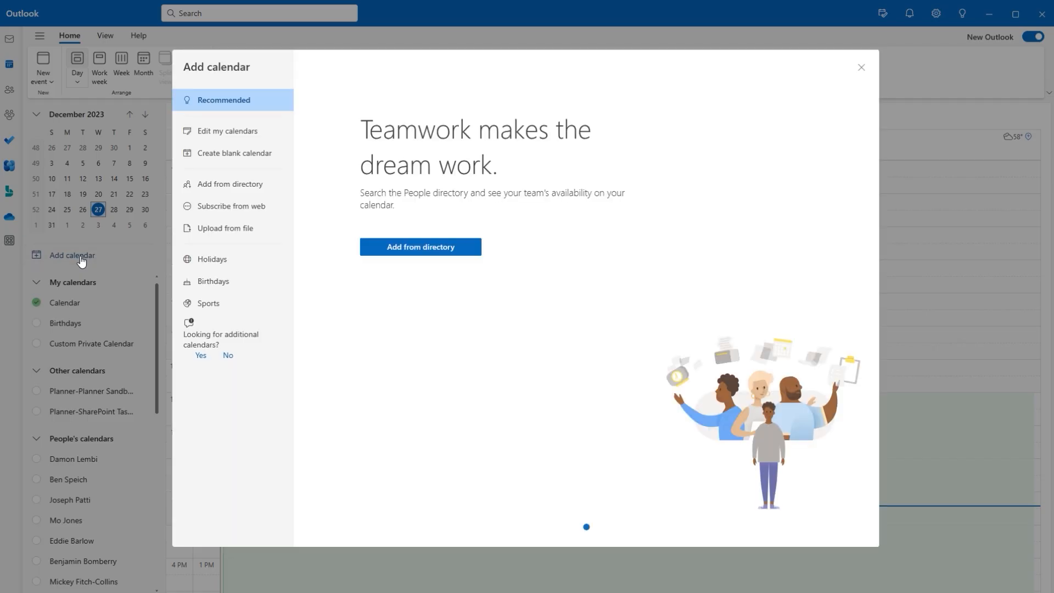
{"action": "left_click", "coordinate": [249, 151]}
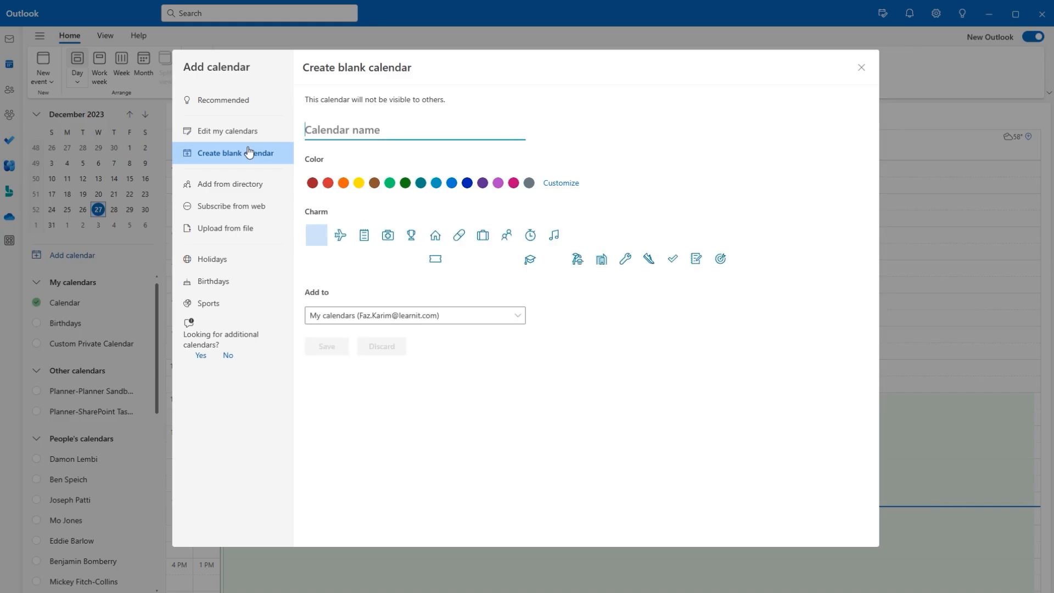
{"action": "type", "text": "Example Cale"}
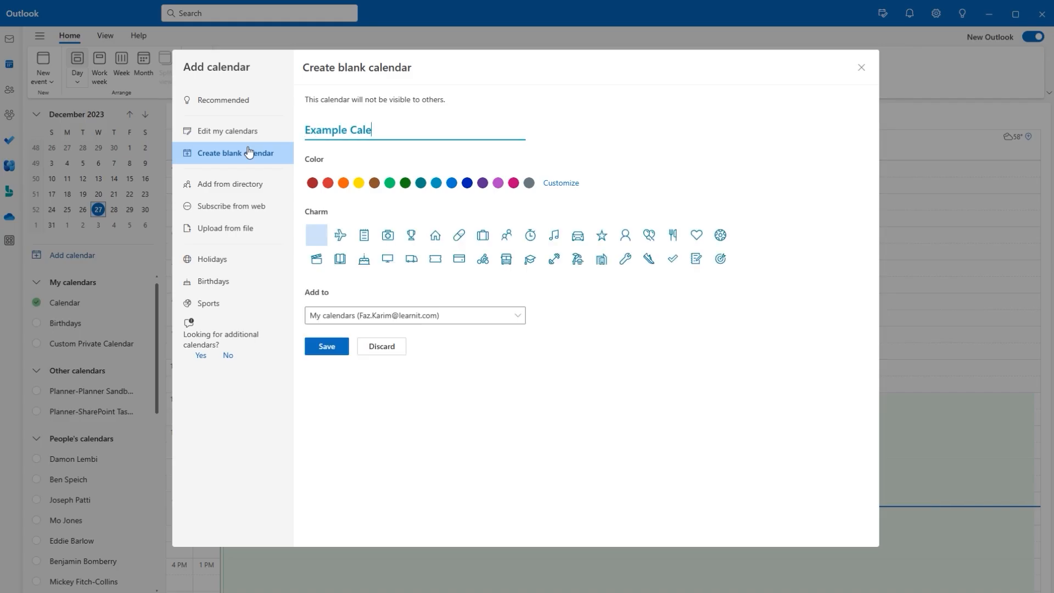
{"action": "type", "text": "ndar For Outlook"}
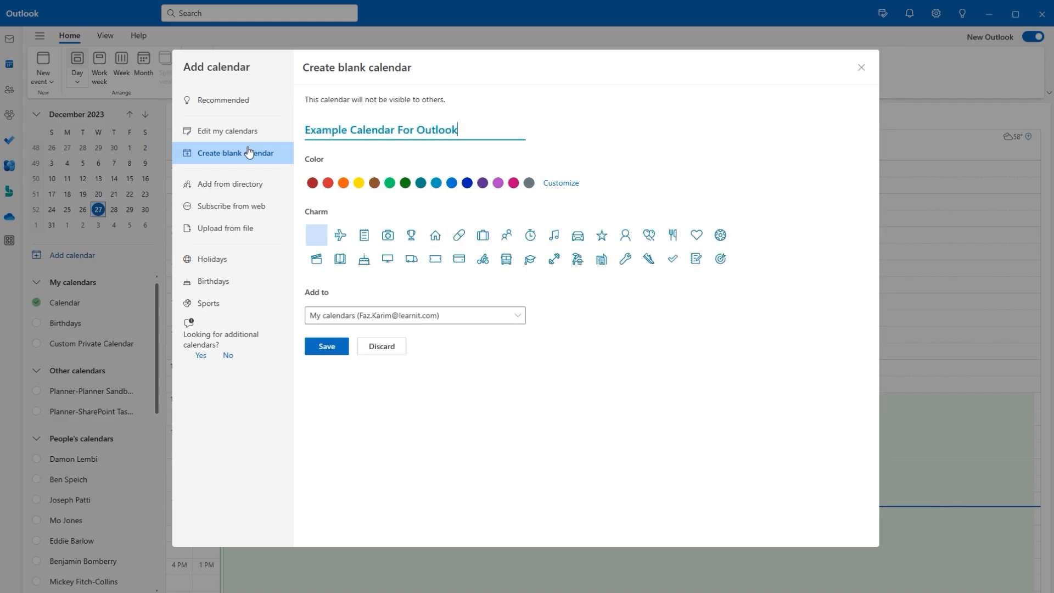
{"action": "type", "text": " Calendar tools"}
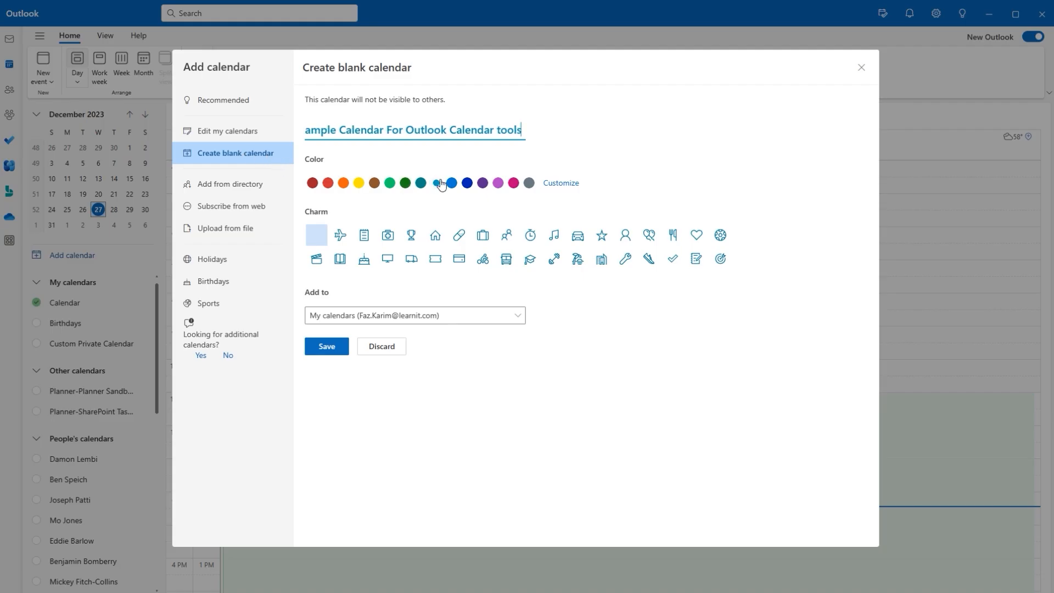
Step: Give the new calendar a dark blue color and the notepad-with-pencil charm, save it under My calendars, and close the dialog
{"action": "left_click", "coordinate": [463, 191]}
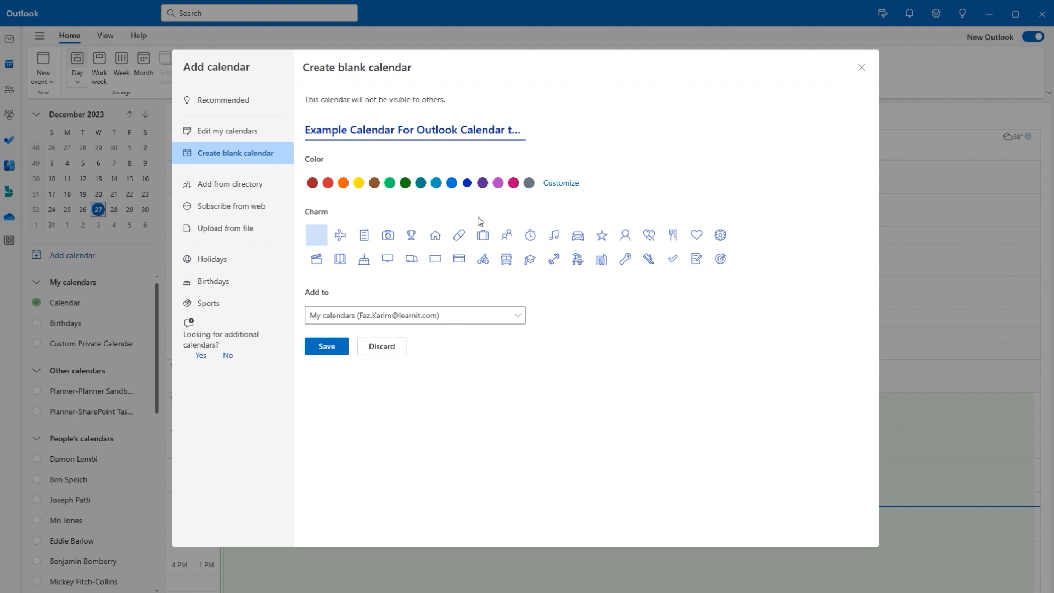
{"action": "left_click", "coordinate": [691, 264]}
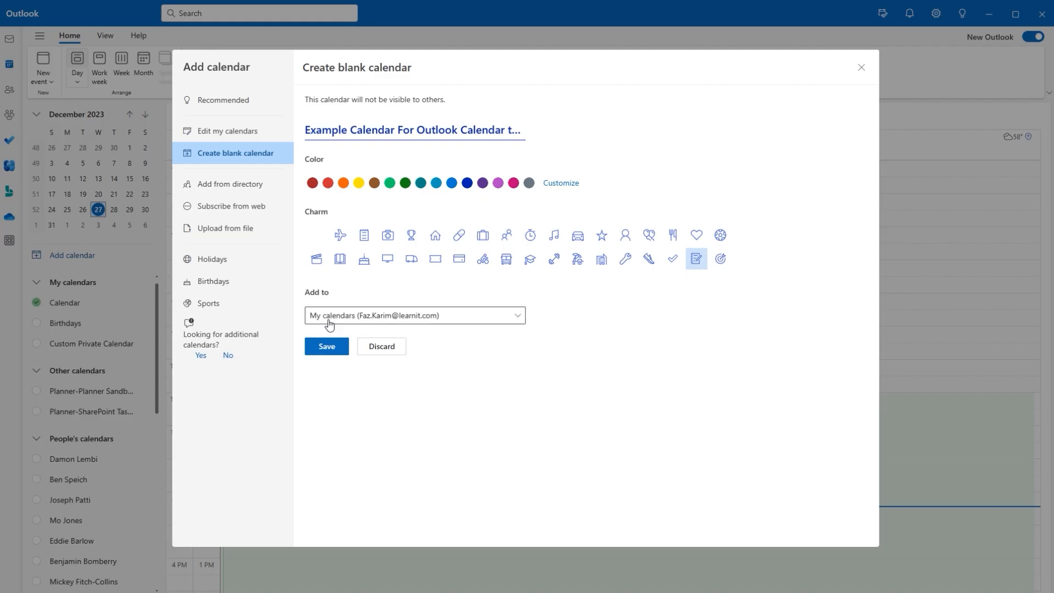
{"action": "left_click", "coordinate": [365, 317]}
{"action": "left_click", "coordinate": [365, 321]}
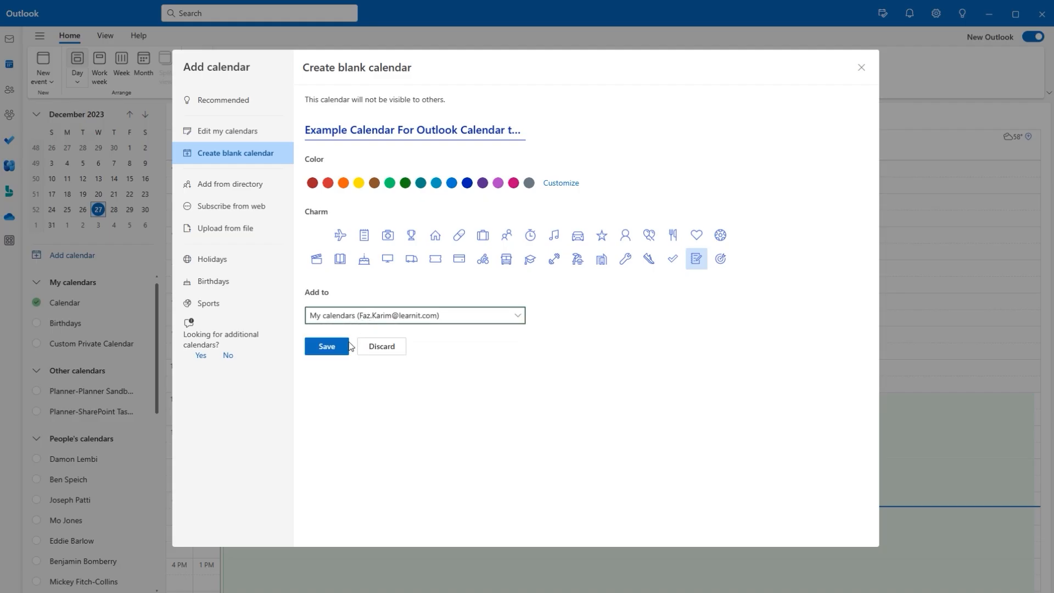
{"action": "left_click", "coordinate": [346, 347]}
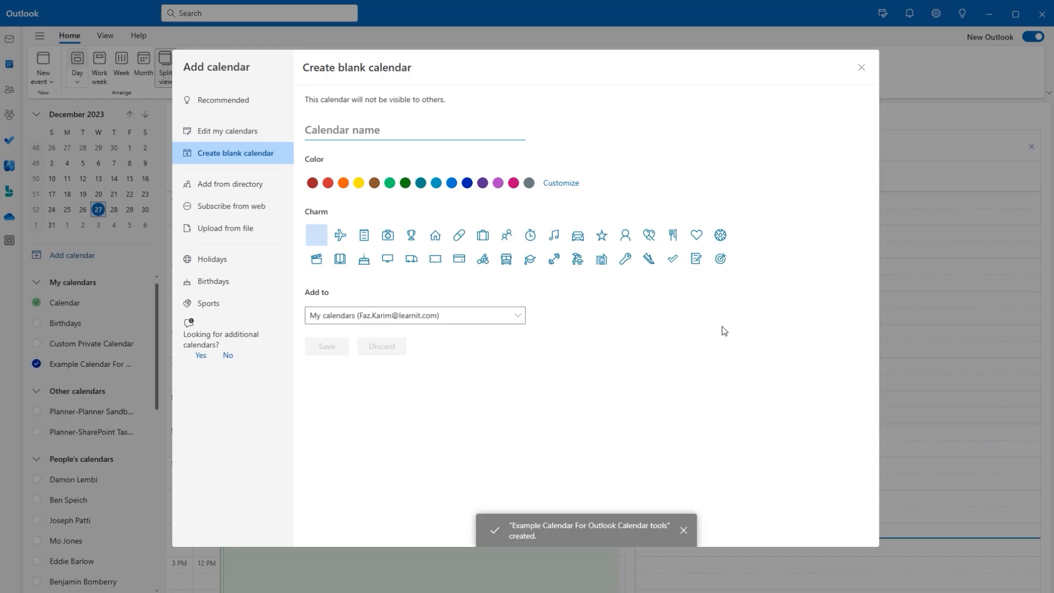
{"action": "left_click", "coordinate": [861, 67]}
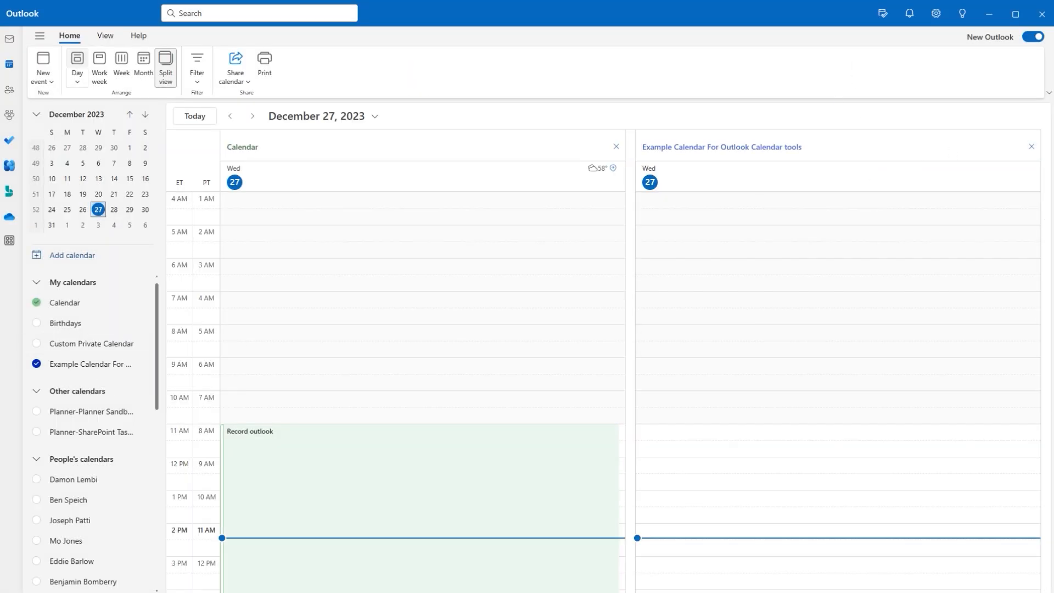
Step: Display only "Example Calendar For Outlook Calendar tools" and start an event in it on December 27 from 8:00 to 8:30 AM
{"action": "left_click", "coordinate": [1031, 147]}
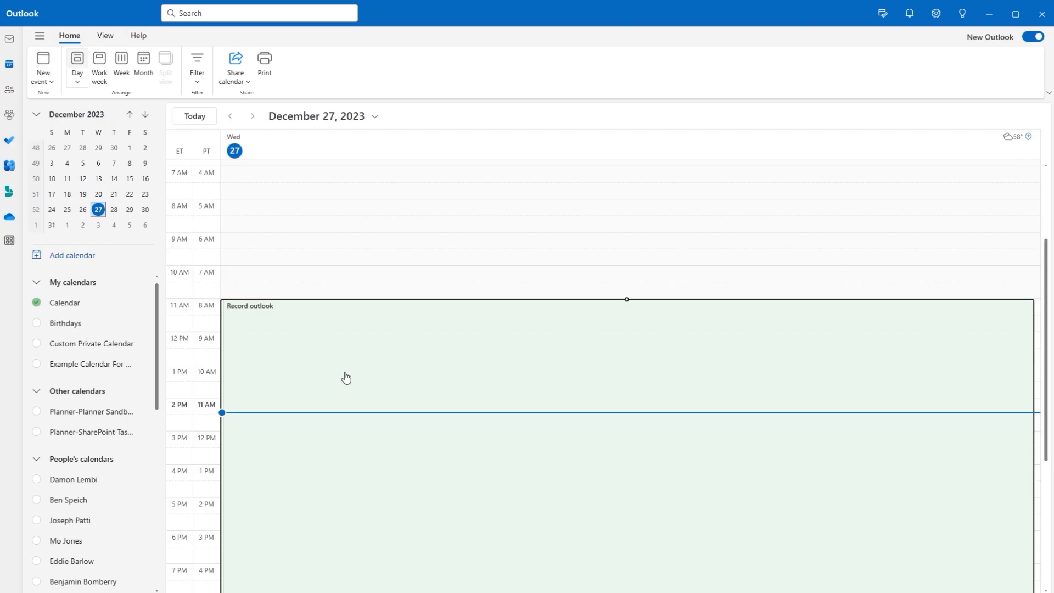
{"action": "left_click", "coordinate": [37, 363]}
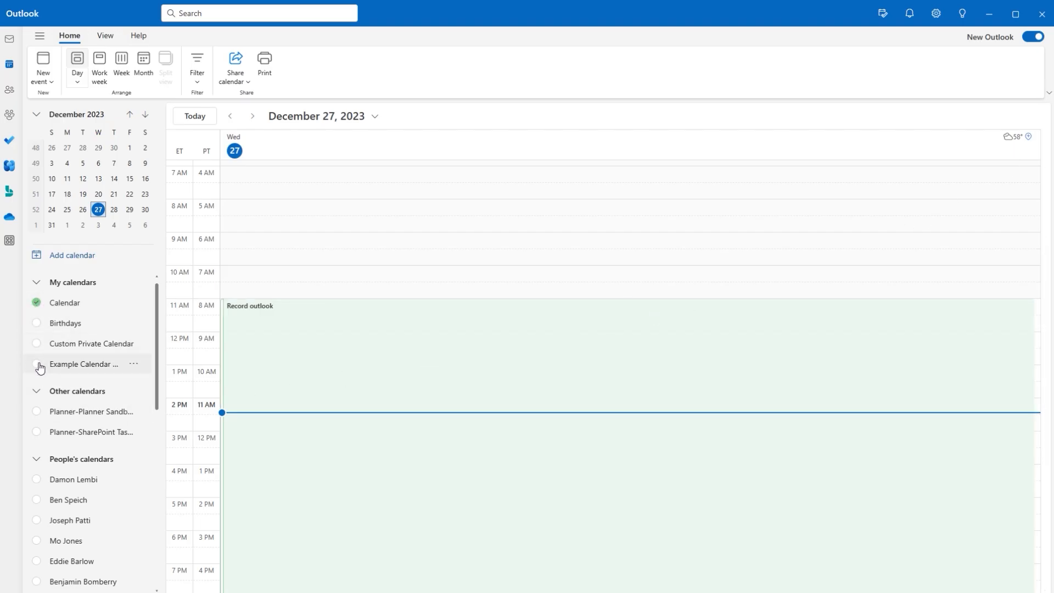
{"action": "left_click", "coordinate": [36, 302]}
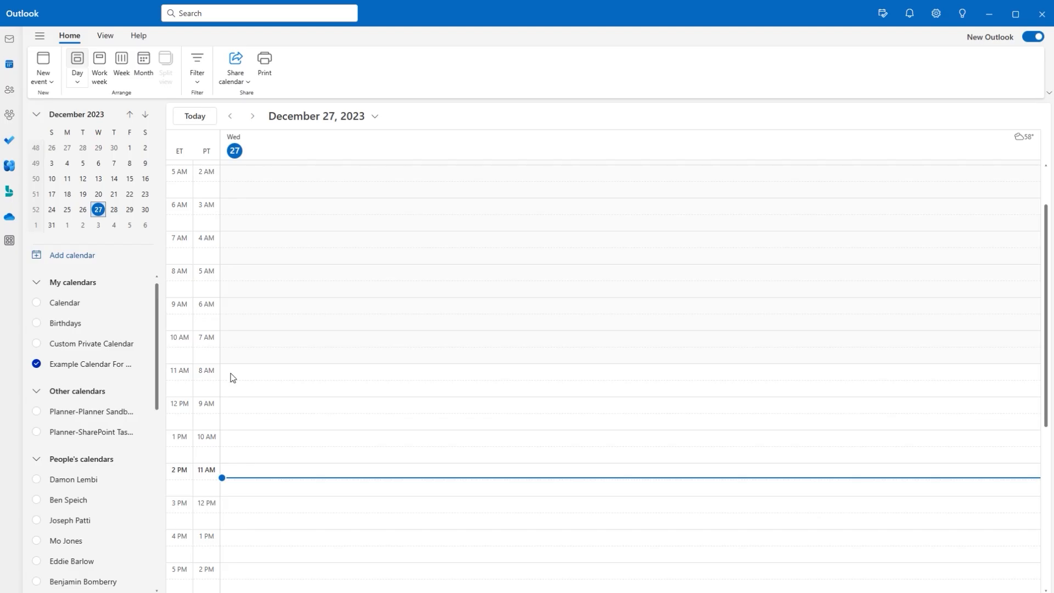
{"action": "left_click", "coordinate": [232, 372]}
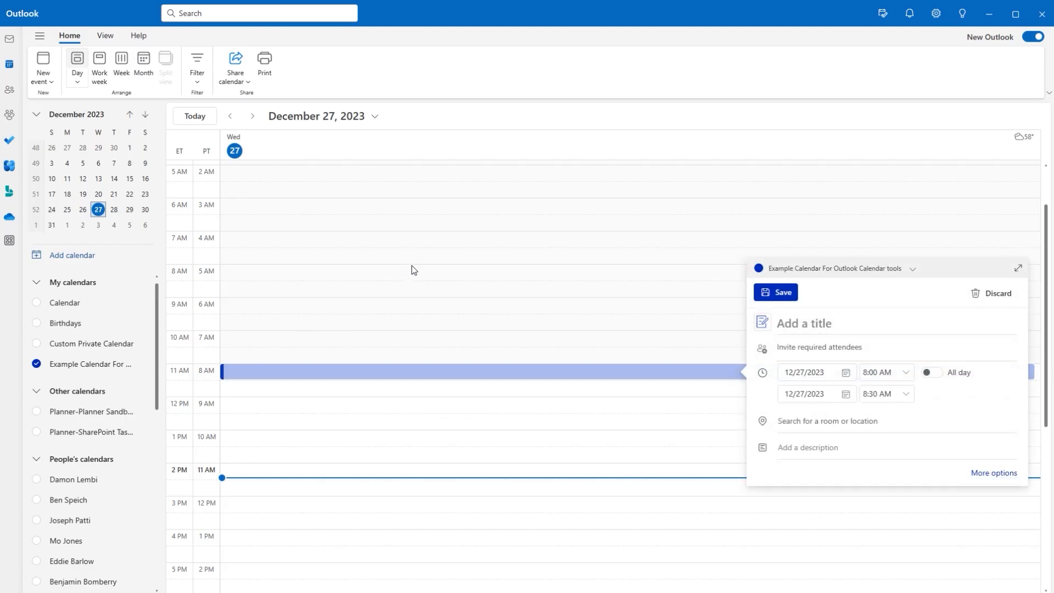
{"action": "mouse_move", "coordinate": [743, 259]}
{"action": "left_mouse_down"}
{"action": "mouse_move", "coordinate": [817, 278]}
{"action": "mouse_move", "coordinate": [924, 278]}
{"action": "mouse_move", "coordinate": [924, 238]}
{"action": "left_mouse_up"}
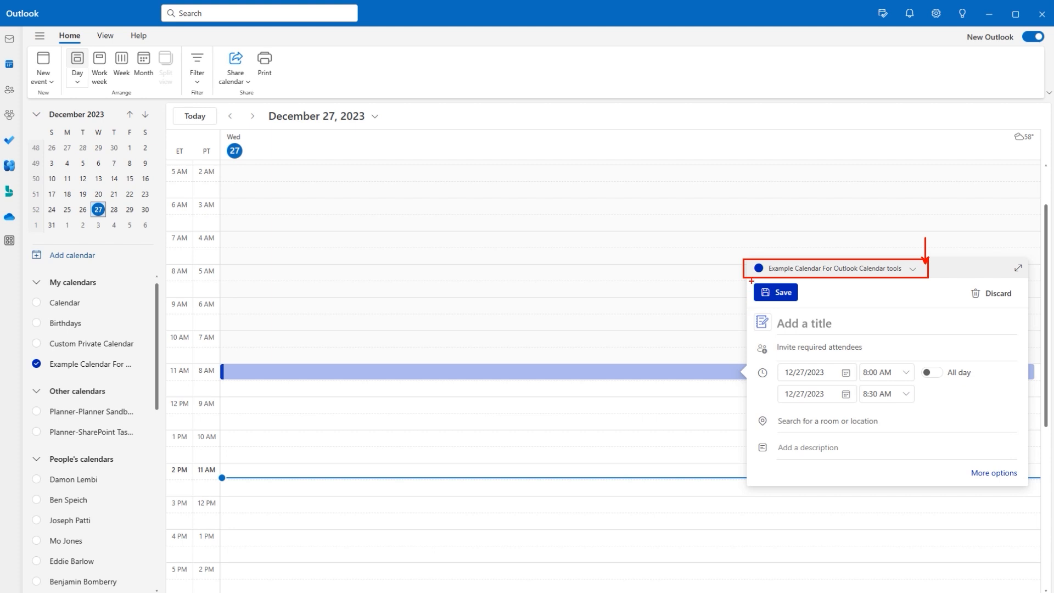
{"action": "left_click_drag", "start_coordinate": [750, 281], "coordinate": [802, 303]}
{"action": "left_click_drag", "start_coordinate": [959, 285], "coordinate": [1018, 304]}
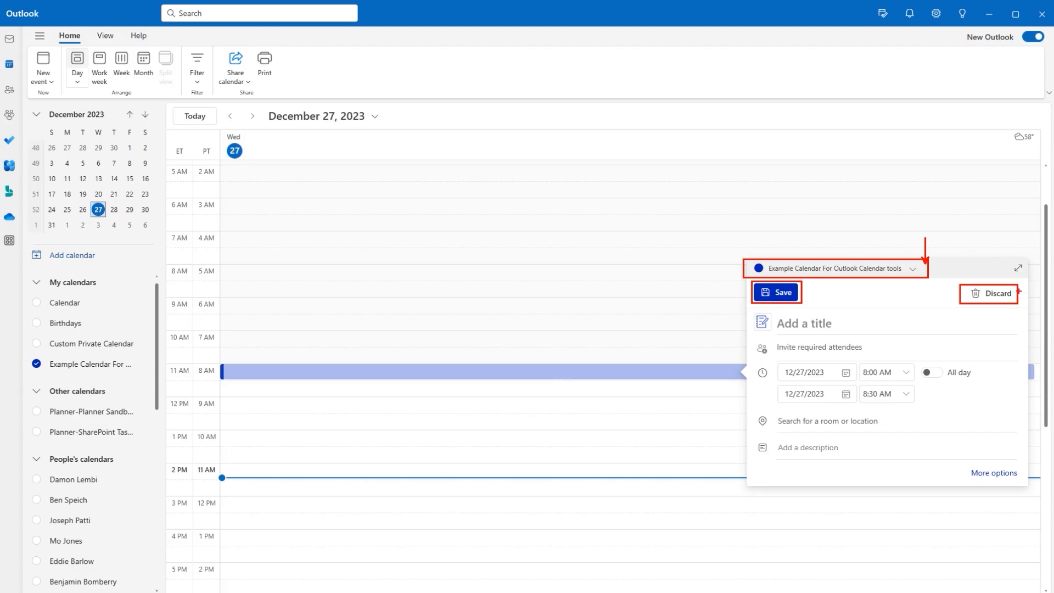
{"action": "left_click_drag", "start_coordinate": [1016, 262], "coordinate": [1008, 244]}
{"action": "key", "text": "Escape"}
Step: Title the event "A demo of creating a appointment" and add the mailbox owner as a required attendee
{"action": "left_click", "coordinate": [825, 325]}
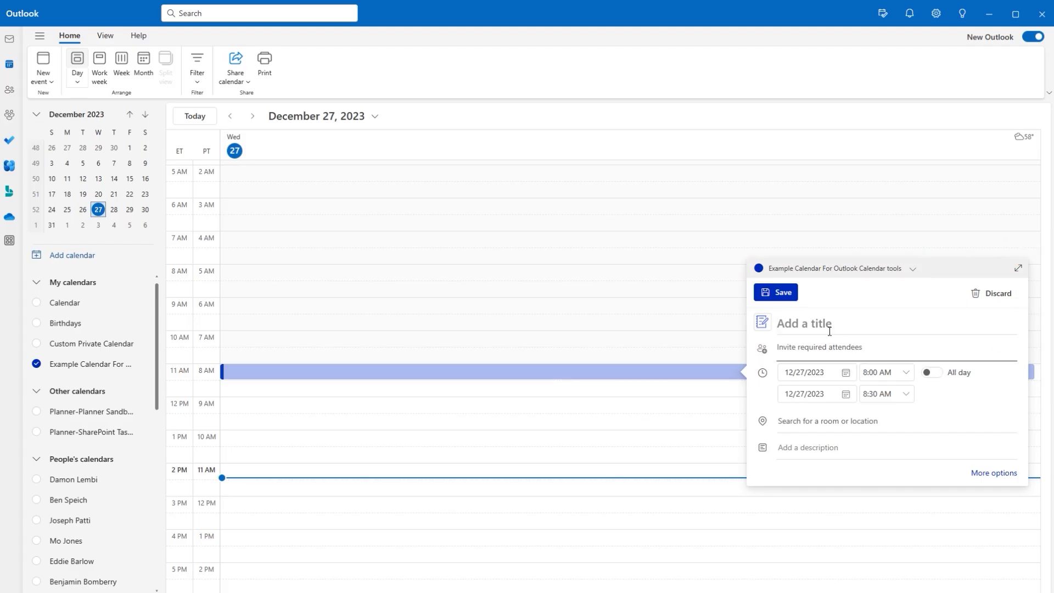
{"action": "type", "text": "A demo"}
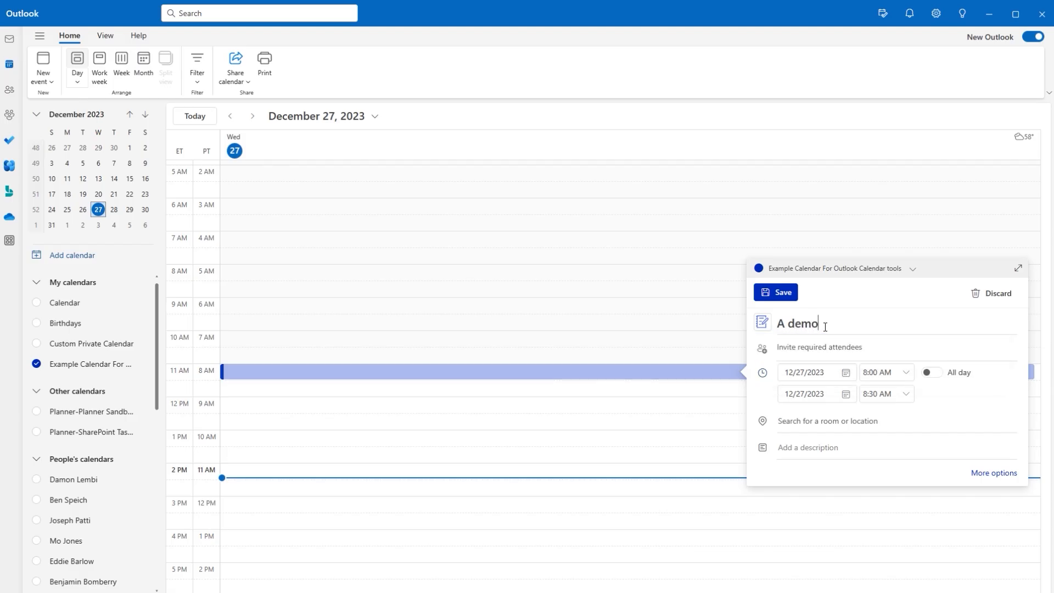
{"action": "type", "text": " of crea"}
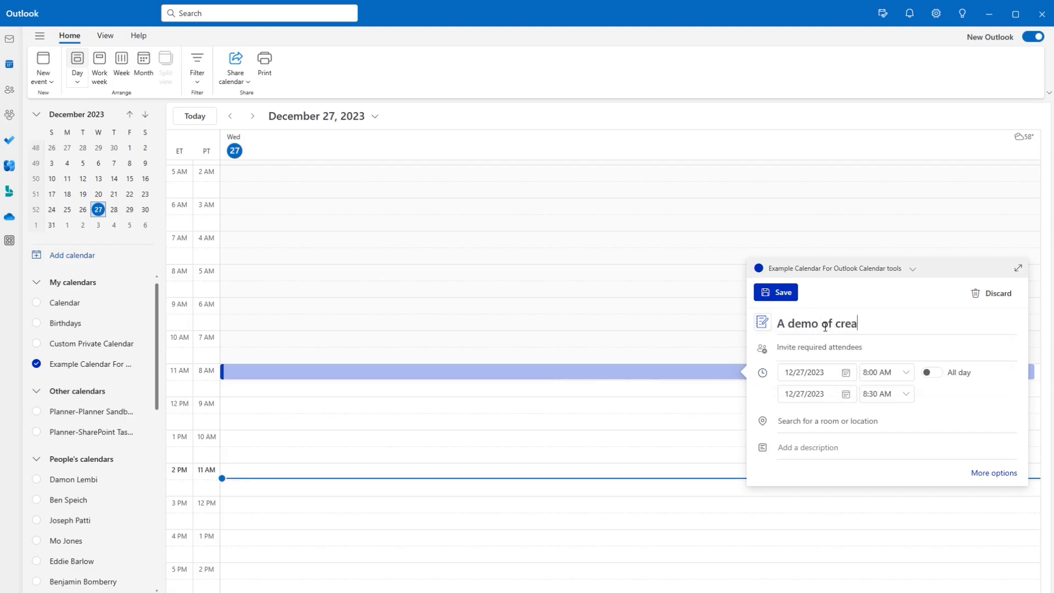
{"action": "type", "text": "ting a appointment"}
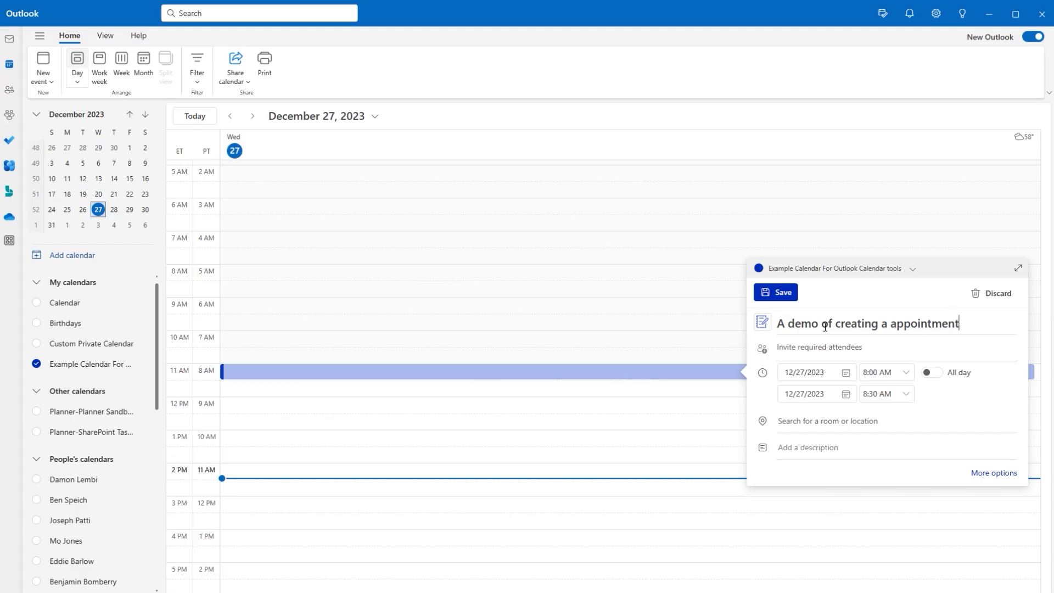
{"action": "left_click", "coordinate": [799, 348]}
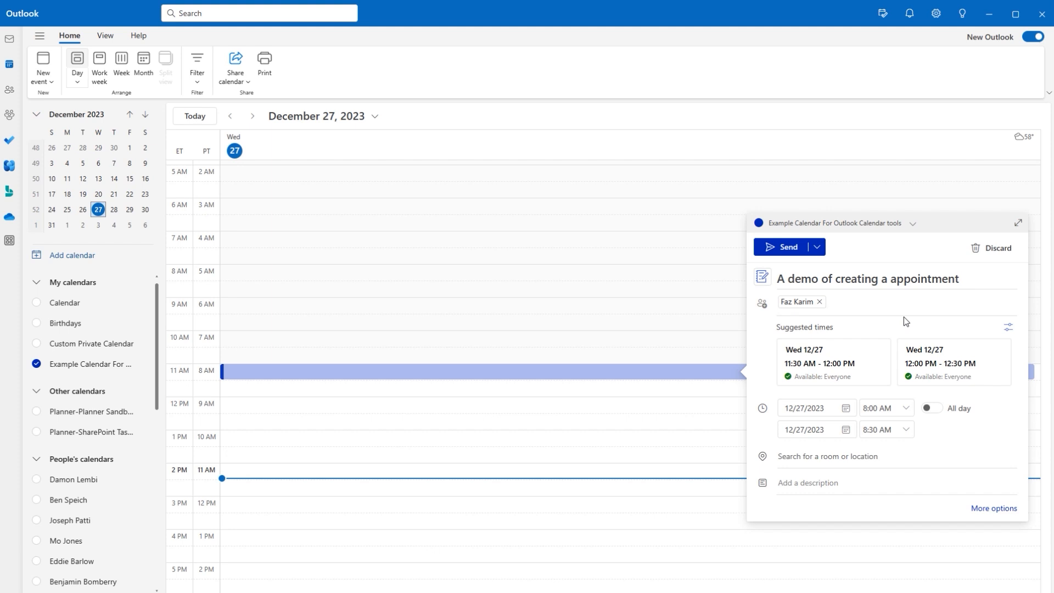
Step: Examine the duration and timing preferences for the event's suggested times, and close them without changes
{"action": "left_click", "coordinate": [1007, 328]}
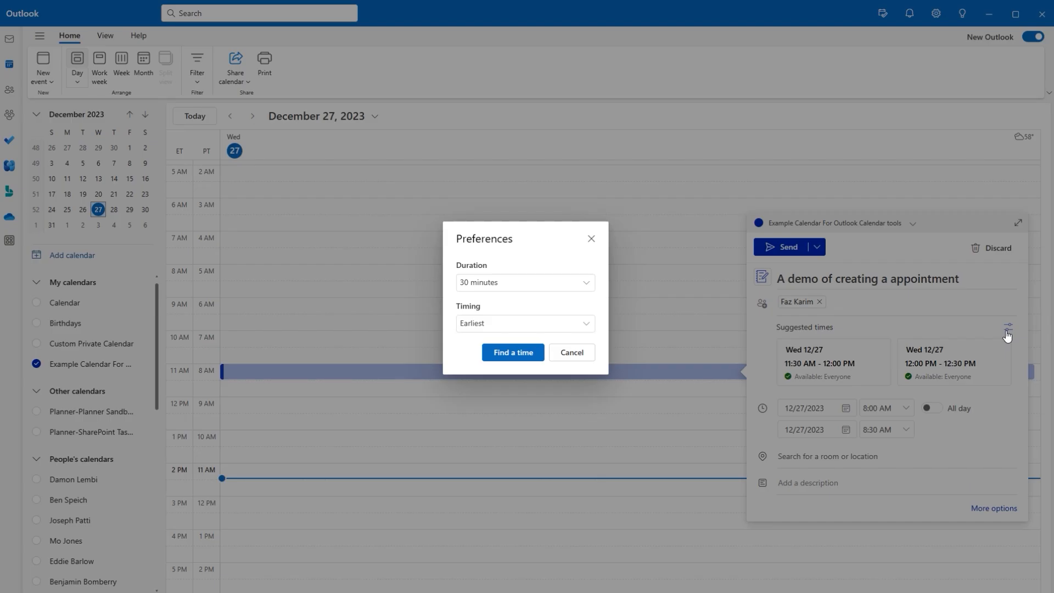
{"action": "left_click", "coordinate": [587, 285]}
{"action": "left_click", "coordinate": [587, 286]}
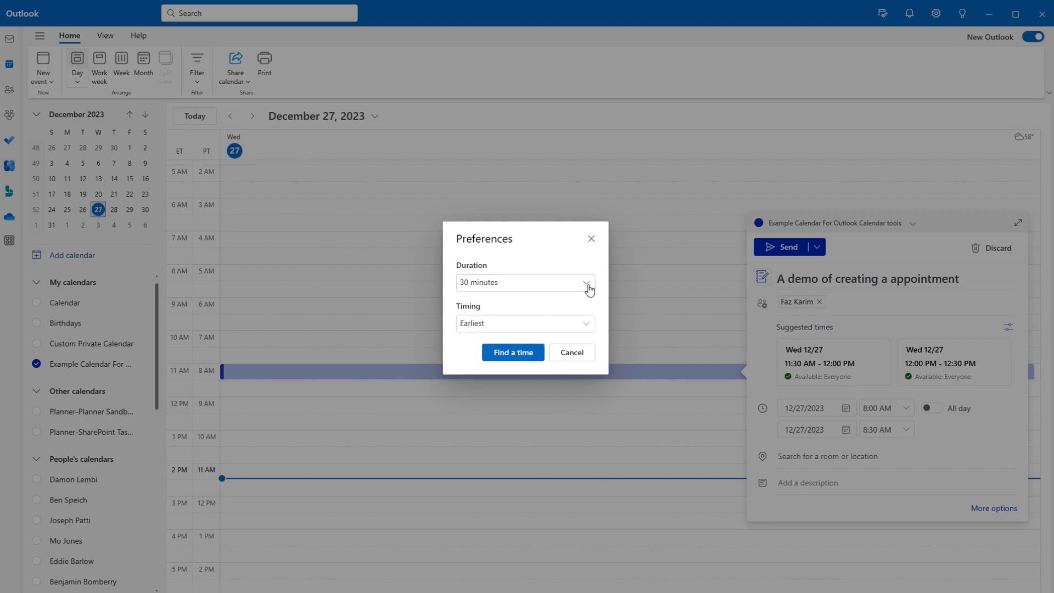
{"action": "left_click", "coordinate": [582, 324]}
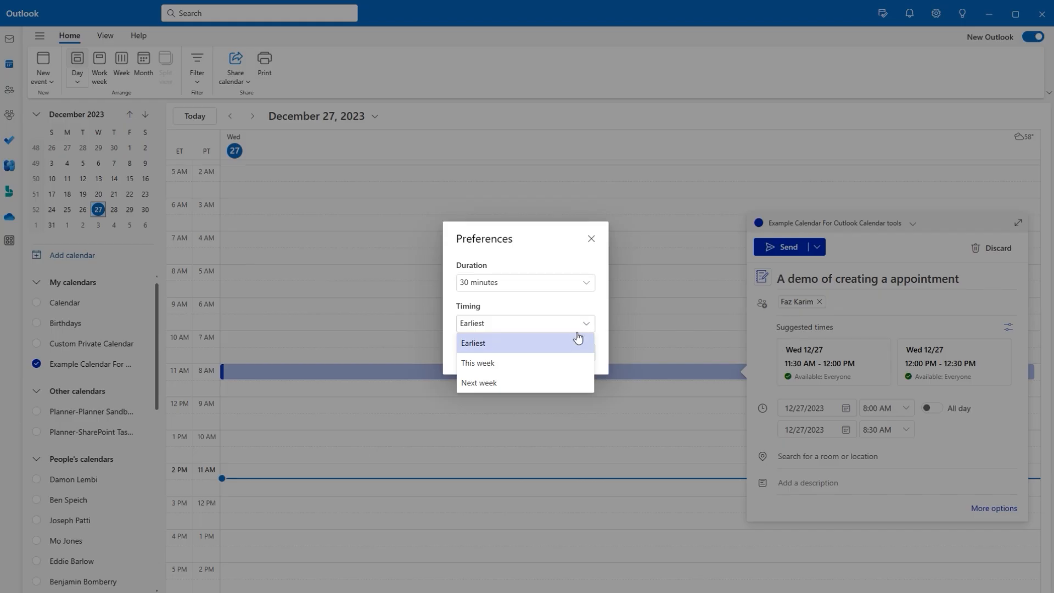
{"action": "left_click", "coordinate": [595, 245]}
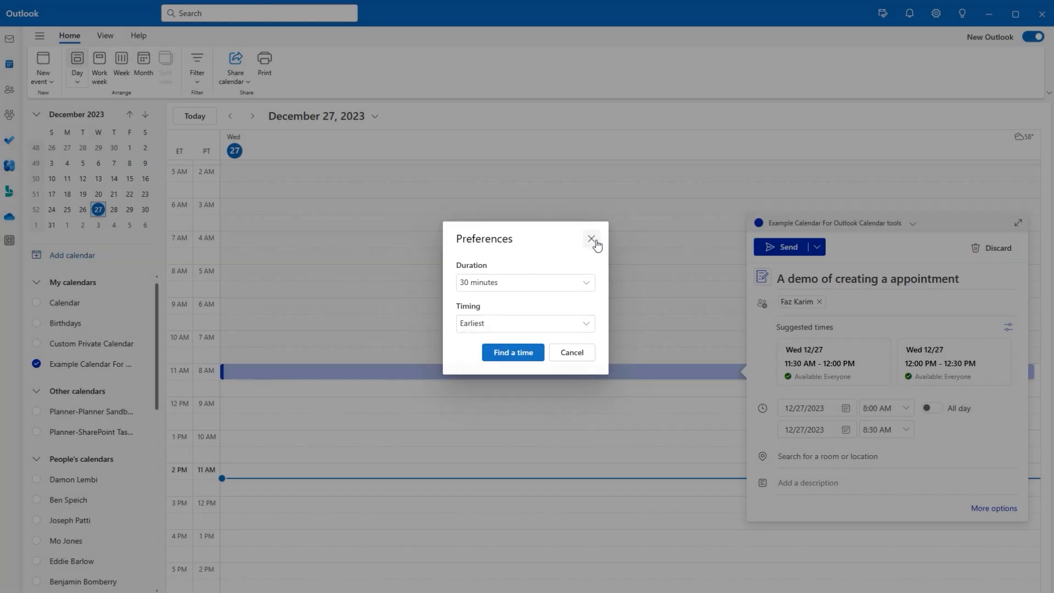
Step: Open the event's full form and review its timeline, availability status, response, reminder, category and Zoom meeting options without changing them
{"action": "left_click", "coordinate": [591, 239]}
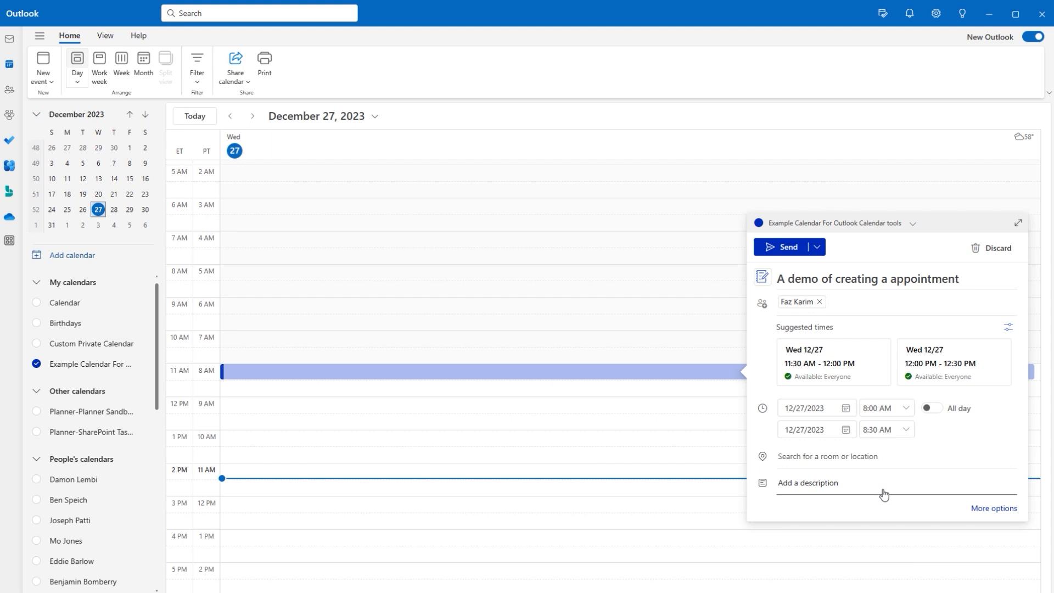
{"action": "left_click", "coordinate": [983, 509]}
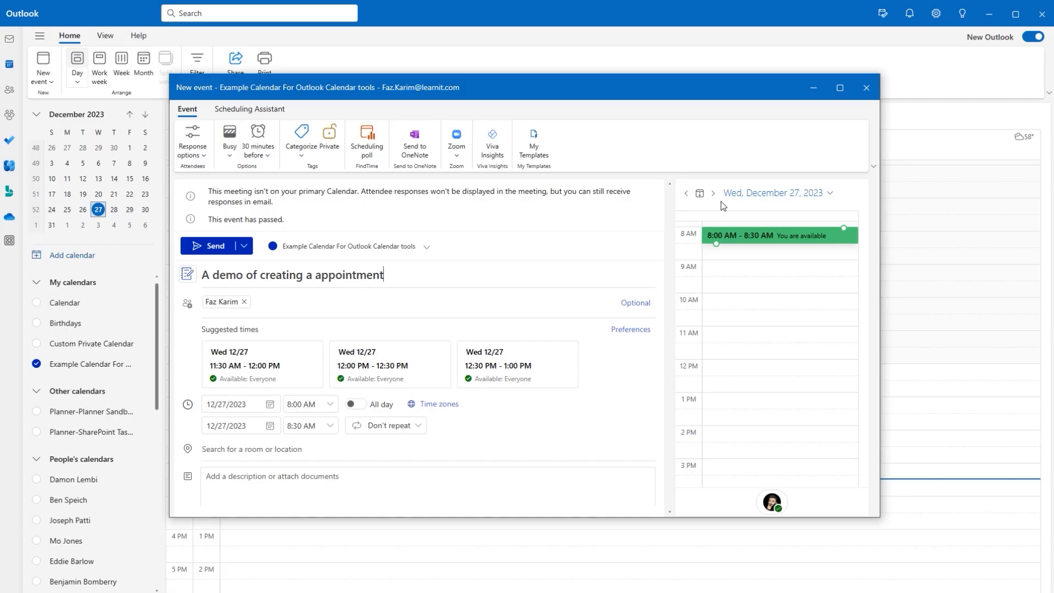
{"action": "mouse_move", "coordinate": [751, 234]}
{"action": "left_mouse_down"}
{"action": "mouse_move", "coordinate": [748, 286]}
{"action": "mouse_move", "coordinate": [746, 236]}
{"action": "left_mouse_up"}
{"action": "left_click", "coordinate": [226, 157]}
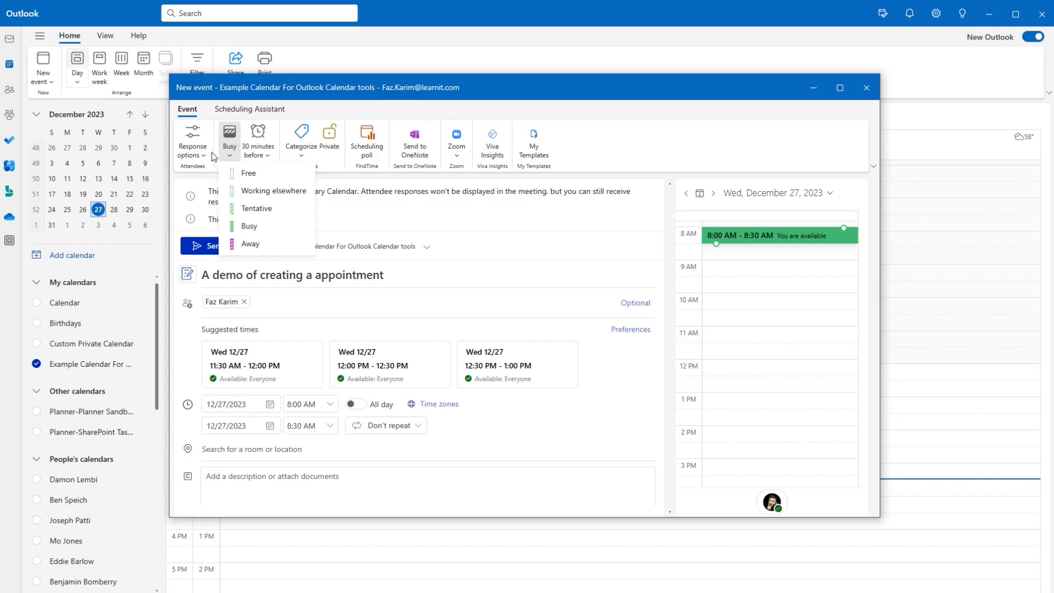
{"action": "left_click", "coordinate": [207, 156]}
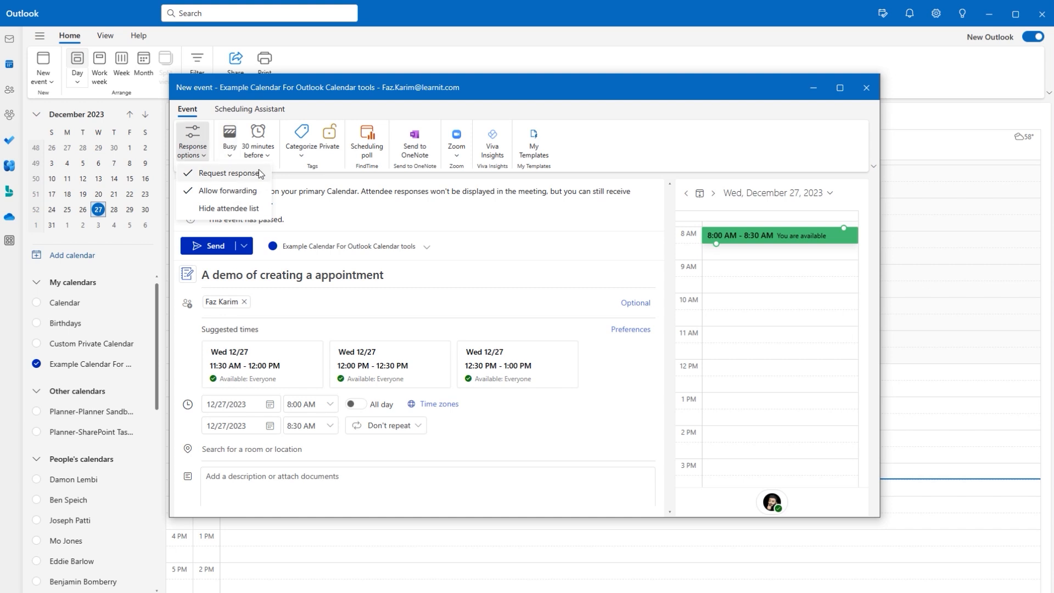
{"action": "left_click", "coordinate": [275, 173]}
{"action": "left_click", "coordinate": [269, 156]}
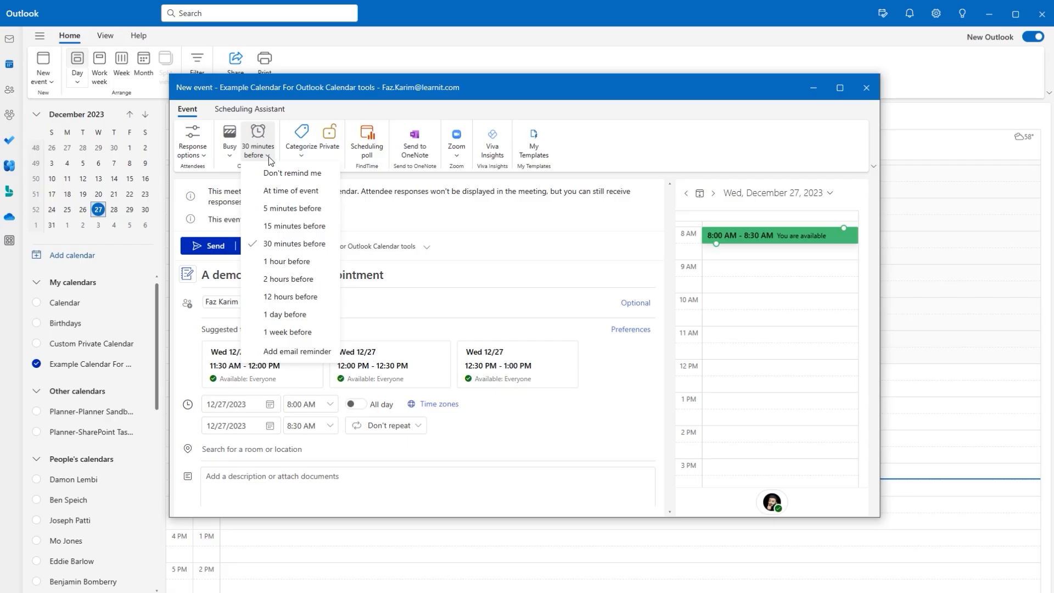
{"action": "left_click", "coordinate": [304, 153]}
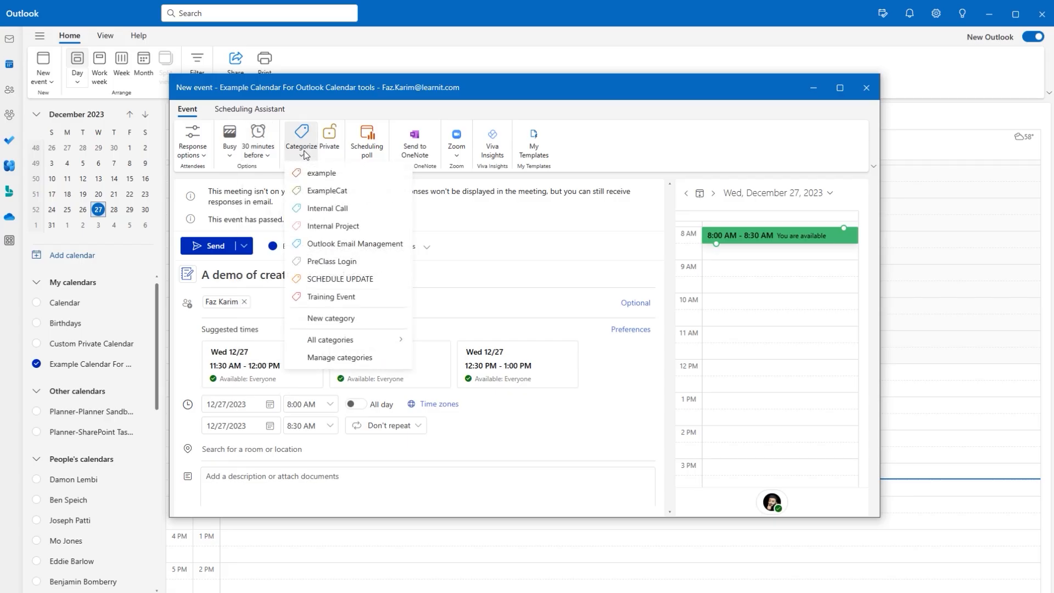
{"action": "left_click", "coordinate": [353, 101]}
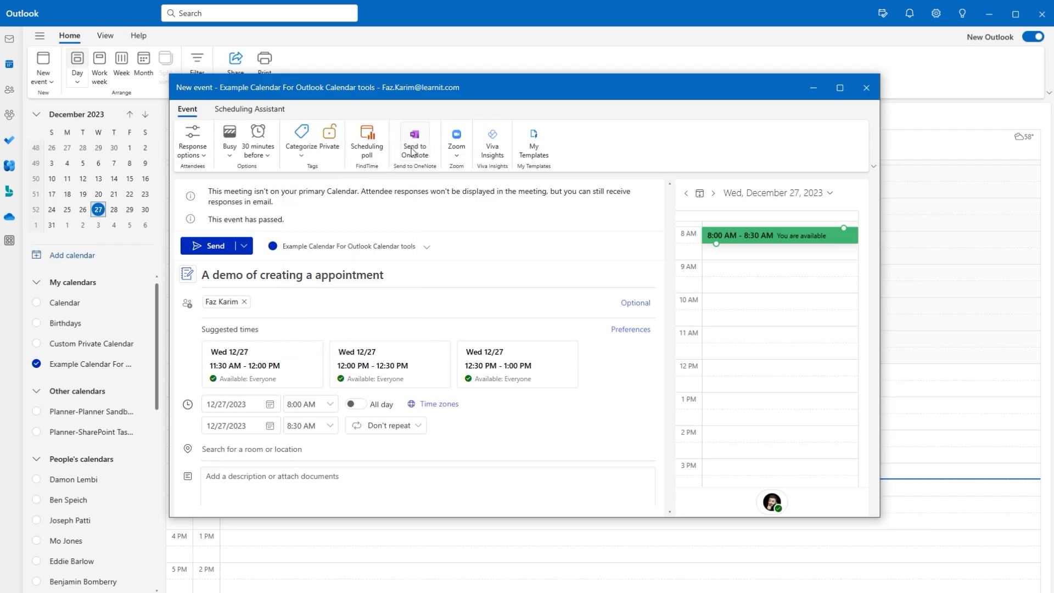
{"action": "left_click", "coordinate": [453, 158]}
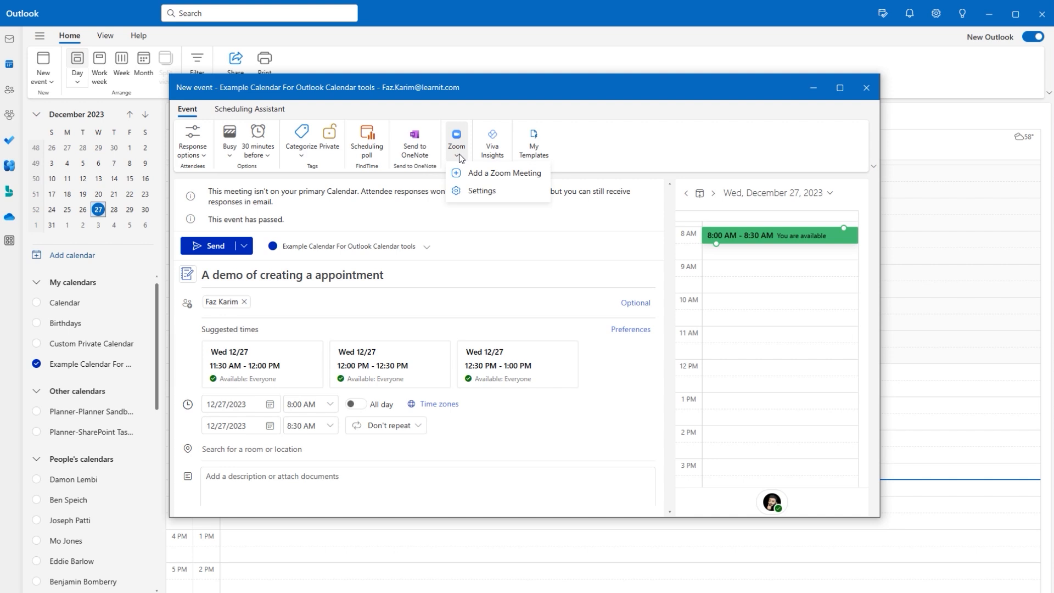
{"action": "left_click", "coordinate": [458, 154]}
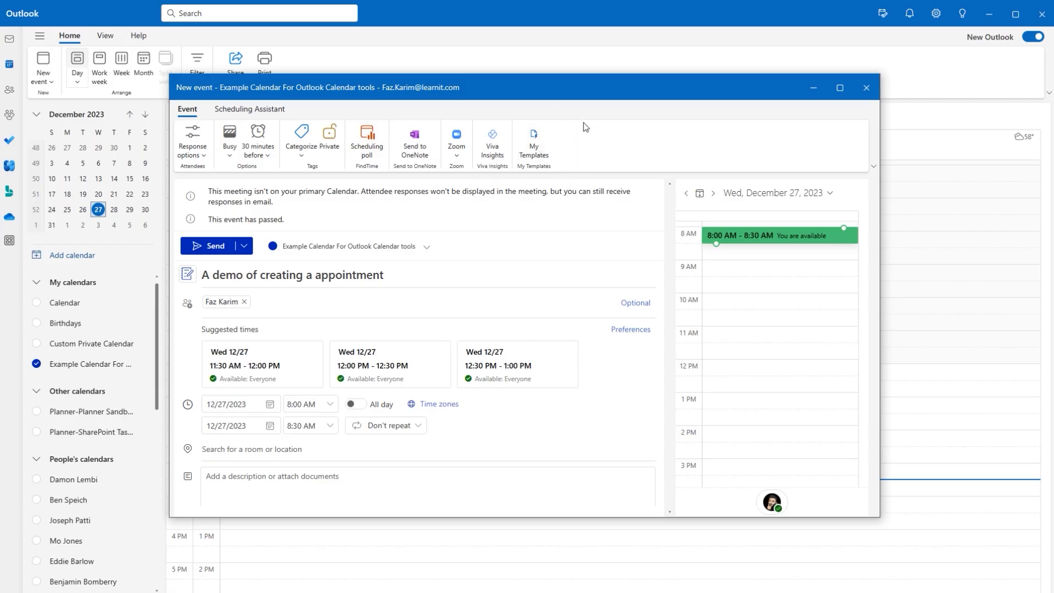
Step: Remove the second required attendee and enter the event description "Agenda for the fake appointment."
{"action": "left_click", "coordinate": [236, 116]}
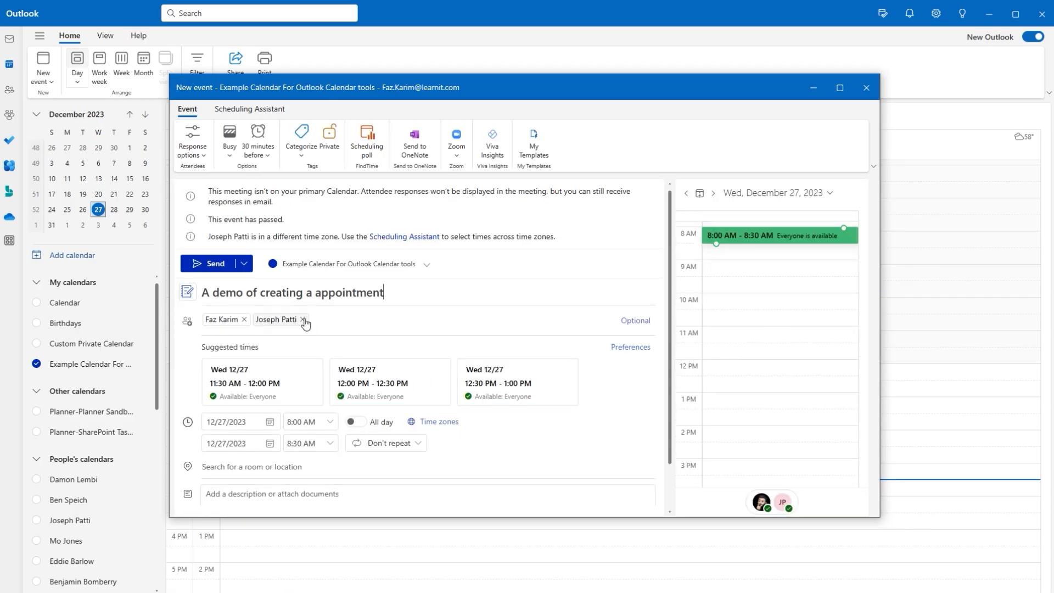
{"action": "left_click", "coordinate": [303, 319]}
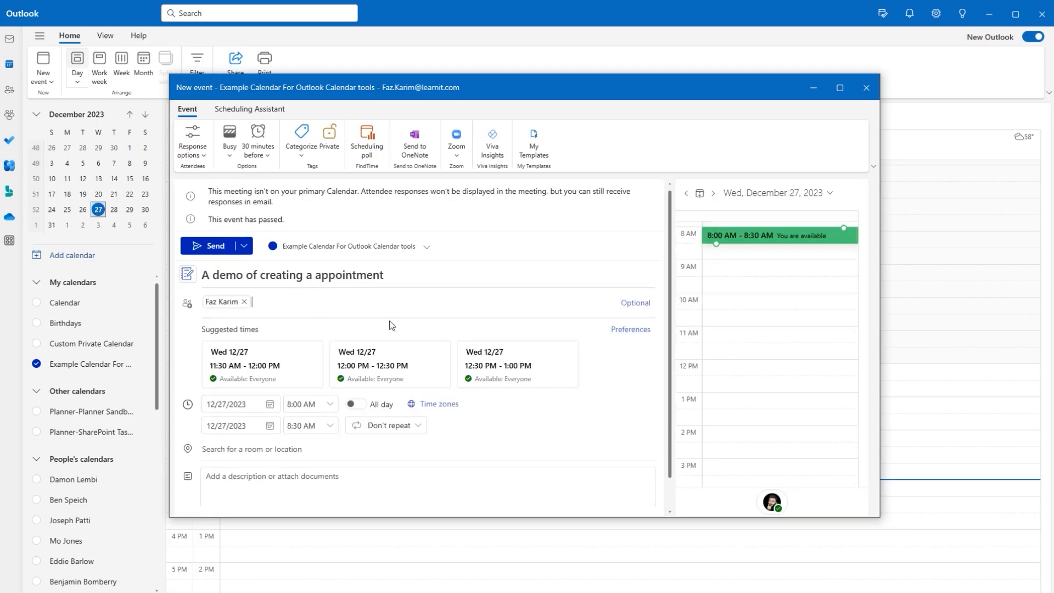
{"action": "scroll", "coordinate": [392, 325], "scroll_direction": "down", "scroll_amount": 1}
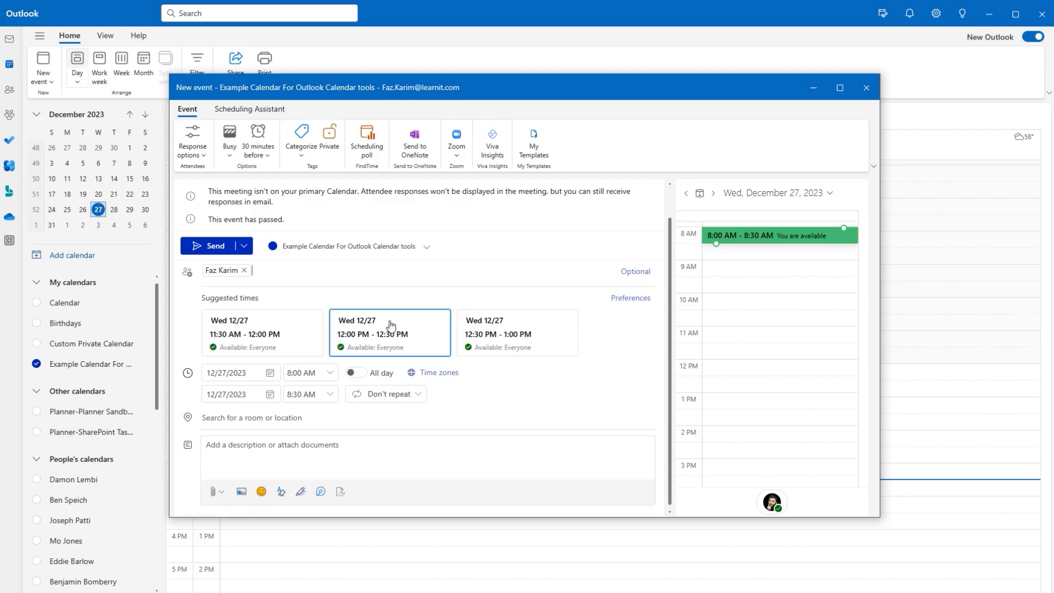
{"action": "left_click", "coordinate": [241, 450]}
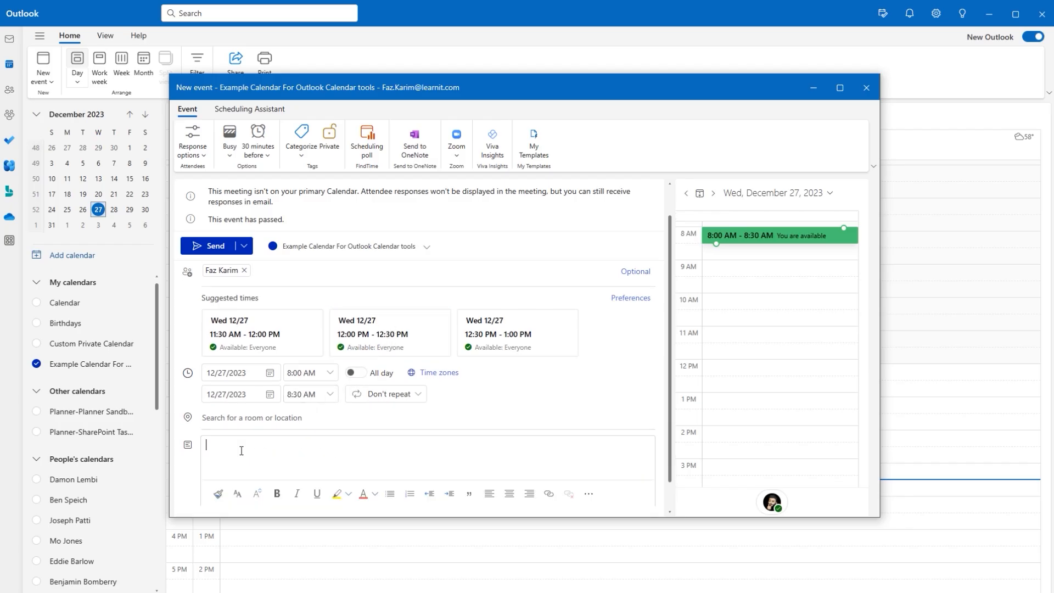
{"action": "type", "text": "Ag"}
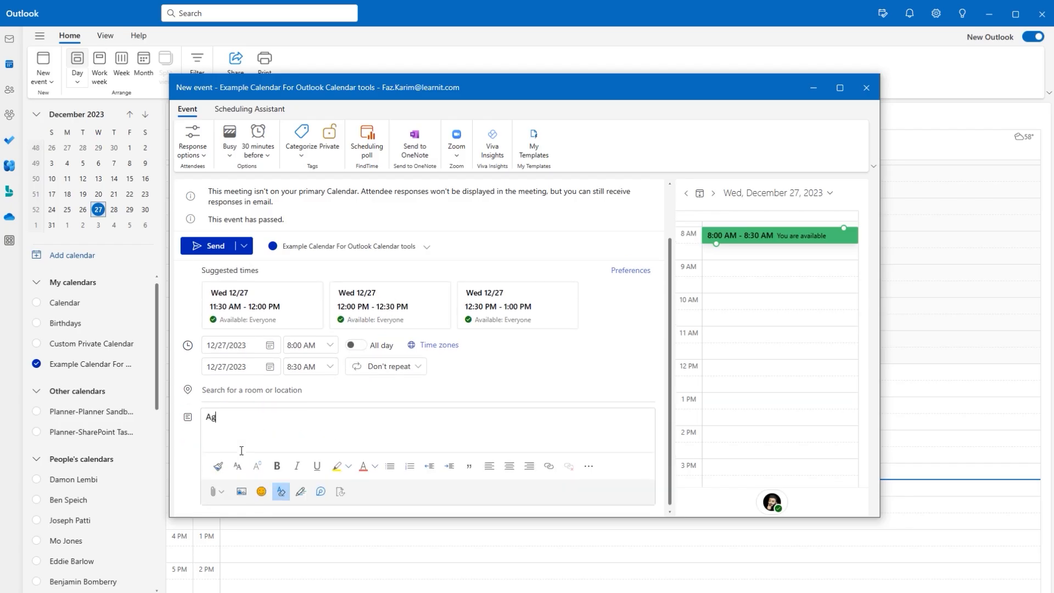
{"action": "type", "text": "enda for the fake appo"}
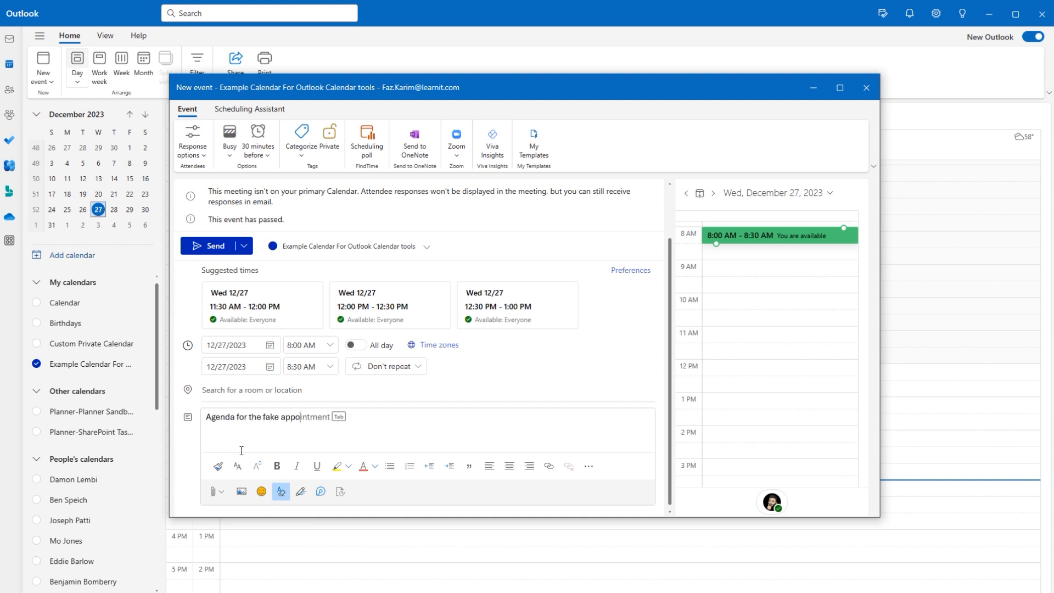
{"action": "type", "text": "intment."}
Step: Move the event to 12:30–1:00 PM on December 27 and send the invitation
{"action": "left_click_drag", "start_coordinate": [739, 242], "coordinate": [782, 378]}
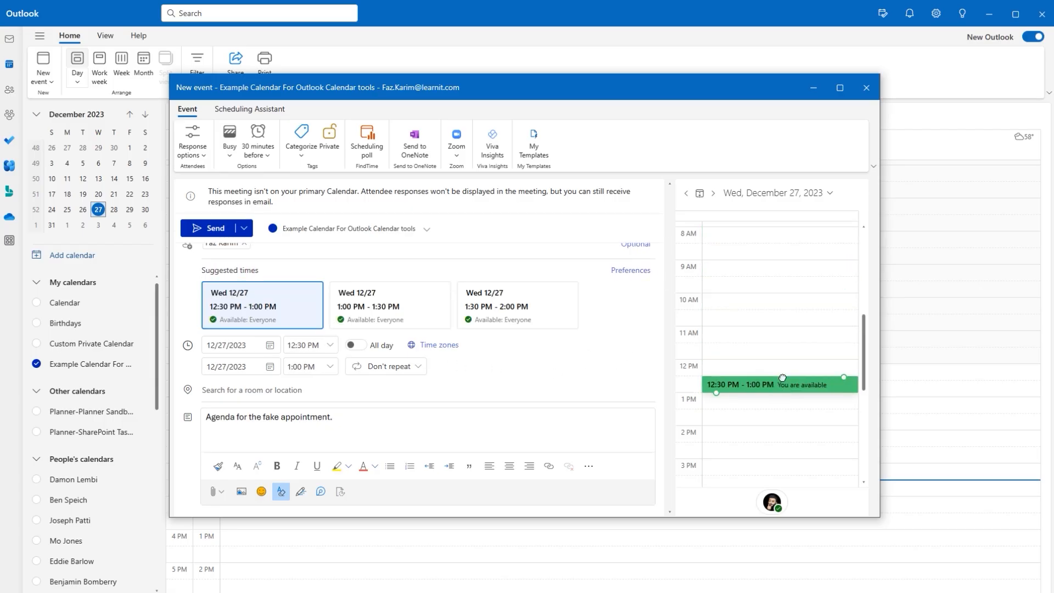
{"action": "left_click", "coordinate": [209, 230]}
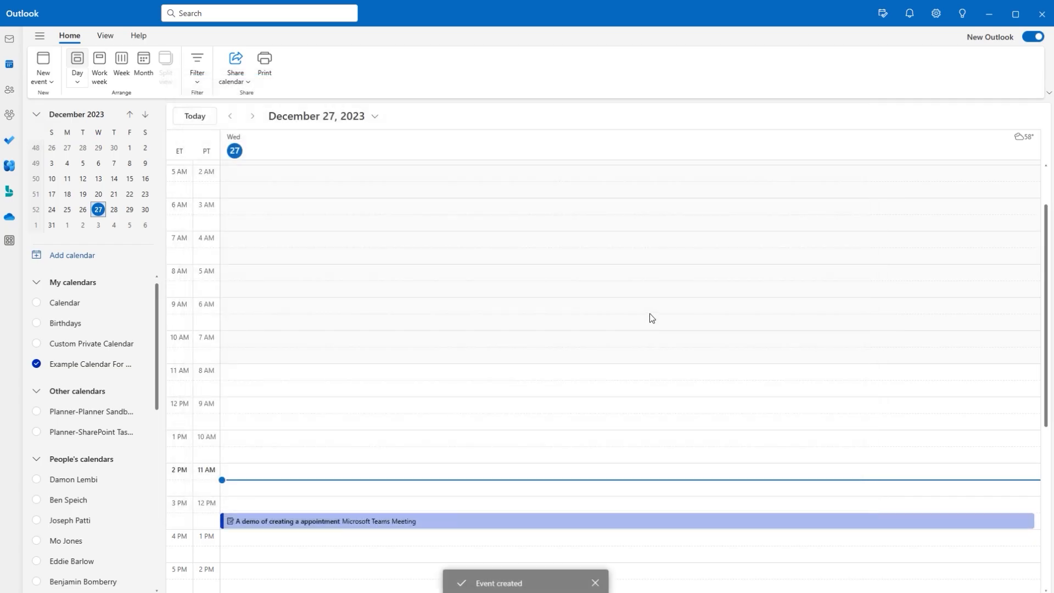
Step: Reschedule the sent event in the day view to 12:00–12:30 PM and save the update
{"action": "scroll", "coordinate": [651, 316], "scroll_direction": "down", "scroll_amount": 4}
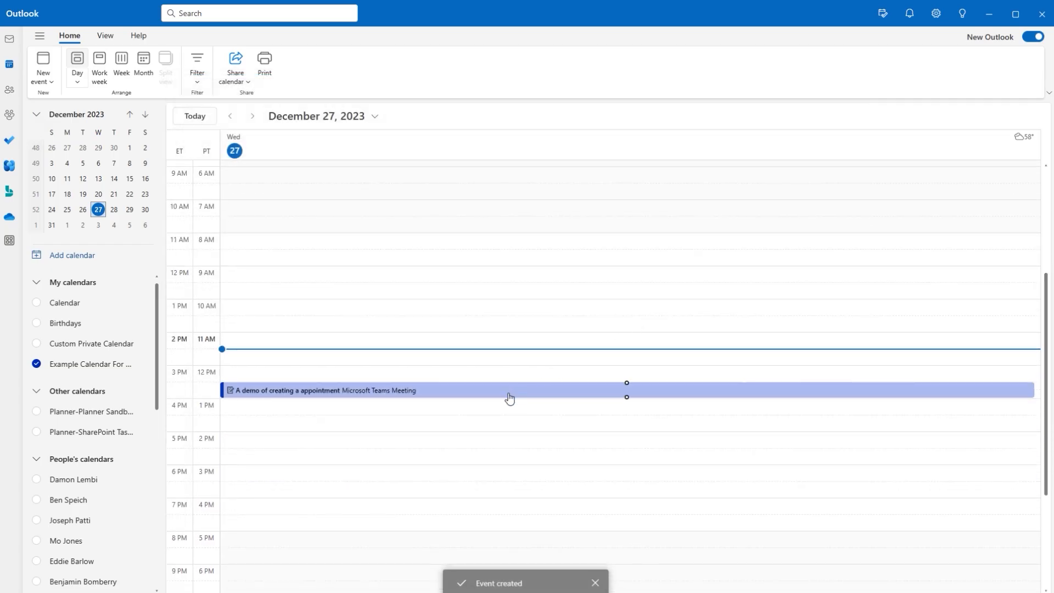
{"action": "left_click", "coordinate": [506, 396]}
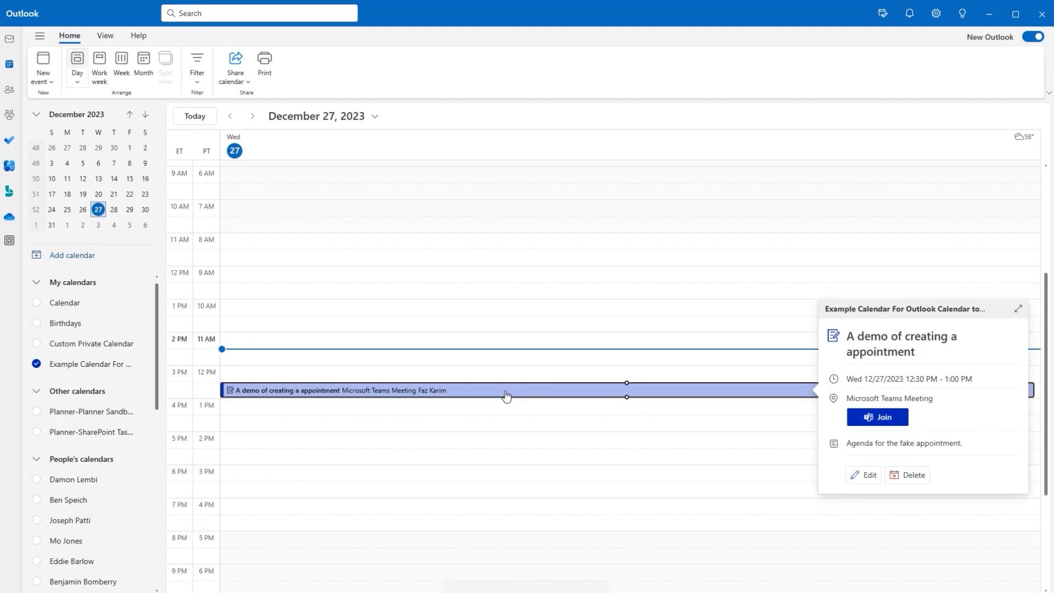
{"action": "left_click_drag", "start_coordinate": [506, 395], "coordinate": [519, 390]}
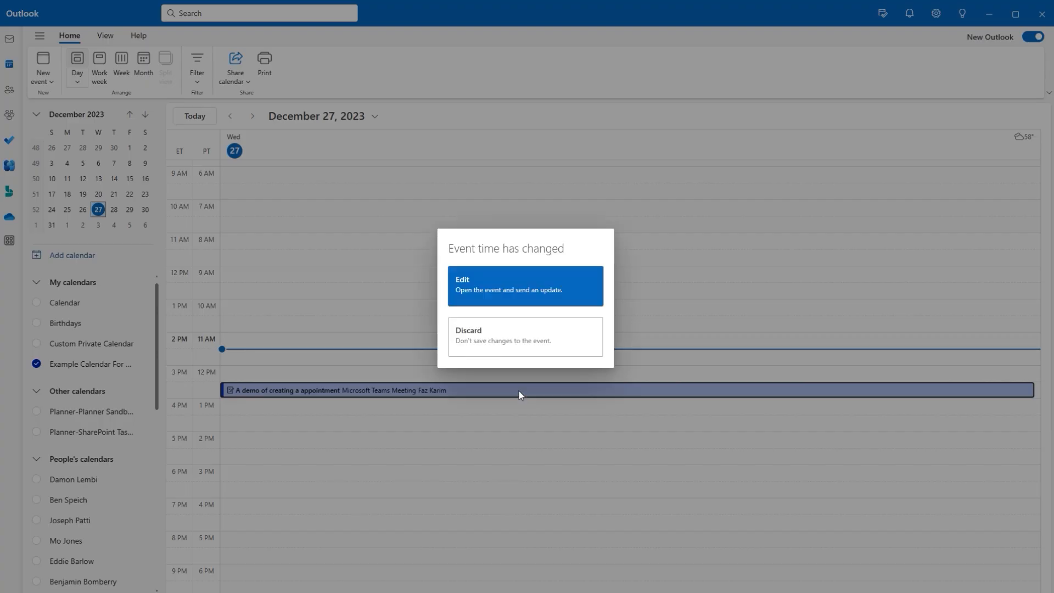
{"action": "left_click", "coordinate": [488, 297]}
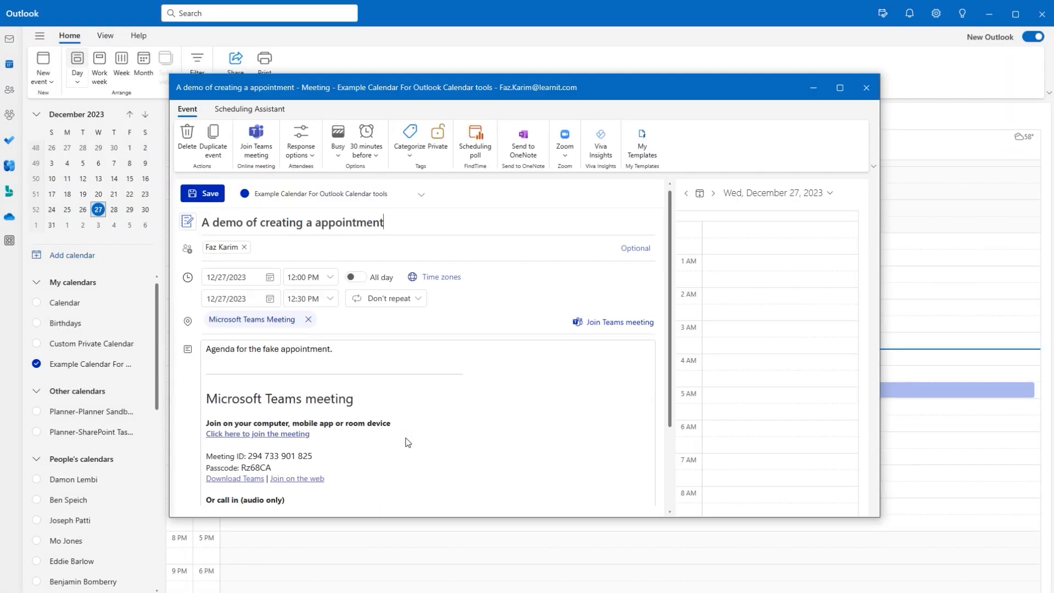
{"action": "left_click", "coordinate": [213, 198]}
Step: Extend the event "A demo of creating a appointment" to end at 1:30 PM, save it, and close its details
{"action": "mouse_move", "coordinate": [501, 377]}
{"action": "left_mouse_down"}
{"action": "mouse_move", "coordinate": [503, 356]}
{"action": "mouse_move", "coordinate": [504, 380]}
{"action": "left_mouse_up"}
{"action": "left_click_drag", "start_coordinate": [627, 380], "coordinate": [628, 423]}
{"action": "double_click", "coordinate": [627, 387]}
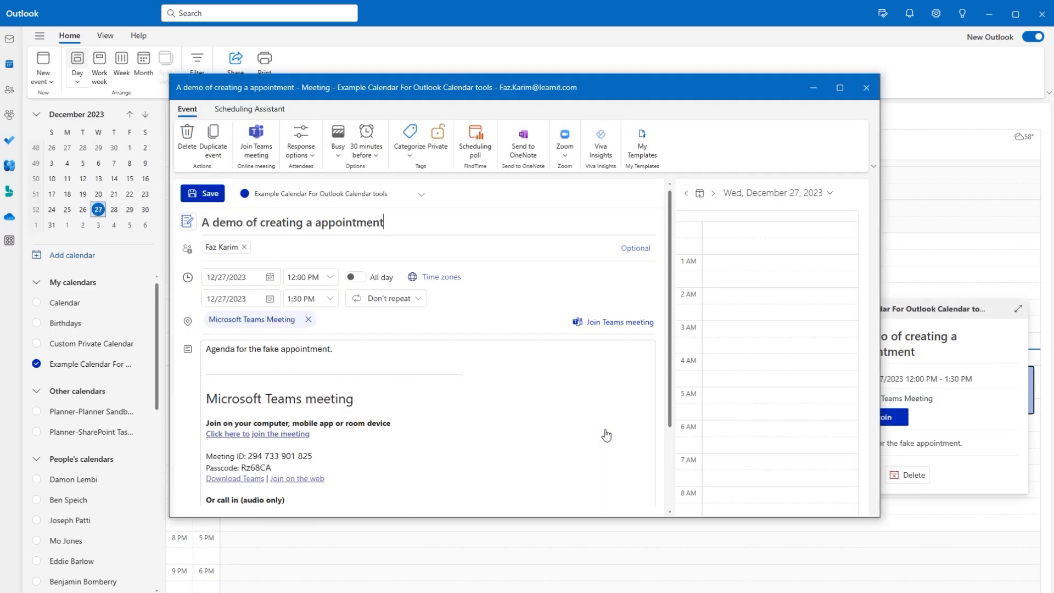
{"action": "left_click", "coordinate": [206, 195]}
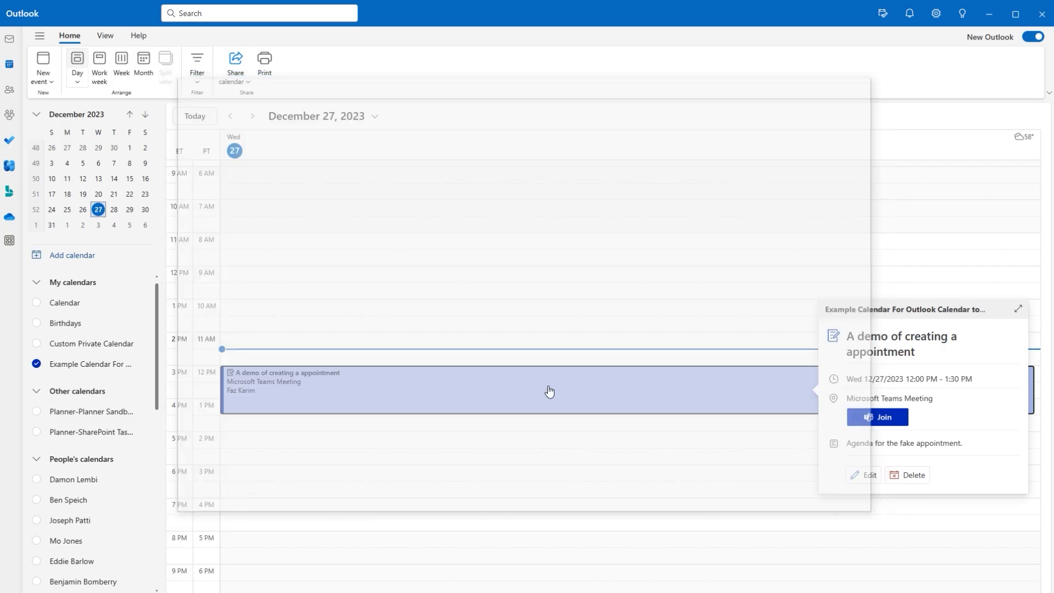
{"action": "left_click", "coordinate": [583, 401]}
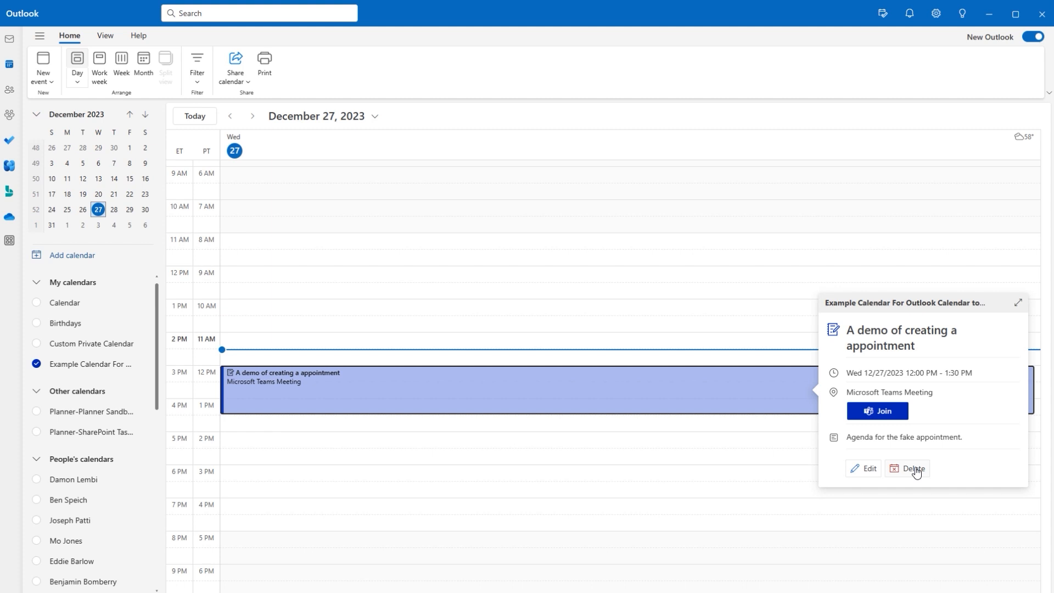
{"action": "left_click", "coordinate": [477, 471]}
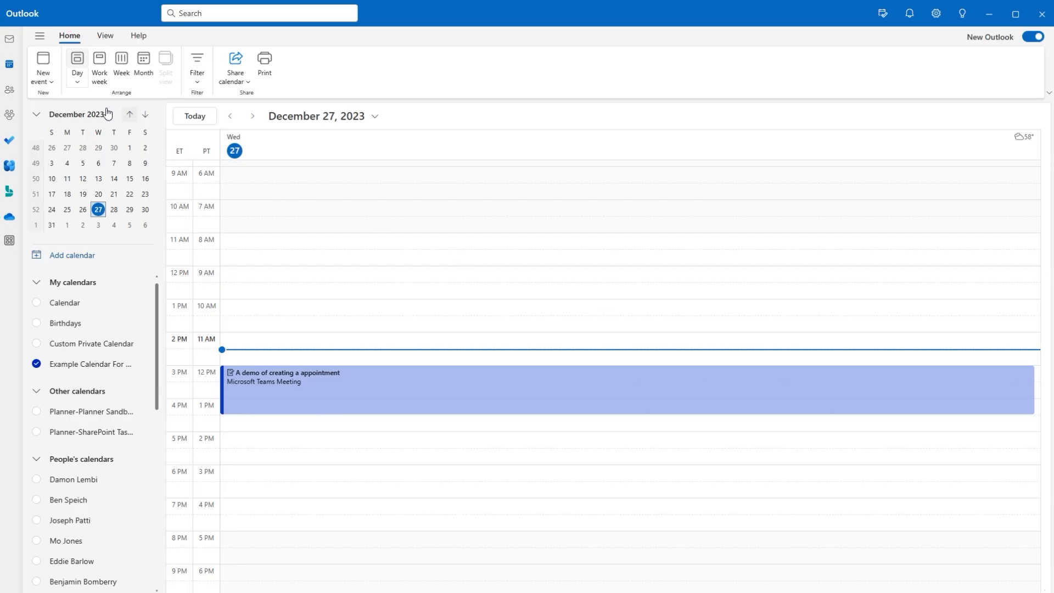
Step: Draft a new event titled "A Title for my Event" with a field for optional attendees, and discard it
{"action": "left_click", "coordinate": [47, 88]}
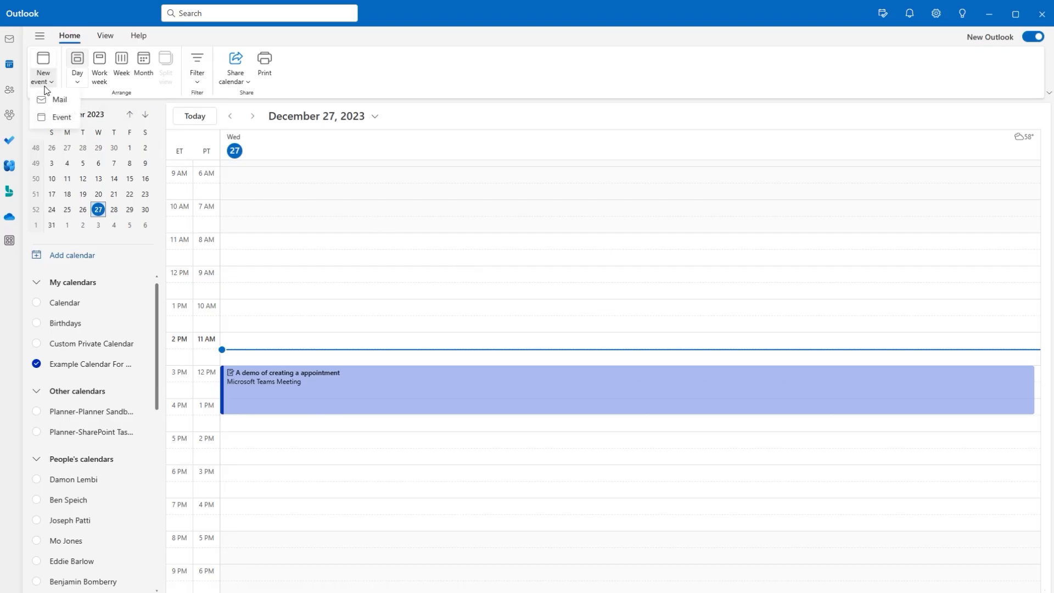
{"action": "left_click", "coordinate": [39, 118]}
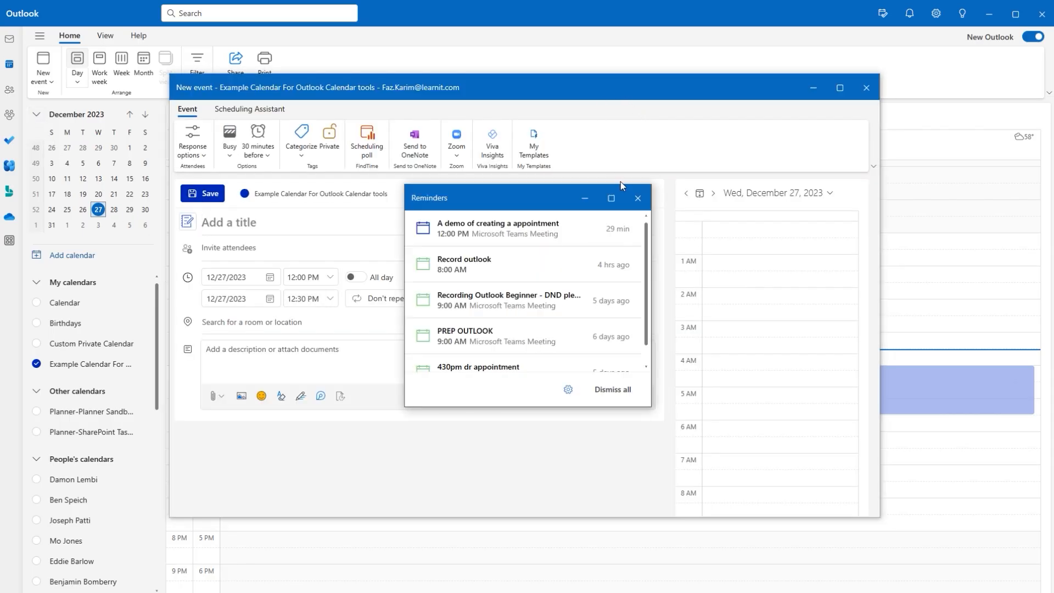
{"action": "left_click", "coordinate": [636, 198]}
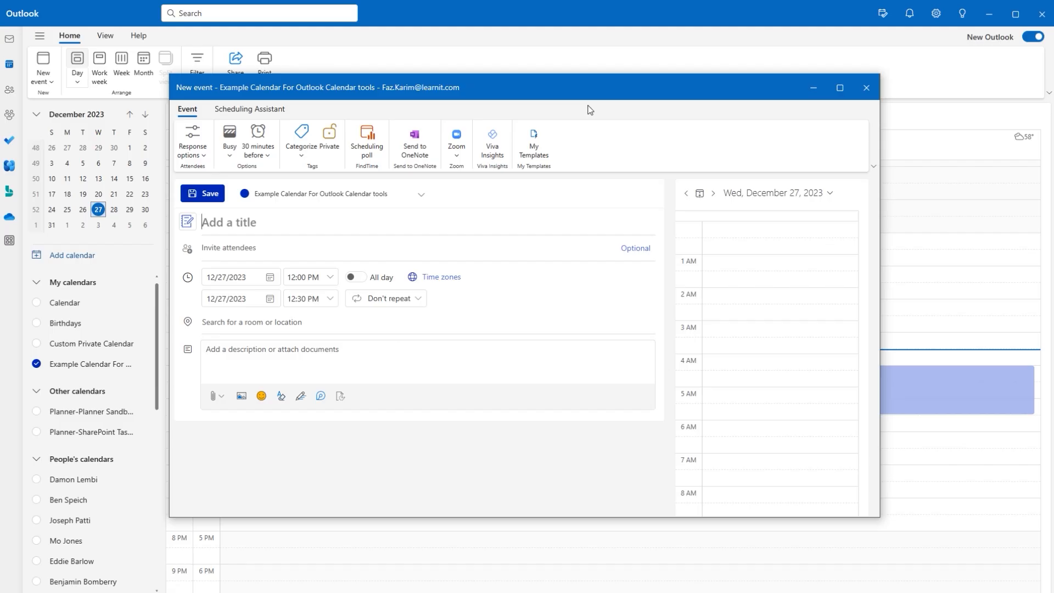
{"action": "left_click", "coordinate": [221, 225]}
{"action": "type", "text": "A Title for my Event"}
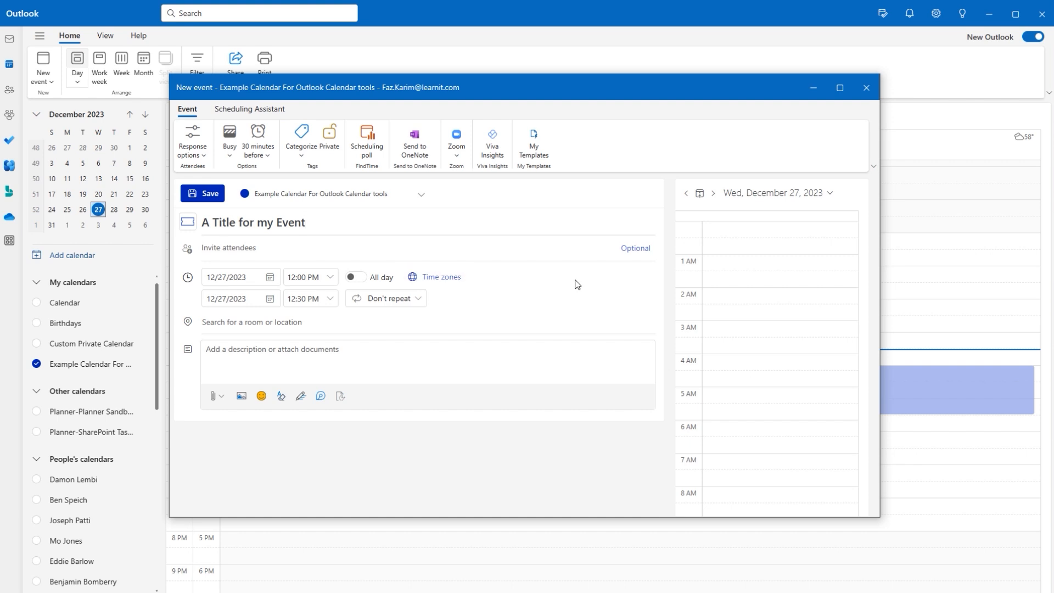
{"action": "left_click", "coordinate": [635, 247]}
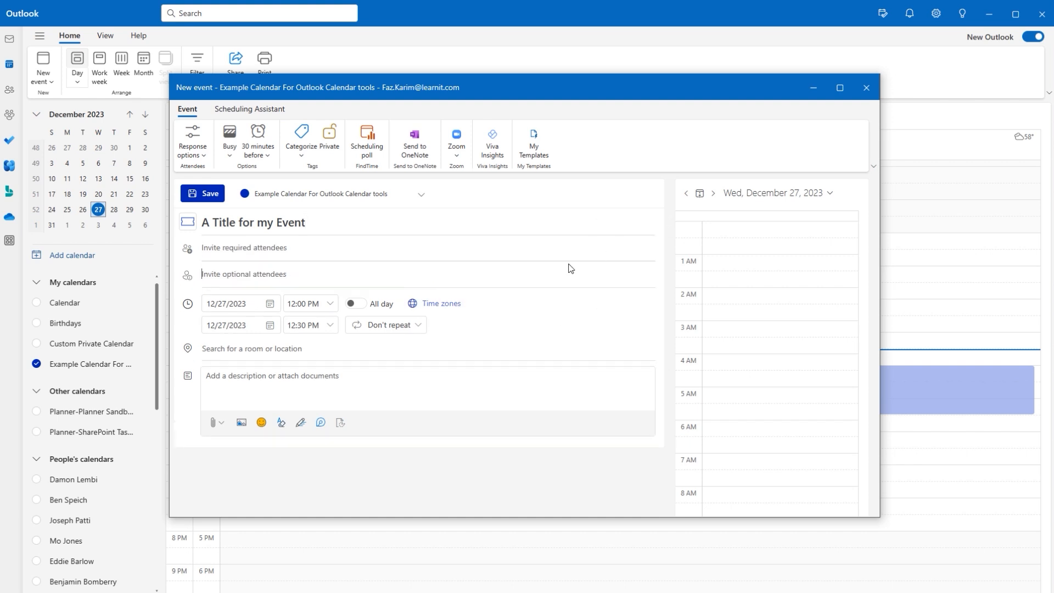
{"action": "left_click", "coordinate": [230, 279]}
{"action": "left_click", "coordinate": [867, 92]}
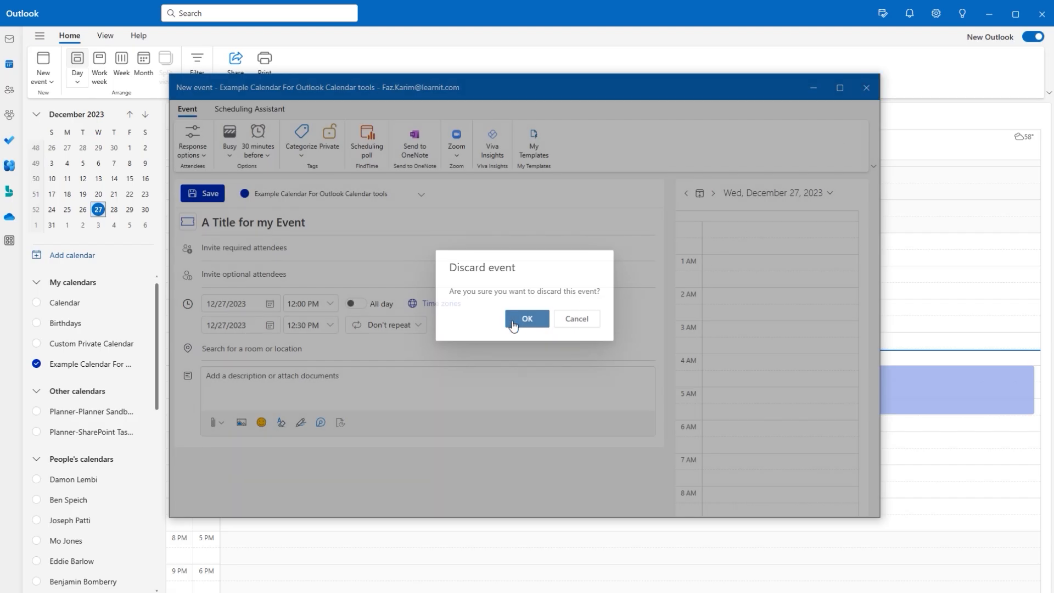
{"action": "left_click", "coordinate": [513, 323]}
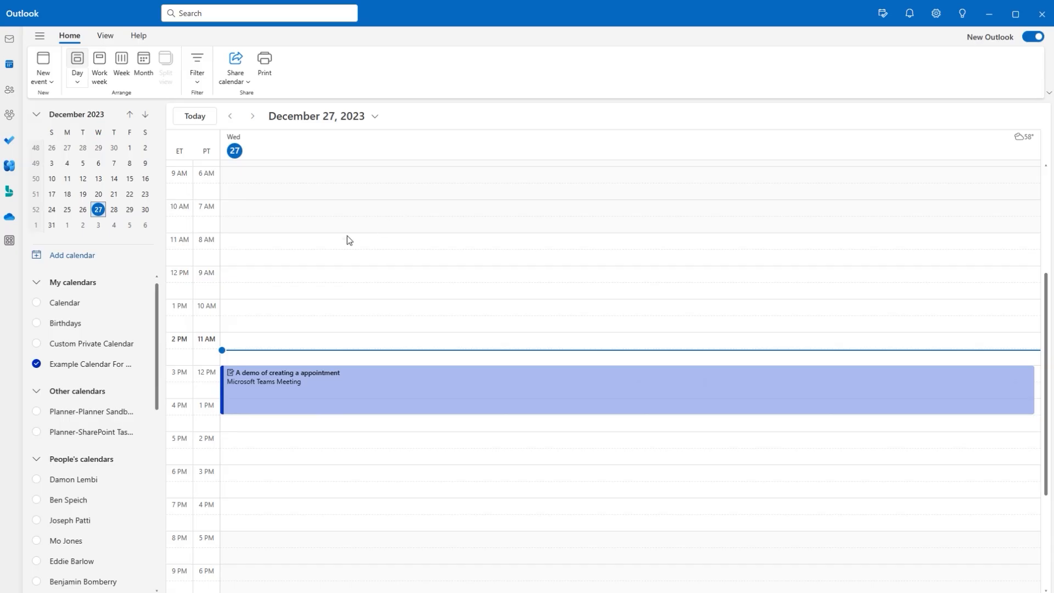
Step: Display "Custom Private Calendar" side by side with the example calendar for December 27
{"action": "left_click", "coordinate": [36, 345]}
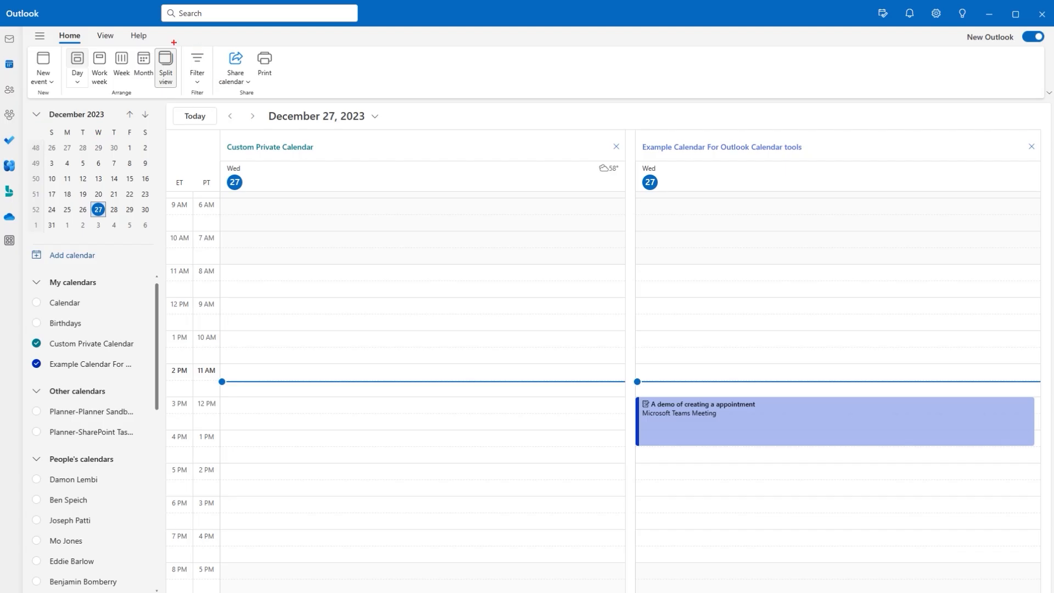
{"action": "mouse_move", "coordinate": [165, 47]}
{"action": "left_mouse_down"}
{"action": "mouse_move", "coordinate": [162, 23]}
{"action": "mouse_move", "coordinate": [164, 81]}
{"action": "mouse_move", "coordinate": [177, 98]}
{"action": "left_mouse_up"}
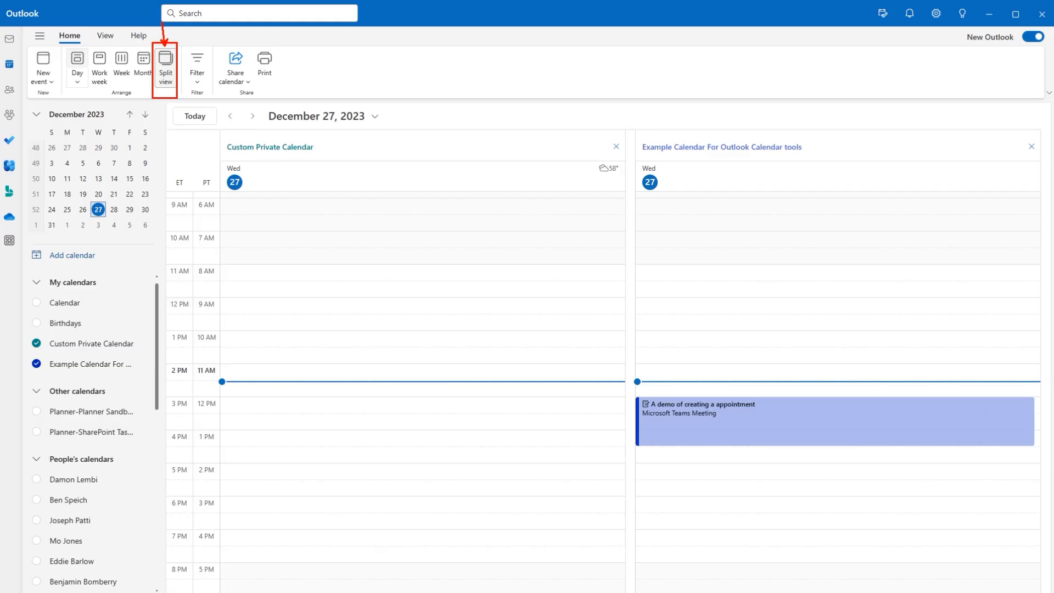
{"action": "key", "text": "Escape"}
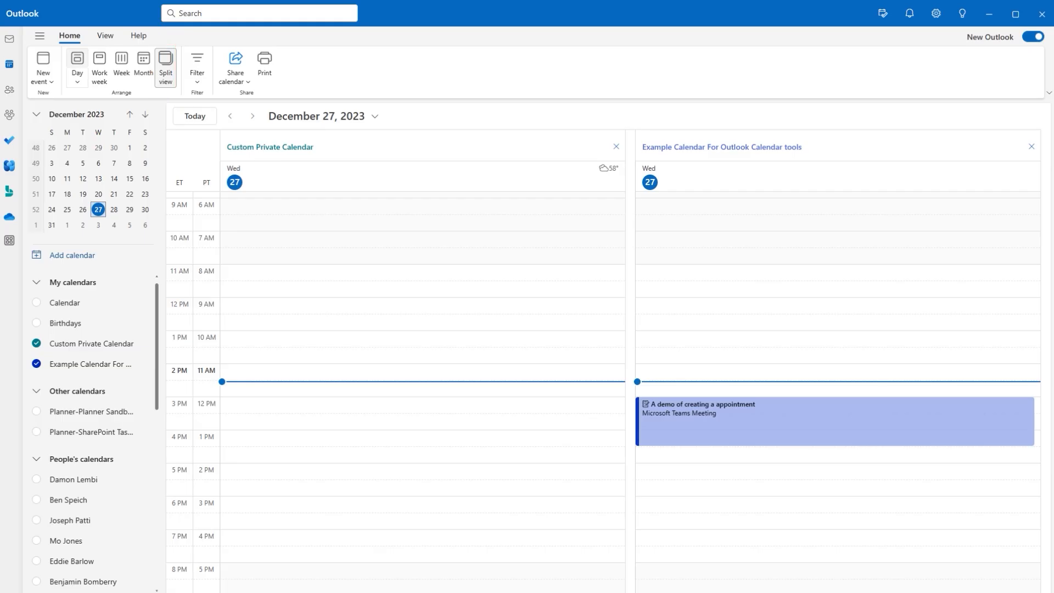
Step: Merge the two split calendars into one combined day view and look over the hours of December 27
{"action": "left_click", "coordinate": [171, 83]}
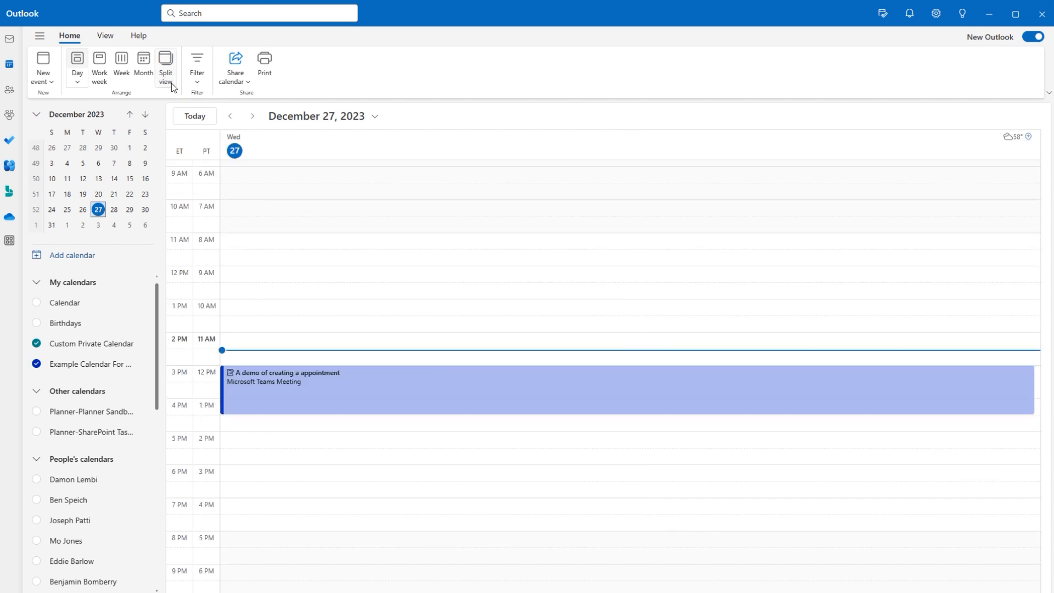
{"action": "scroll", "coordinate": [462, 240], "scroll_direction": "up", "scroll_amount": 3}
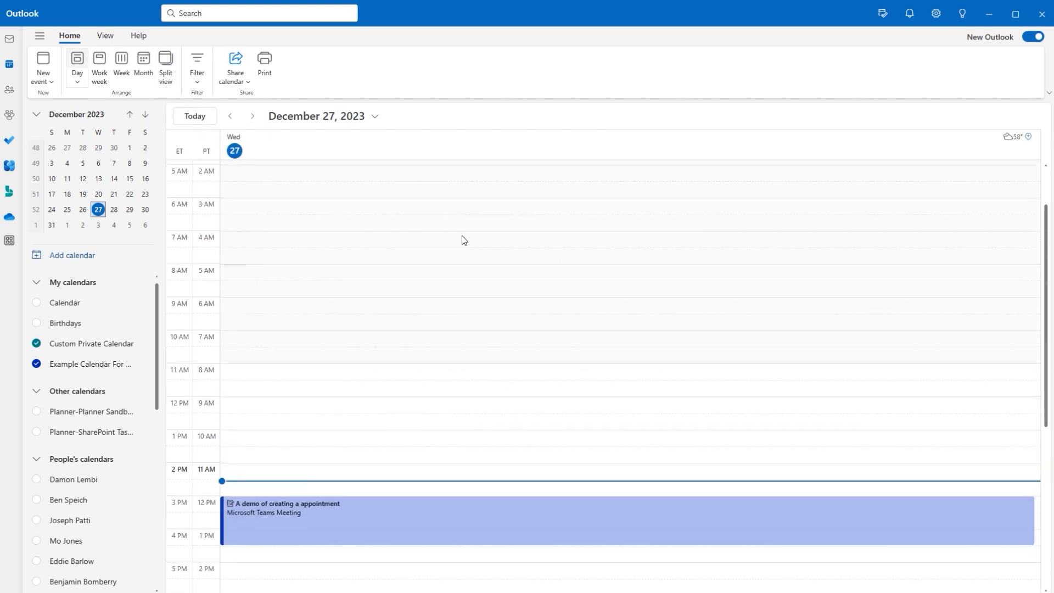
{"action": "scroll", "coordinate": [462, 240], "scroll_direction": "down", "scroll_amount": 2}
{"action": "scroll", "coordinate": [462, 240], "scroll_direction": "up", "scroll_amount": 1}
{"action": "scroll", "coordinate": [462, 240], "scroll_direction": "up", "scroll_amount": 1}
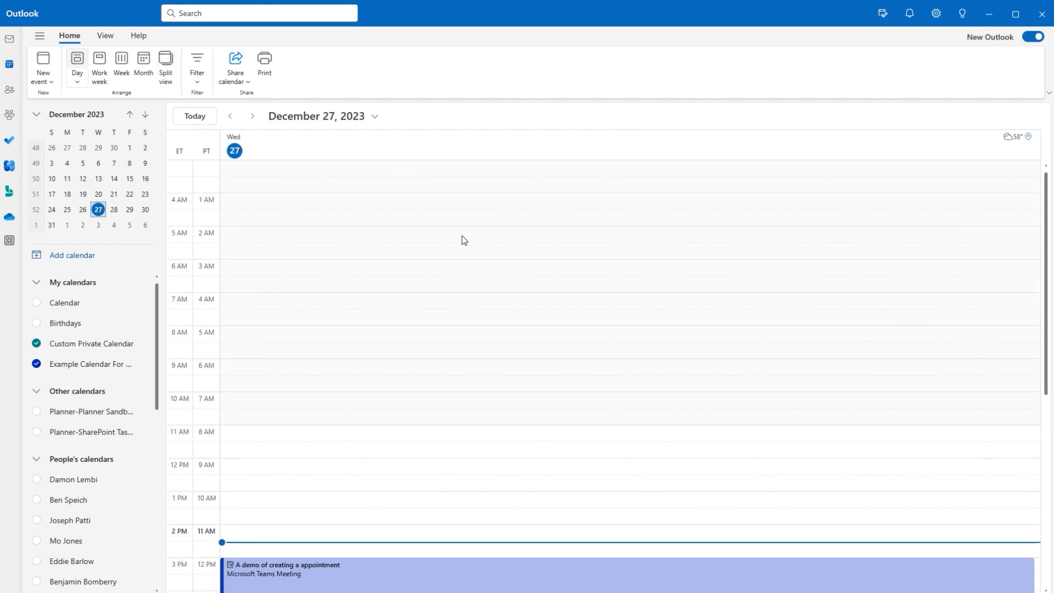
{"action": "scroll", "coordinate": [462, 240], "scroll_direction": "down", "scroll_amount": 2}
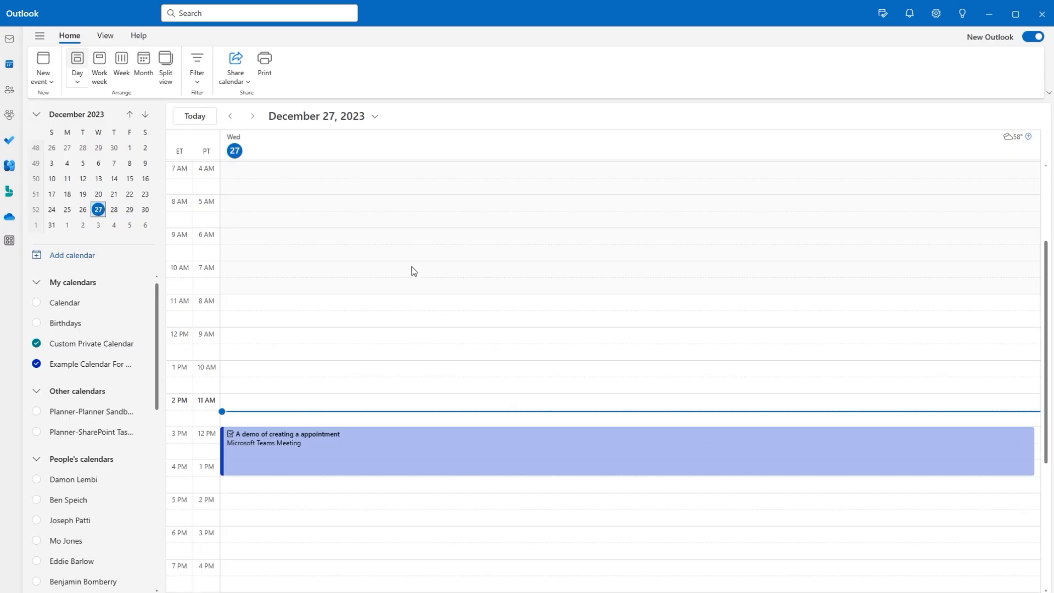
Step: In split view, create and save "Another meeting" in Custom Private Calendar for December 27, 9:00–9:30 AM, and close the reminders
{"action": "left_click", "coordinate": [168, 82]}
{"action": "left_click", "coordinate": [241, 371]}
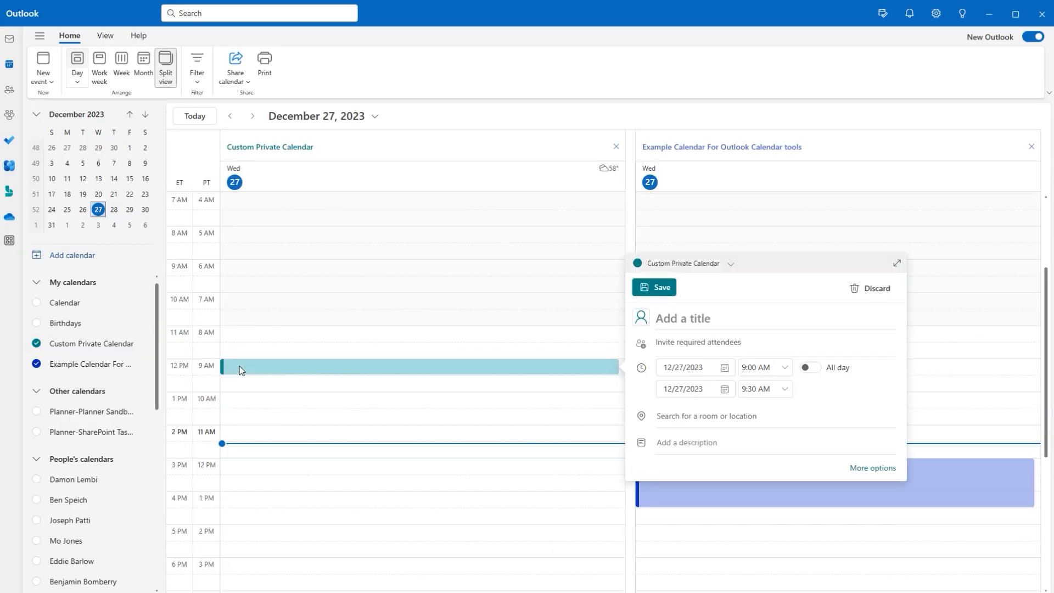
{"action": "type", "text": "Another meeting"}
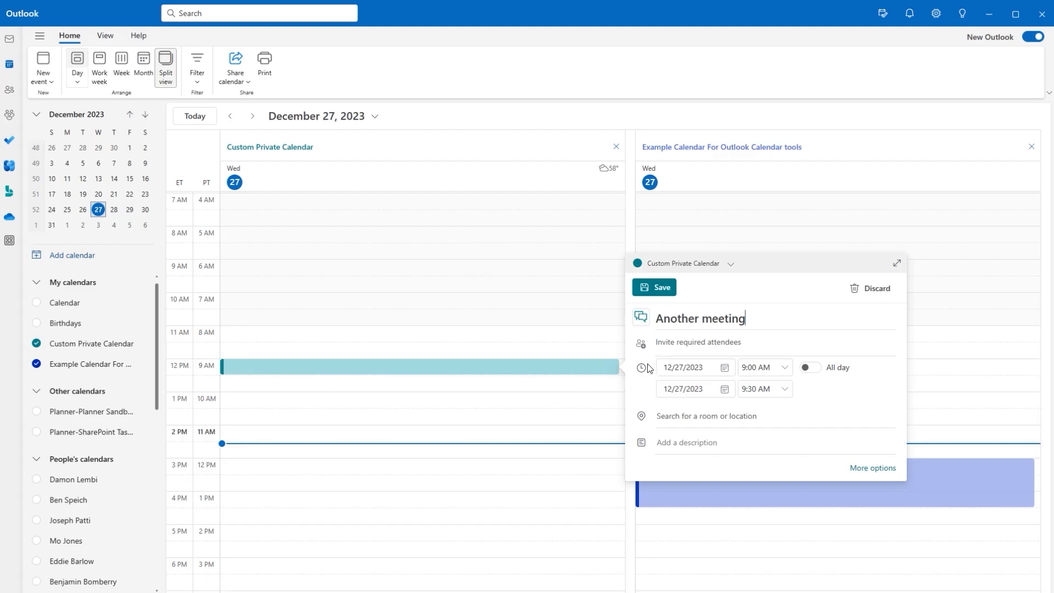
{"action": "left_click", "coordinate": [656, 287]}
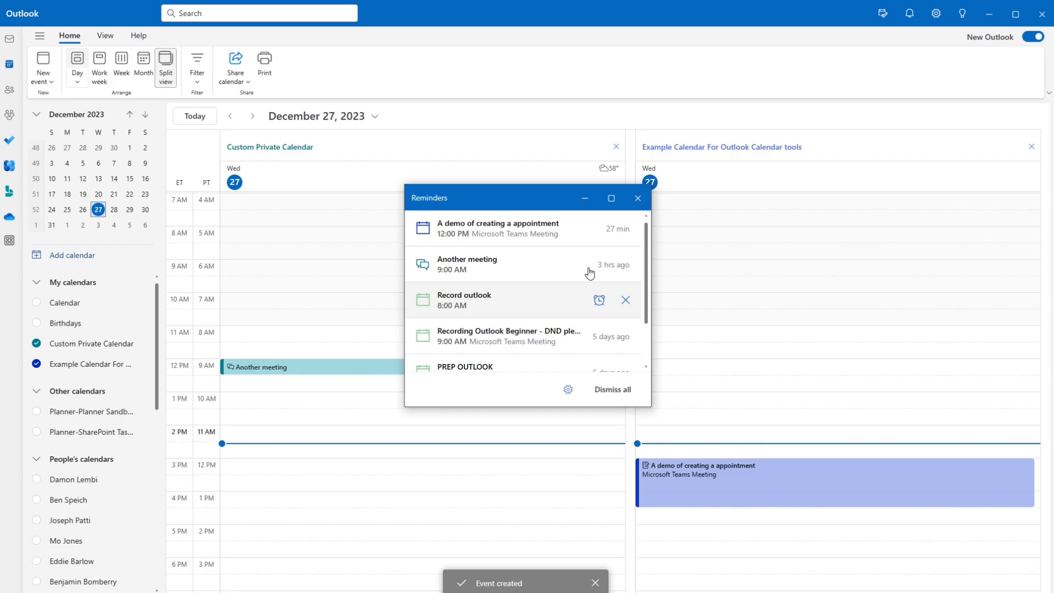
{"action": "left_click", "coordinate": [637, 198]}
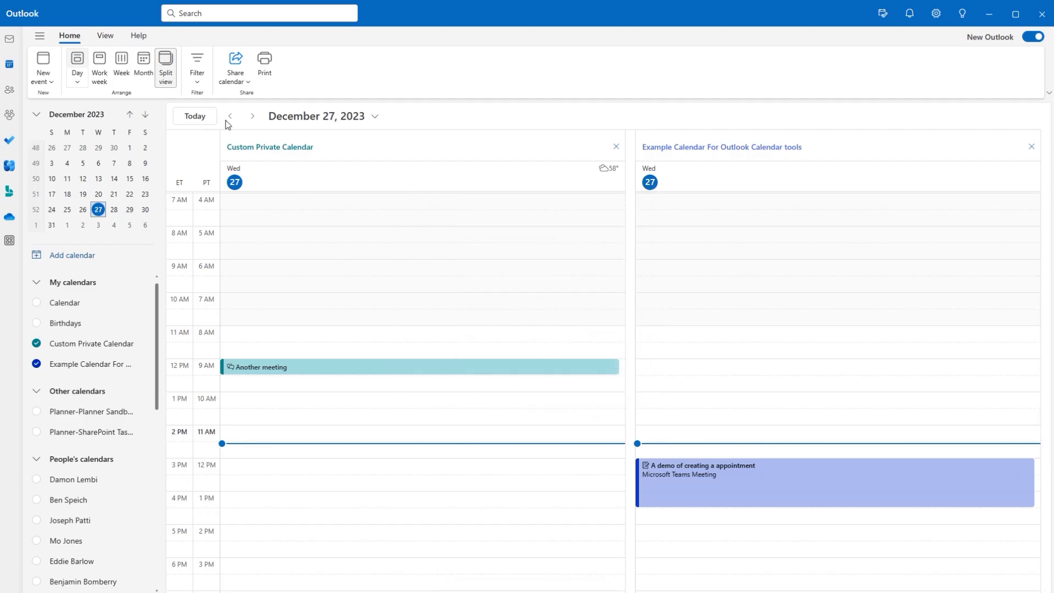
Step: Return to the combined day view and change the color of Custom Private Calendar to magenta pink
{"action": "left_click", "coordinate": [167, 66]}
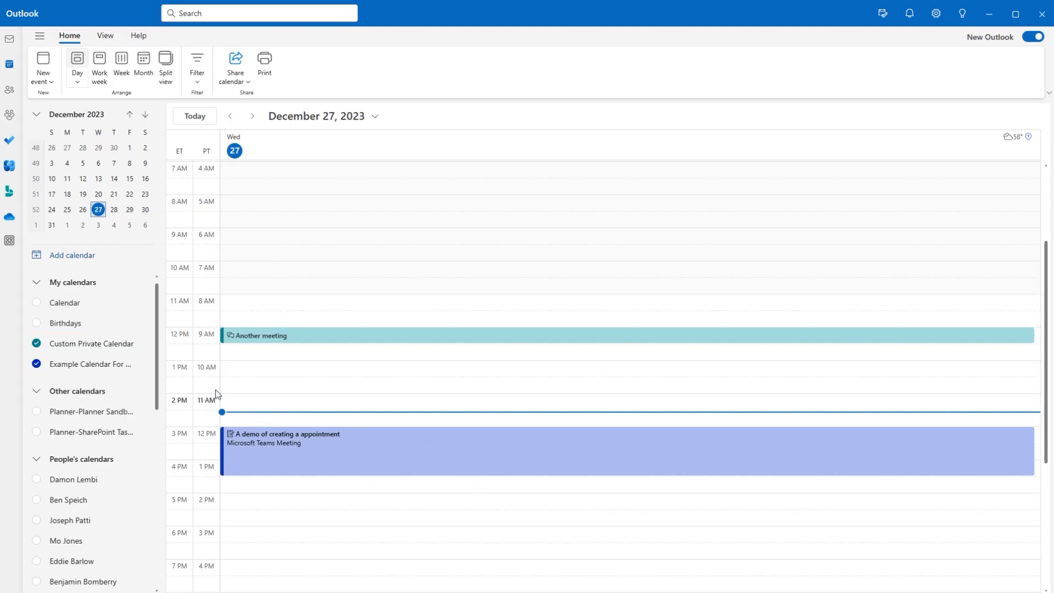
{"action": "mouse_move", "coordinate": [138, 366]}
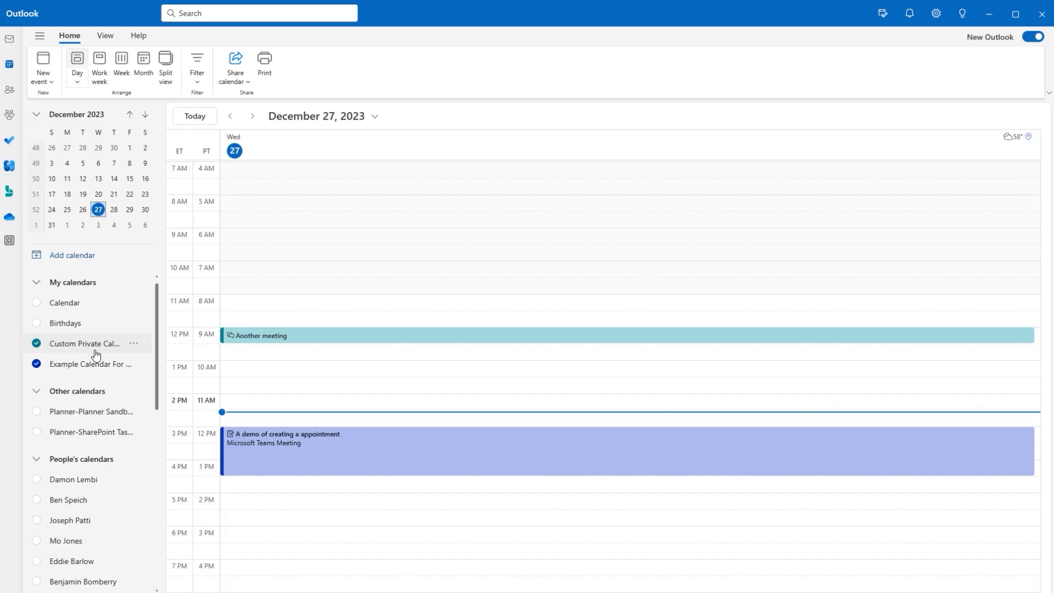
{"action": "left_click", "coordinate": [133, 344]}
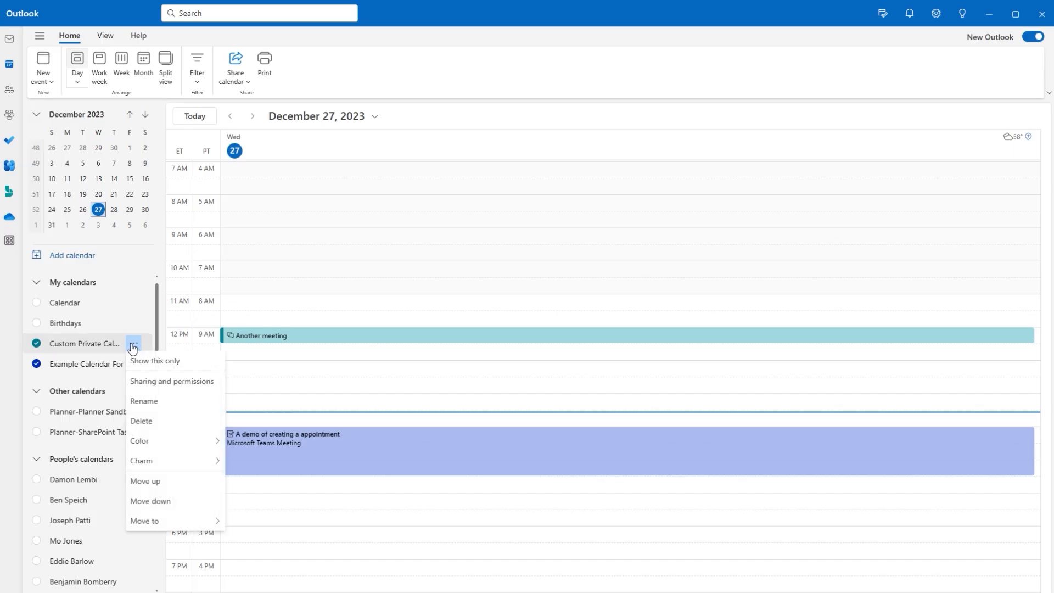
{"action": "mouse_move", "coordinate": [136, 446]}
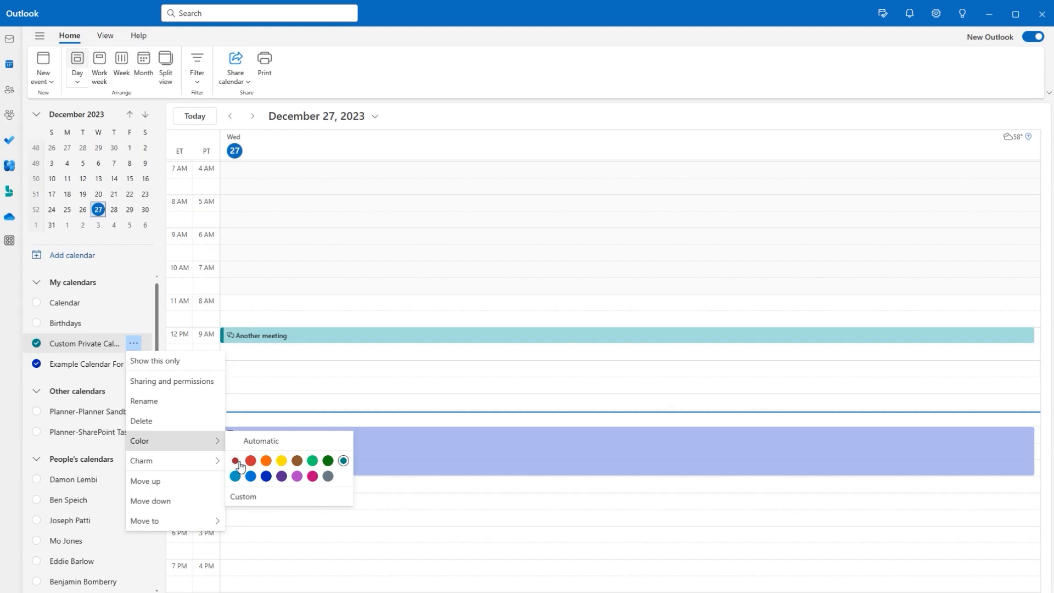
{"action": "left_click", "coordinate": [313, 477]}
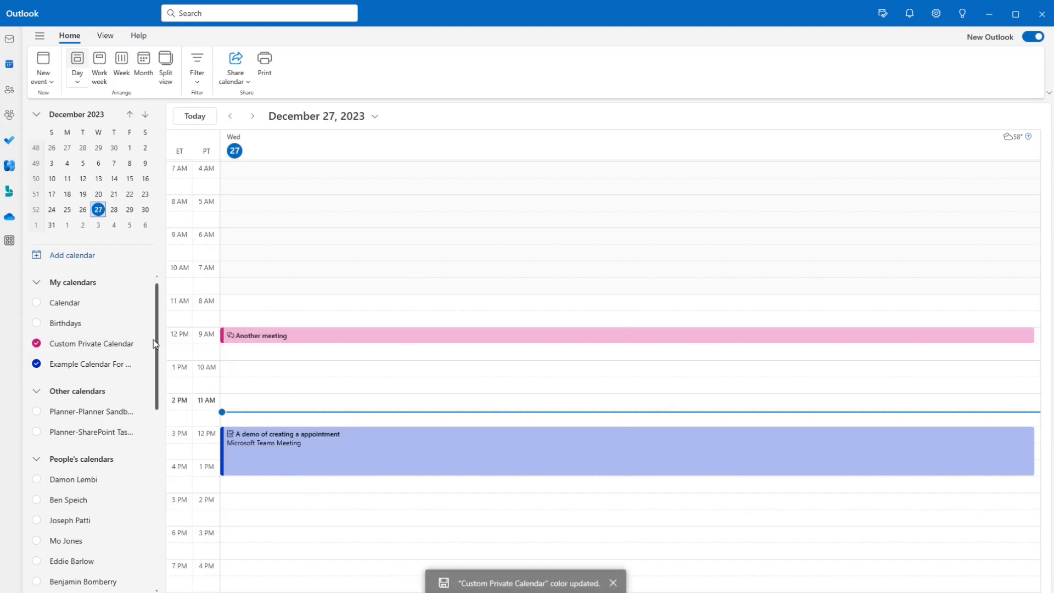
Step: Assign the fork-and-knife charm to Custom Private Calendar
{"action": "left_click", "coordinate": [133, 343]}
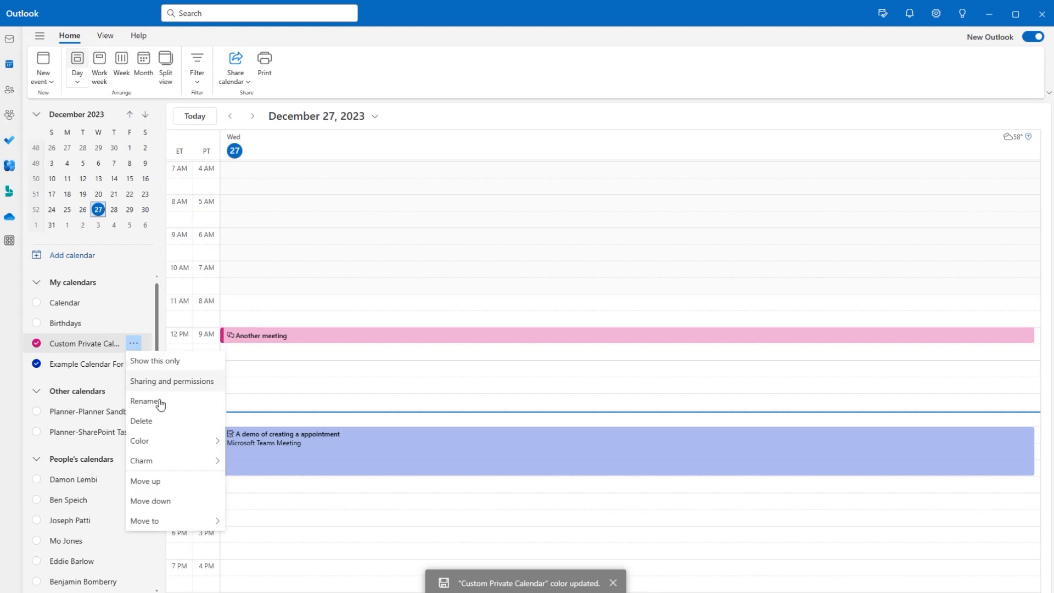
{"action": "mouse_move", "coordinate": [165, 464]}
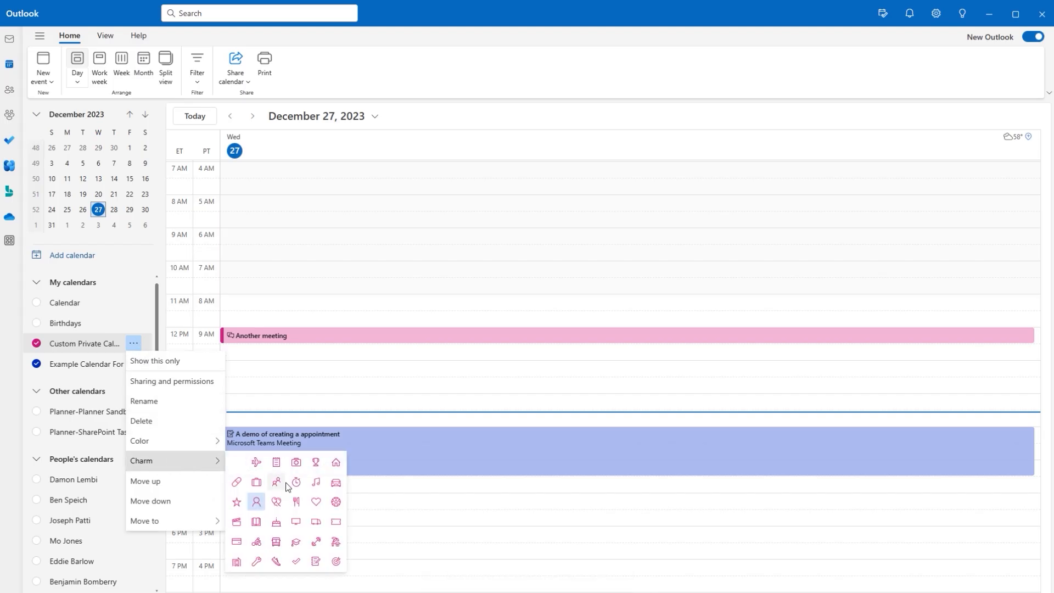
{"action": "left_click", "coordinate": [296, 501]}
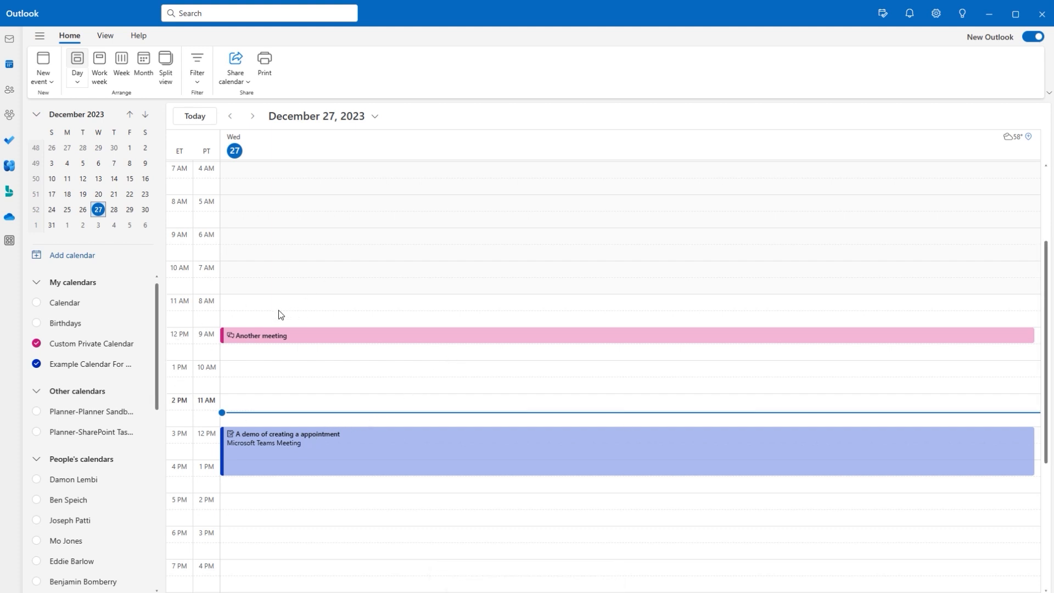
Step: View the recolored Custom Private Calendar beside the example calendar, and return to the combined day view
{"action": "left_click", "coordinate": [173, 77]}
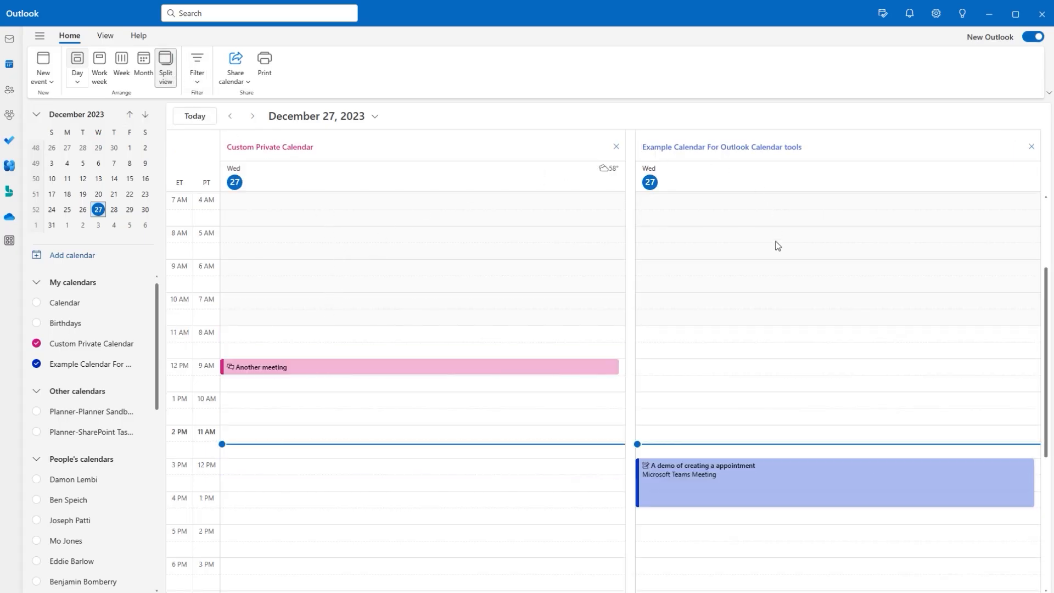
{"action": "mouse_move", "coordinate": [629, 112]}
{"action": "left_mouse_down"}
{"action": "mouse_move", "coordinate": [632, 122]}
{"action": "mouse_move", "coordinate": [658, 118]}
{"action": "mouse_move", "coordinate": [626, 108]}
{"action": "mouse_move", "coordinate": [653, 118]}
{"action": "left_mouse_up"}
{"action": "left_click", "coordinate": [166, 77]}
Step: In split view, add Birthdays, Calendar, and the Planner Sandbox and Planner SharePoint Task List calendars alongside the two displayed calendars
{"action": "left_click", "coordinate": [166, 77]}
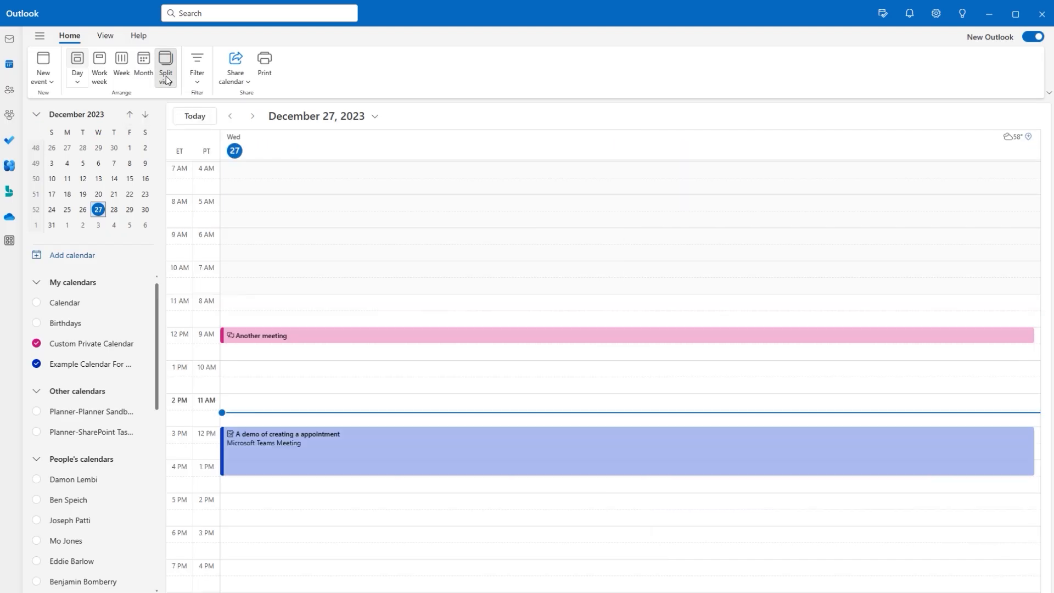
{"action": "left_click", "coordinate": [37, 323]}
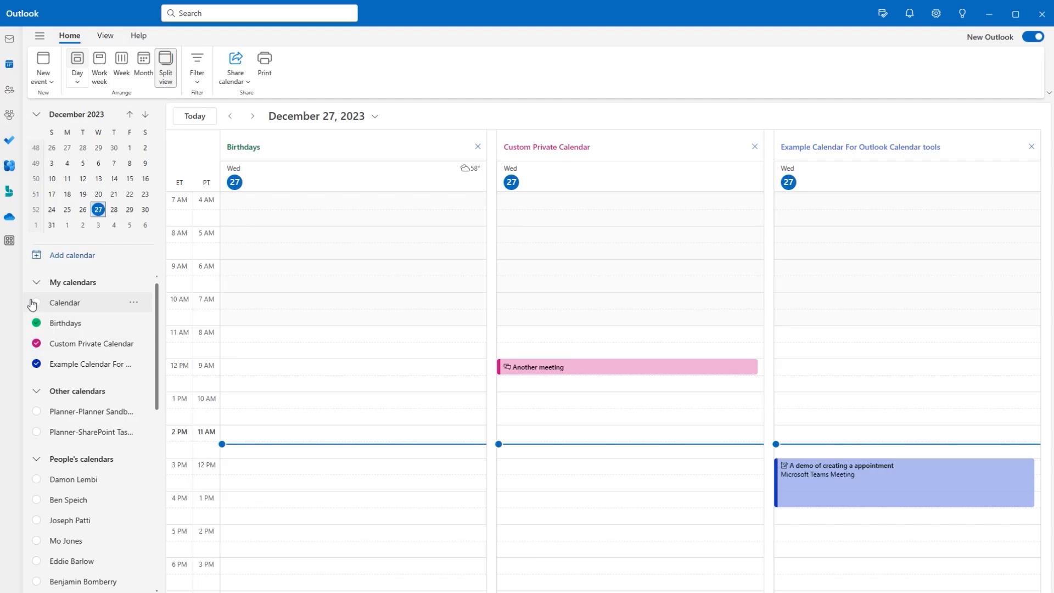
{"action": "left_click", "coordinate": [35, 303]}
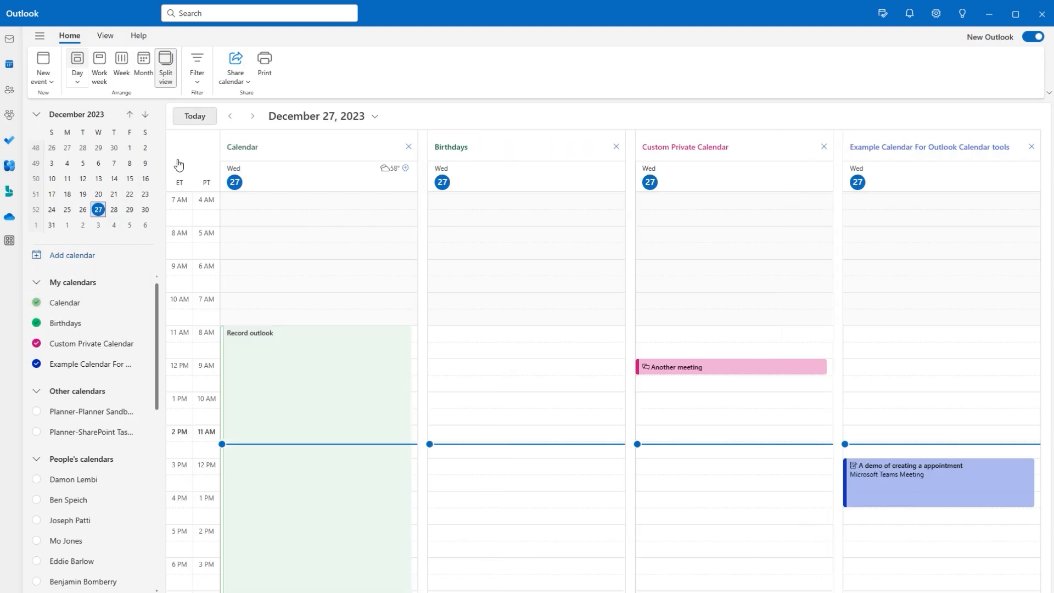
{"action": "left_click", "coordinate": [38, 412]}
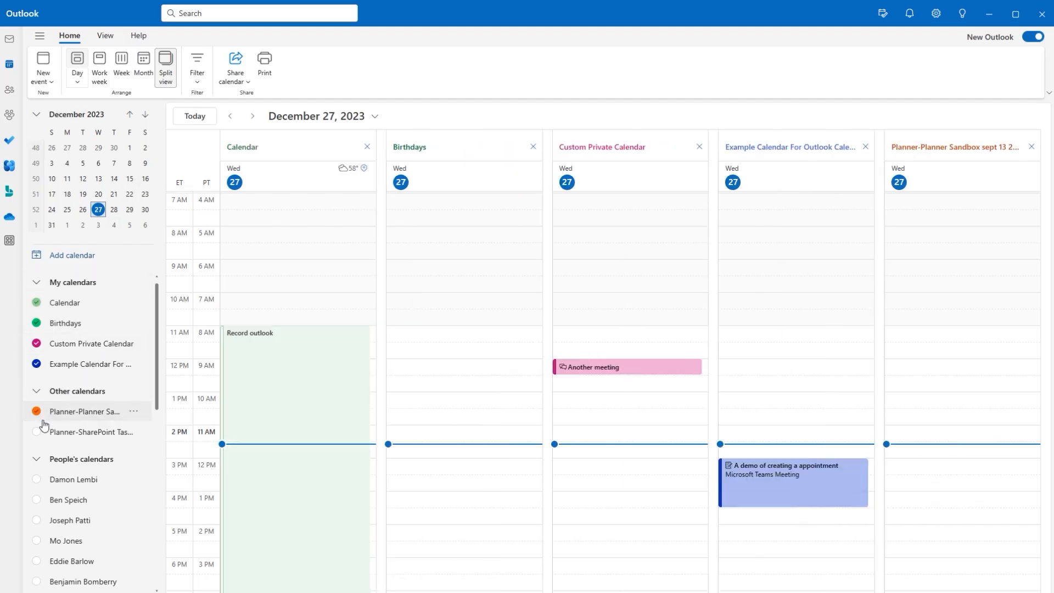
{"action": "left_click", "coordinate": [37, 432]}
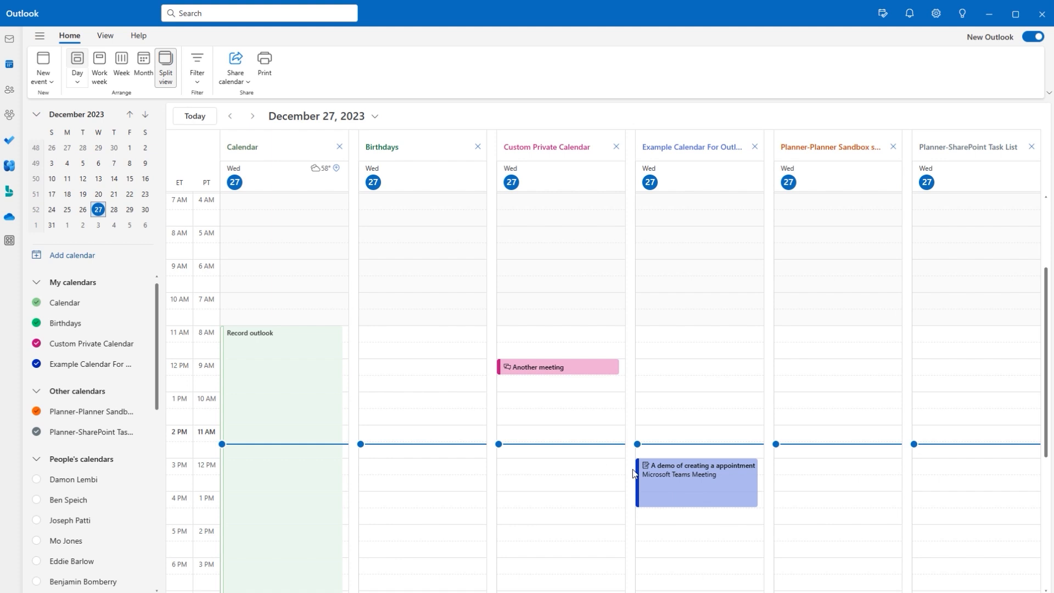
Step: Combine the day view with only Calendar and the example calendar shown, and check the example calendar's sharing options
{"action": "left_click", "coordinate": [164, 69]}
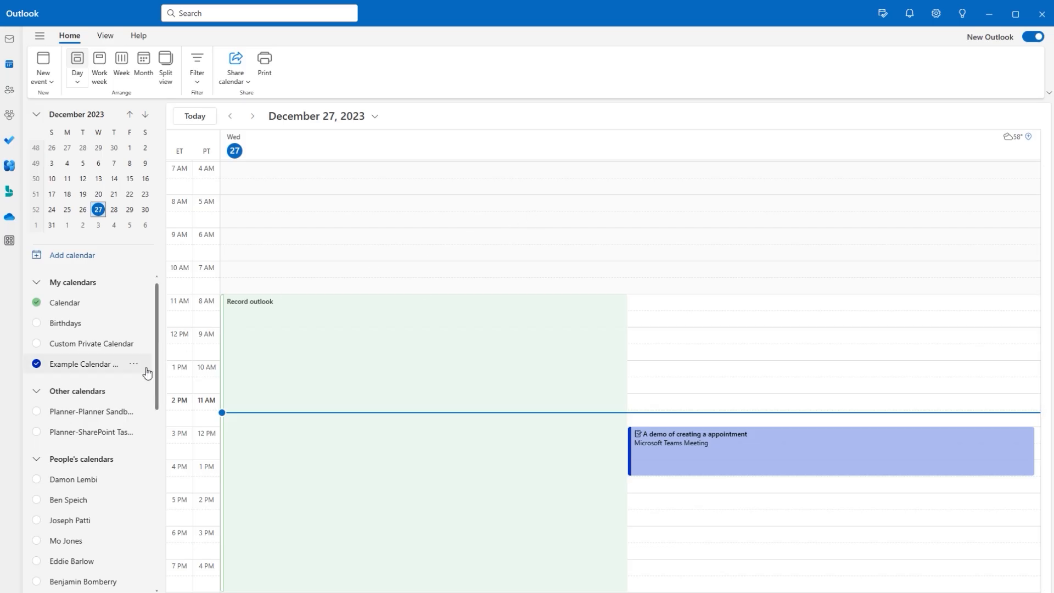
{"action": "left_click", "coordinate": [134, 364]}
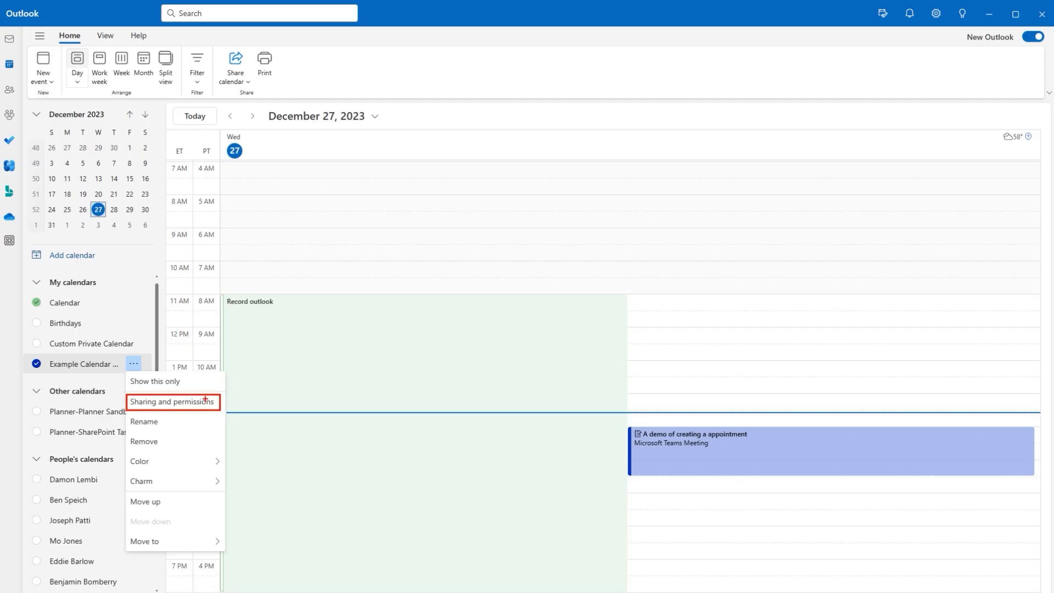
{"action": "mouse_move", "coordinate": [205, 399]}
{"action": "left_mouse_down"}
{"action": "mouse_move", "coordinate": [224, 241]}
{"action": "mouse_move", "coordinate": [221, 96]}
{"action": "left_mouse_up"}
{"action": "left_click_drag", "start_coordinate": [214, 40], "coordinate": [258, 97]}
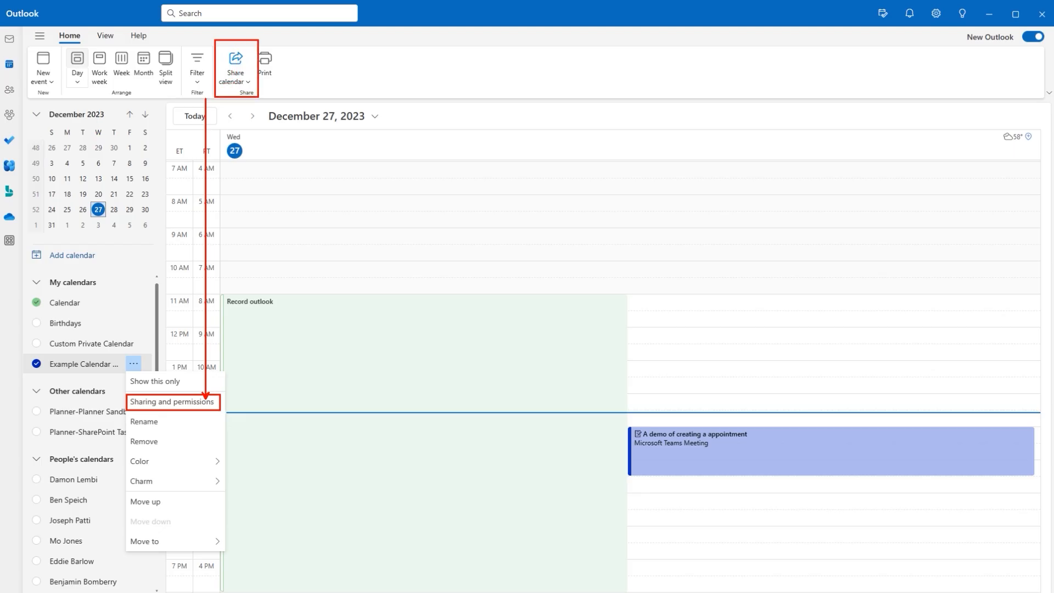
{"action": "left_click_drag", "start_coordinate": [280, 64], "coordinate": [262, 65]}
{"action": "key", "text": "Escape"}
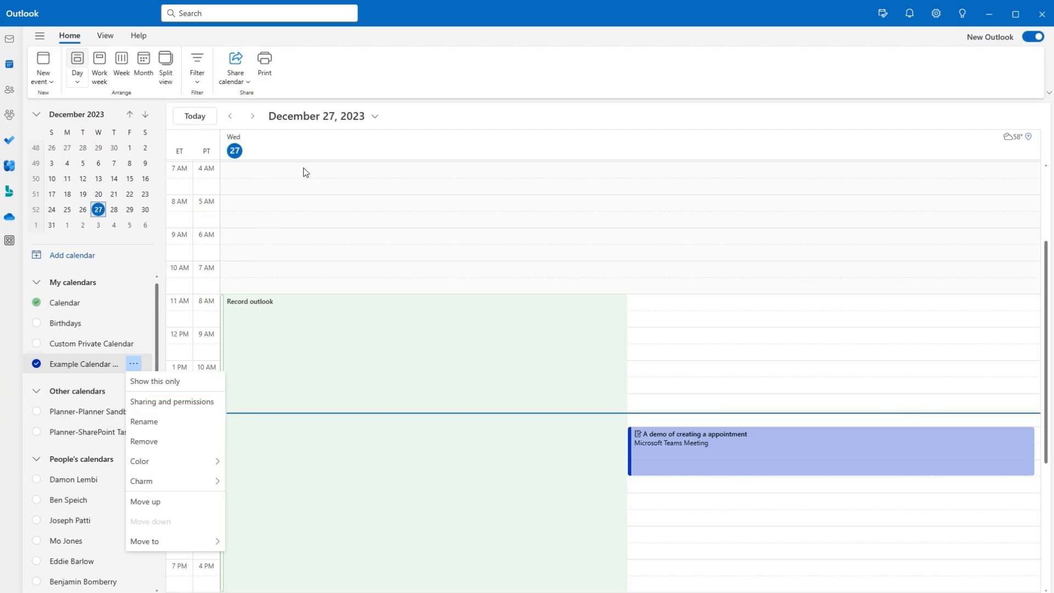
Step: Draft a sharing invitation for the example calendar to a colleague, view the permission levels, remove the recipient, and close without sharing
{"action": "left_click", "coordinate": [249, 88]}
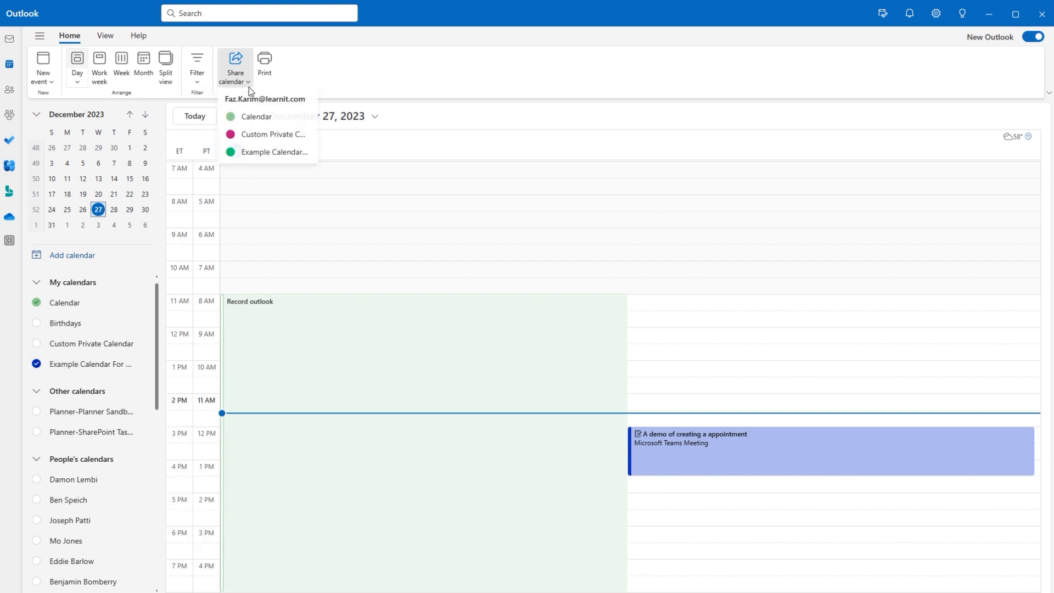
{"action": "left_click", "coordinate": [277, 154]}
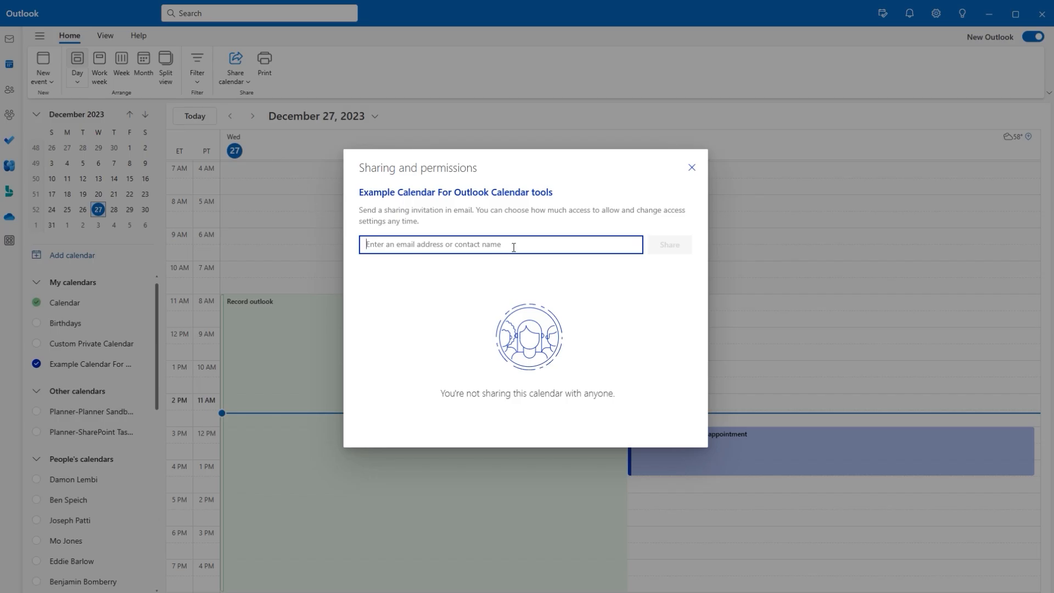
{"action": "type", "text": "jo"}
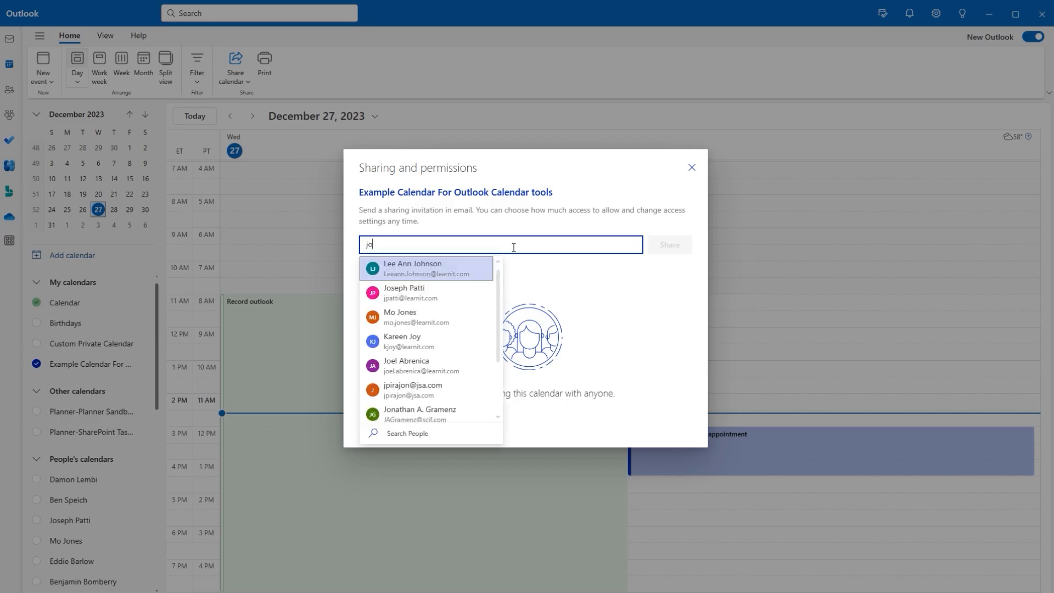
{"action": "left_click", "coordinate": [450, 294]}
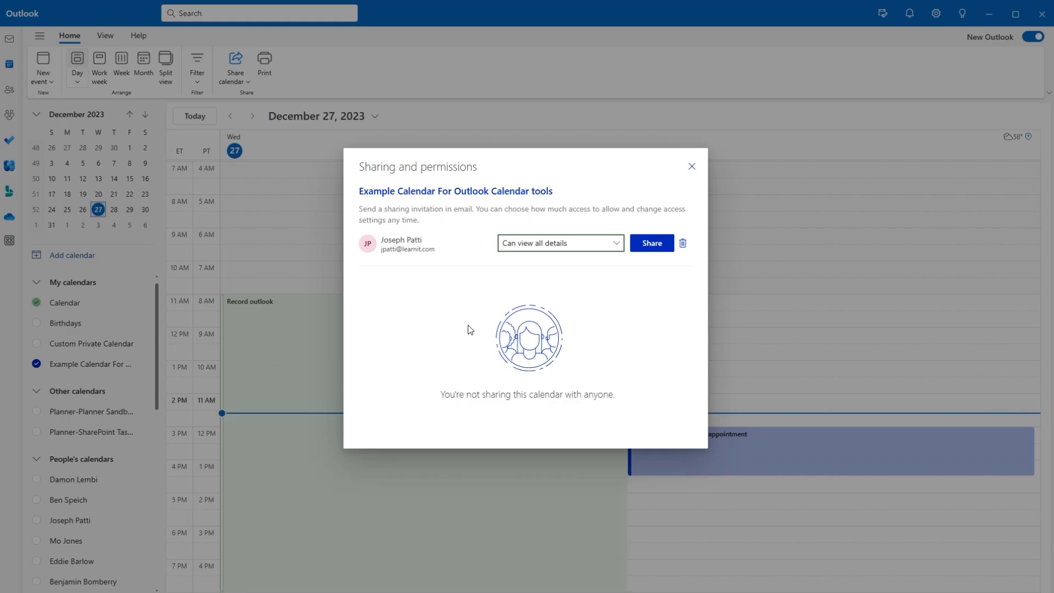
{"action": "left_click", "coordinate": [616, 245]}
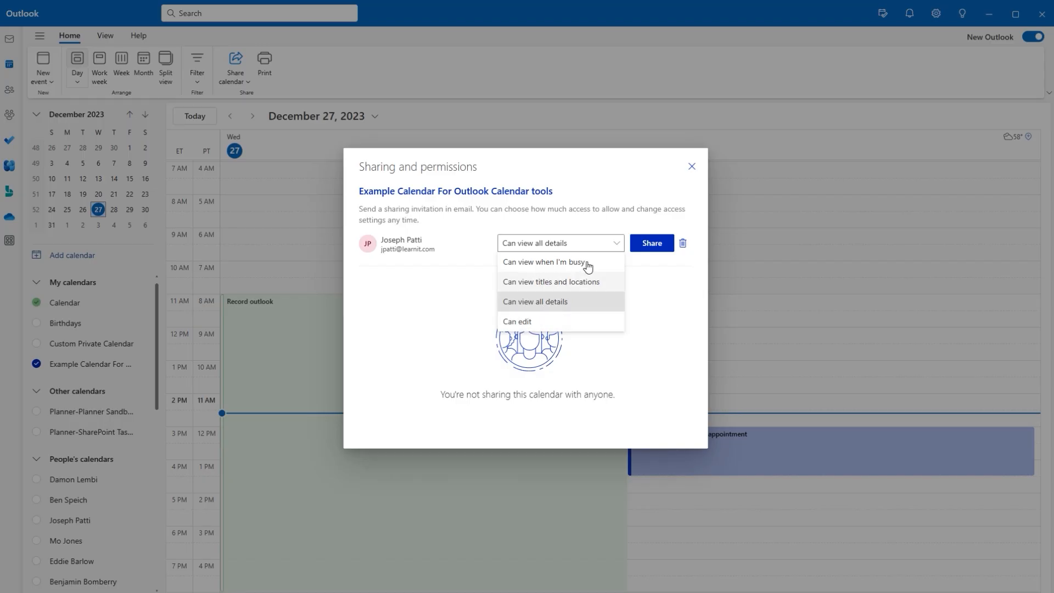
{"action": "left_click", "coordinate": [633, 162]}
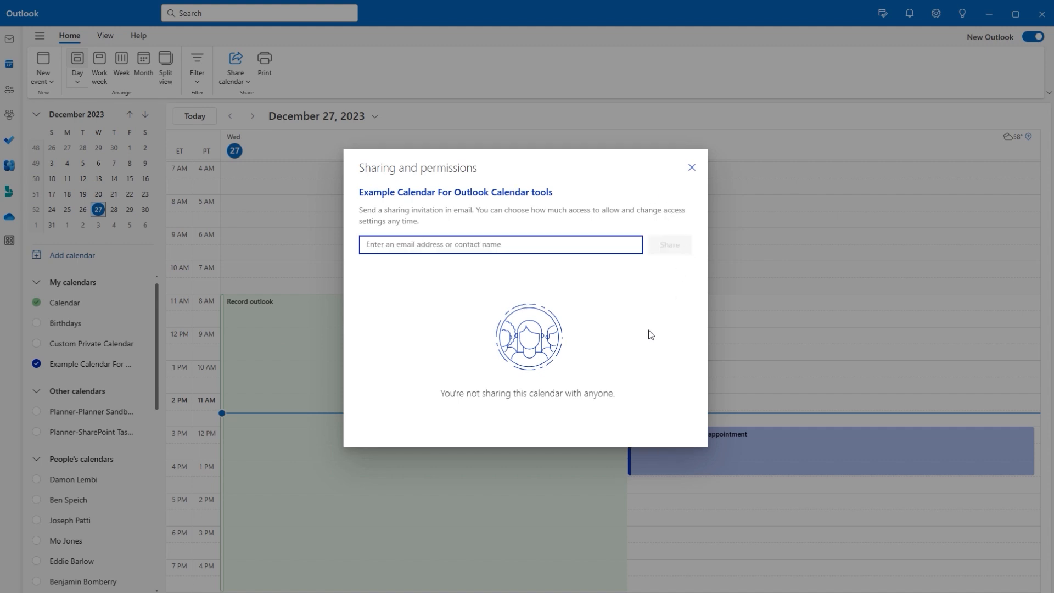
{"action": "left_click", "coordinate": [691, 167]}
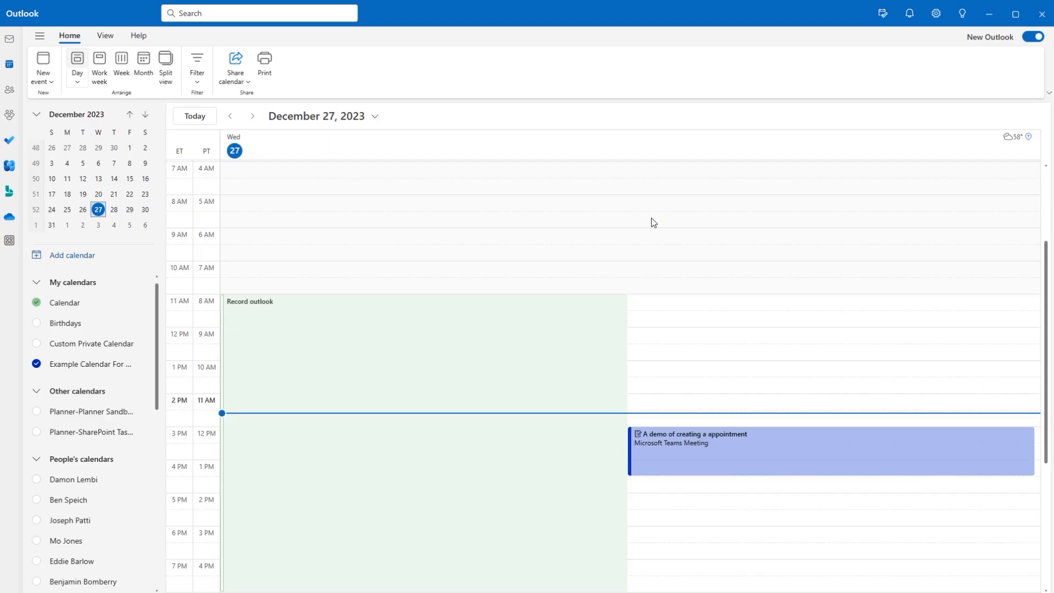
Step: Check the sharing and permissions of the main Calendar
{"action": "mouse_move", "coordinate": [149, 375]}
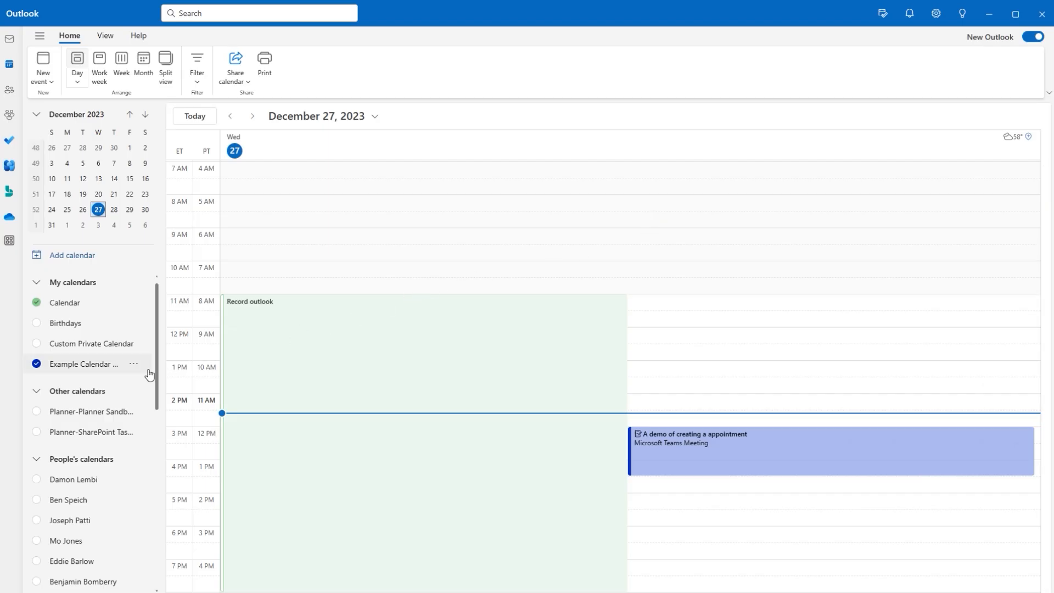
{"action": "left_click", "coordinate": [133, 302]}
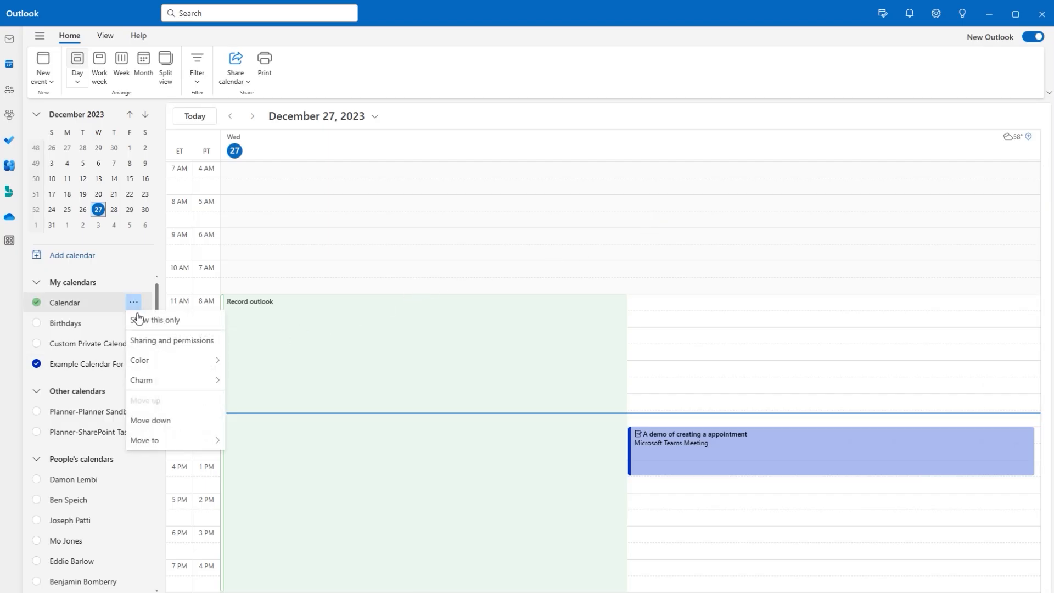
{"action": "left_click", "coordinate": [155, 341]}
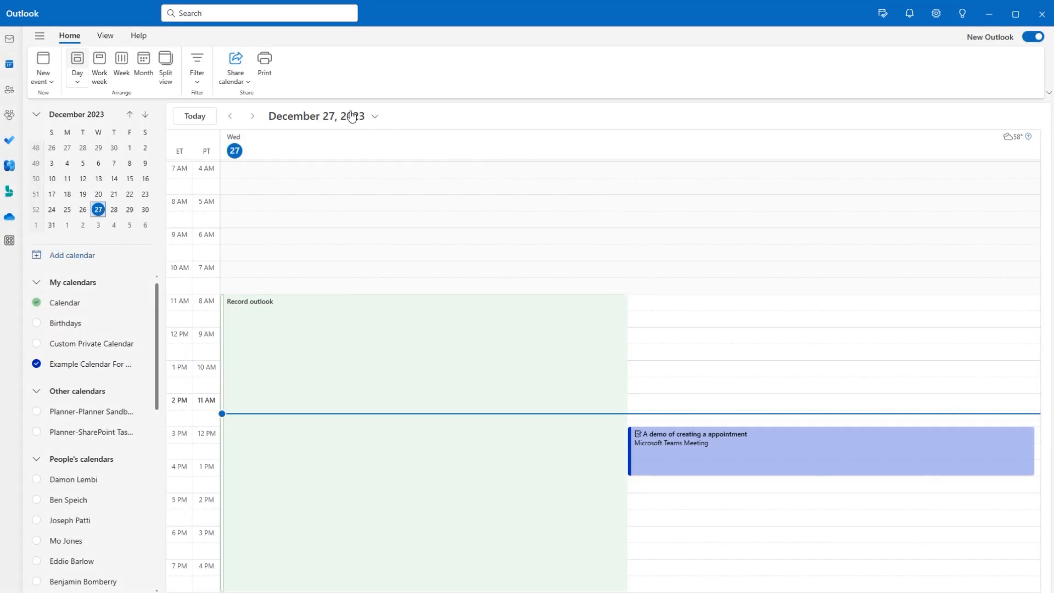
Step: Open the print preview for the selected calendars and check which calendar and view choices it offers
{"action": "left_click", "coordinate": [264, 81]}
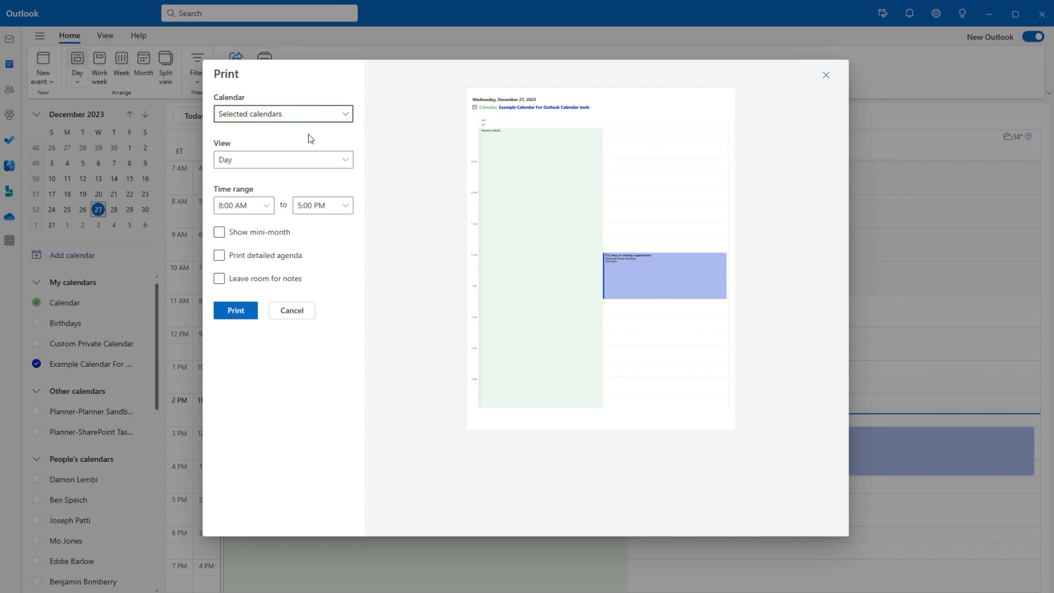
{"action": "left_click", "coordinate": [313, 119]}
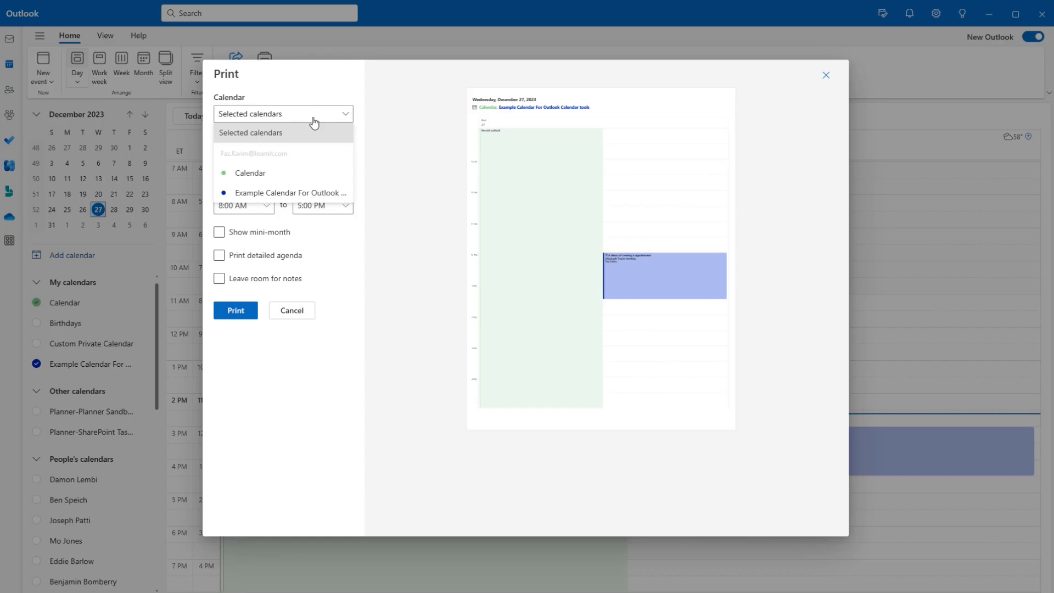
{"action": "left_click", "coordinate": [313, 118]}
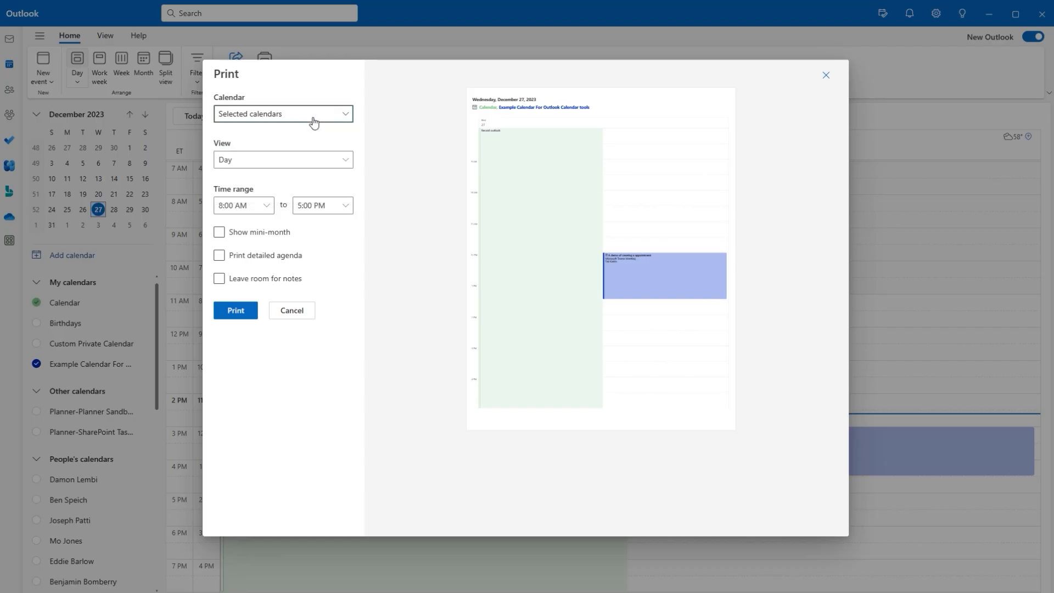
{"action": "left_click", "coordinate": [298, 161]}
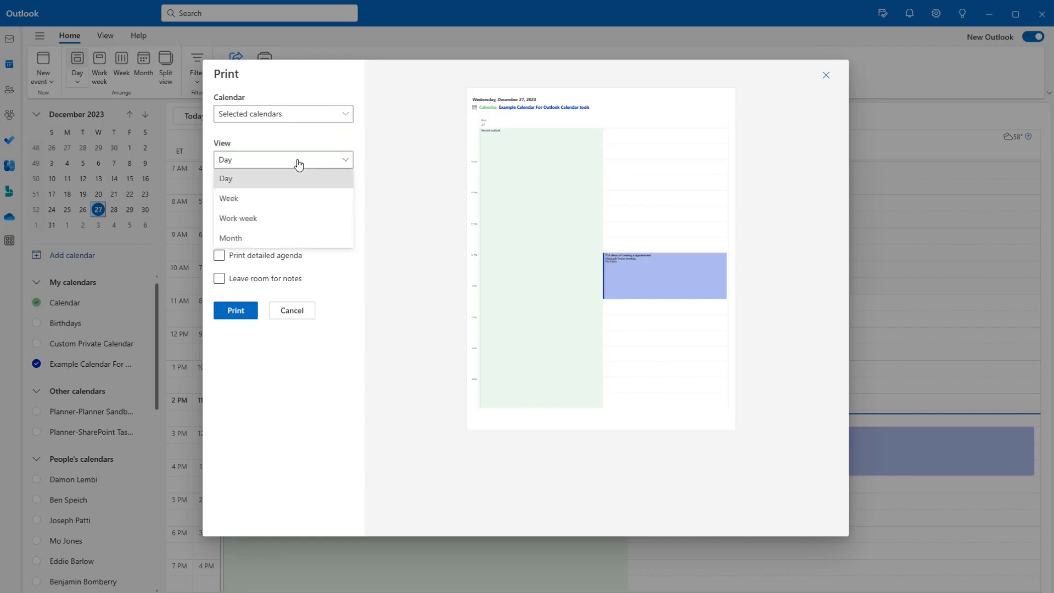
{"action": "left_click", "coordinate": [298, 161]}
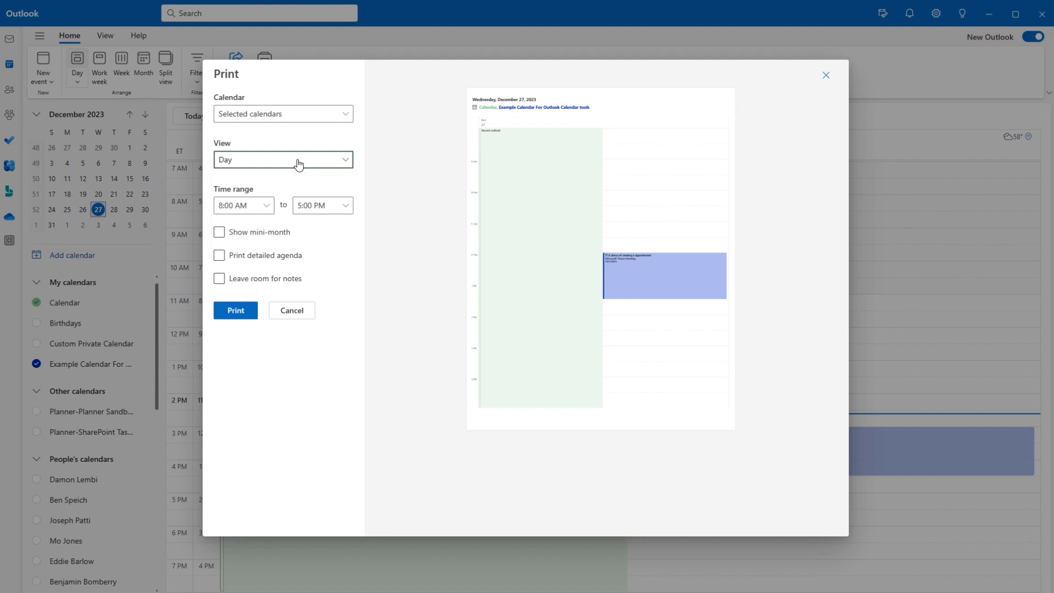
Step: Preview the day printout with the mini-month and detailed agenda, check the end-time choices, and close without printing
{"action": "left_click", "coordinate": [220, 233]}
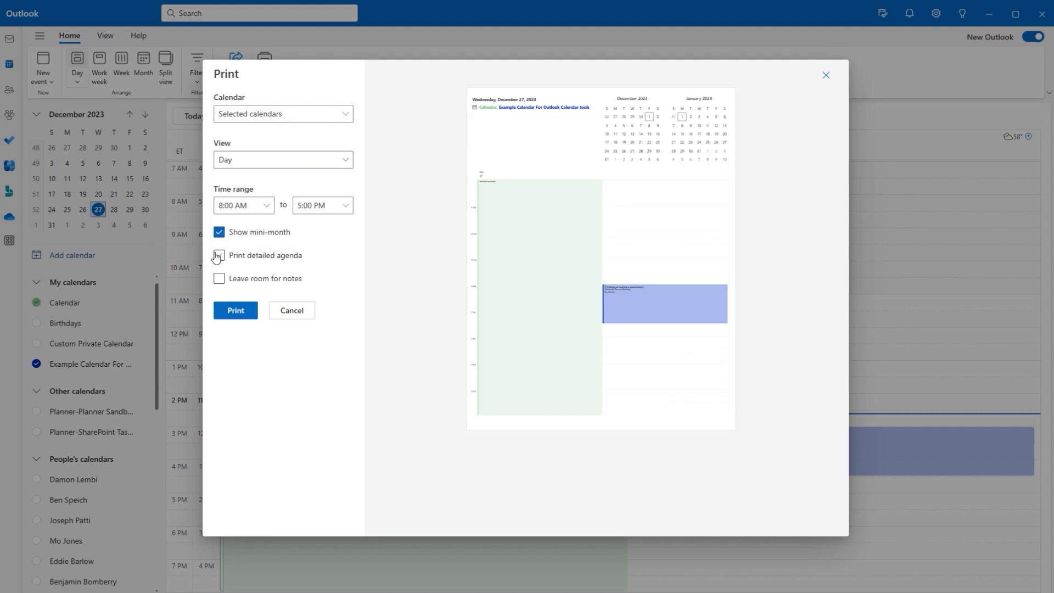
{"action": "left_click", "coordinate": [219, 256]}
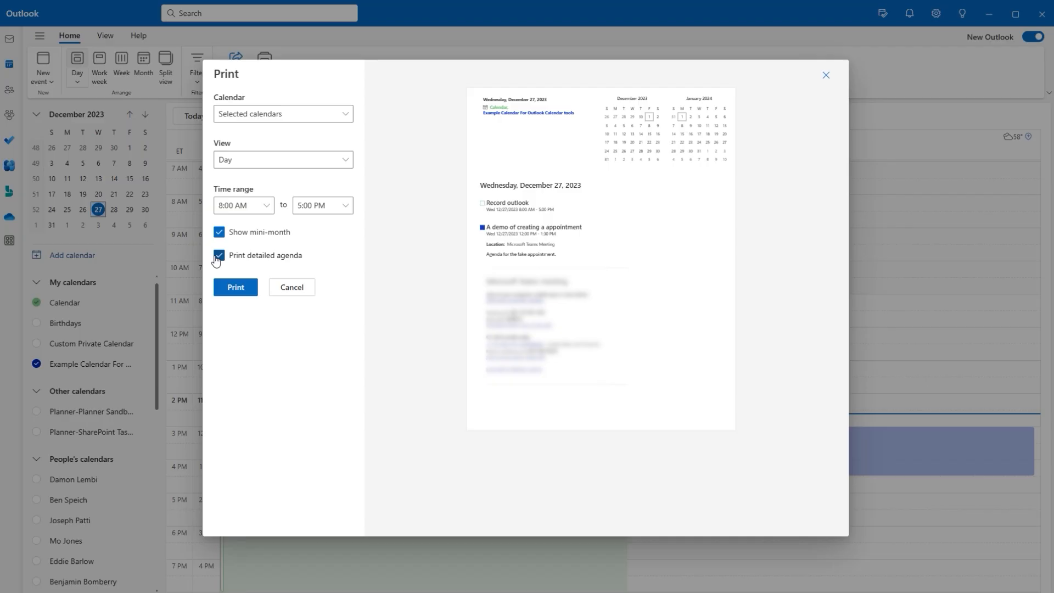
{"action": "left_click", "coordinate": [345, 206]}
{"action": "left_click", "coordinate": [345, 206]}
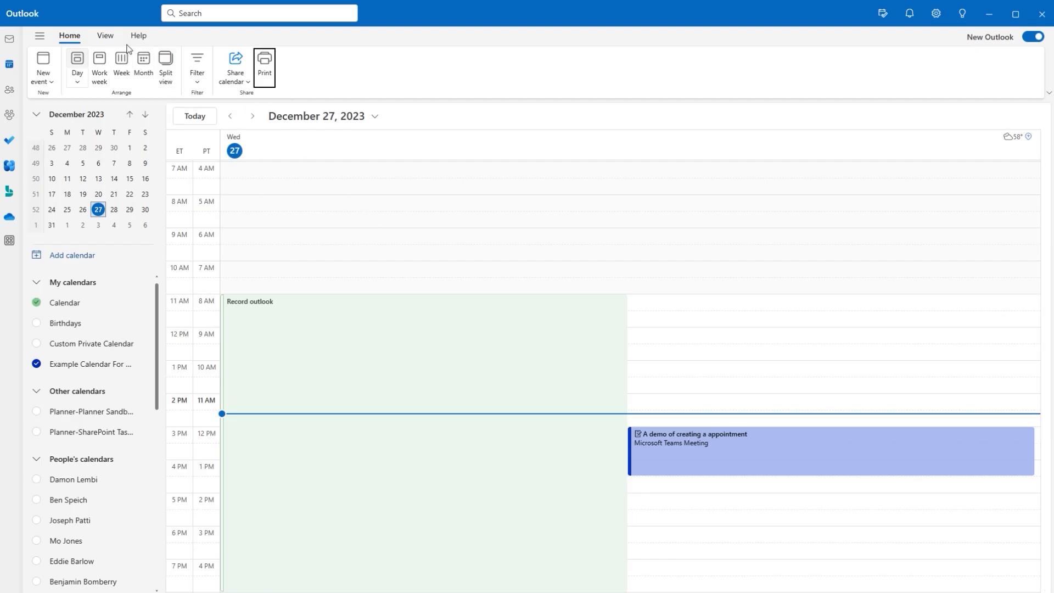
Step: Open the calendar settings and examine the View options for first day of the week, time scale, week numbers, time zones and global calendar
{"action": "left_click", "coordinate": [106, 36]}
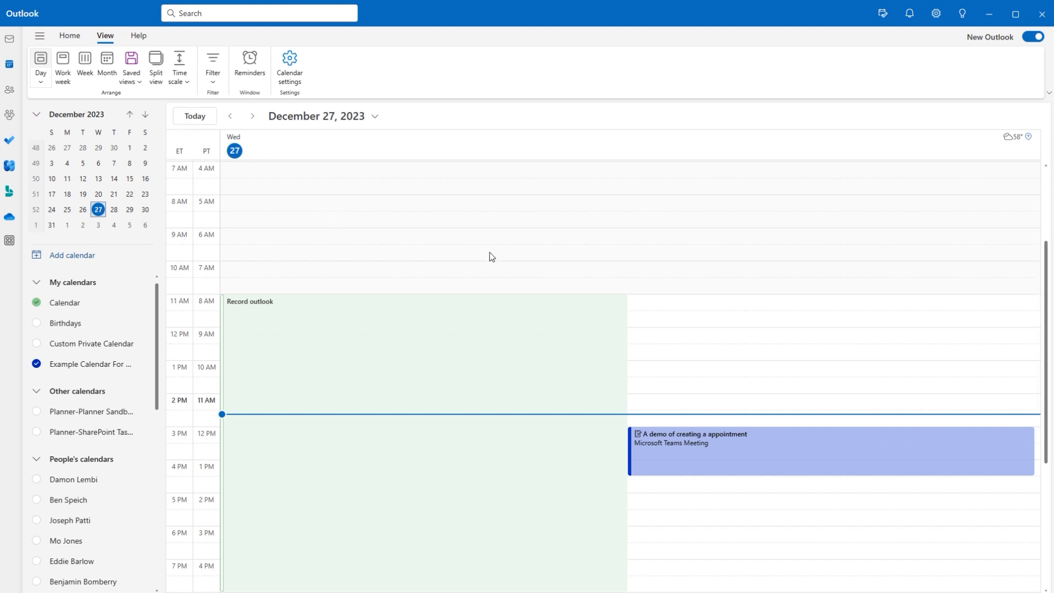
{"action": "left_click", "coordinate": [292, 87]}
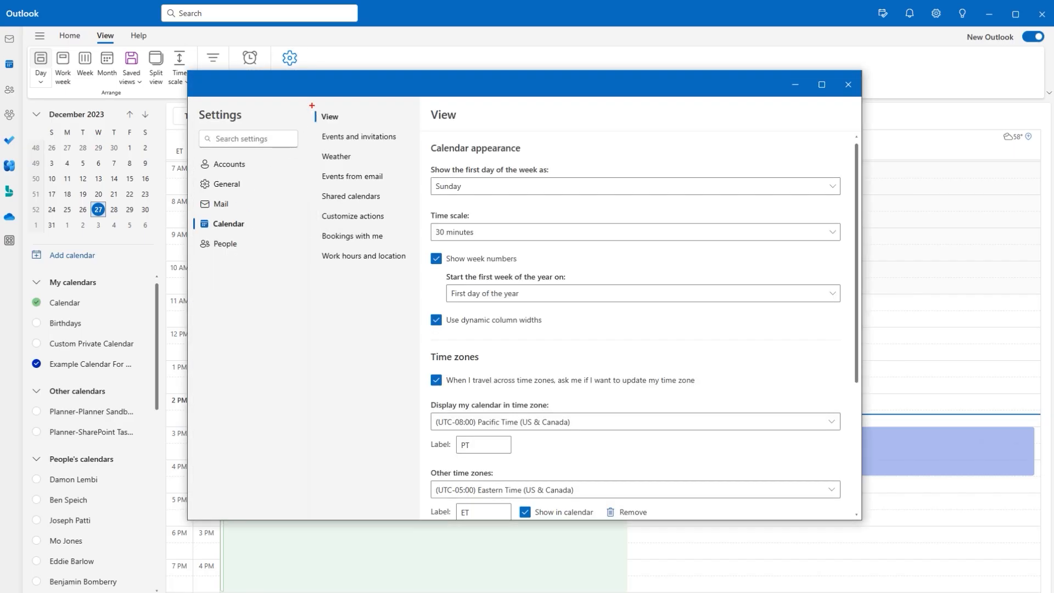
{"action": "left_click_drag", "start_coordinate": [312, 106], "coordinate": [344, 124]}
{"action": "left_click_drag", "start_coordinate": [436, 168], "coordinate": [417, 149]}
{"action": "left_click_drag", "start_coordinate": [32, 296], "coordinate": [23, 287]}
{"action": "left_click_drag", "start_coordinate": [433, 214], "coordinate": [410, 198]}
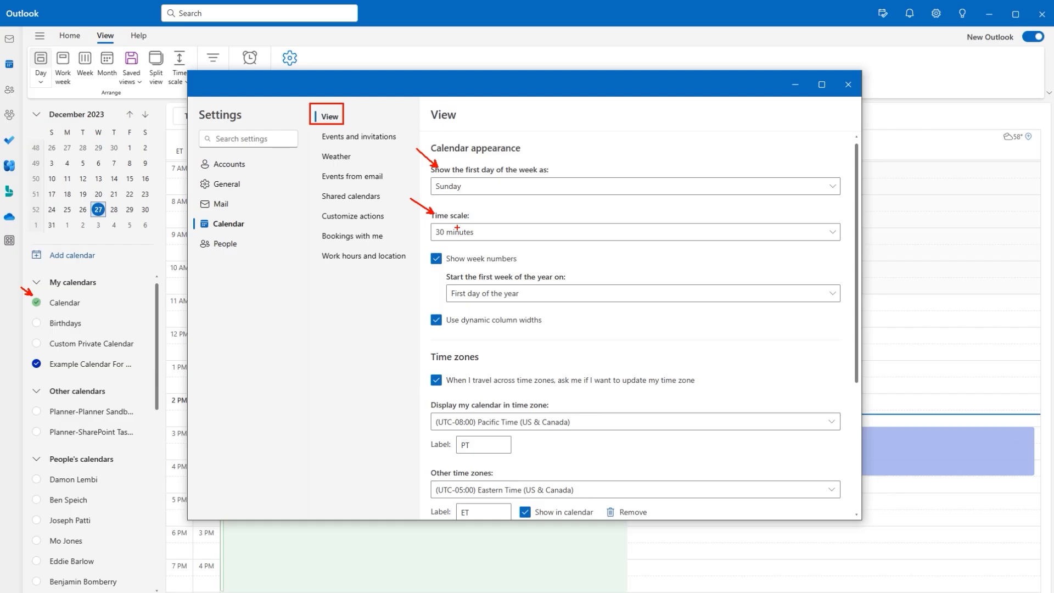
{"action": "left_click_drag", "start_coordinate": [429, 253], "coordinate": [413, 238]}
{"action": "key", "text": "Escape"}
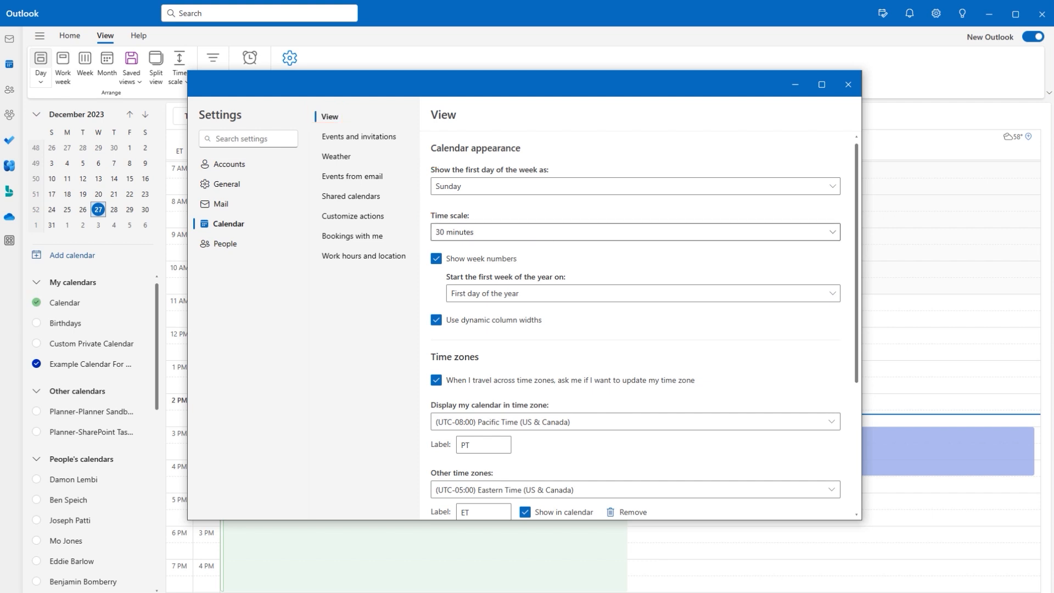
{"action": "scroll", "coordinate": [542, 242], "scroll_direction": "down", "scroll_amount": 2}
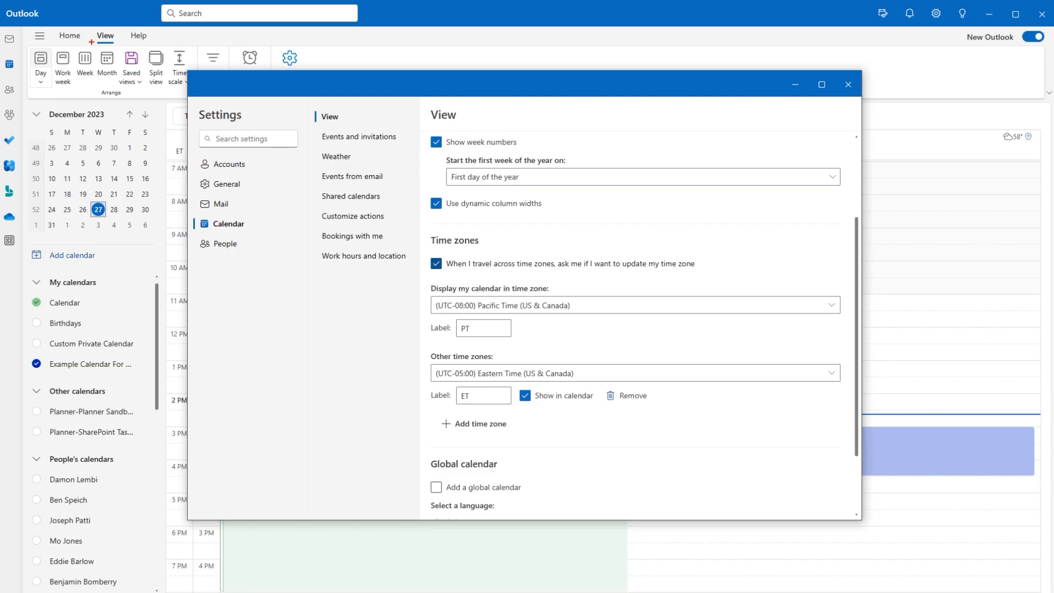
{"action": "left_click_drag", "start_coordinate": [91, 42], "coordinate": [119, 81]}
{"action": "key", "text": "Escape"}
{"action": "scroll", "coordinate": [525, 228], "scroll_direction": "down", "scroll_amount": 2}
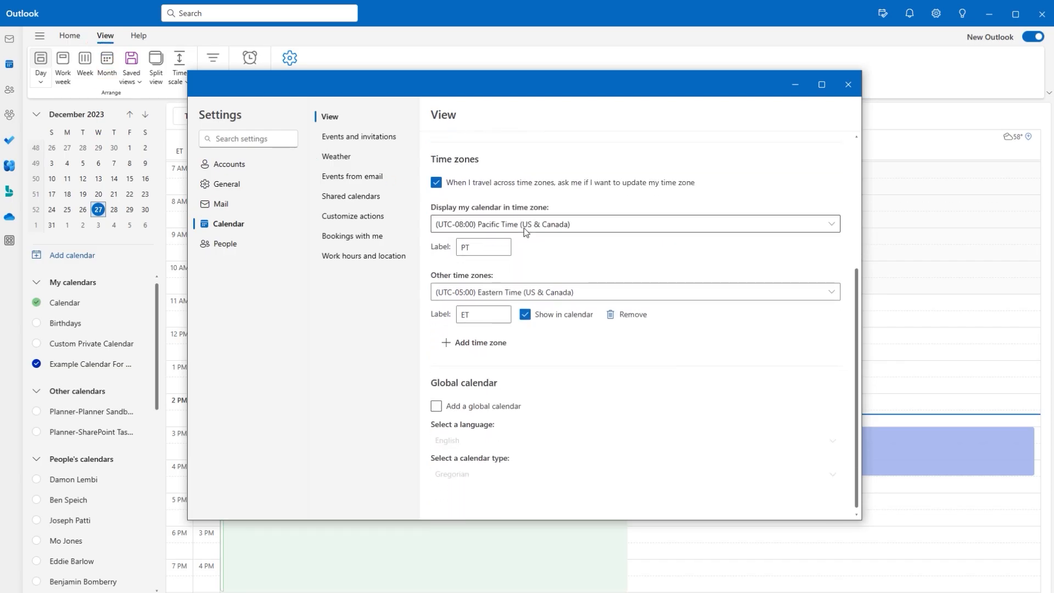
Step: Try Zoom as the online meeting provider for created events, switch back to Microsoft Teams, and view the weather settings
{"action": "left_click", "coordinate": [325, 142]}
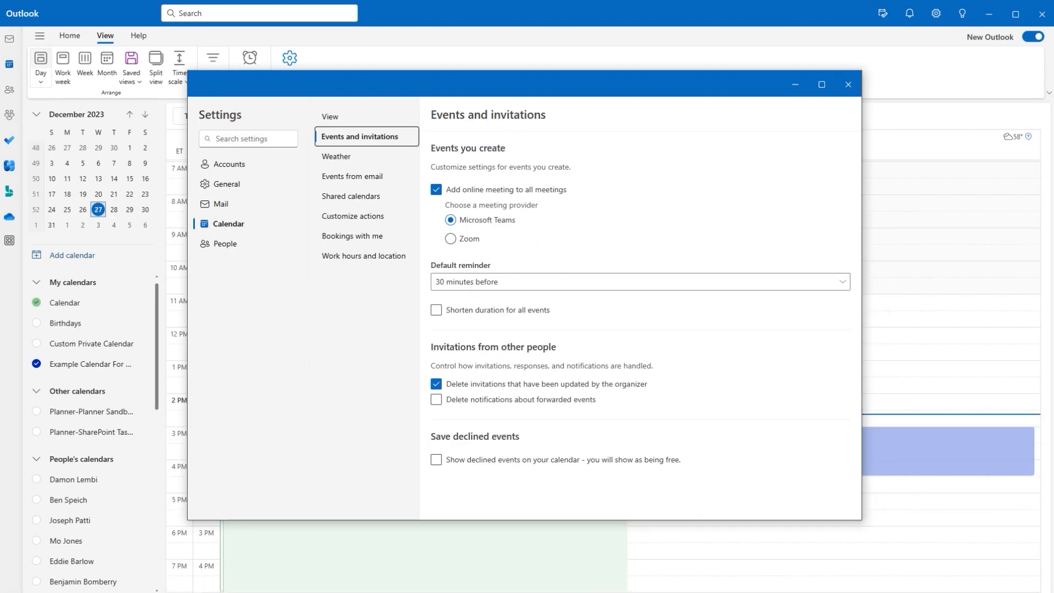
{"action": "left_click", "coordinate": [450, 240]}
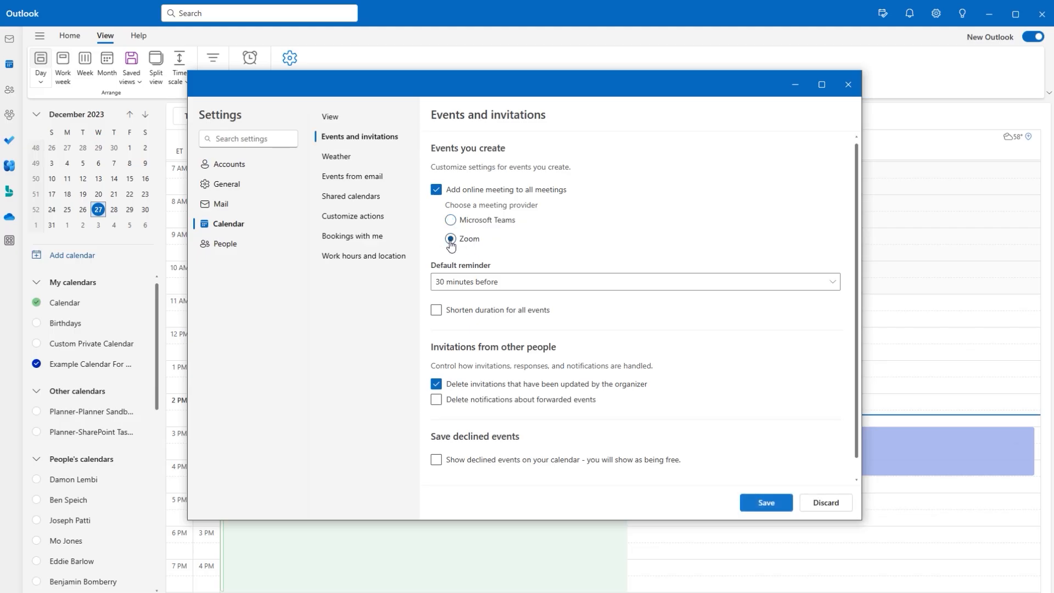
{"action": "left_click", "coordinate": [449, 220]}
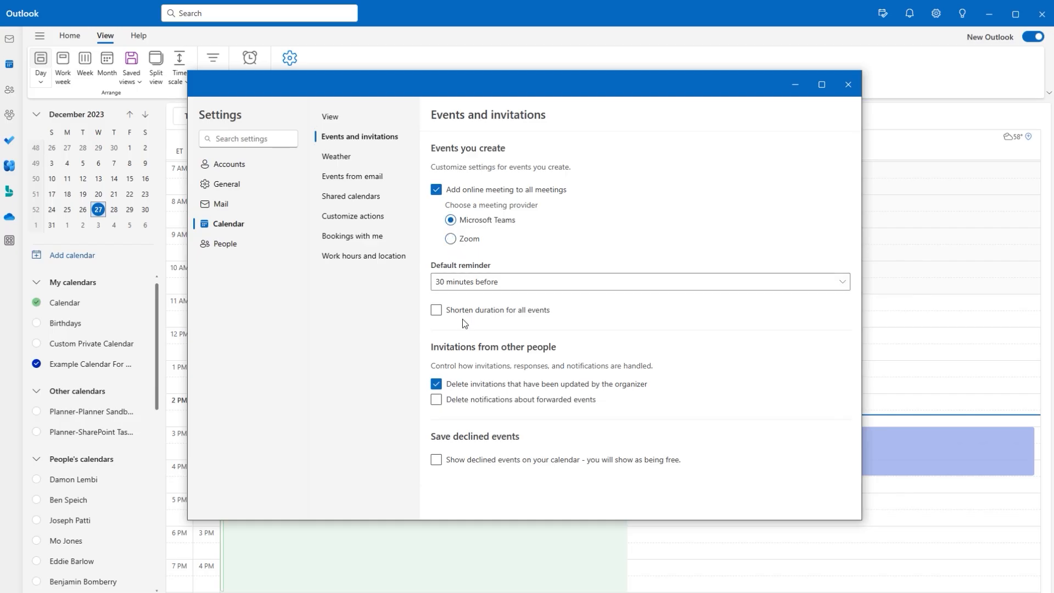
{"action": "left_click", "coordinate": [321, 159]}
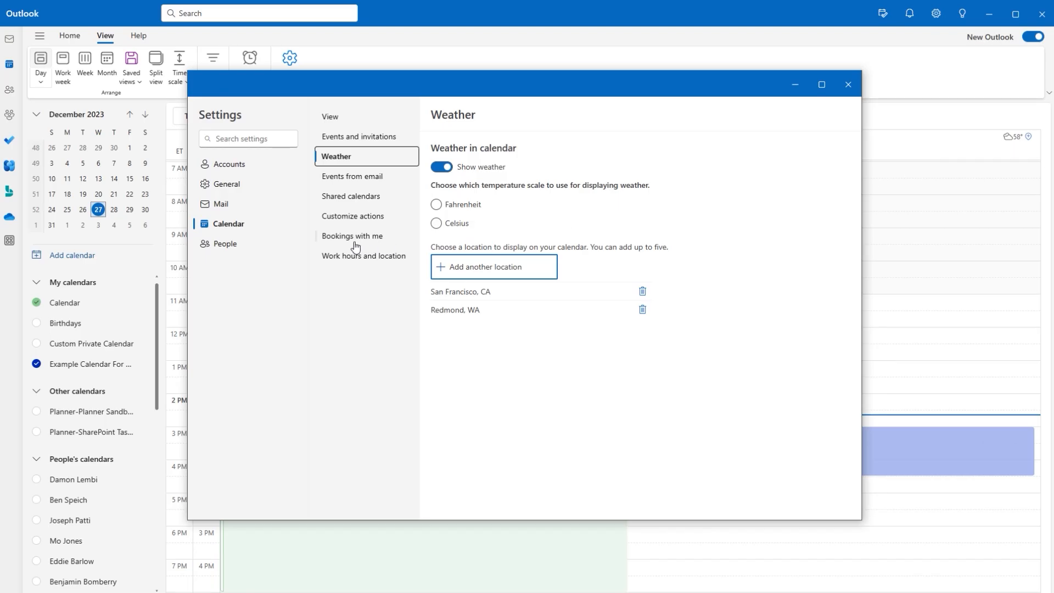
Step: In the shared calendar settings, prepare Calendar for publishing with the Can view all details permission, without publishing it
{"action": "left_click", "coordinate": [358, 197]}
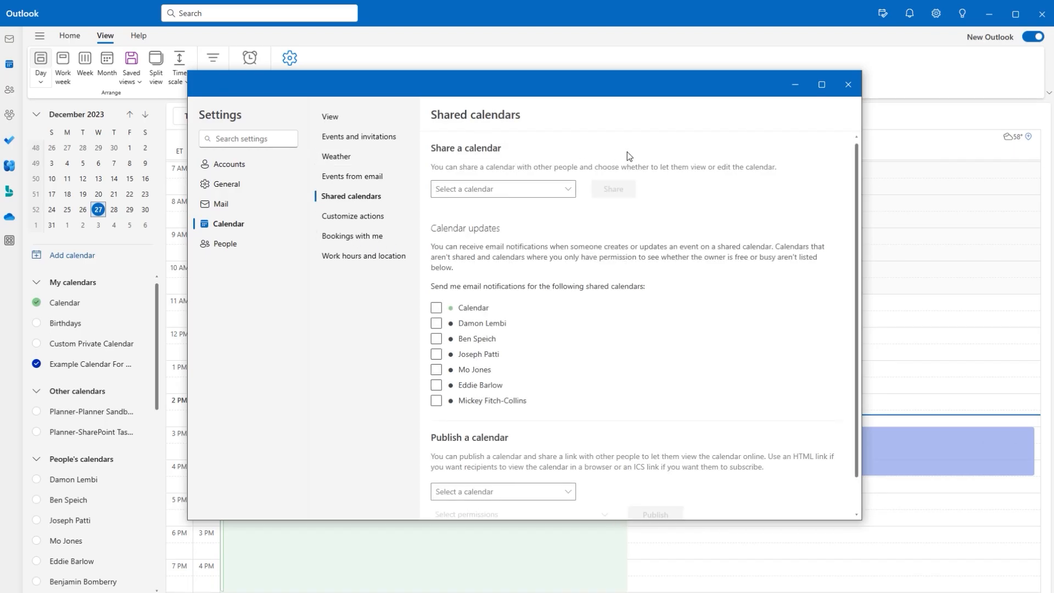
{"action": "scroll", "coordinate": [659, 143], "scroll_direction": "down", "scroll_amount": 1}
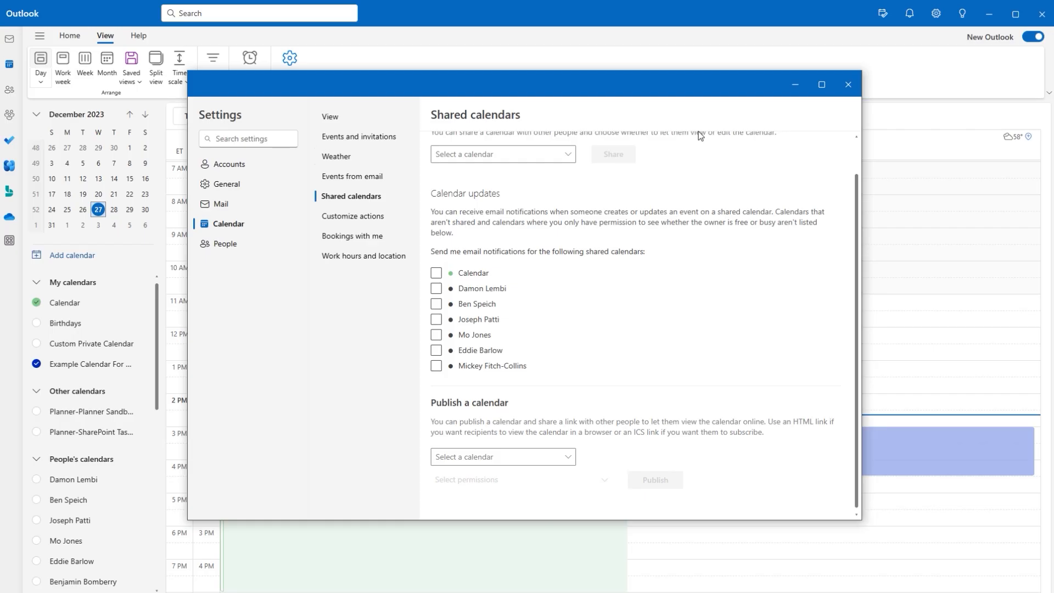
{"action": "left_click", "coordinate": [548, 456]}
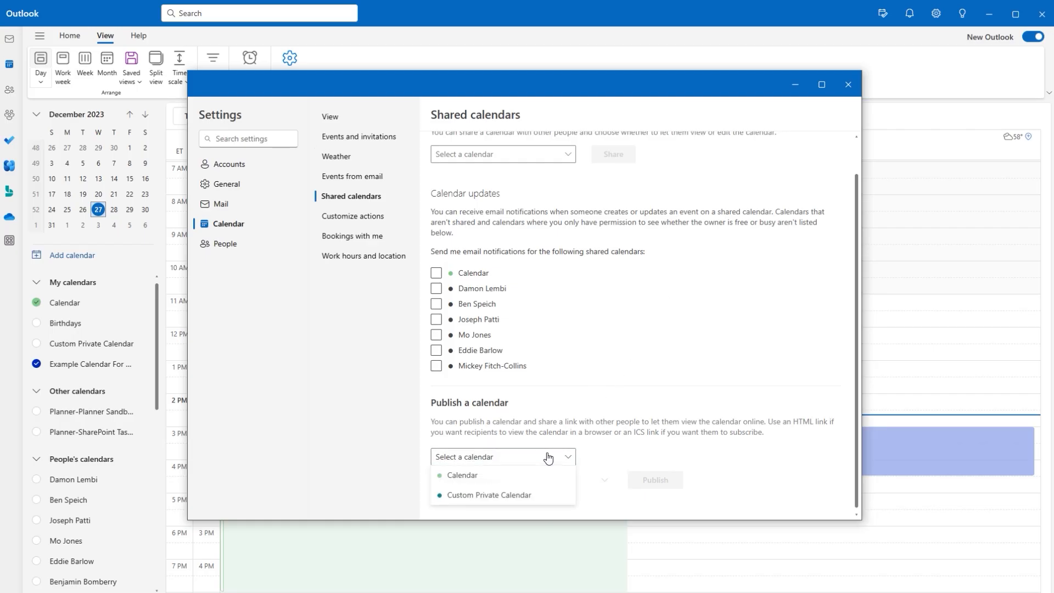
{"action": "left_click", "coordinate": [537, 476]}
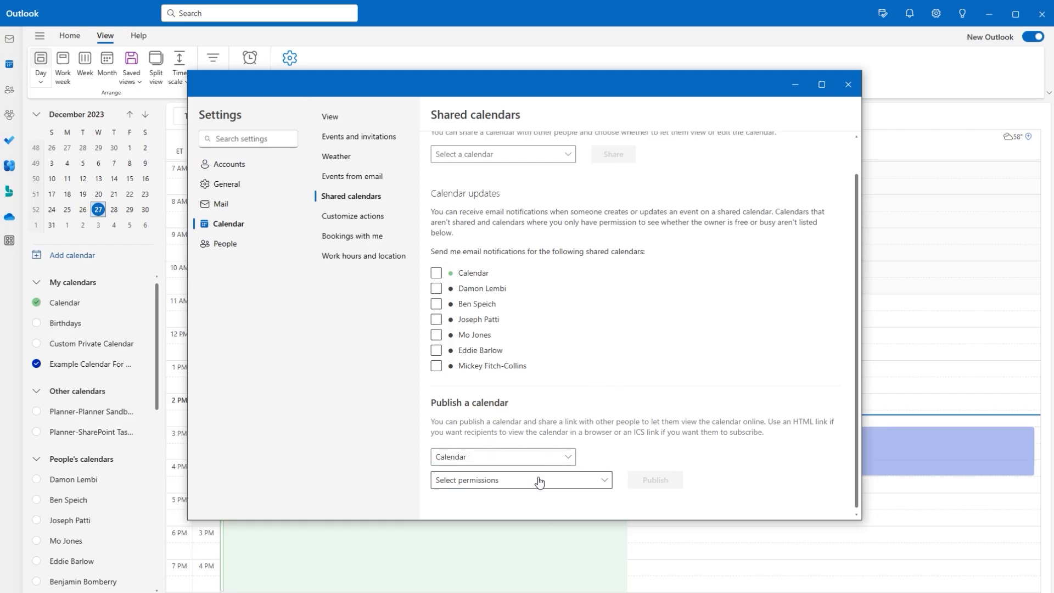
{"action": "left_click", "coordinate": [538, 482]}
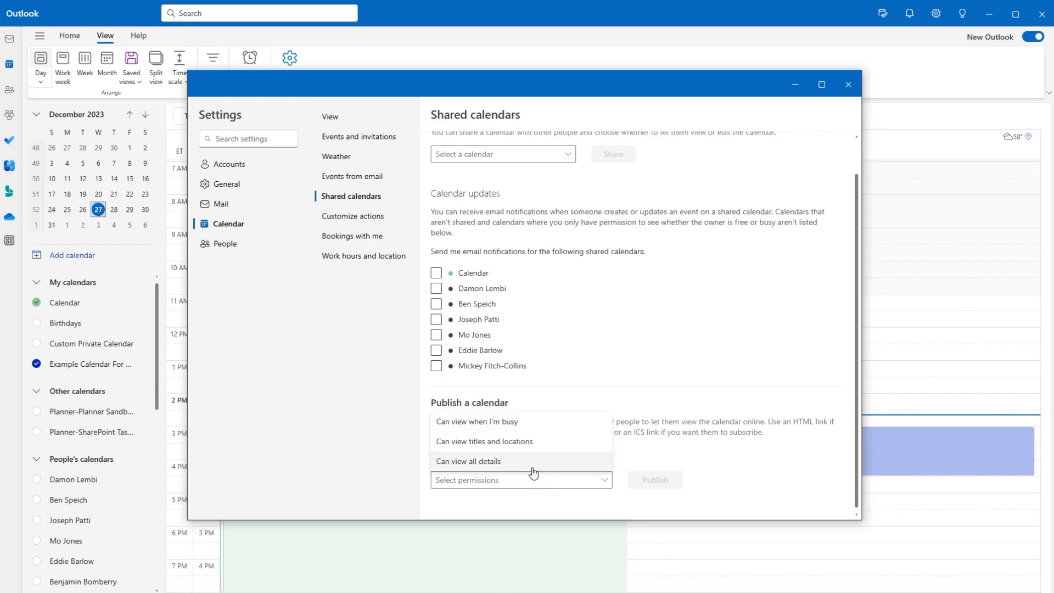
{"action": "left_click", "coordinate": [533, 467]}
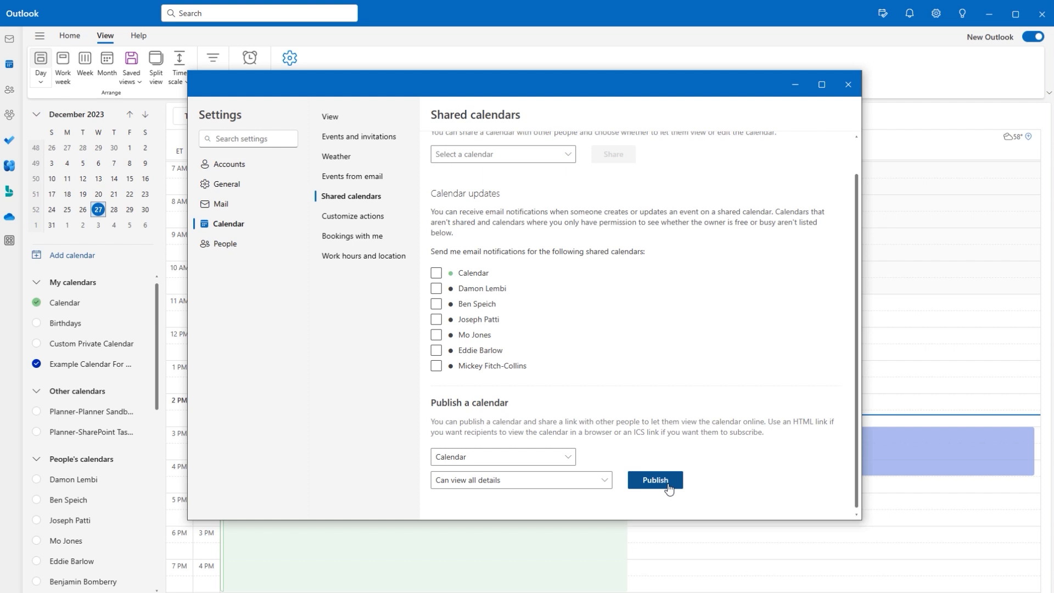
Step: Read the Bookings with me information in the calendar settings, and view the work hours and location settings
{"action": "left_click", "coordinate": [363, 237]}
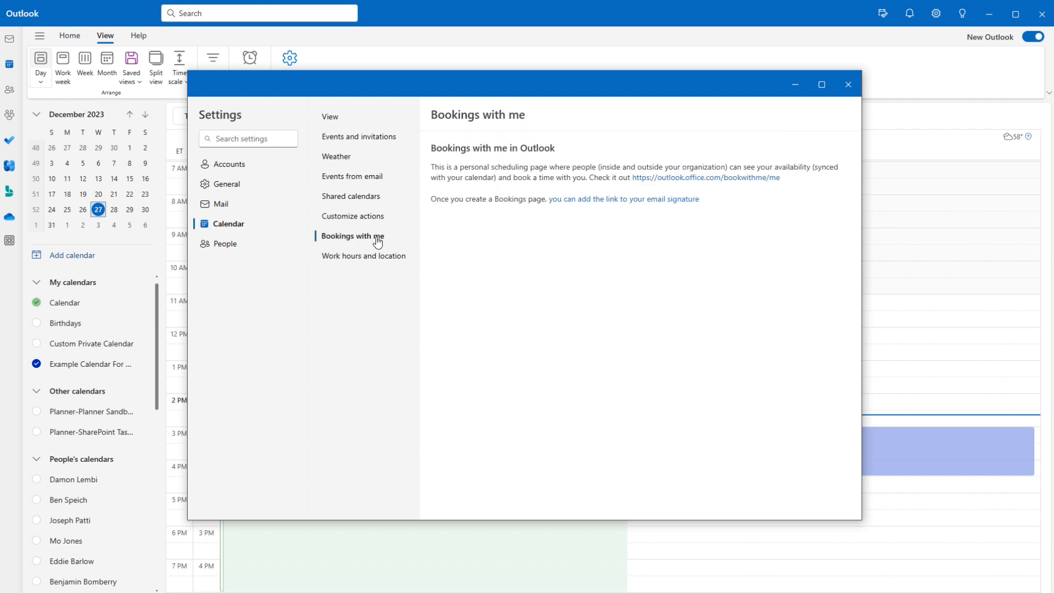
{"action": "key", "text": "ctrl+2"}
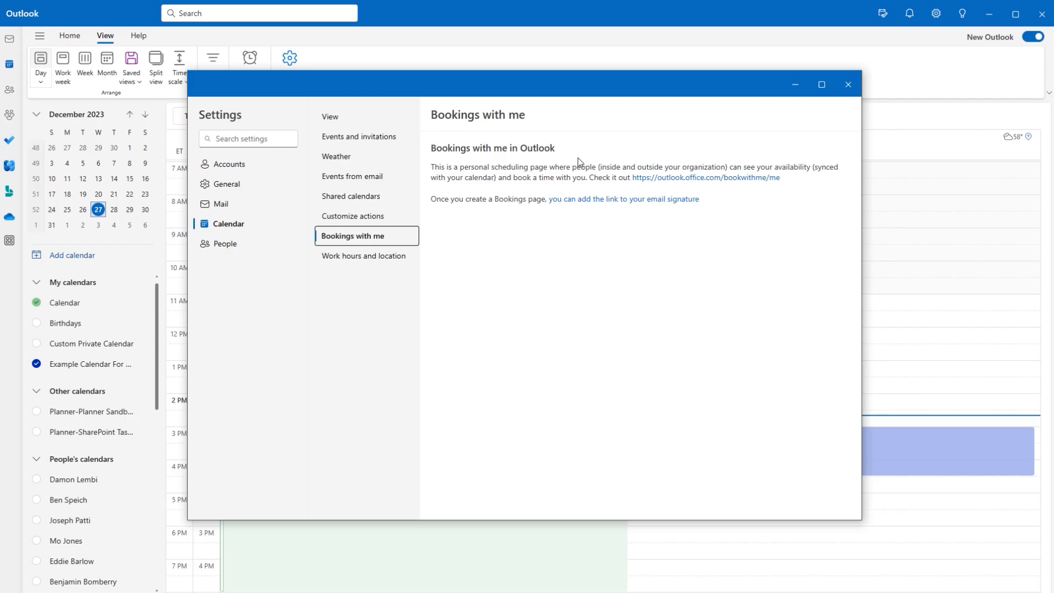
{"action": "left_click_drag", "start_coordinate": [609, 158], "coordinate": [609, 139]}
{"action": "mouse_move", "coordinate": [472, 211]}
{"action": "left_mouse_down"}
{"action": "mouse_move", "coordinate": [701, 212]}
{"action": "mouse_move", "coordinate": [702, 201]}
{"action": "mouse_move", "coordinate": [726, 199]}
{"action": "left_mouse_up"}
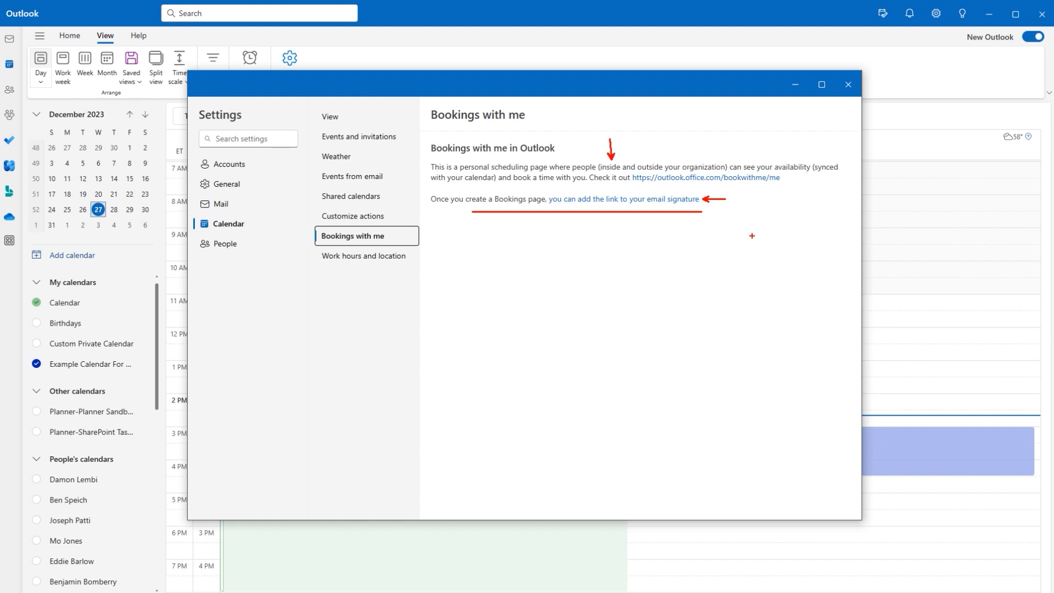
{"action": "key", "text": "Escape"}
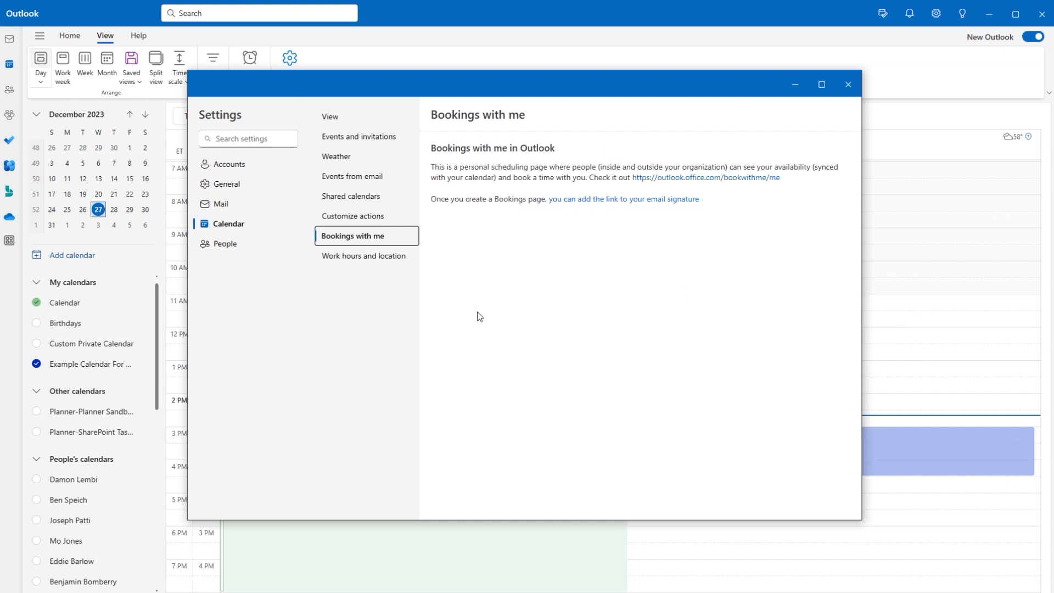
{"action": "left_click", "coordinate": [378, 256]}
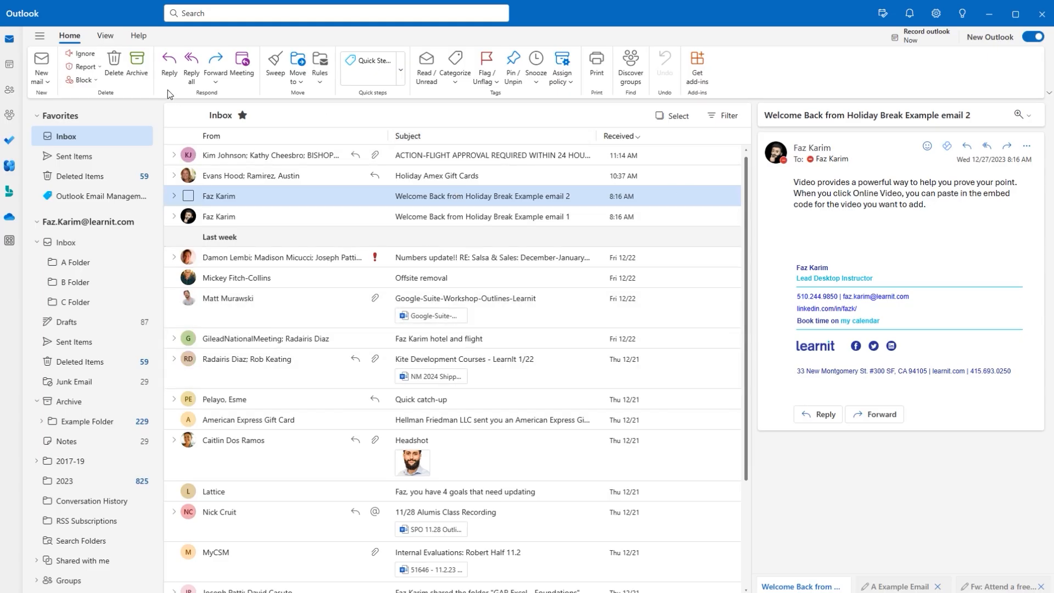
Step: View the Classic and Simplified ribbon layout options without changing the current ribbon
{"action": "left_click", "coordinate": [103, 35]}
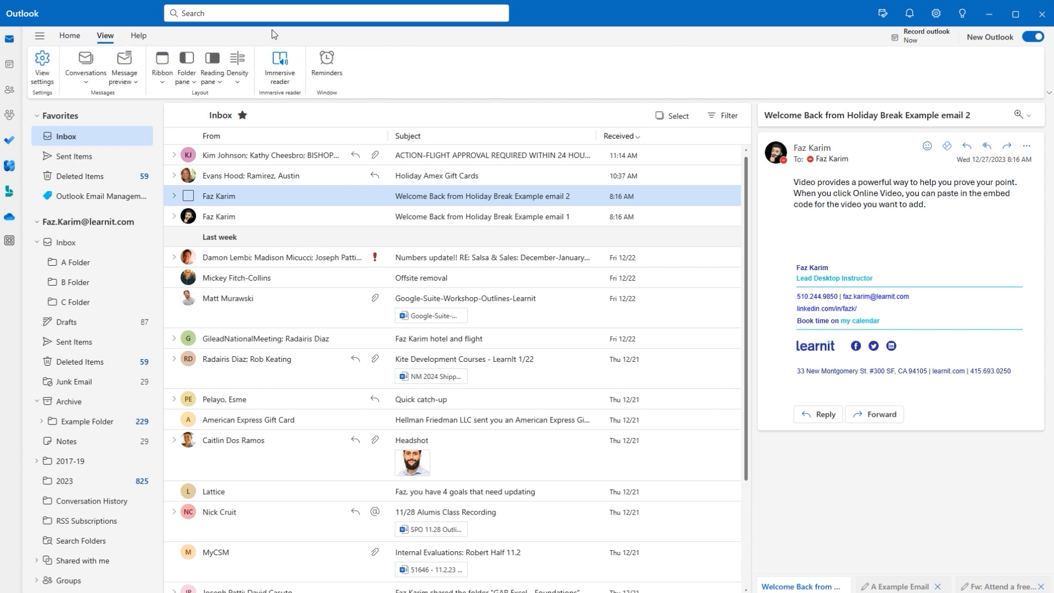
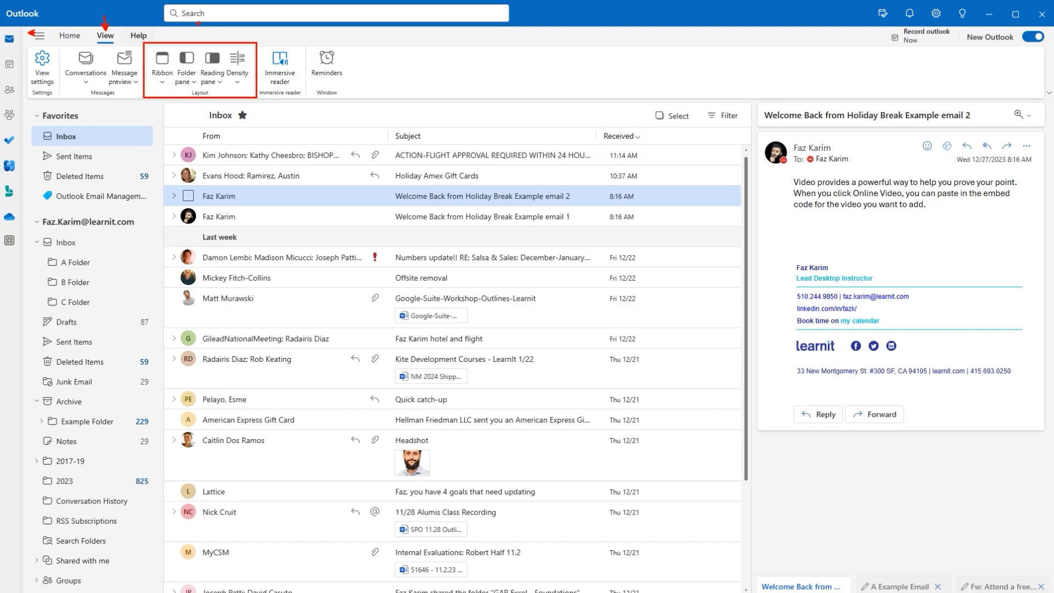
{"action": "left_click", "coordinate": [163, 81]}
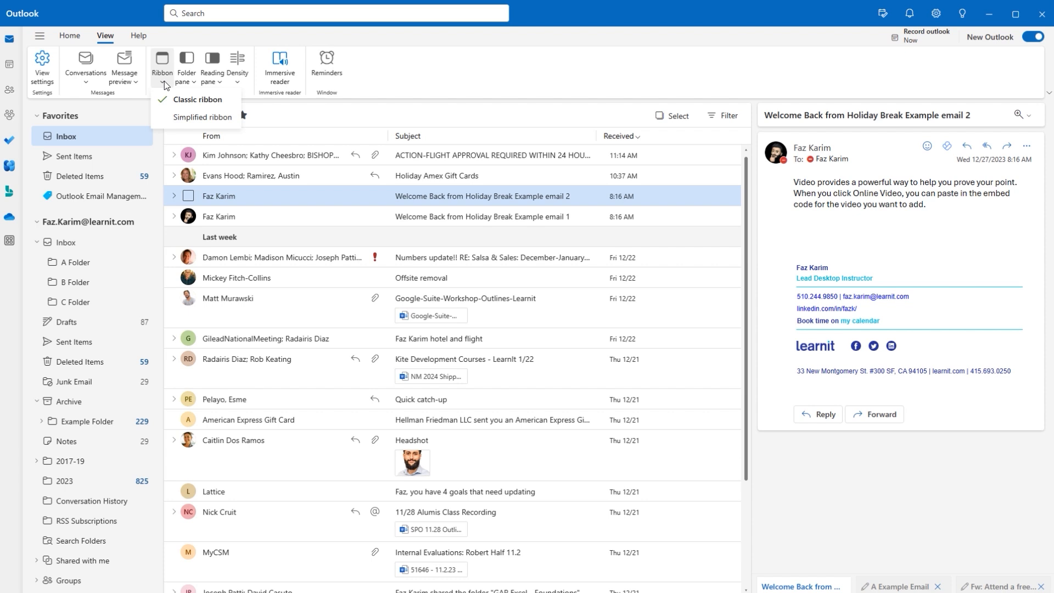
{"action": "left_click", "coordinate": [1049, 93]}
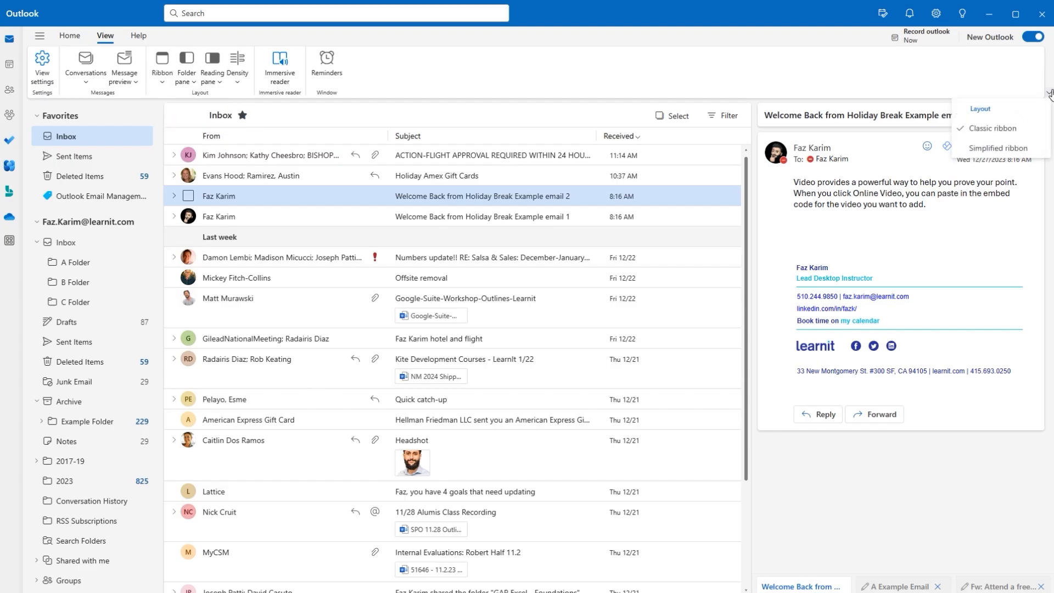
{"action": "left_click", "coordinate": [843, 90]}
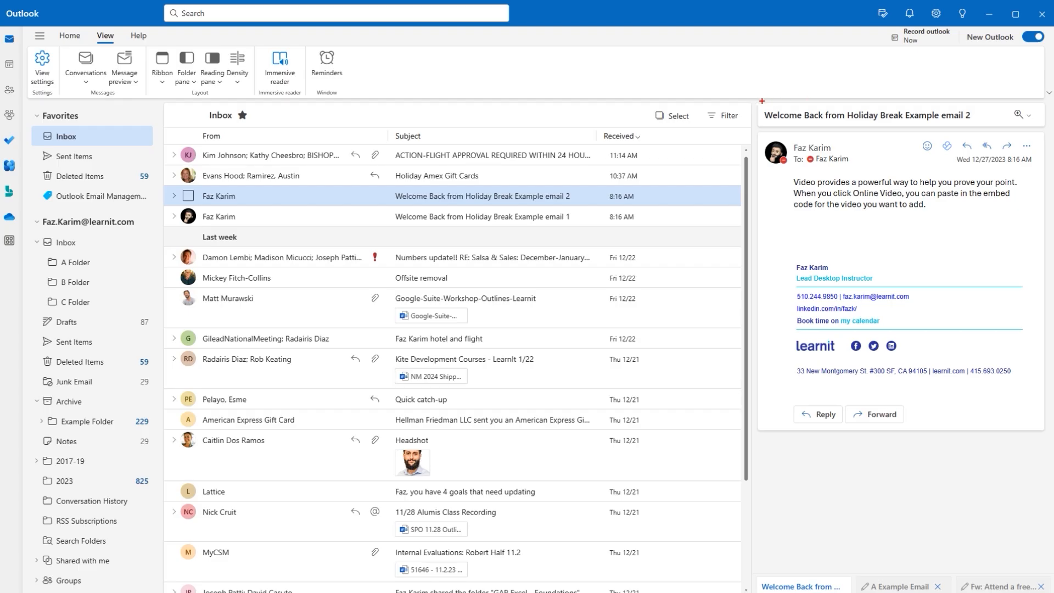
Step: Show the reading pane on the bottom, hide it completely, and return it to the right
{"action": "mouse_move", "coordinate": [753, 97]}
{"action": "left_mouse_down"}
{"action": "mouse_move", "coordinate": [884, 402]}
{"action": "mouse_move", "coordinate": [990, 528]}
{"action": "mouse_move", "coordinate": [1051, 574]}
{"action": "left_mouse_up"}
{"action": "key", "text": "Escape"}
{"action": "left_click", "coordinate": [212, 77]}
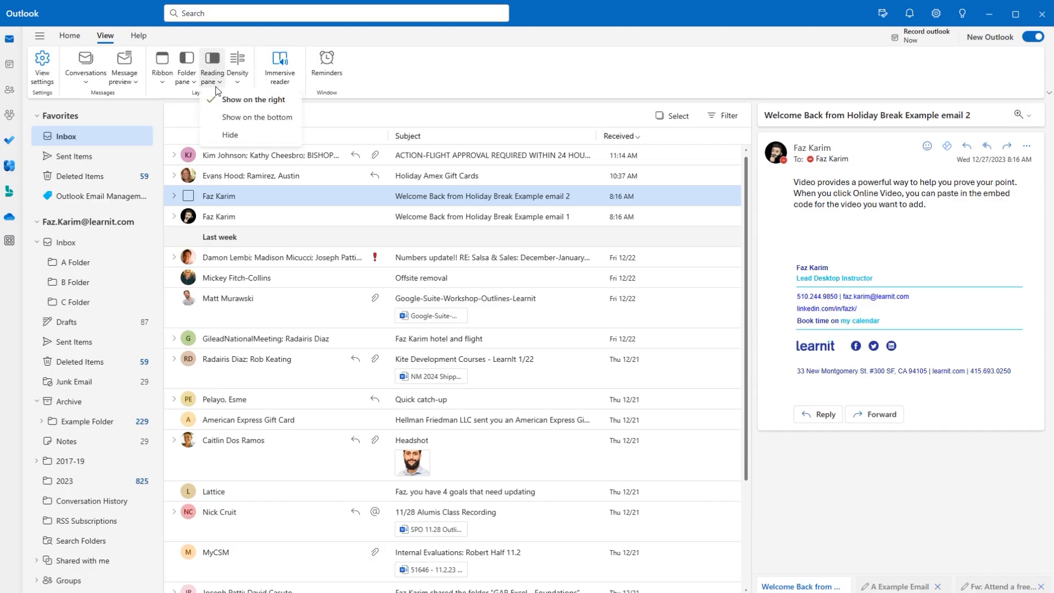
{"action": "left_click", "coordinate": [257, 116]}
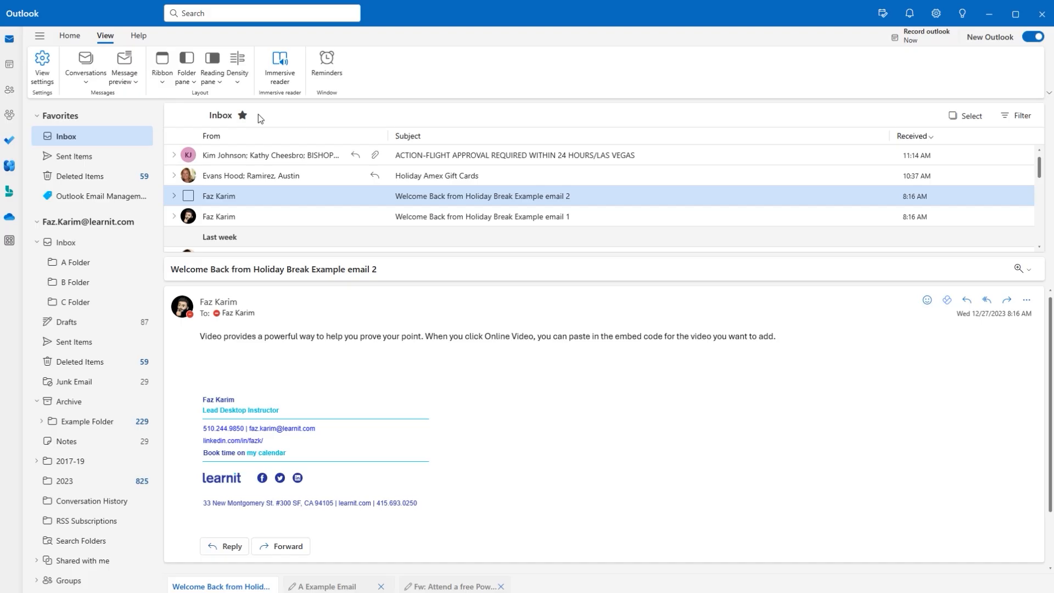
{"action": "left_click", "coordinate": [212, 77]}
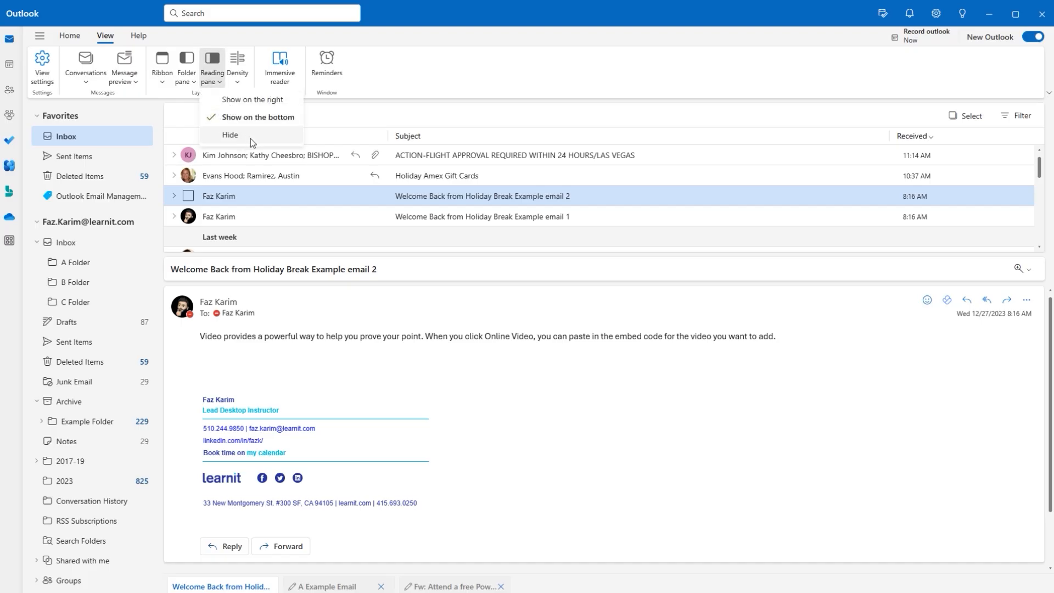
{"action": "left_click", "coordinate": [250, 137]}
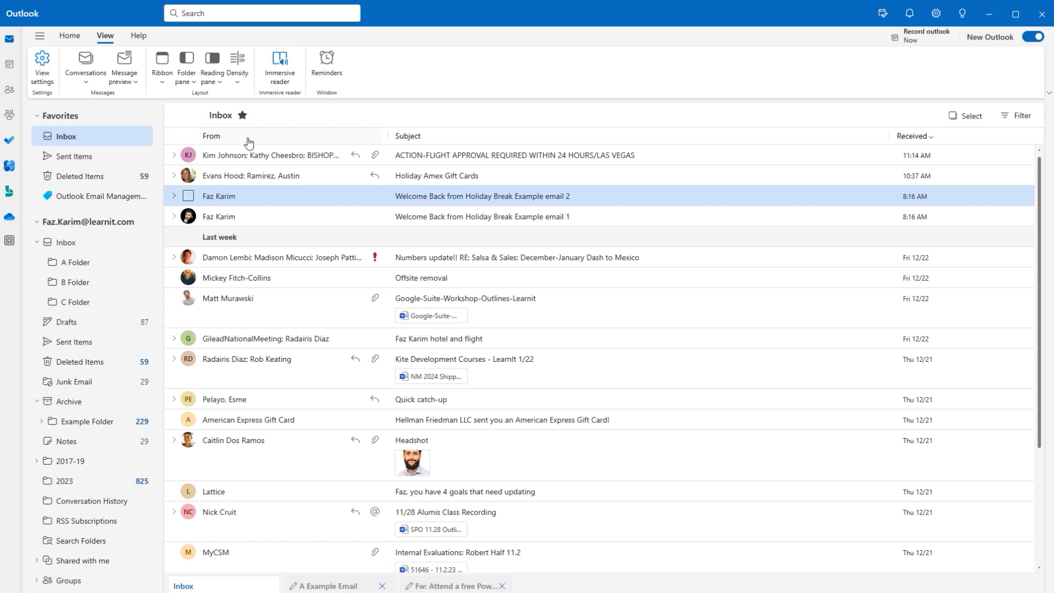
{"action": "left_click", "coordinate": [211, 77]}
{"action": "left_click", "coordinate": [238, 105]}
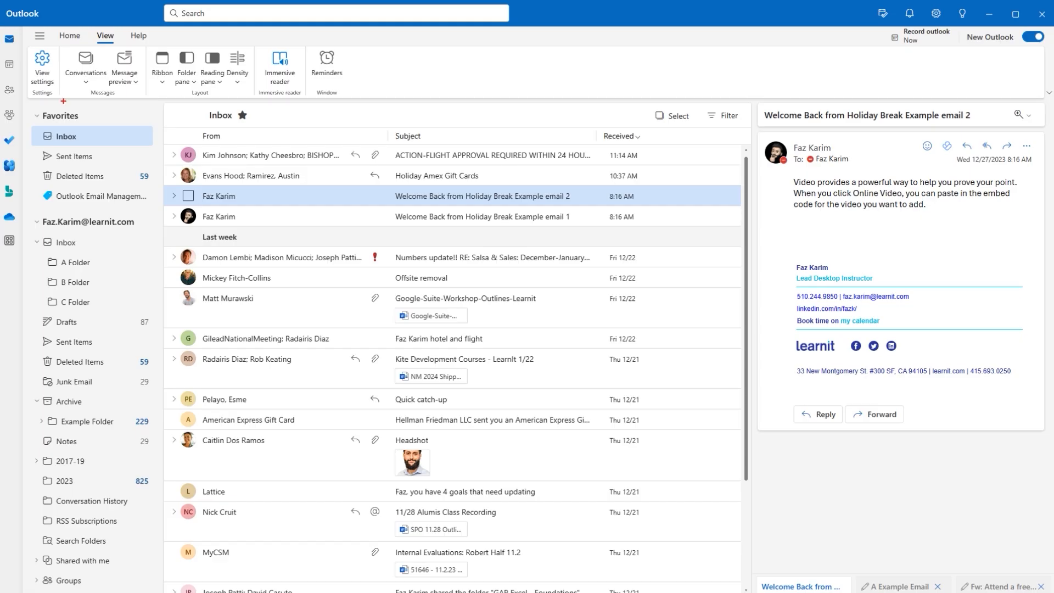
Step: Hide the folder pane and show it again beside the inbox
{"action": "mouse_move", "coordinate": [29, 103]}
{"action": "left_mouse_down"}
{"action": "mouse_move", "coordinate": [129, 353]}
{"action": "mouse_move", "coordinate": [174, 517]}
{"action": "mouse_move", "coordinate": [163, 592]}
{"action": "left_mouse_up"}
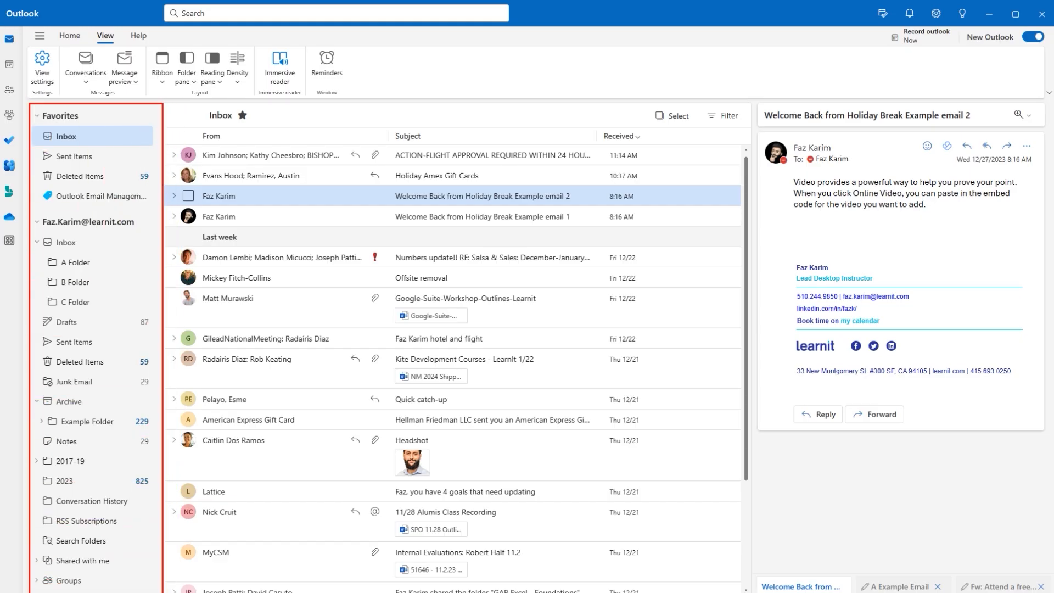
{"action": "left_click", "coordinate": [187, 74]}
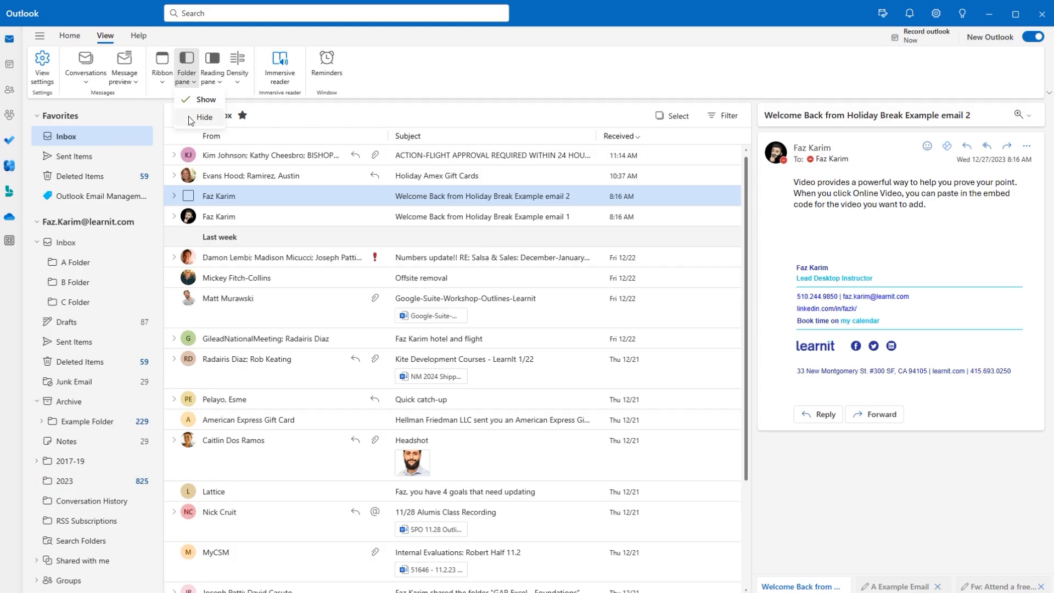
{"action": "left_click", "coordinate": [189, 117]}
{"action": "left_click", "coordinate": [188, 85]}
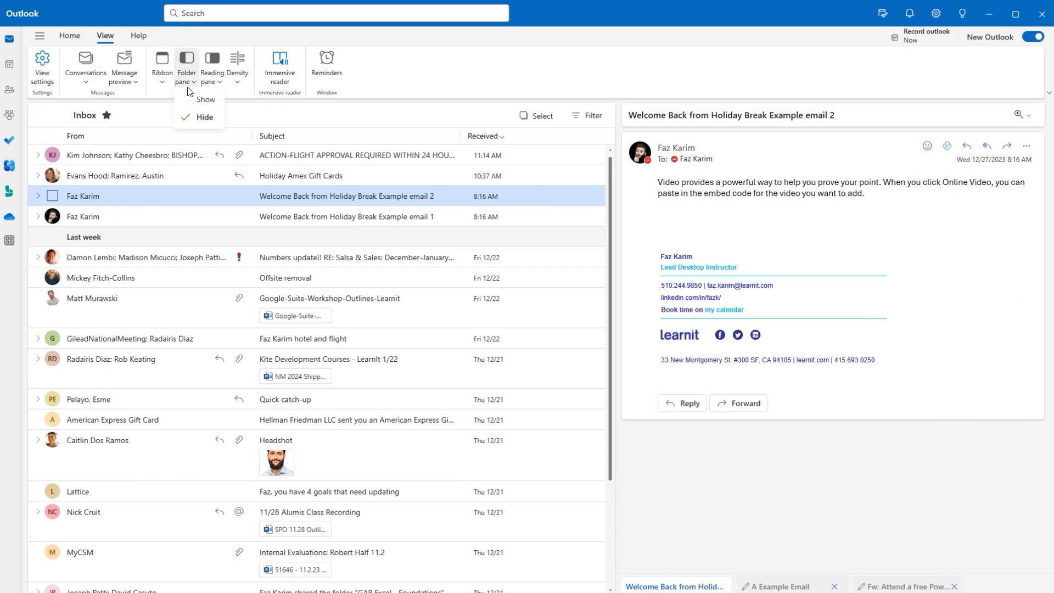
{"action": "left_click", "coordinate": [187, 92]}
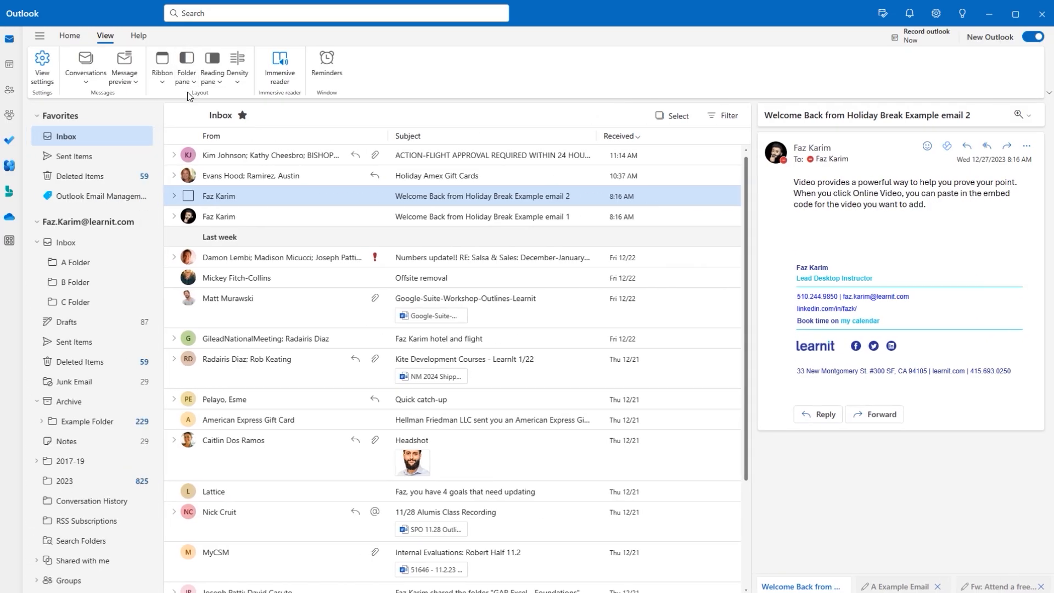
Step: Try the Cozy and Compact densities on the inbox, and return the density to Roomy
{"action": "left_click", "coordinate": [237, 70]}
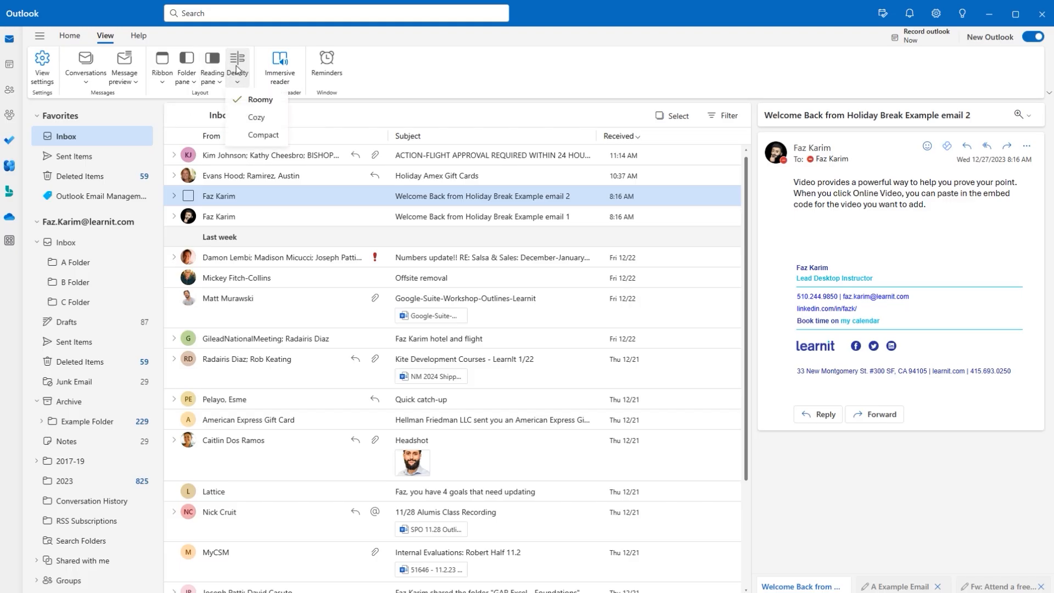
{"action": "left_click", "coordinate": [238, 117]}
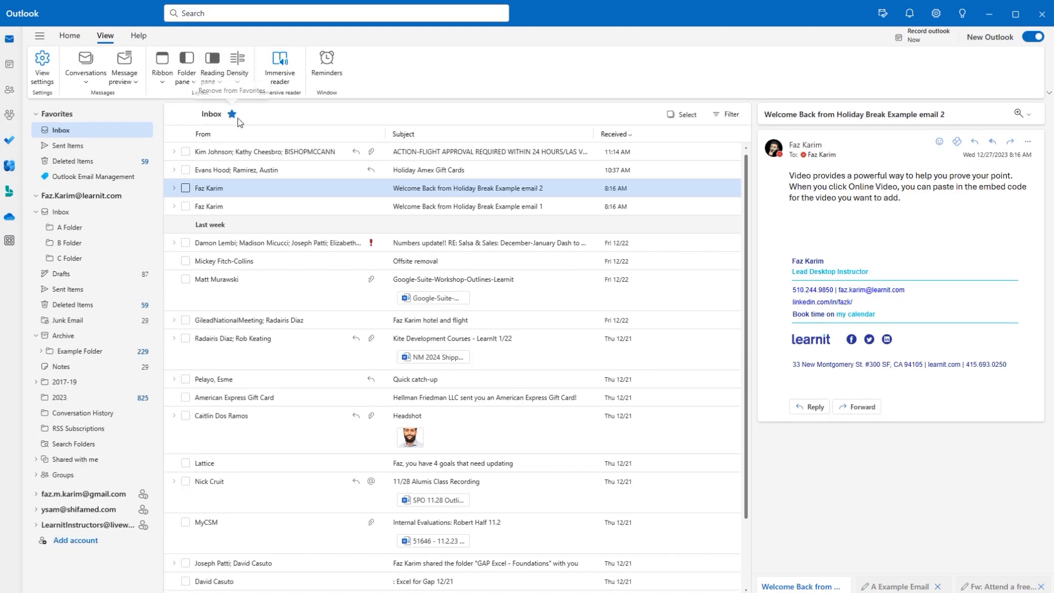
{"action": "left_click", "coordinate": [237, 72]}
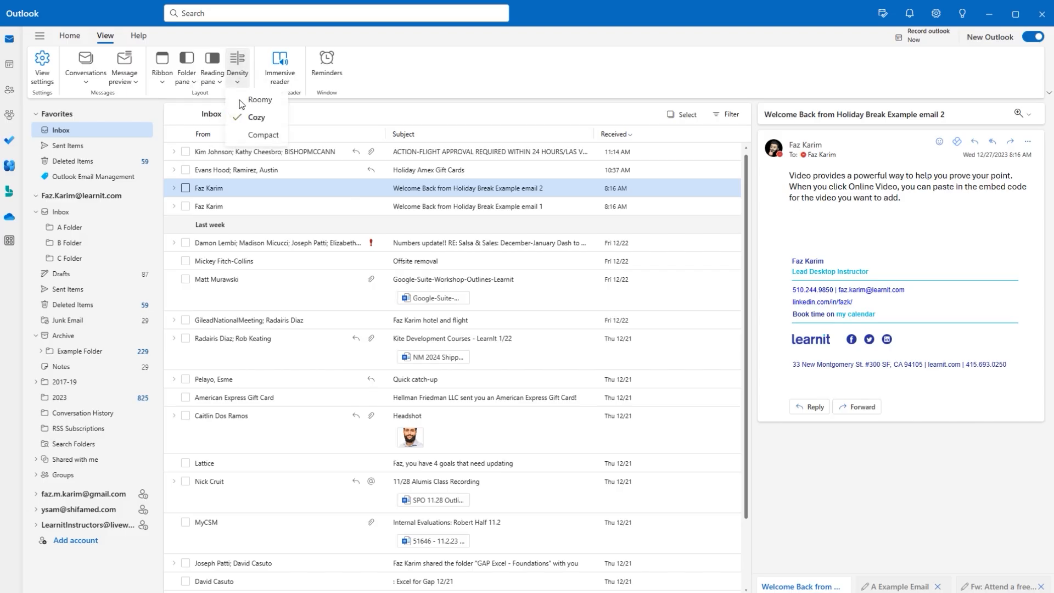
{"action": "left_click", "coordinate": [240, 134]}
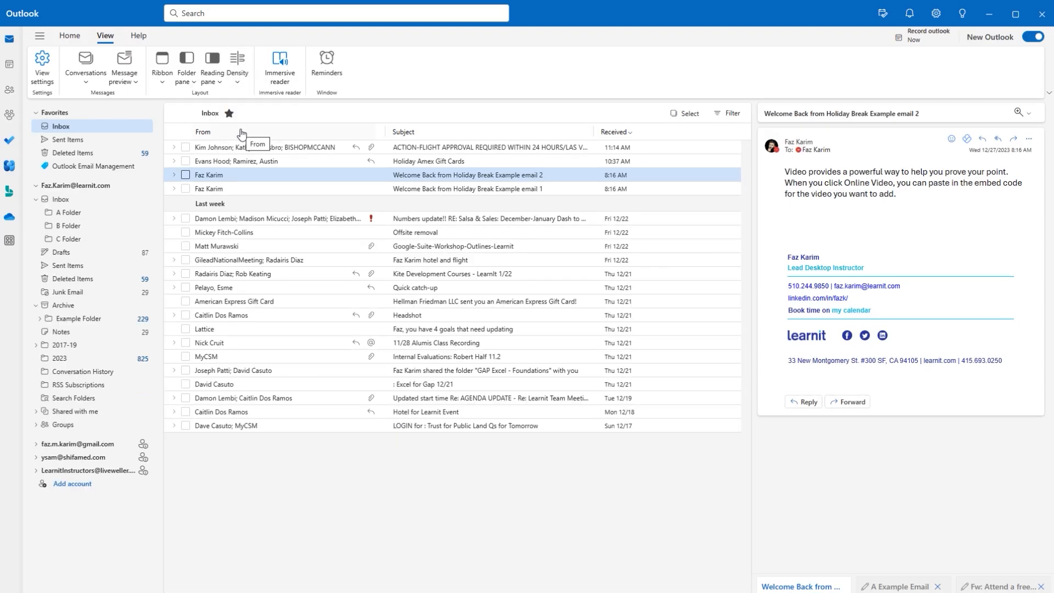
{"action": "left_click", "coordinate": [237, 68]}
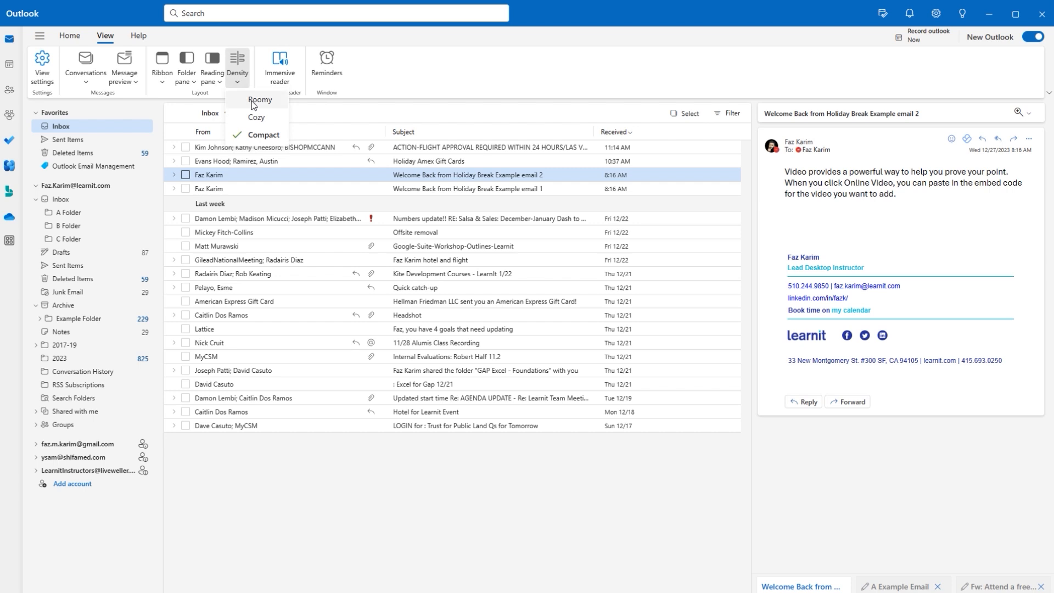
{"action": "left_click", "coordinate": [251, 100]}
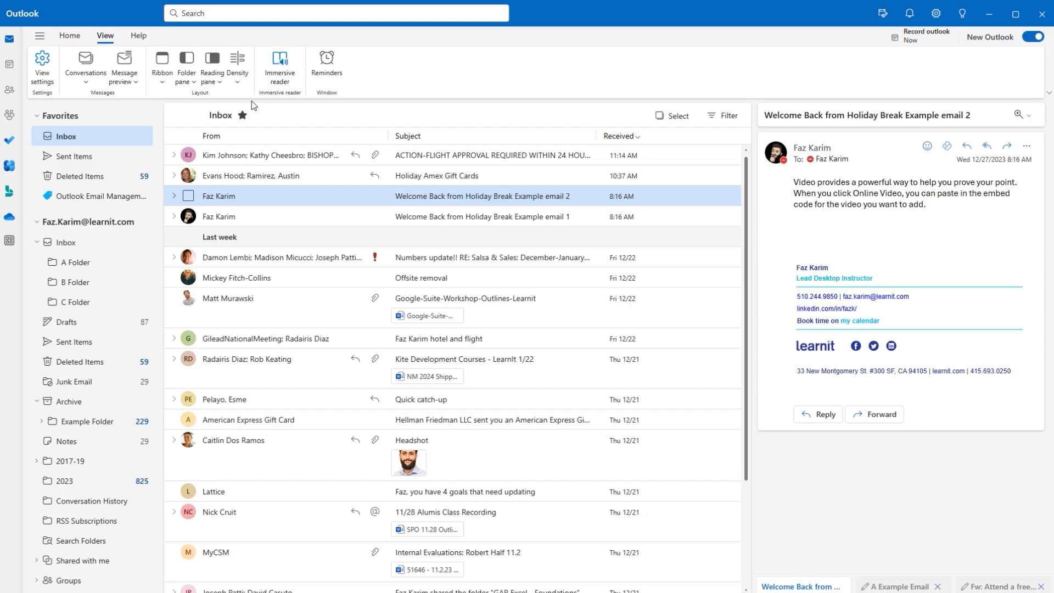
Step: Open the selected example email in Immersive Reader, play it aloud, and pause the reading
{"action": "left_click", "coordinate": [281, 65]}
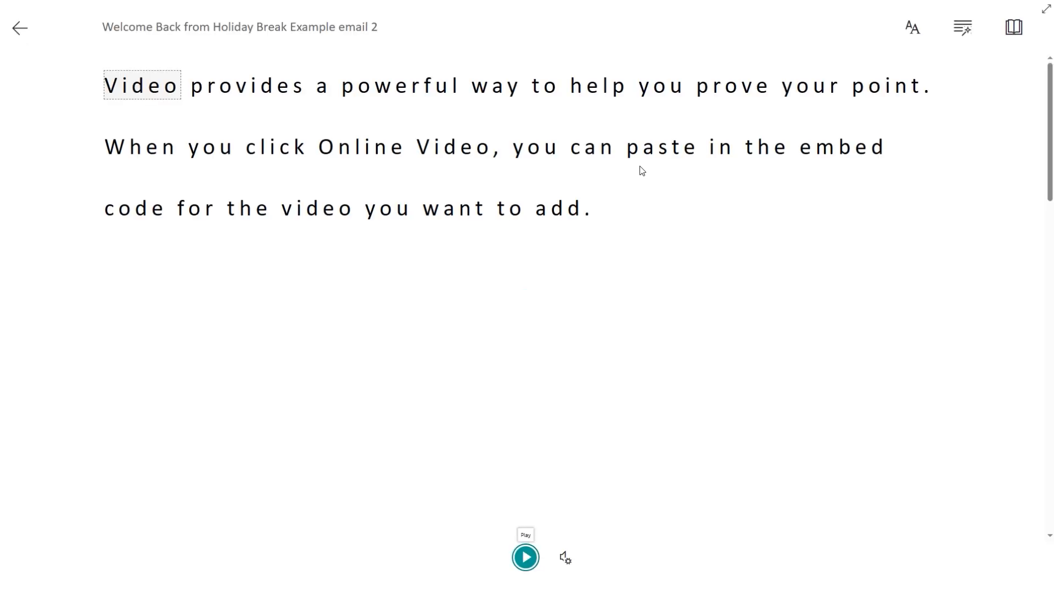
{"action": "left_click", "coordinate": [531, 559]}
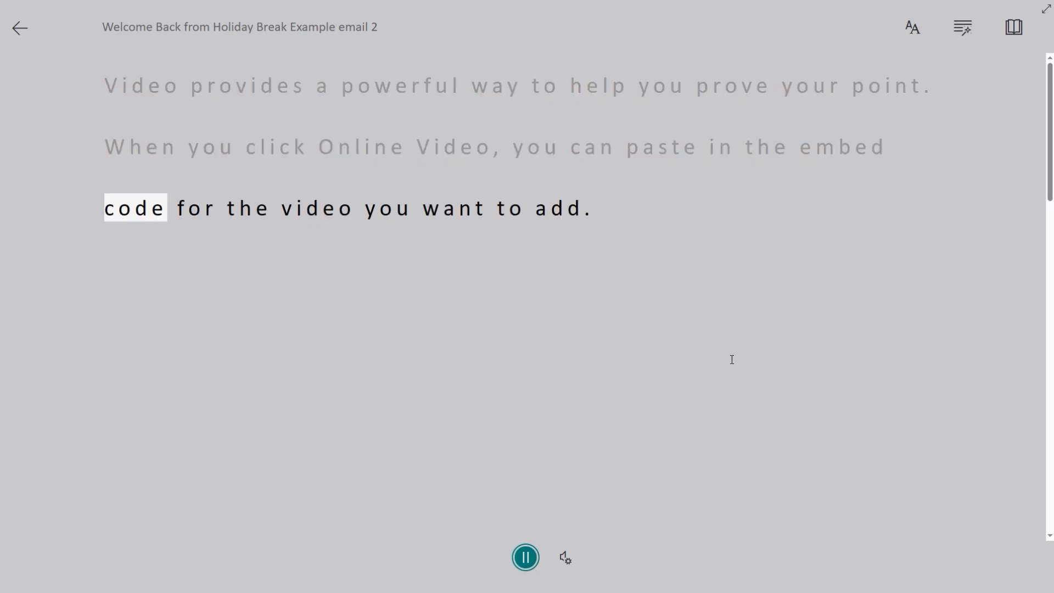
{"action": "left_click", "coordinate": [525, 557]}
Step: Set the reading voice speed to 2 and the voice to Female, and resume reading the email aloud
{"action": "left_click", "coordinate": [564, 559]}
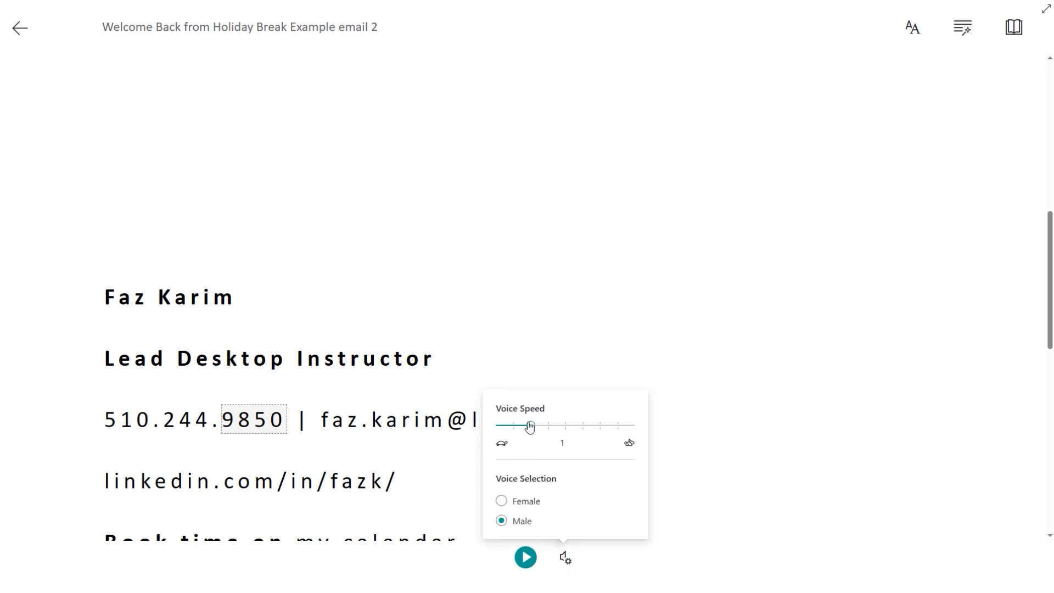
{"action": "left_click_drag", "start_coordinate": [530, 425], "coordinate": [601, 431]}
{"action": "left_click", "coordinate": [508, 501]}
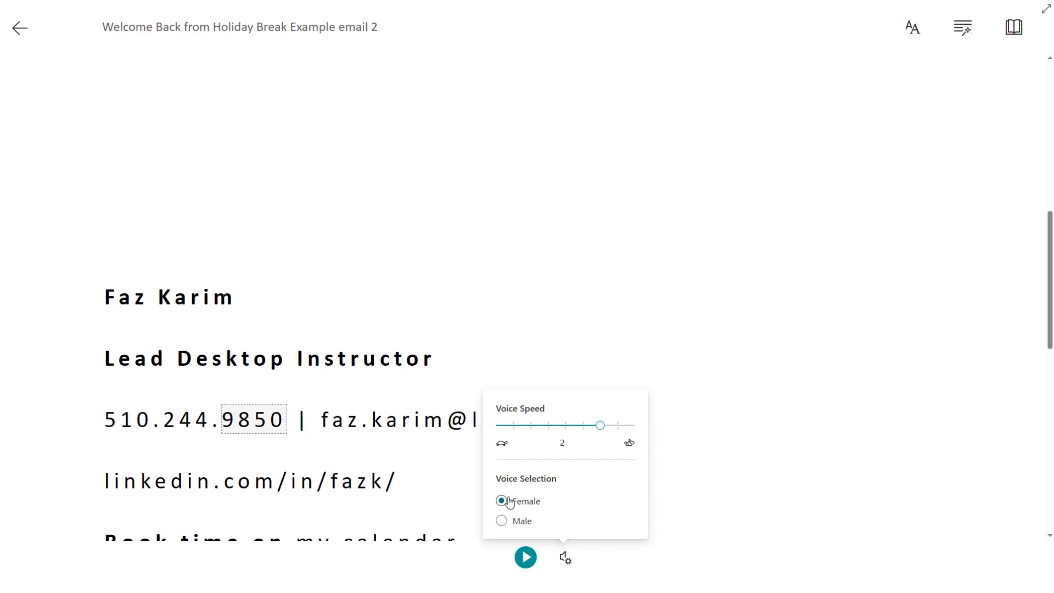
{"action": "left_click", "coordinate": [522, 558]}
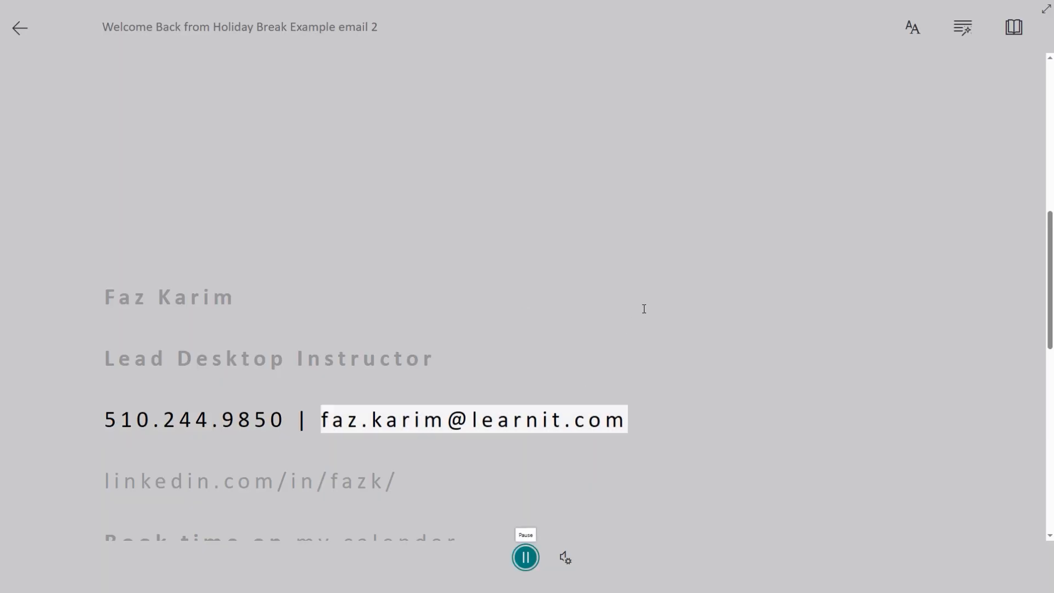
Step: View the reader's text size, spacing, font and theme preferences, pause the reading, and exit Immersive Reader
{"action": "left_click", "coordinate": [911, 28]}
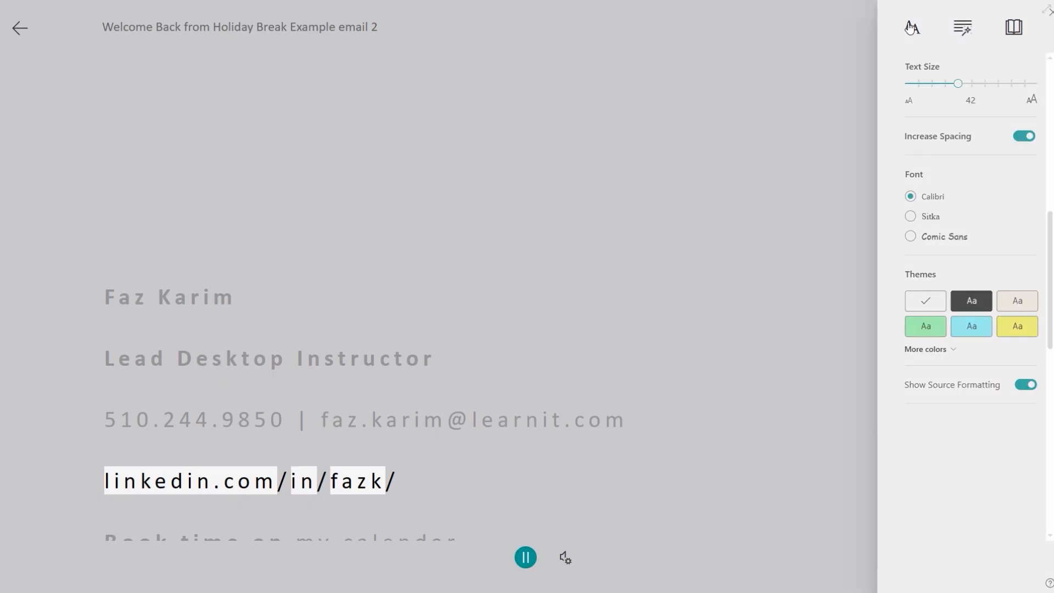
{"action": "left_click", "coordinate": [750, 157]}
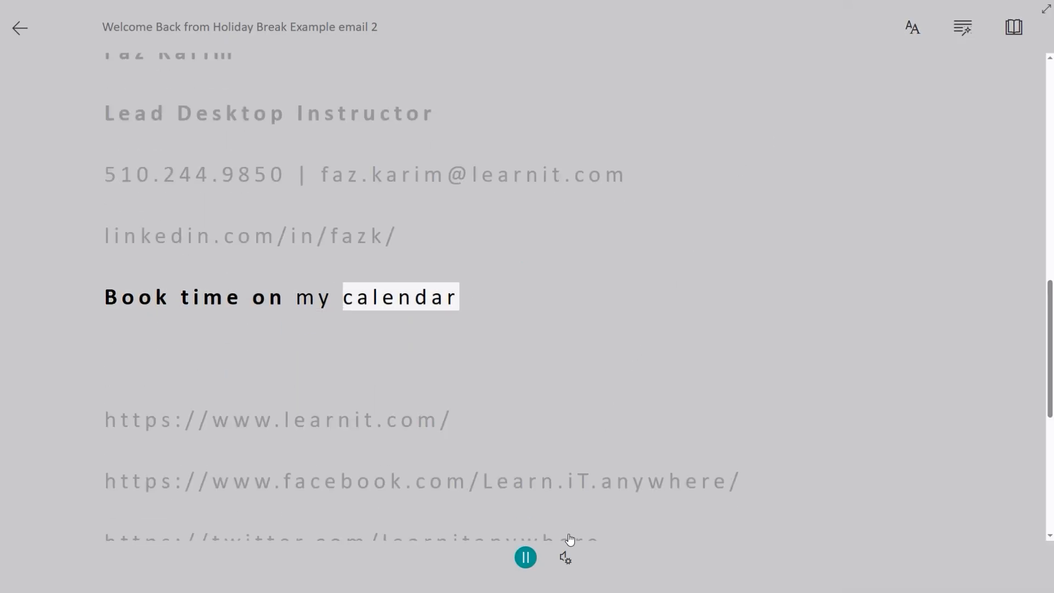
{"action": "left_click", "coordinate": [525, 557]}
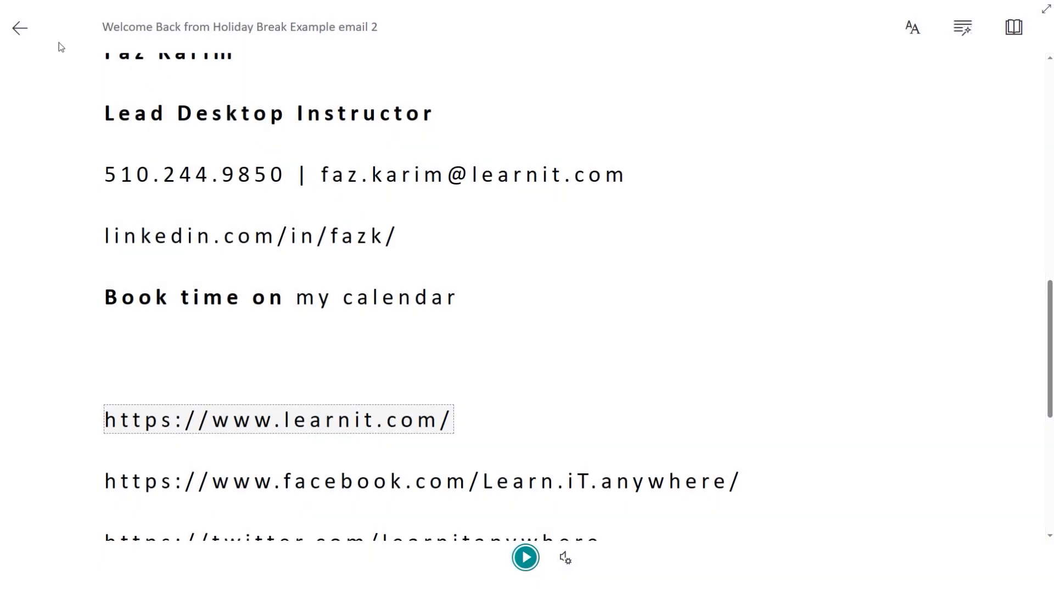
{"action": "left_click", "coordinate": [20, 30]}
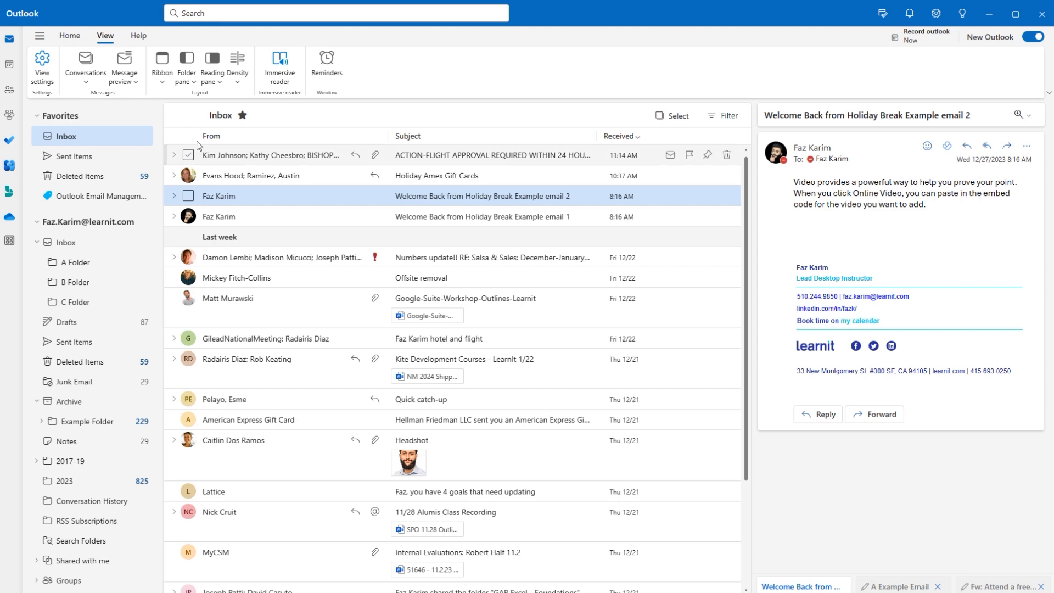
Step: Open the settings and view the email accounts and the General language and time options
{"action": "left_click", "coordinate": [935, 19]}
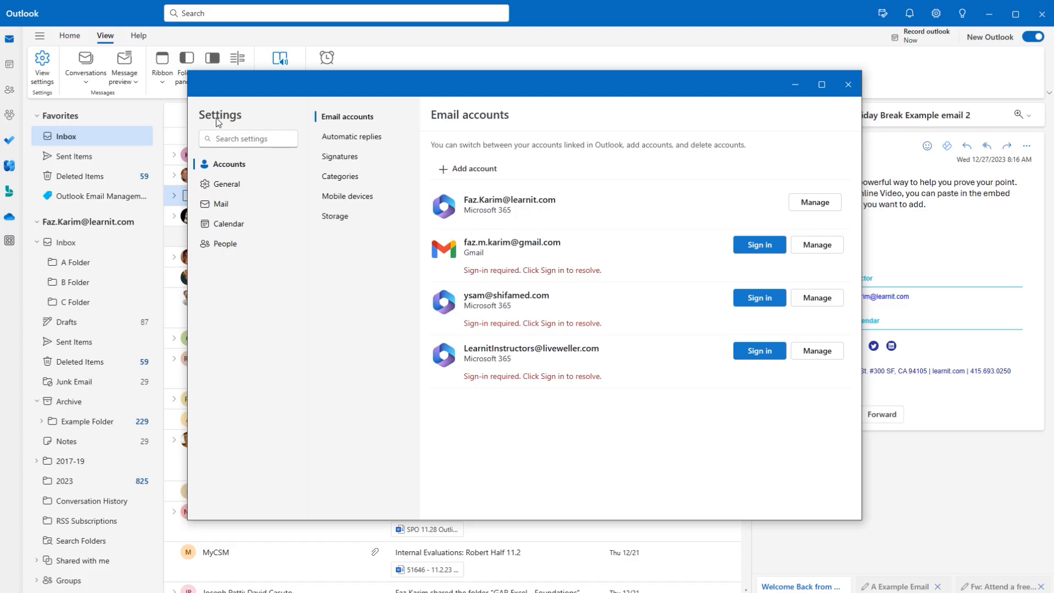
{"action": "left_click", "coordinate": [205, 185]}
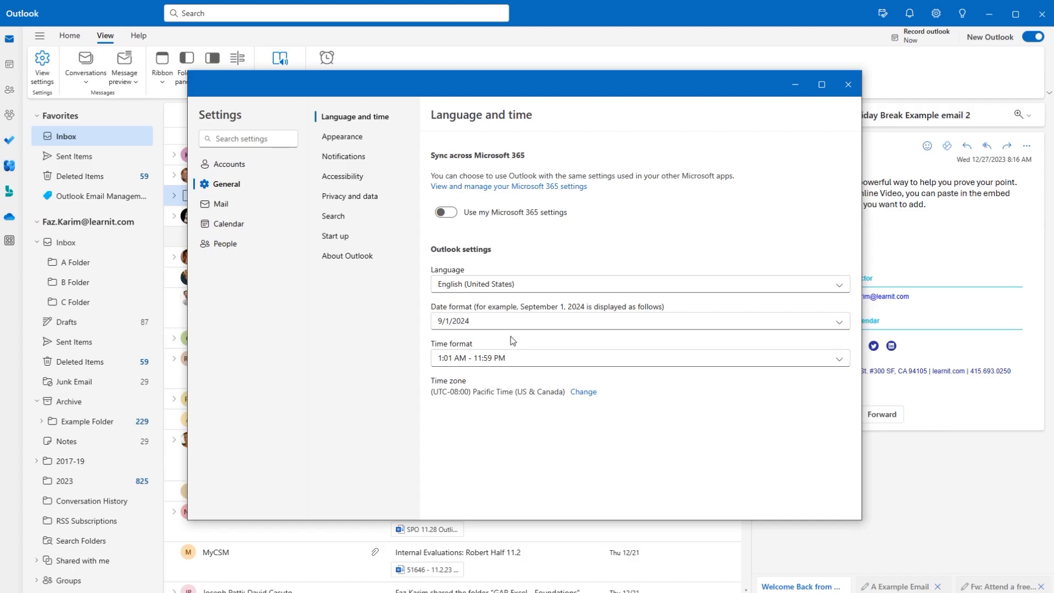
Step: Open the appearance settings, compare the Light and Dark modes, and preview the two modern themes in Dark mode
{"action": "left_click", "coordinate": [397, 138]}
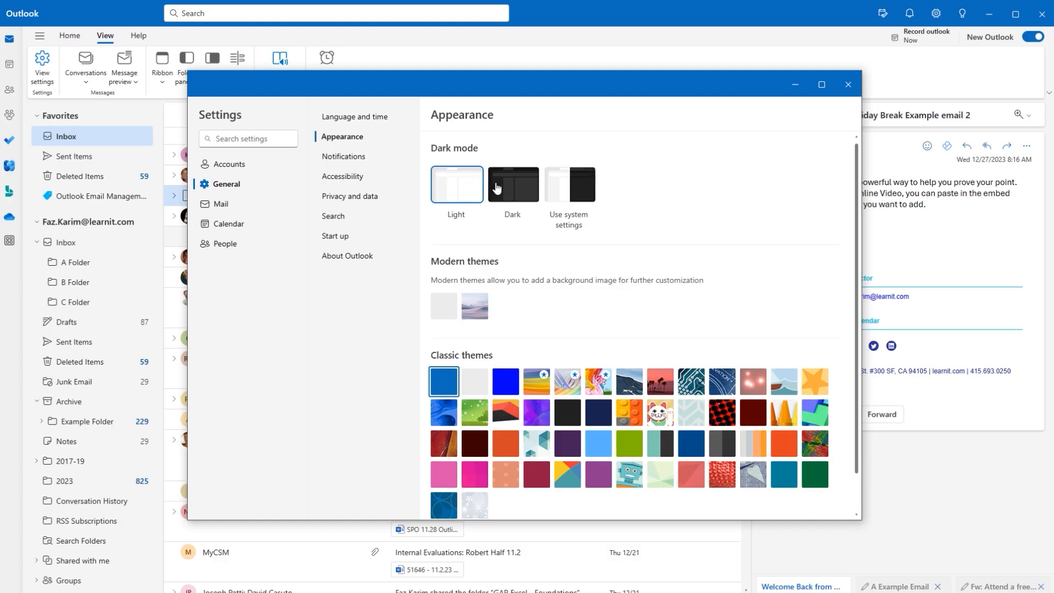
{"action": "left_click", "coordinate": [519, 198]}
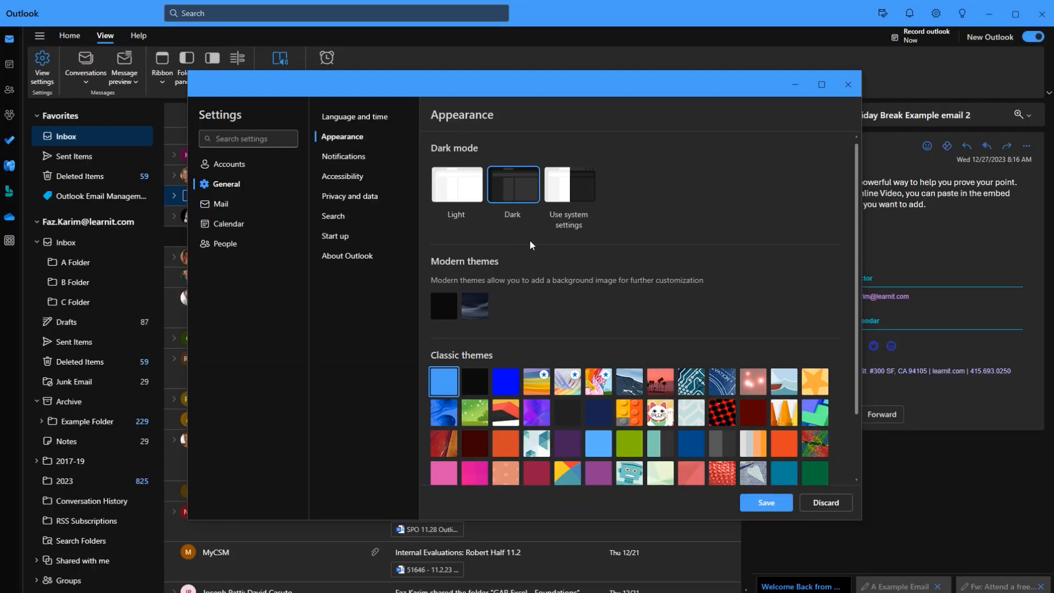
{"action": "left_click", "coordinate": [471, 202]}
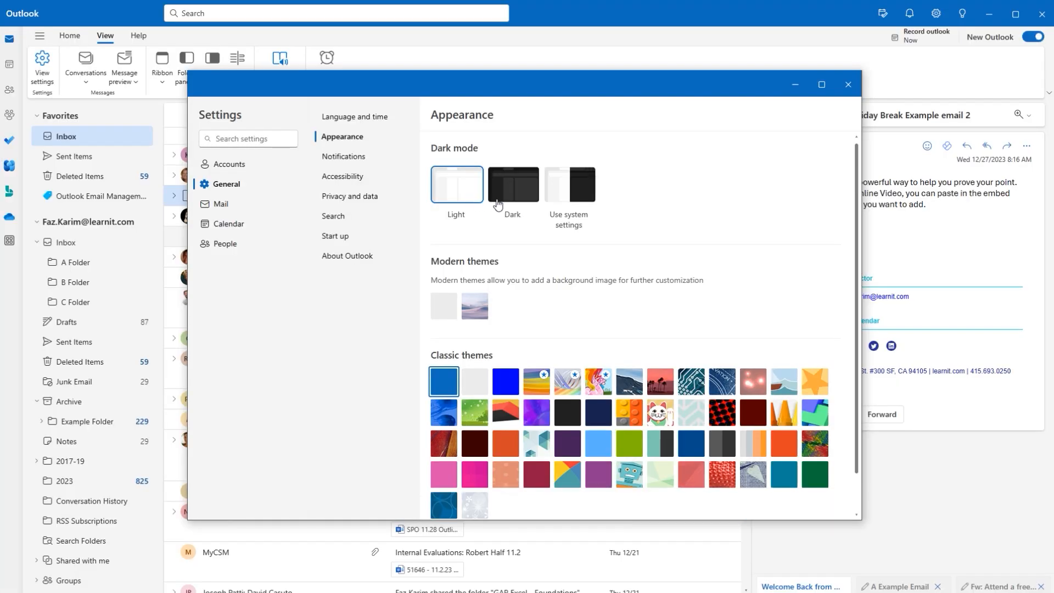
{"action": "left_click", "coordinate": [498, 204]}
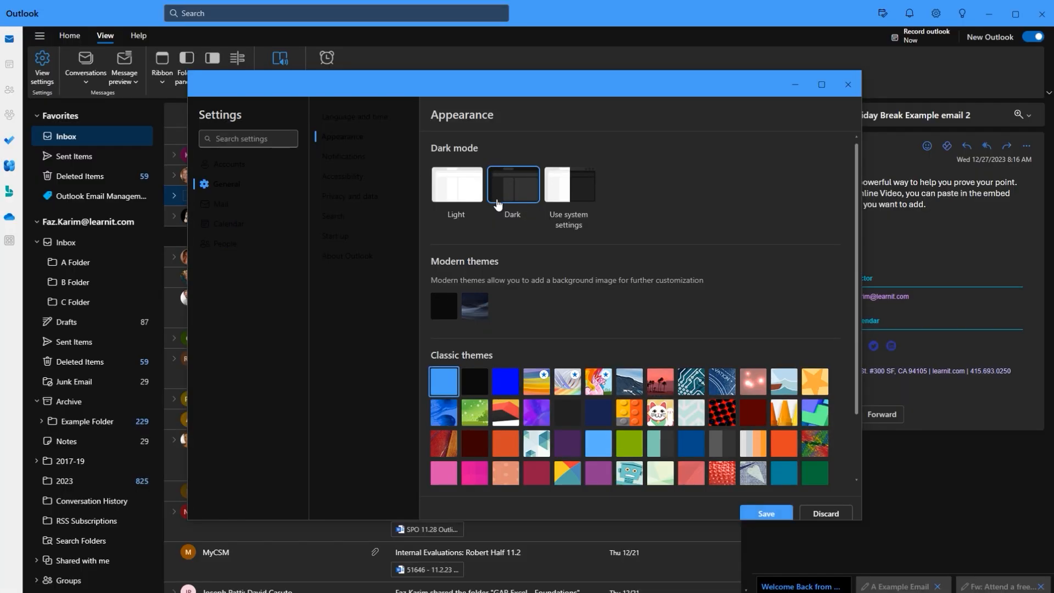
{"action": "left_click", "coordinate": [441, 307]}
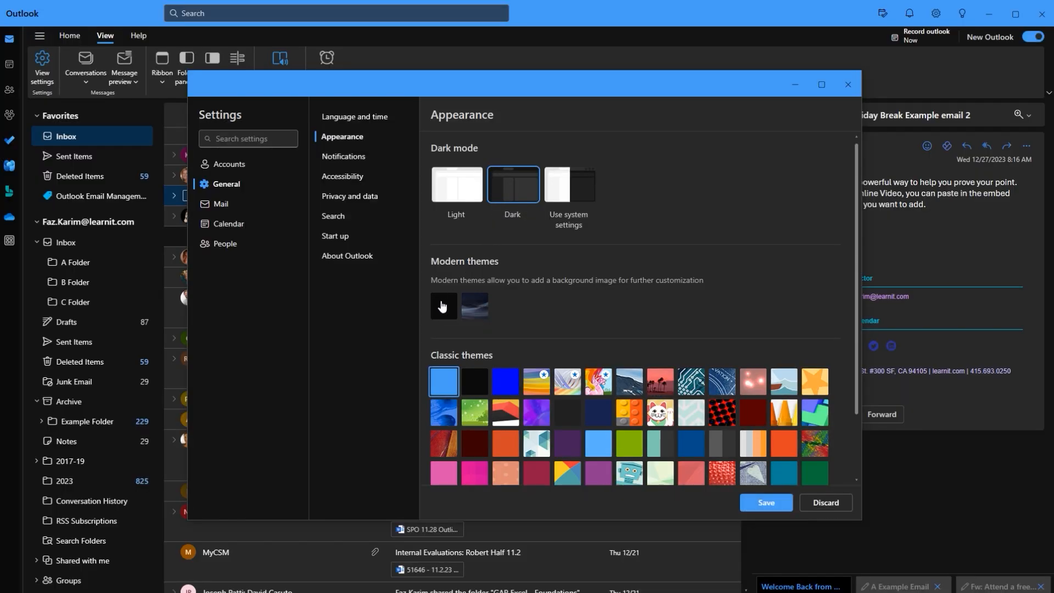
{"action": "left_click", "coordinate": [475, 311]}
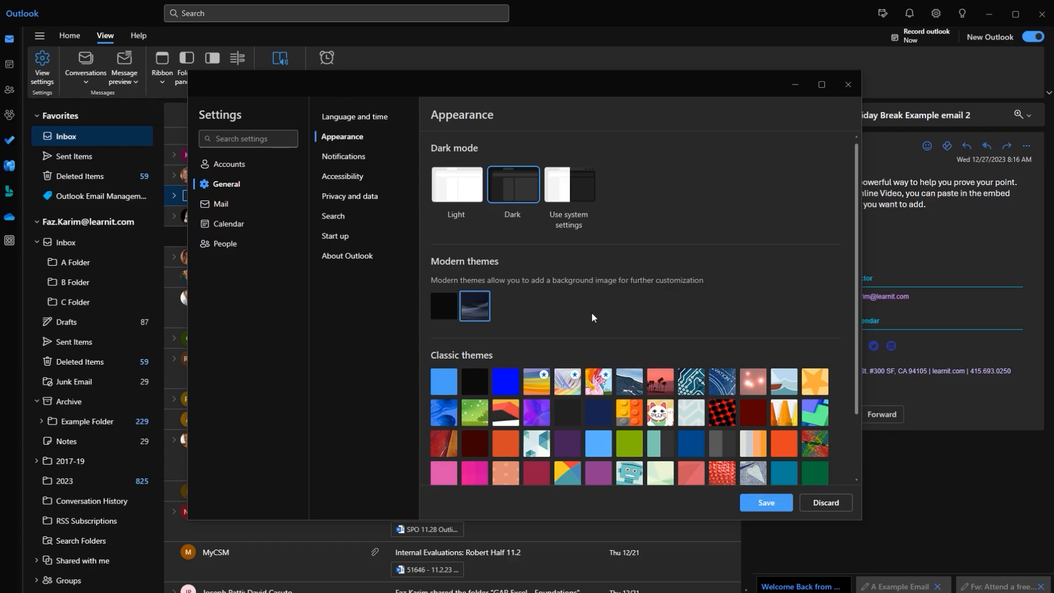
Step: Preview the first row of classic themes in Dark mode, from plain blue through the blue blueprint design
{"action": "left_click", "coordinate": [444, 382]}
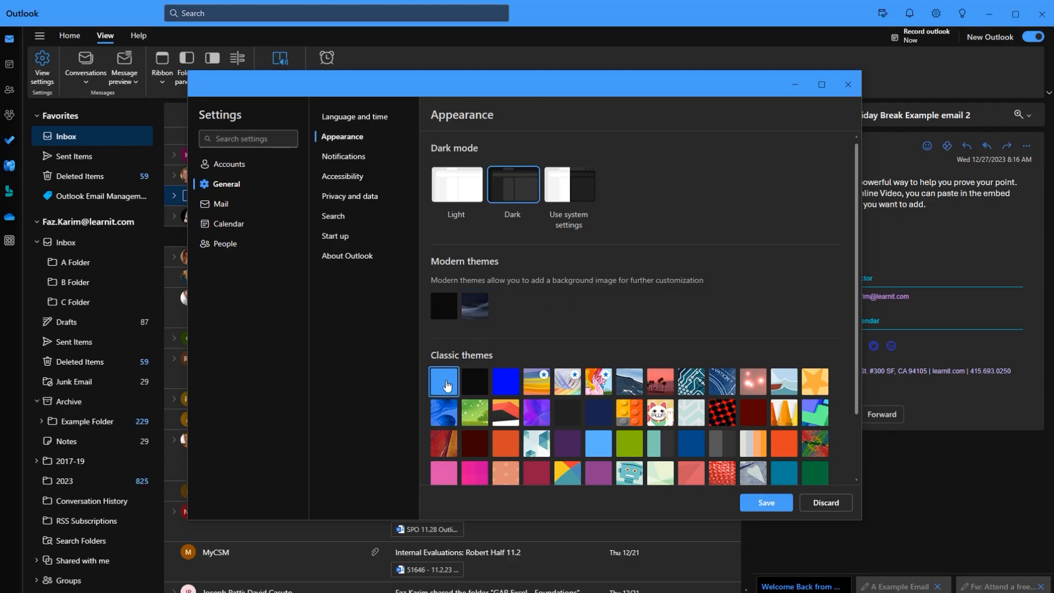
{"action": "left_click", "coordinate": [476, 388]}
{"action": "left_click", "coordinate": [505, 391]}
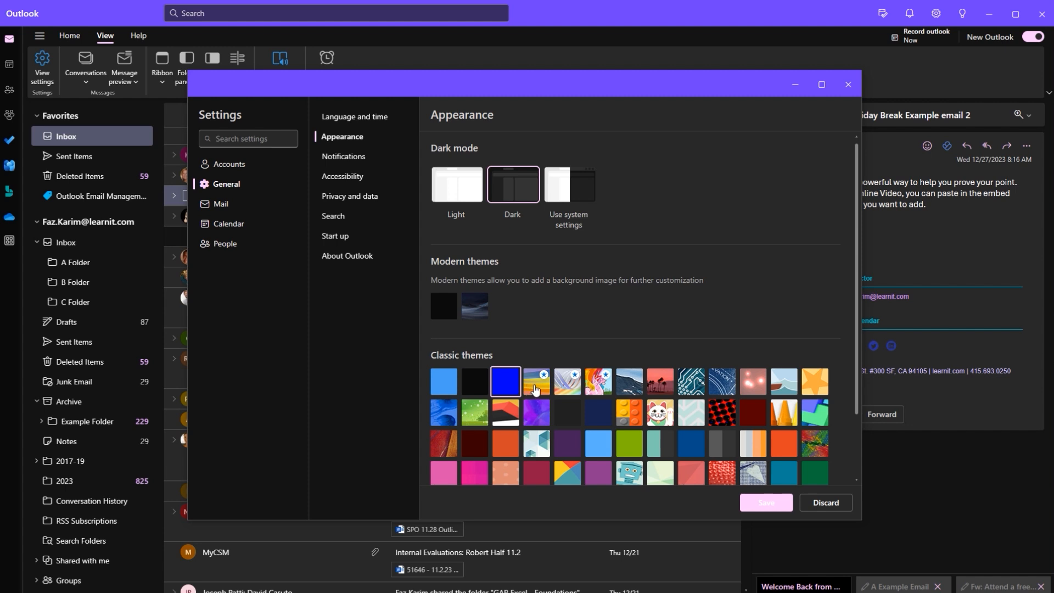
{"action": "left_click", "coordinate": [535, 389]}
{"action": "left_click", "coordinate": [567, 387]}
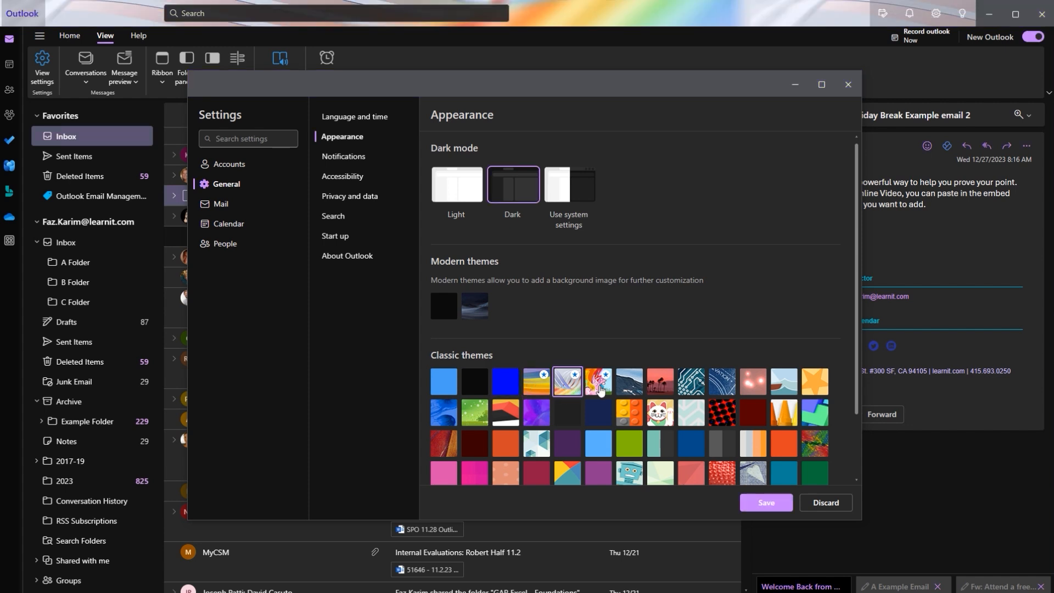
{"action": "left_click", "coordinate": [600, 390]}
{"action": "left_click", "coordinate": [629, 385]}
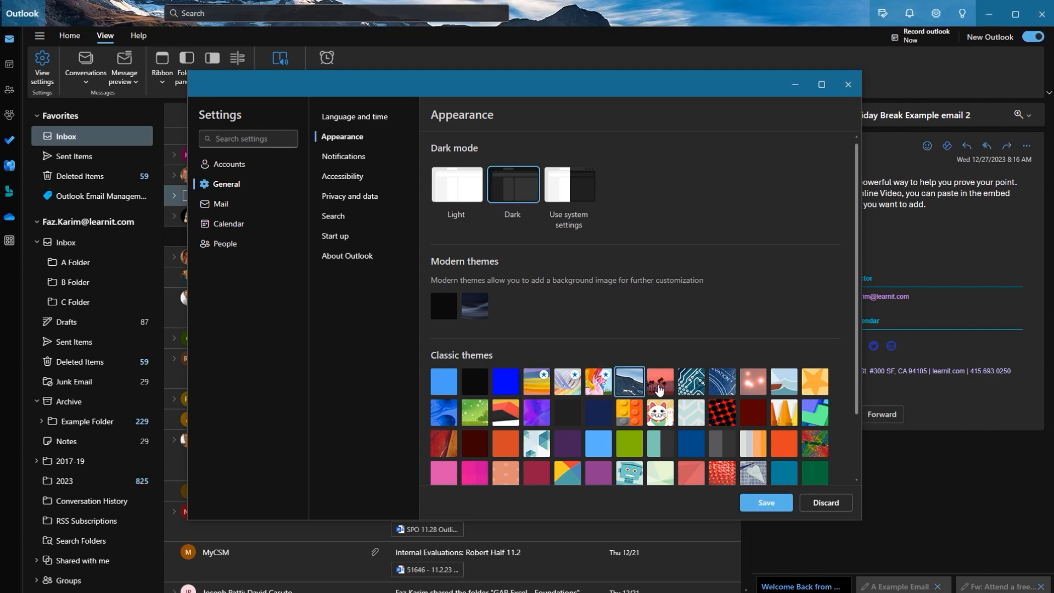
{"action": "left_click", "coordinate": [660, 385]}
{"action": "left_click", "coordinate": [688, 386]}
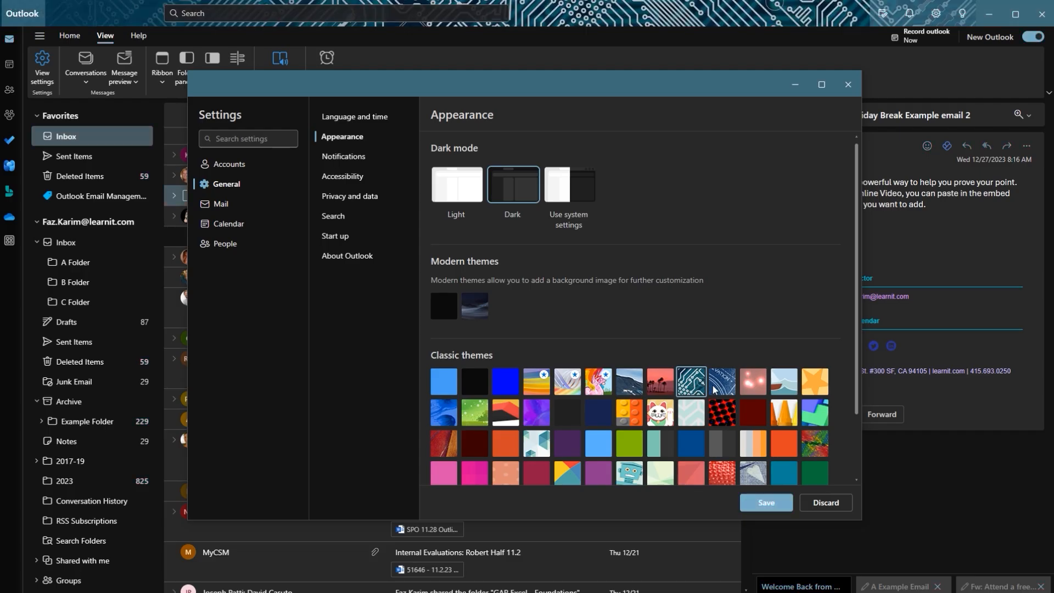
{"action": "left_click", "coordinate": [732, 387]}
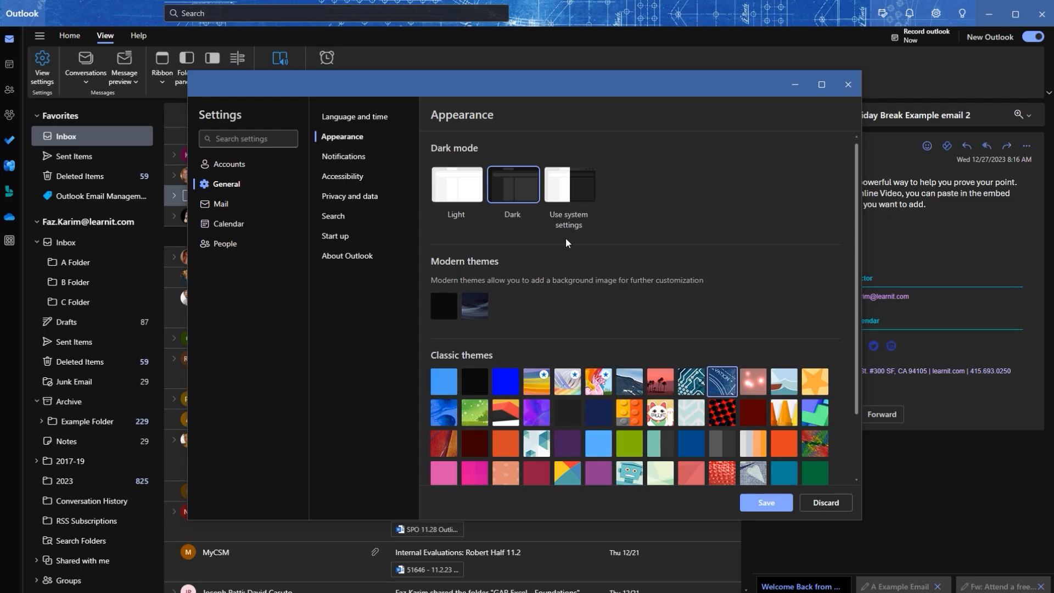
Step: Switch the appearance back to Light, and discard the pending theme changes while moving to the Notifications settings
{"action": "scroll", "coordinate": [576, 229], "scroll_direction": "down", "scroll_amount": 2}
{"action": "scroll", "coordinate": [576, 229], "scroll_direction": "up", "scroll_amount": 2}
{"action": "left_click", "coordinate": [476, 192]}
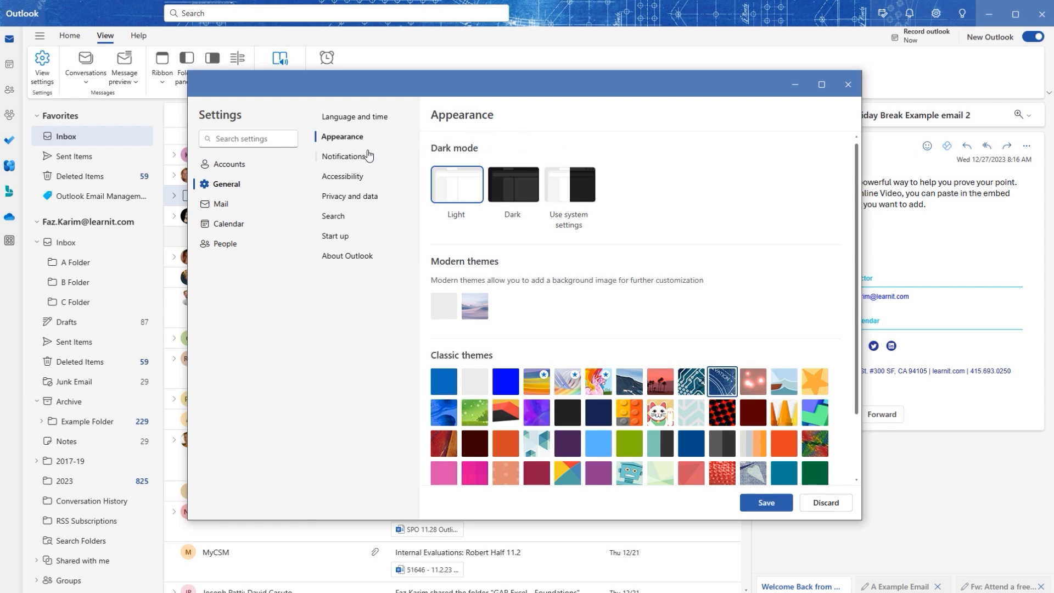
{"action": "left_click", "coordinate": [326, 162]}
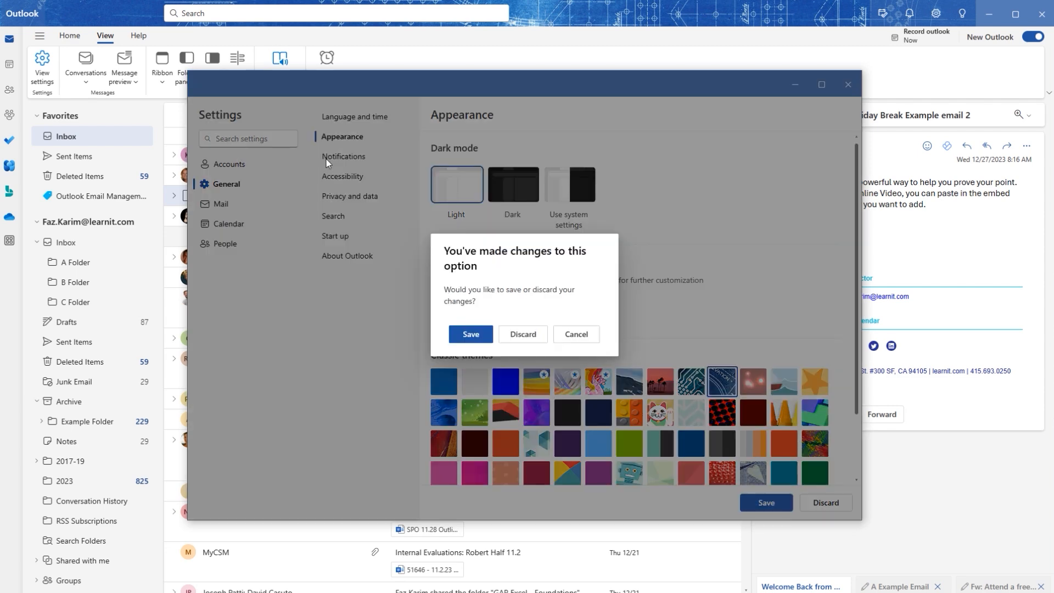
{"action": "left_click", "coordinate": [520, 340]}
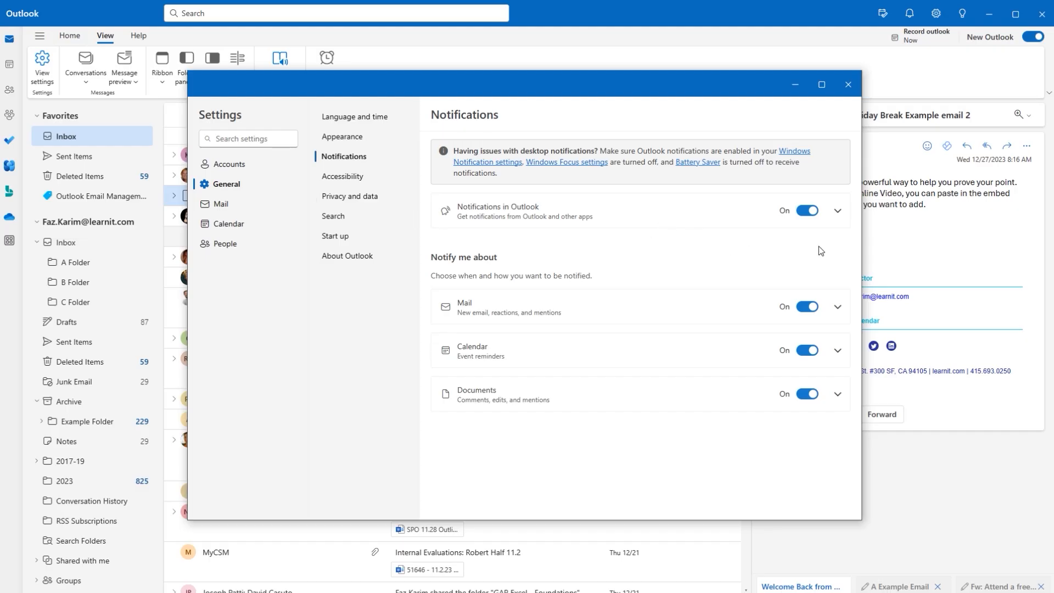
Step: Expand the Notifications in Outlook options and enable Send notifications when Outlook is closed
{"action": "left_click", "coordinate": [839, 212]}
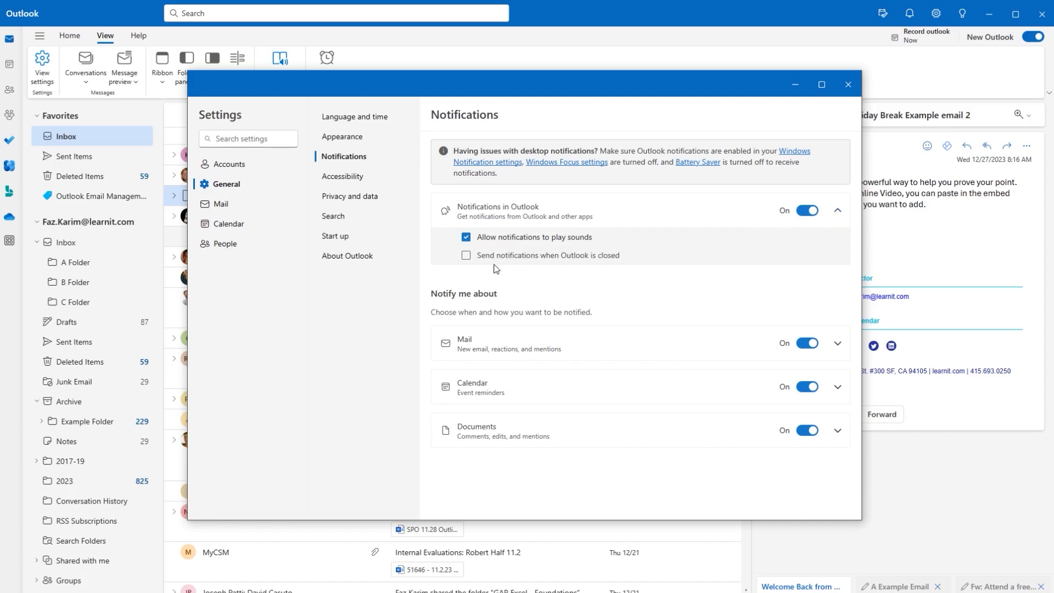
{"action": "left_click", "coordinate": [467, 257]}
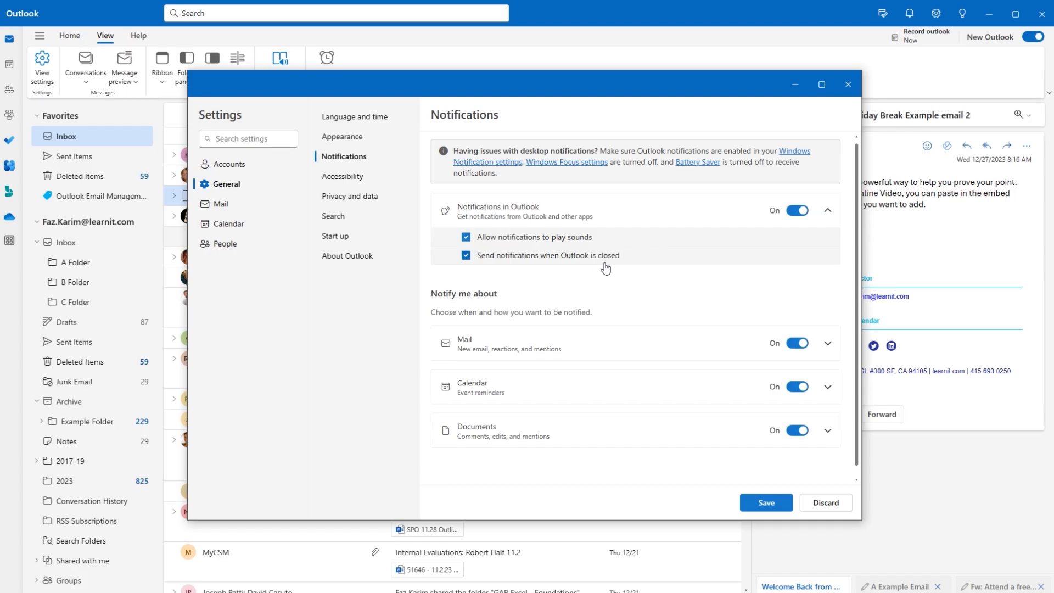
Step: Review the Mail notification options for new email, reactions and mentions
{"action": "scroll", "coordinate": [605, 268], "scroll_direction": "down", "scroll_amount": 1}
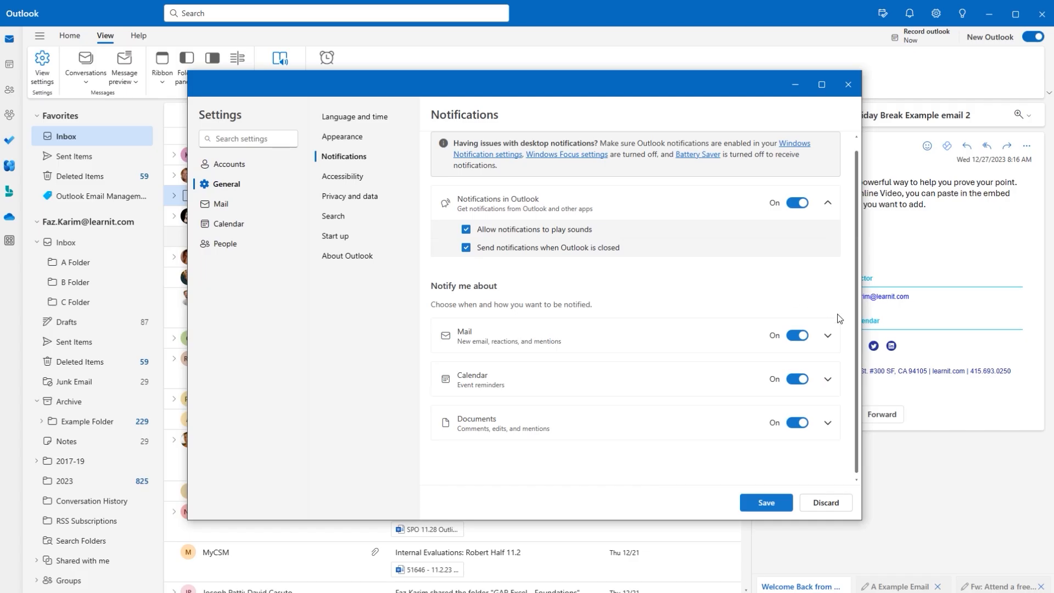
{"action": "left_click", "coordinate": [827, 337]}
{"action": "scroll", "coordinate": [587, 299], "scroll_direction": "down", "scroll_amount": 2}
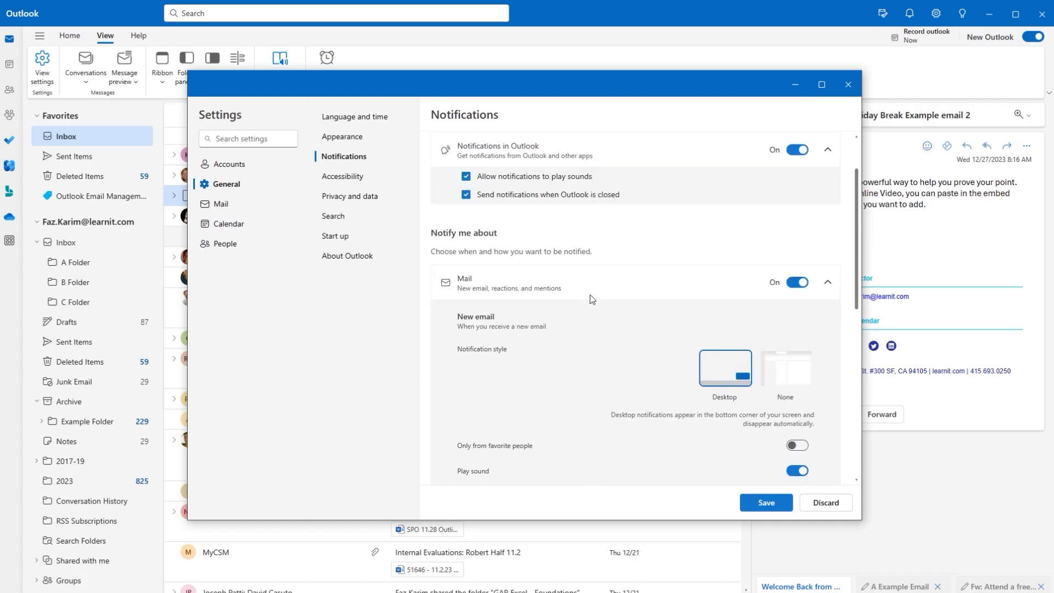
{"action": "scroll", "coordinate": [591, 298], "scroll_direction": "down", "scroll_amount": 1}
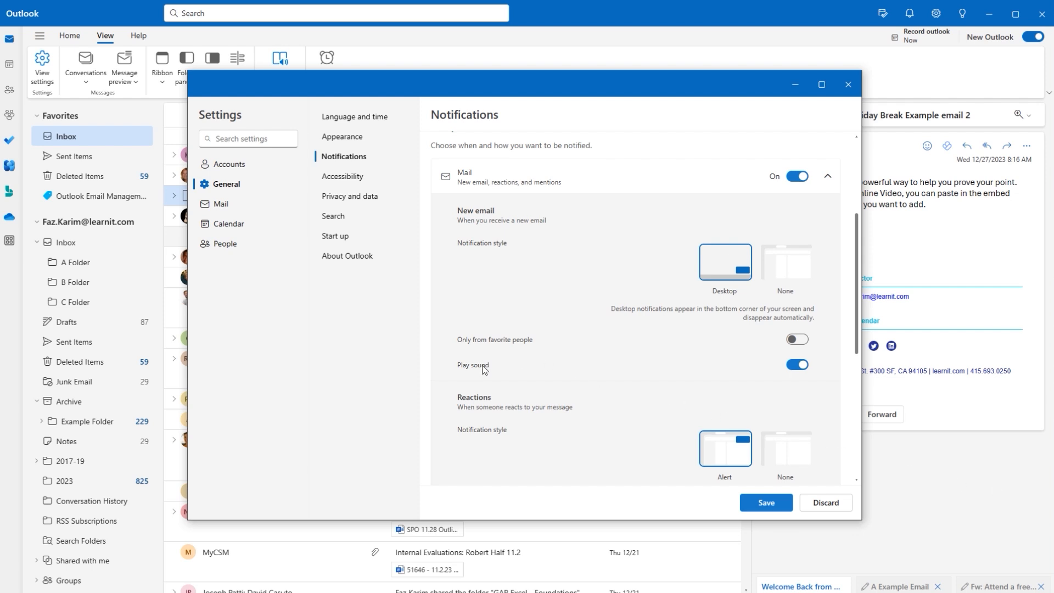
{"action": "scroll", "coordinate": [482, 366], "scroll_direction": "down", "scroll_amount": 4}
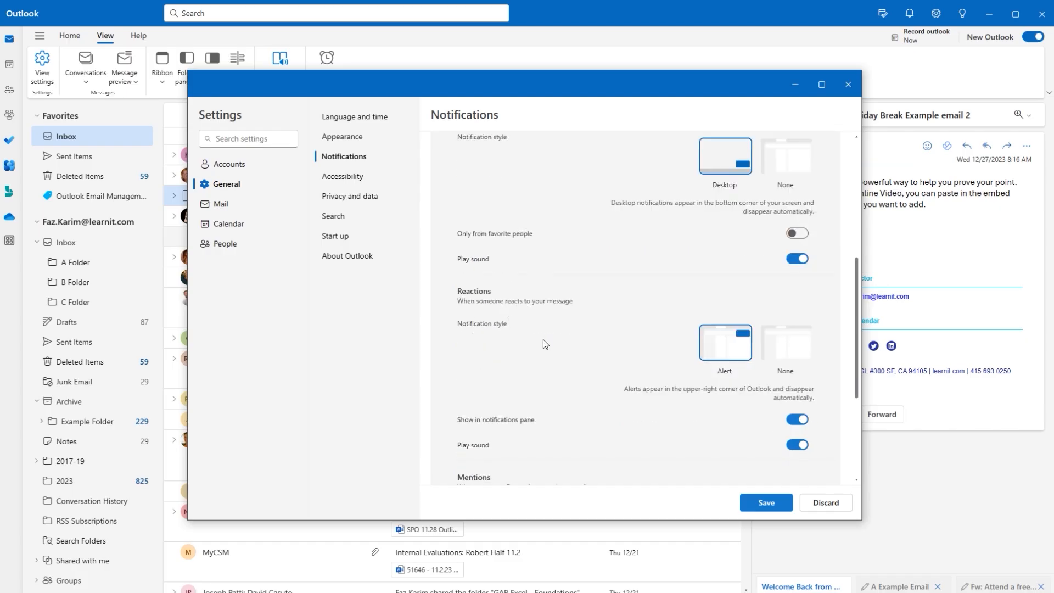
{"action": "scroll", "coordinate": [543, 341], "scroll_direction": "down", "scroll_amount": 4}
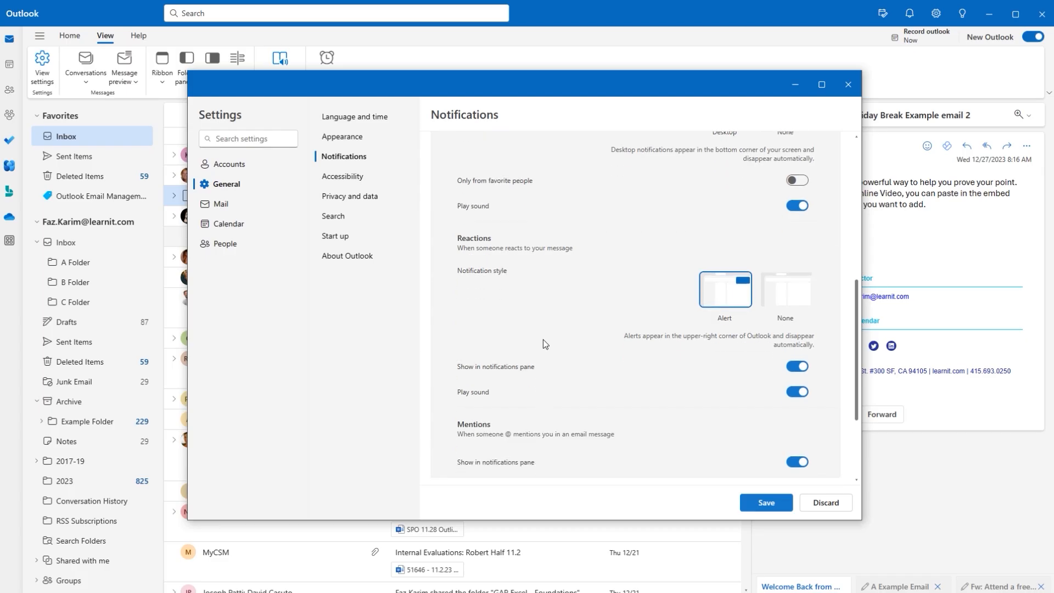
{"action": "scroll", "coordinate": [542, 339], "scroll_direction": "down", "scroll_amount": 3}
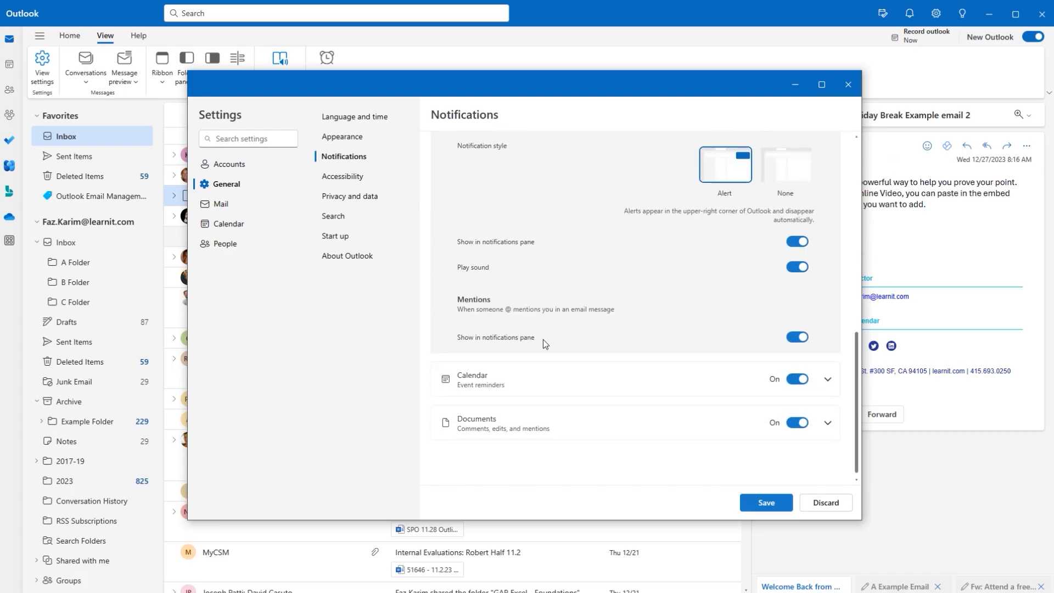
Step: Review the Calendar event reminder options, including notification style, automatic dismissal and sound, and collapse them
{"action": "left_click", "coordinate": [827, 380]}
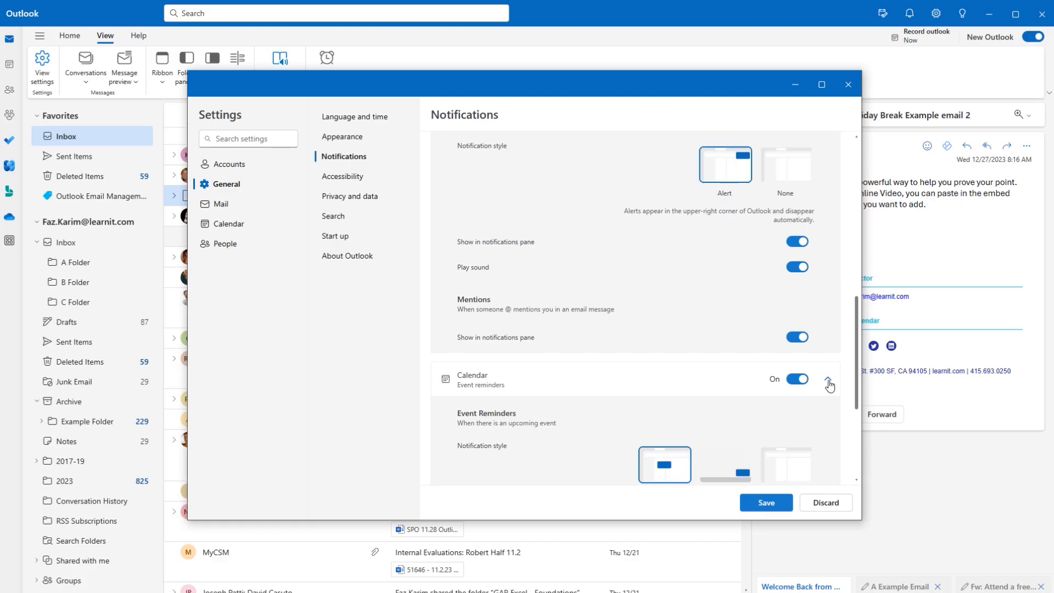
{"action": "scroll", "coordinate": [829, 386], "scroll_direction": "down", "scroll_amount": 6}
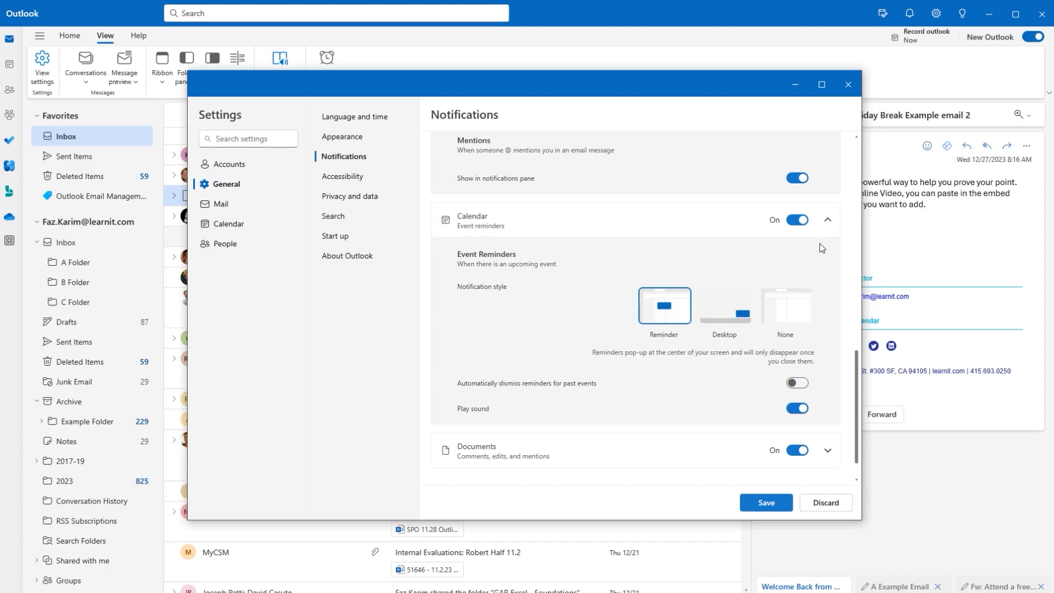
{"action": "left_click", "coordinate": [827, 224]}
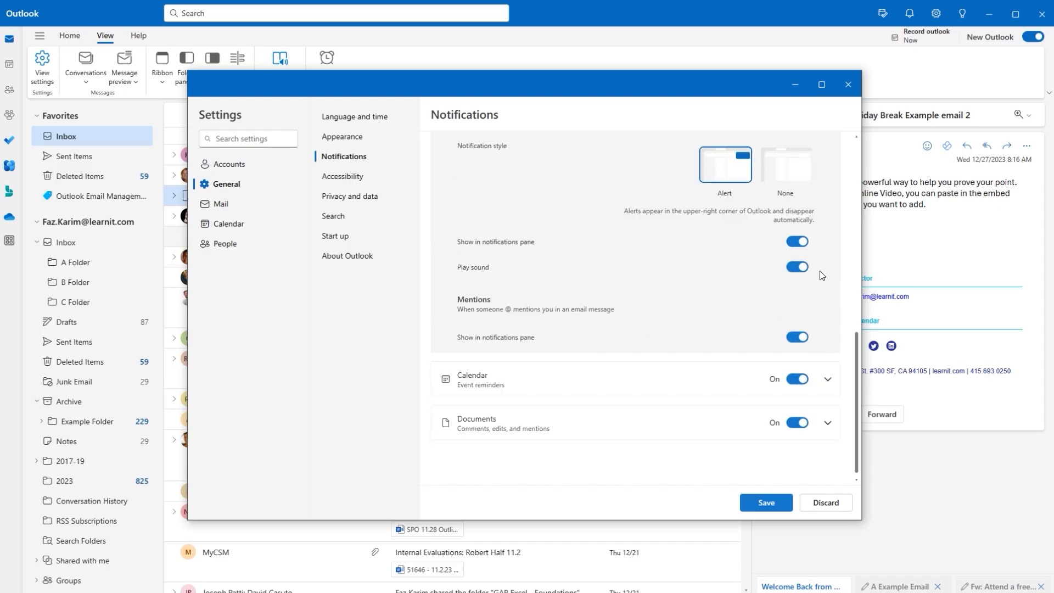
{"action": "left_click", "coordinate": [827, 380]}
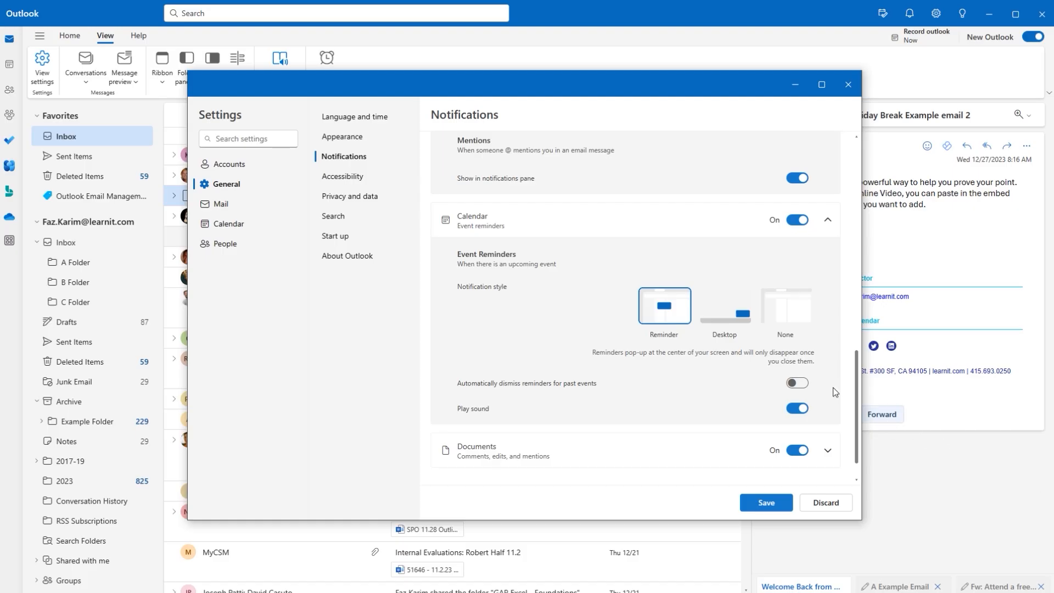
{"action": "left_click", "coordinate": [829, 225]}
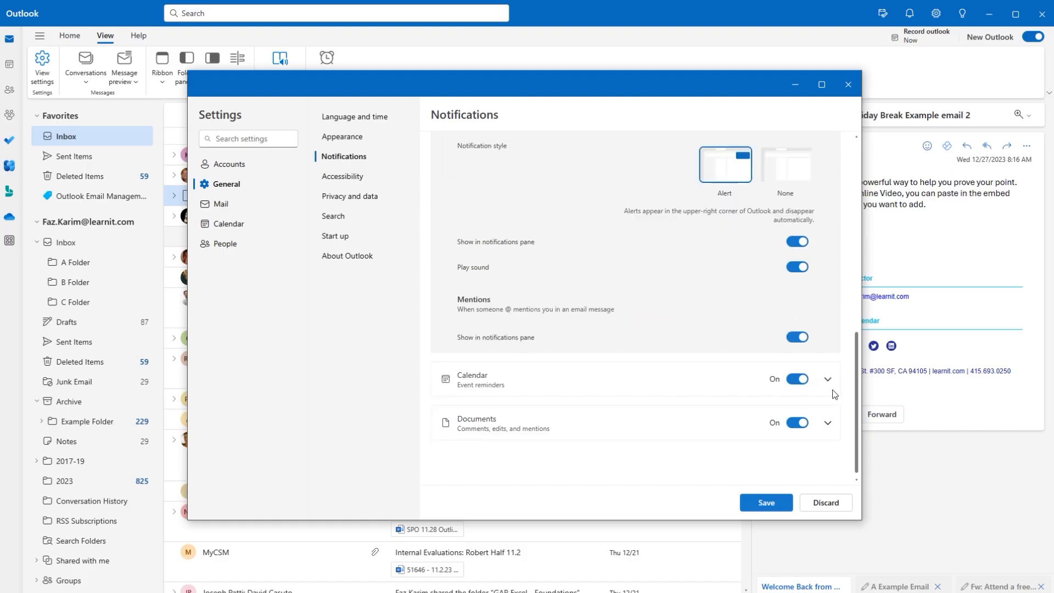
Step: Collapse the Mail notification options and discard the pending notification changes
{"action": "scroll", "coordinate": [831, 390], "scroll_direction": "up", "scroll_amount": 10}
{"action": "left_click", "coordinate": [827, 313]}
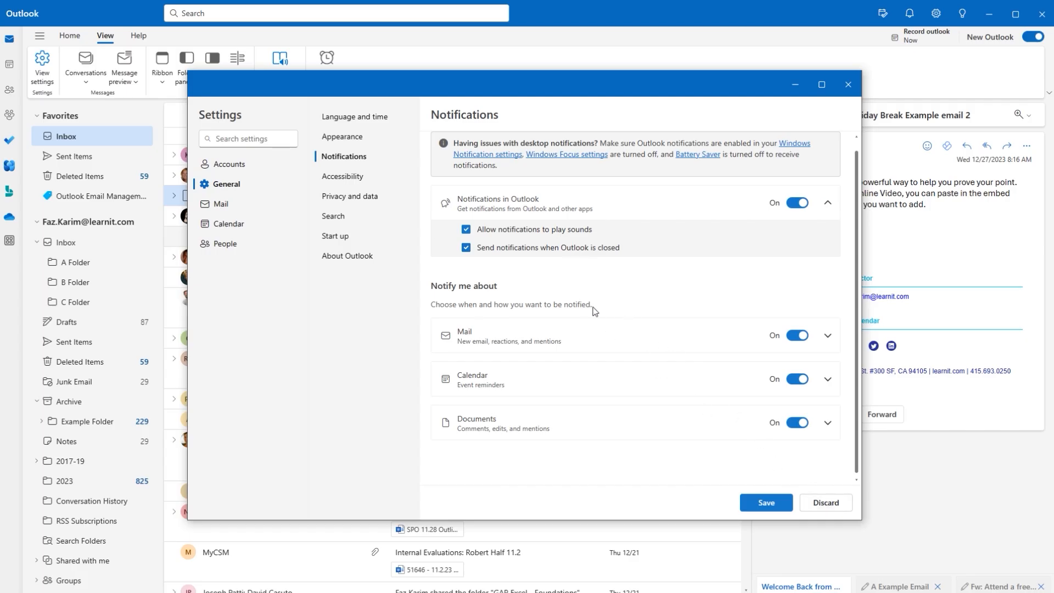
{"action": "left_click", "coordinate": [821, 501]}
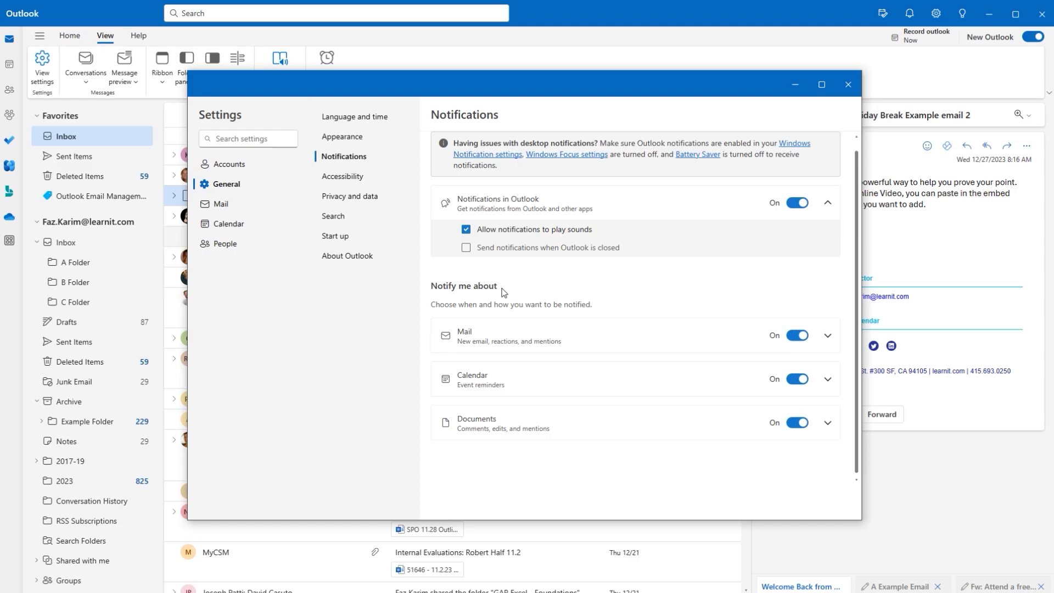
Step: View the Accessibility, Privacy and data, Search, and Start up settings, and open the Mail layout settings
{"action": "left_click", "coordinate": [356, 178]}
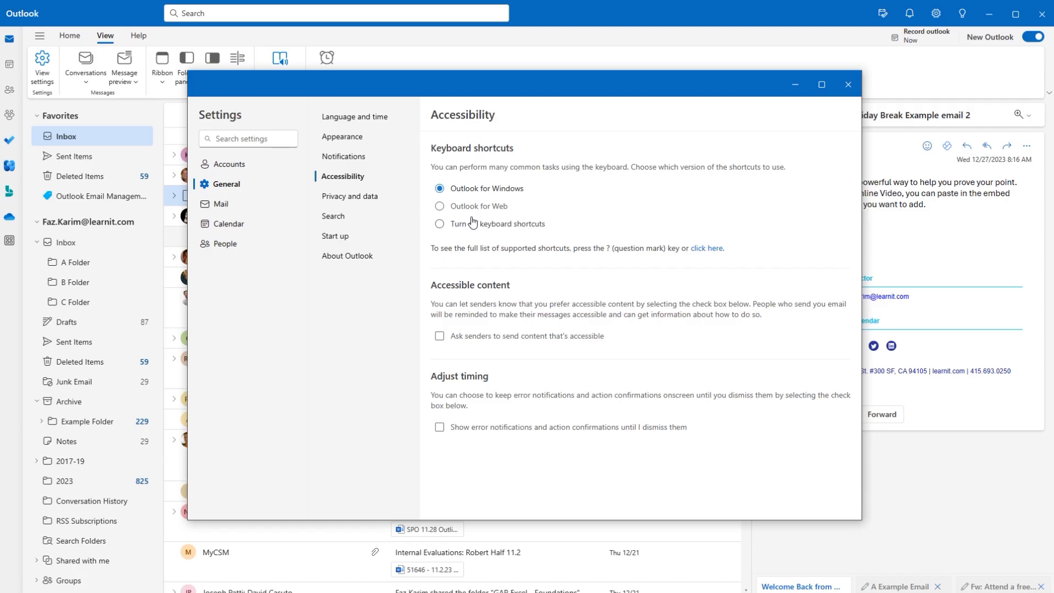
{"action": "left_click", "coordinate": [392, 200]}
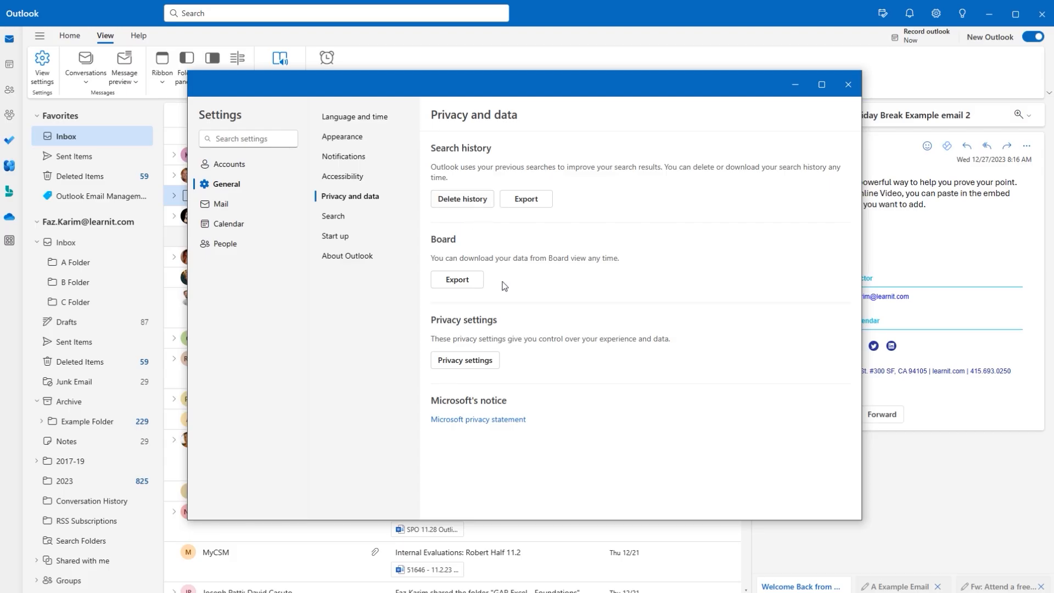
{"action": "left_click", "coordinate": [387, 216]}
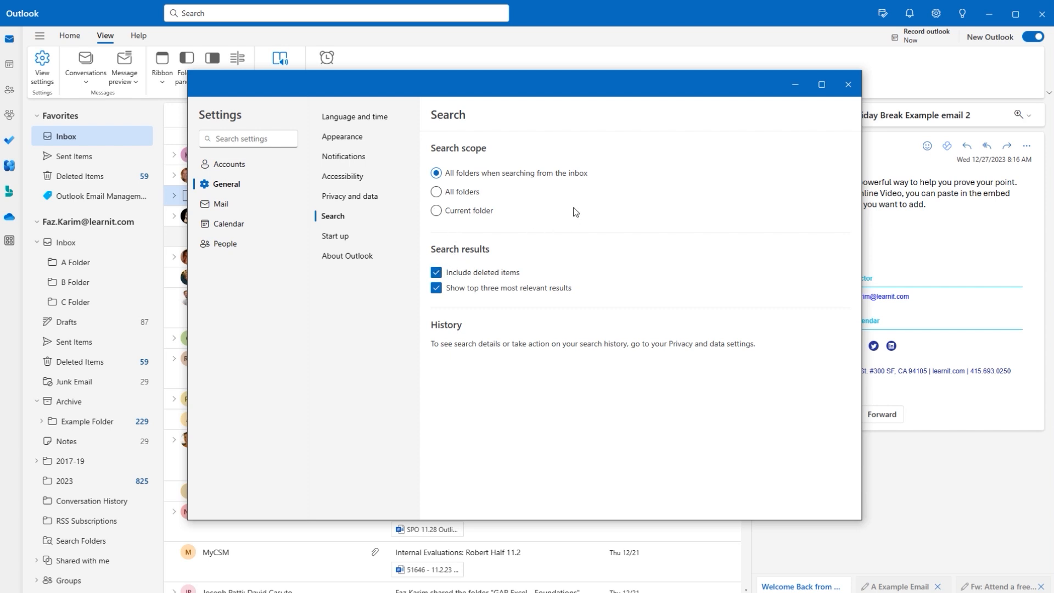
{"action": "left_click", "coordinate": [360, 236]}
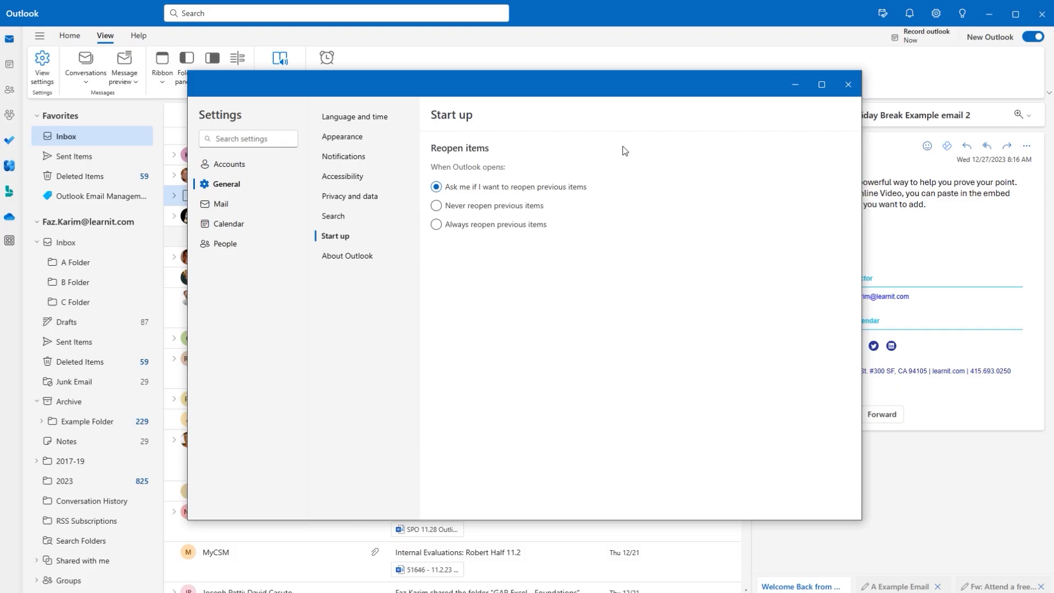
{"action": "left_click", "coordinate": [216, 210]}
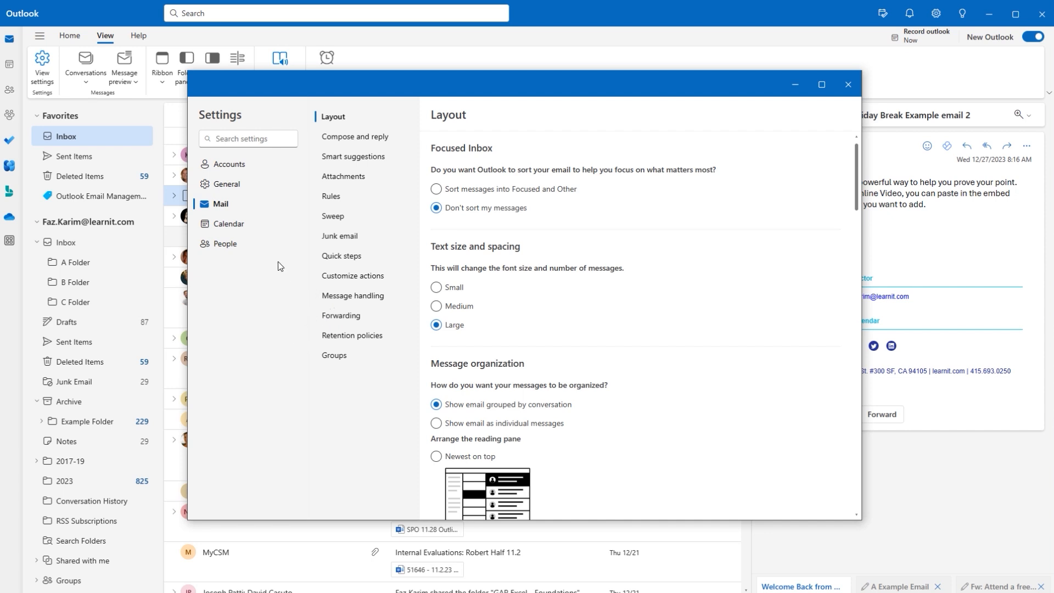
Step: Look through the Calendar, People, General, Accounts and Mail settings, and close the settings window
{"action": "left_click", "coordinate": [225, 229]}
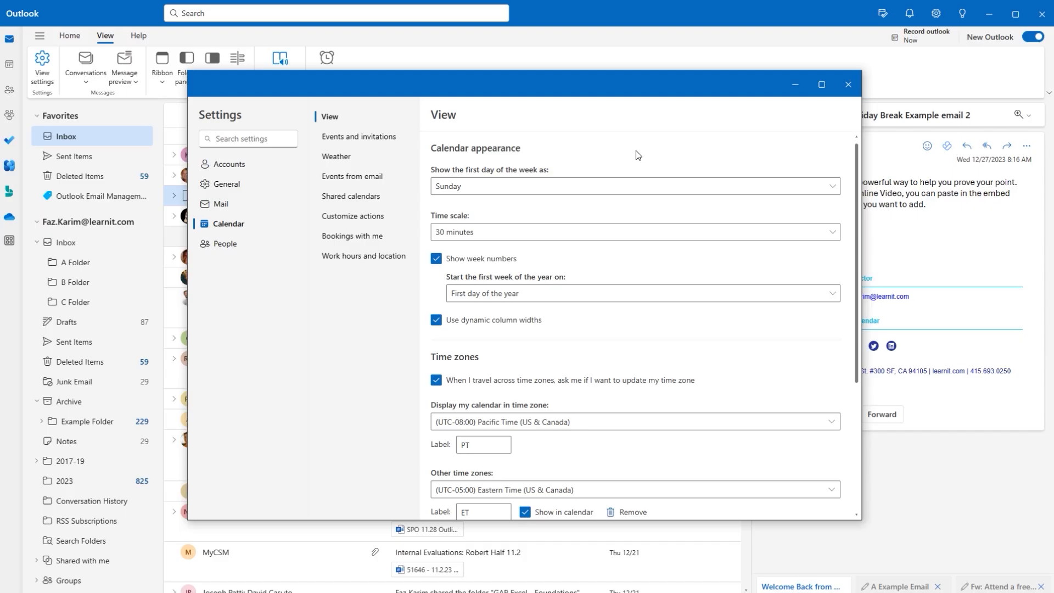
{"action": "left_click", "coordinate": [223, 251]}
{"action": "left_click", "coordinate": [233, 226]}
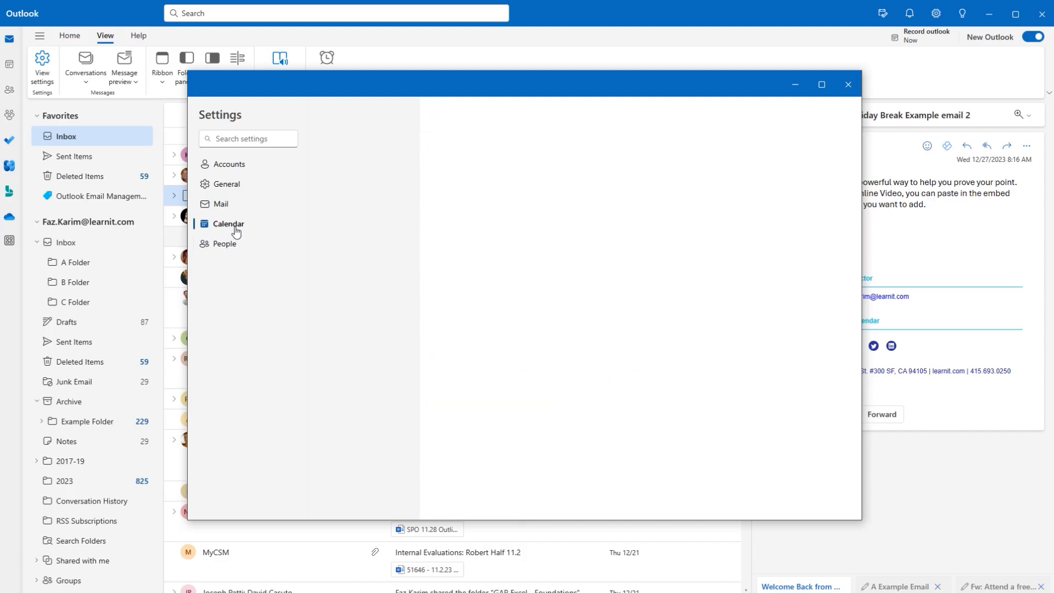
{"action": "left_click", "coordinate": [253, 204]}
{"action": "left_click", "coordinate": [265, 185]}
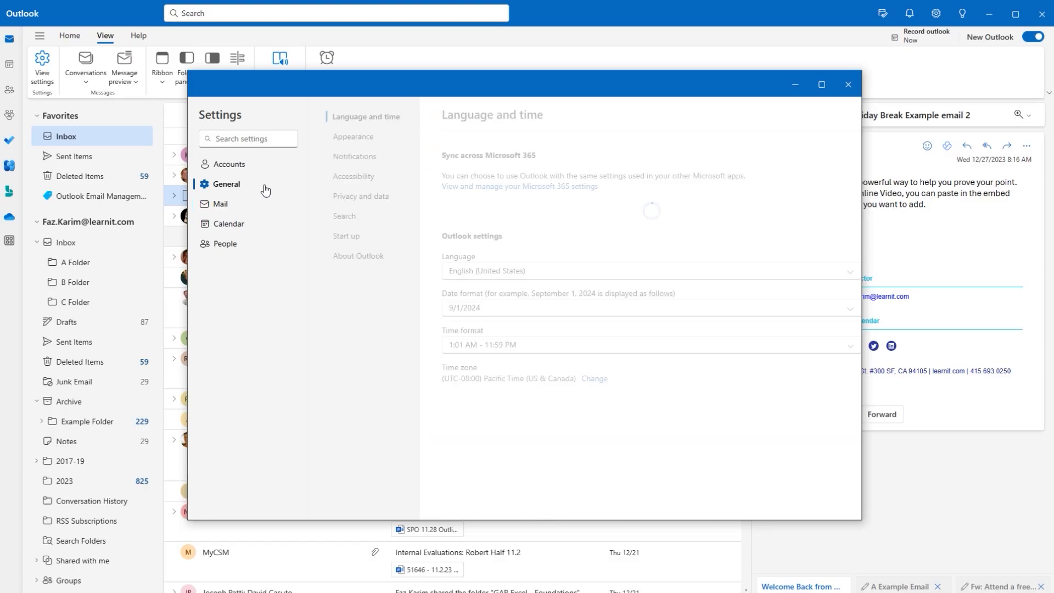
{"action": "left_click", "coordinate": [263, 170]}
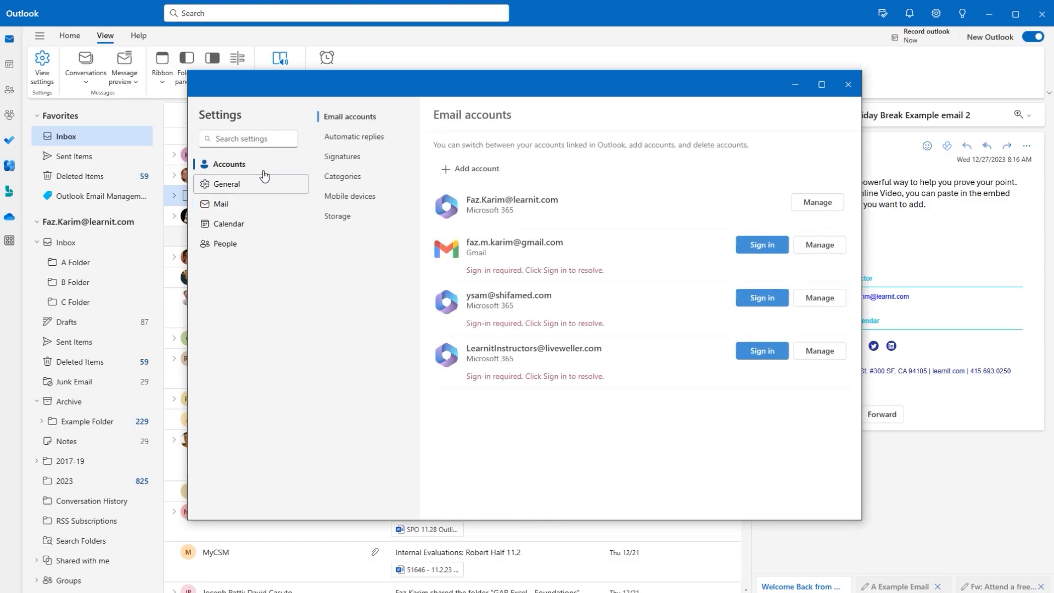
{"action": "left_click", "coordinate": [248, 249]}
{"action": "left_click", "coordinate": [227, 185]}
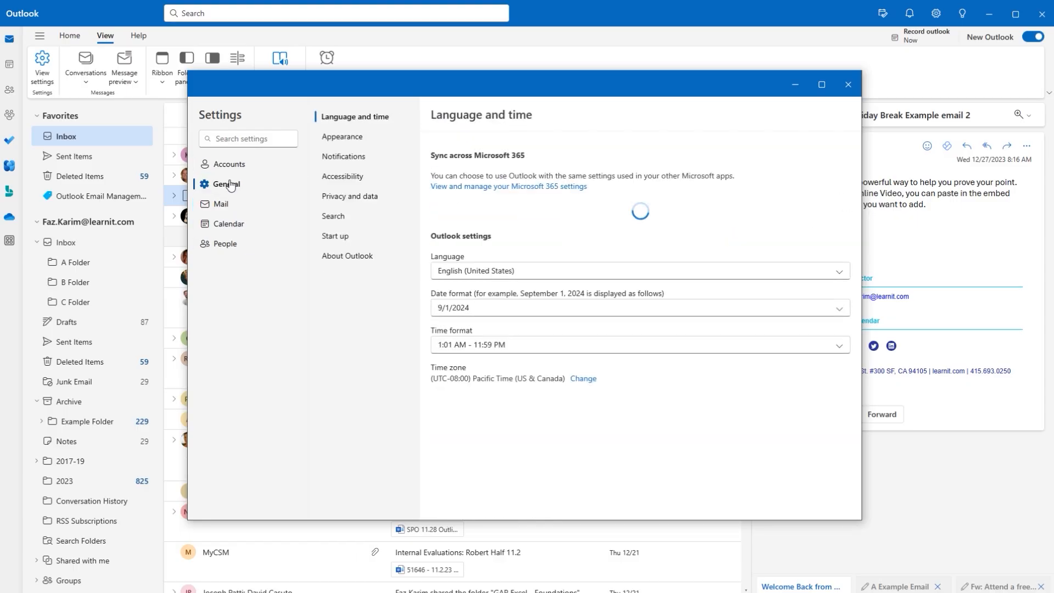
{"action": "left_click", "coordinate": [210, 206]}
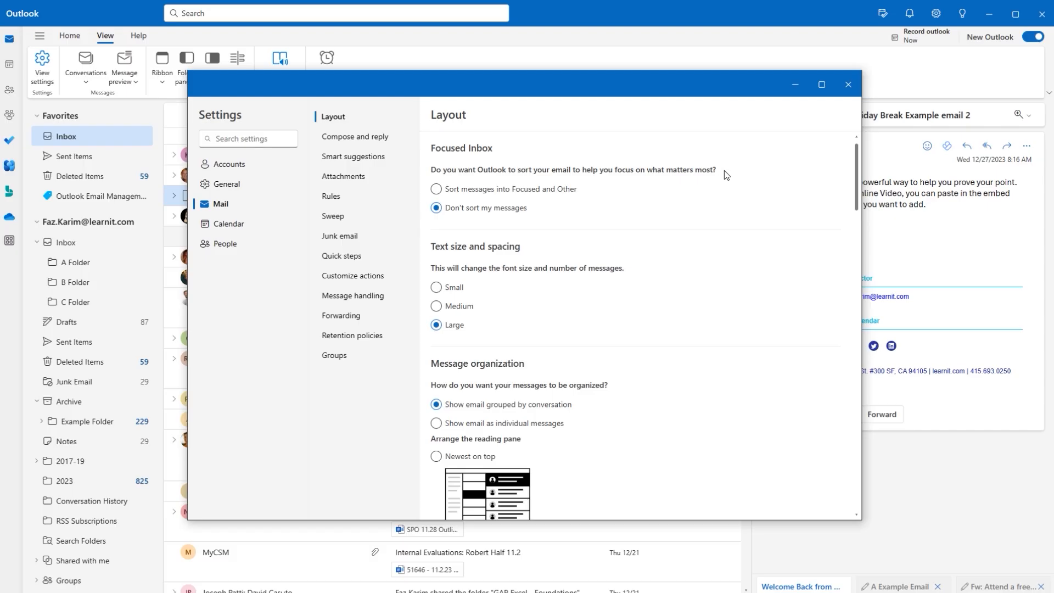
{"action": "left_click", "coordinate": [848, 86]}
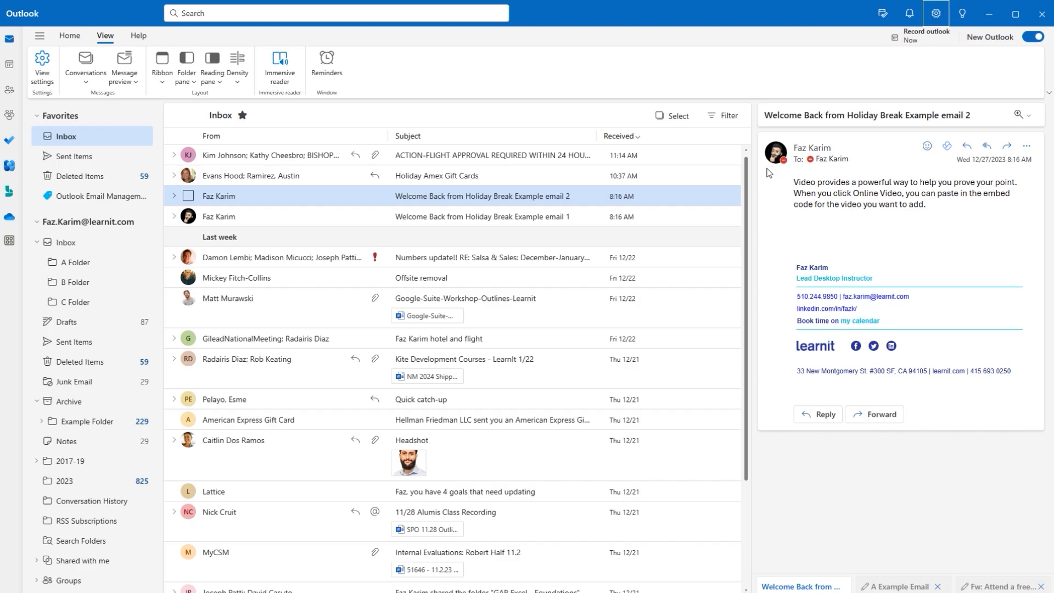
Step: View the My Day pane's To Do tasks and Calendar agenda, and close the pane
{"action": "left_click", "coordinate": [881, 15]}
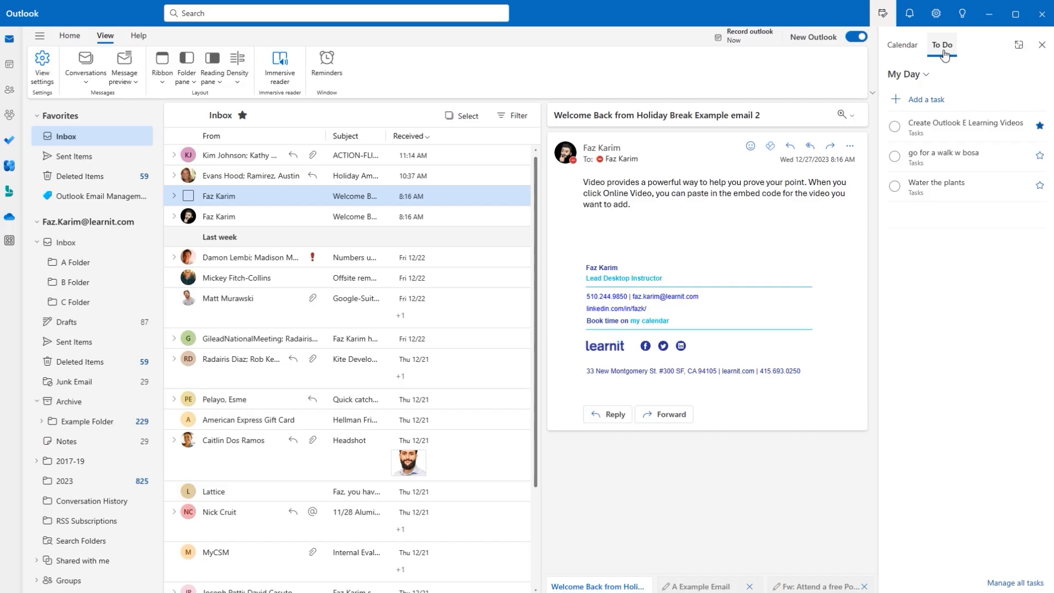
{"action": "left_click", "coordinate": [909, 54]}
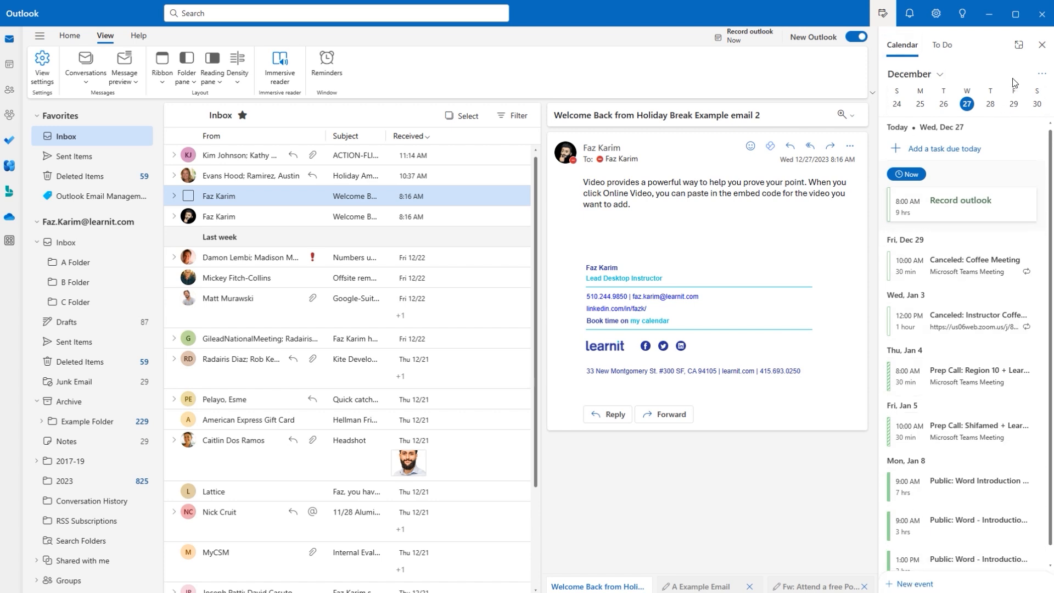
{"action": "left_click", "coordinate": [1041, 46]}
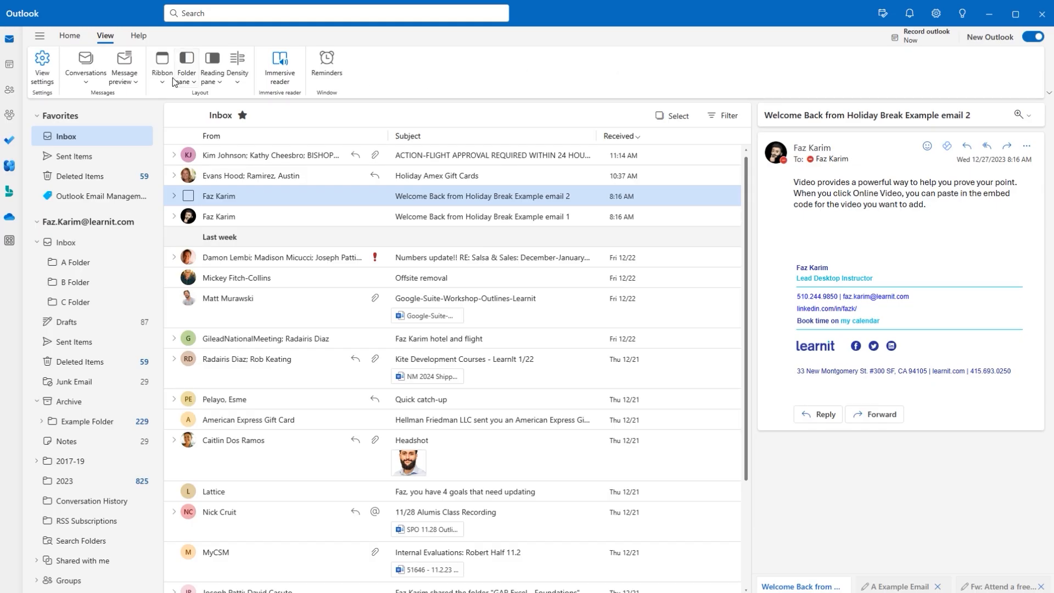
Step: Create a group named Outlook Group Demo with the description "a demo of groups", without adding members
{"action": "left_click", "coordinate": [8, 115]}
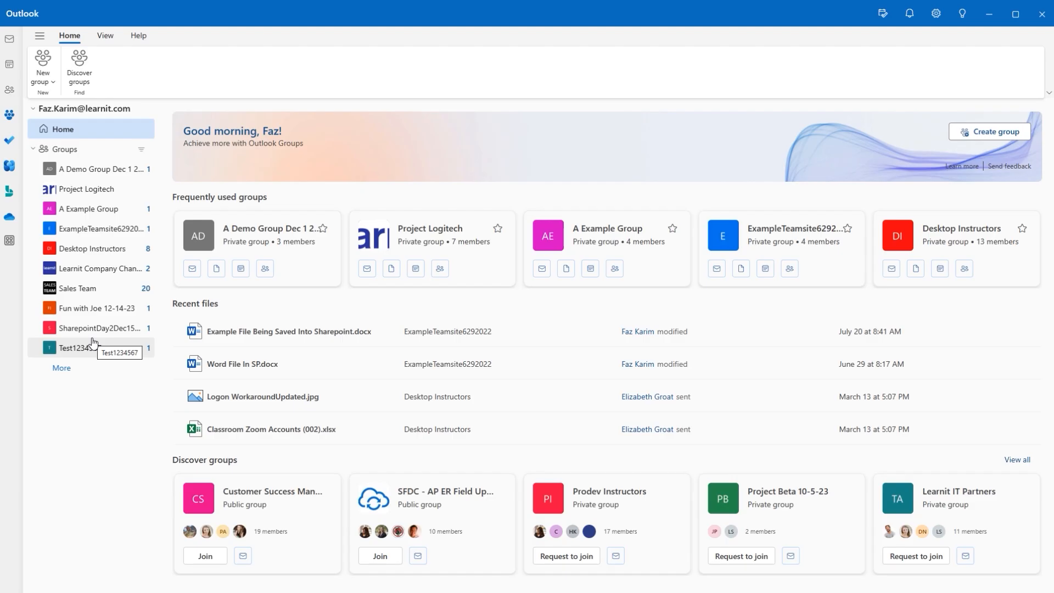
{"action": "left_click", "coordinate": [42, 84]}
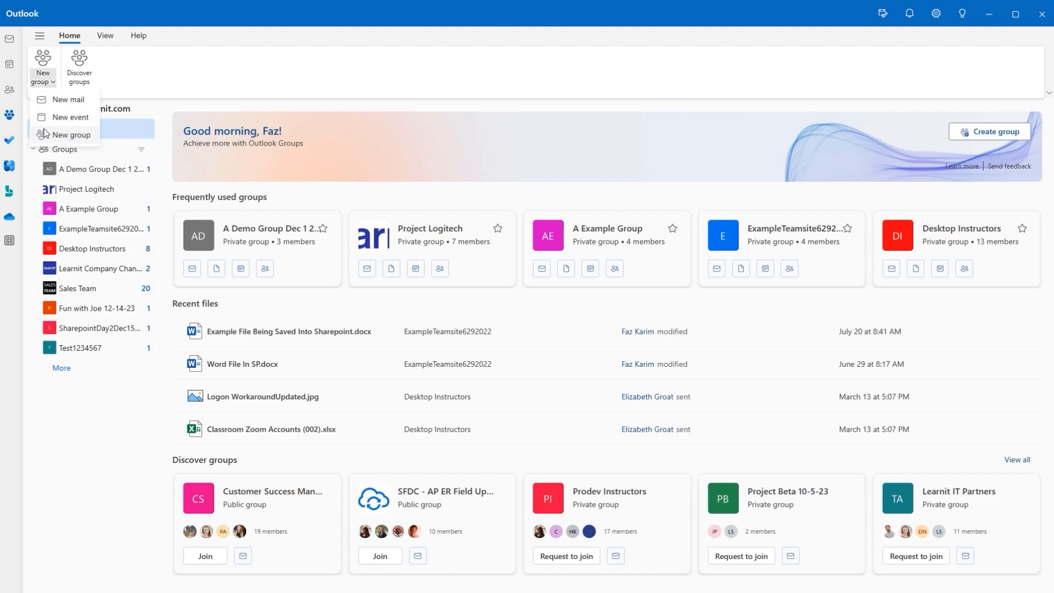
{"action": "left_click", "coordinate": [60, 136]}
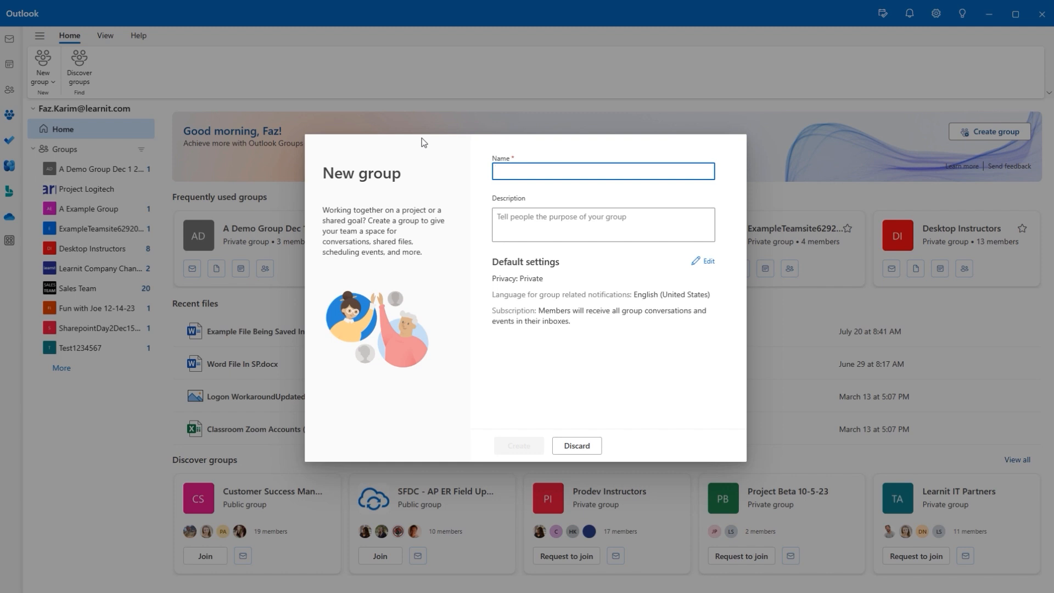
{"action": "type", "text": "Outloo"}
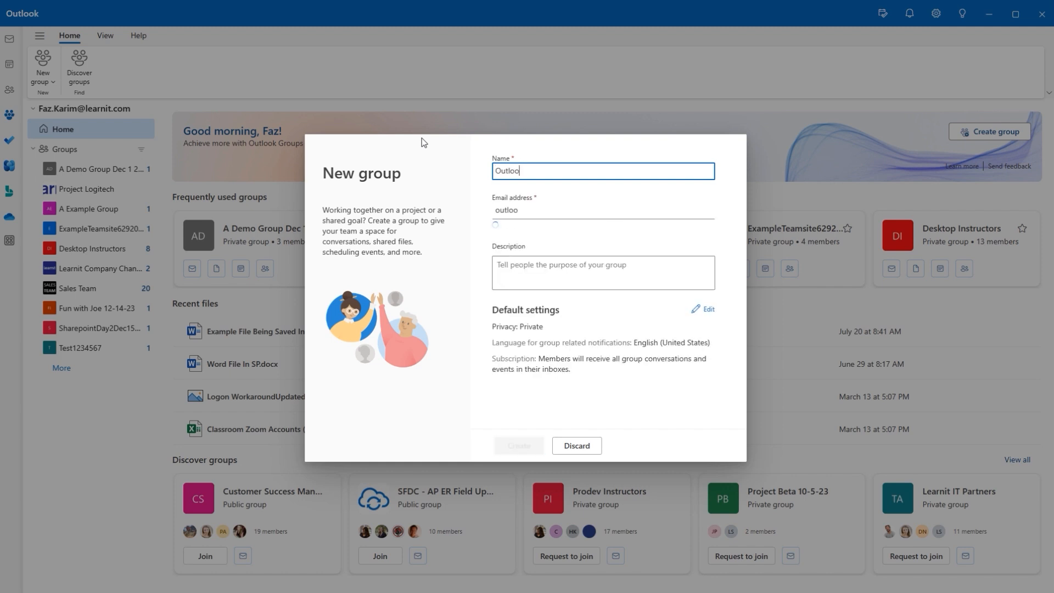
{"action": "type", "text": "k Group Demo"}
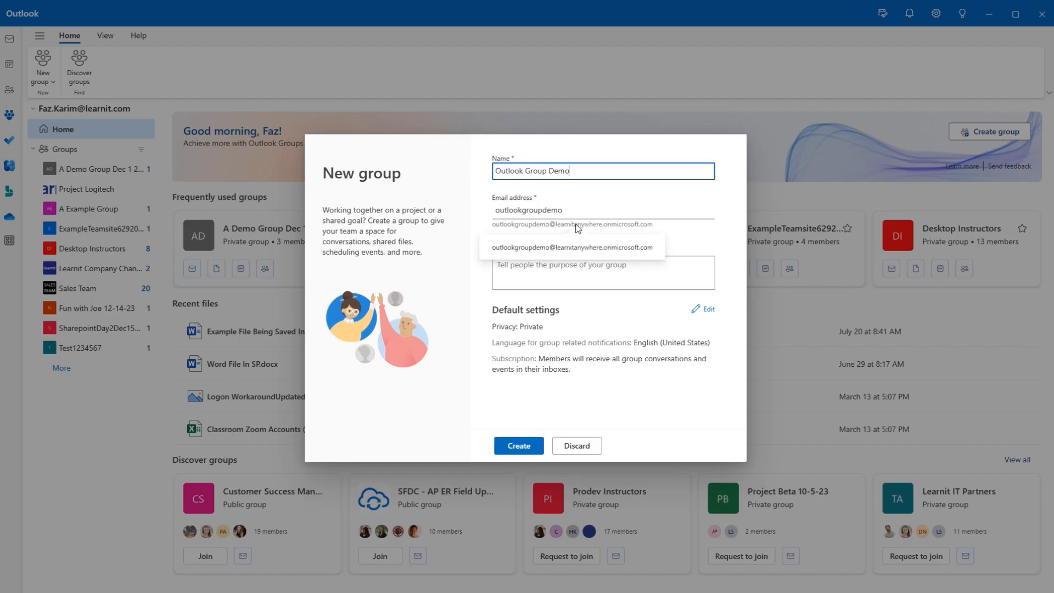
{"action": "left_click", "coordinate": [556, 265]}
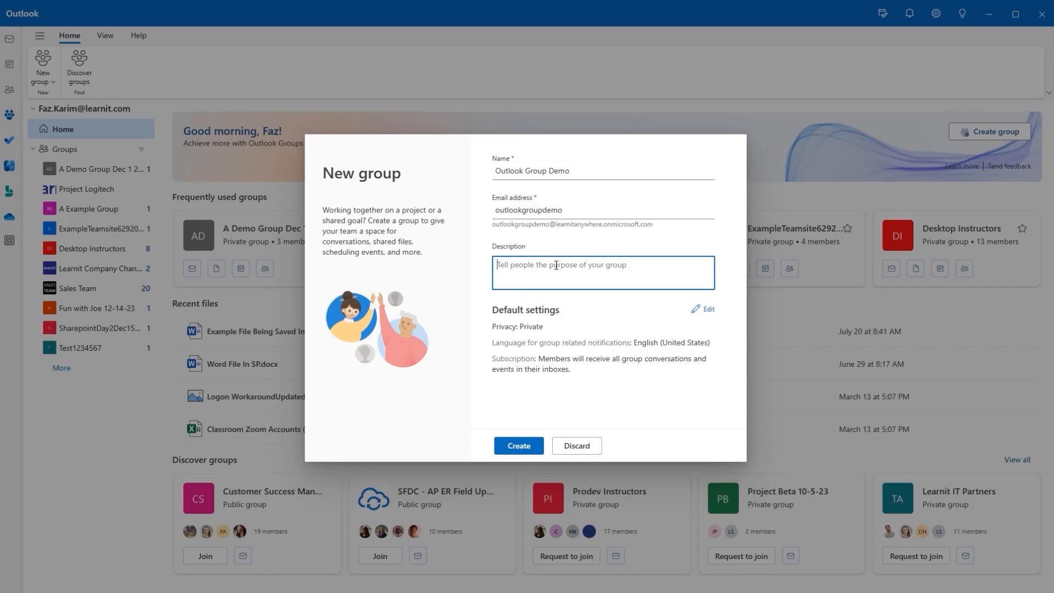
{"action": "type", "text": "a demo of groups"}
{"action": "left_click", "coordinate": [518, 445]}
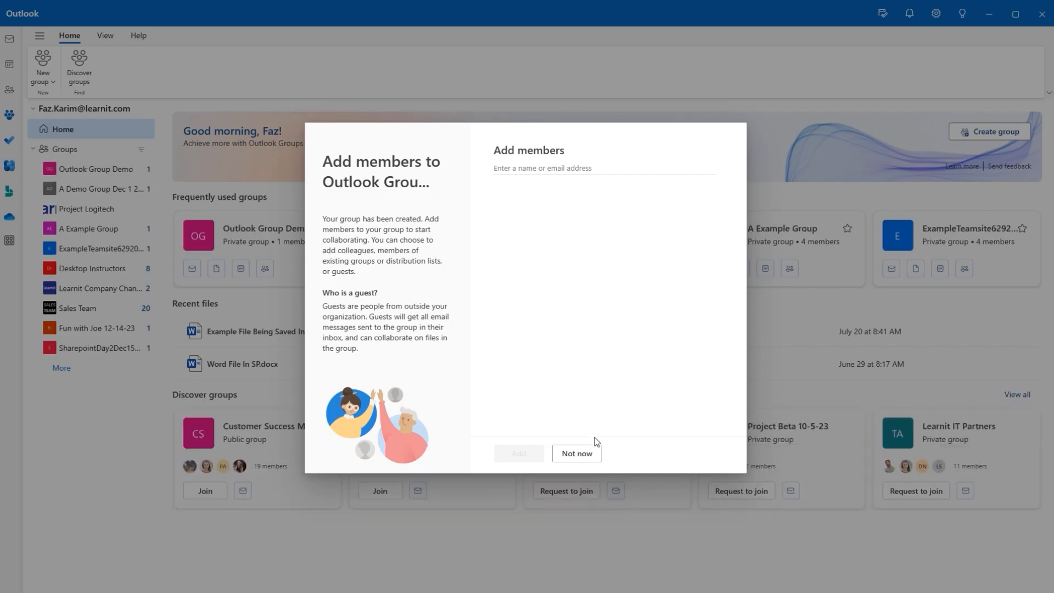
{"action": "left_click", "coordinate": [577, 453]}
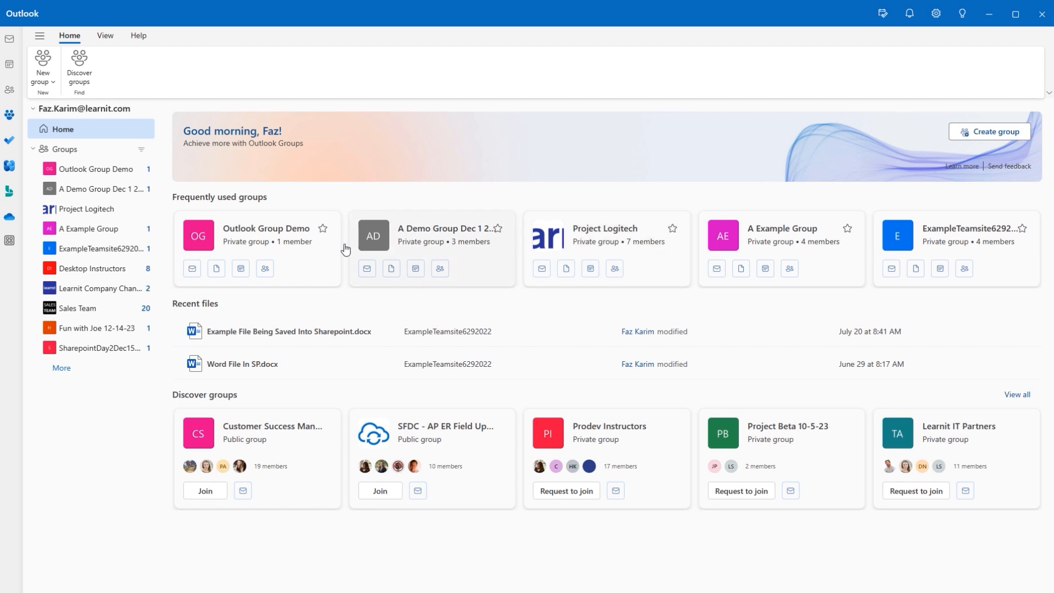
Step: Open the Outlook Group Demo group, review its group settings, and close them
{"action": "left_click", "coordinate": [126, 169]}
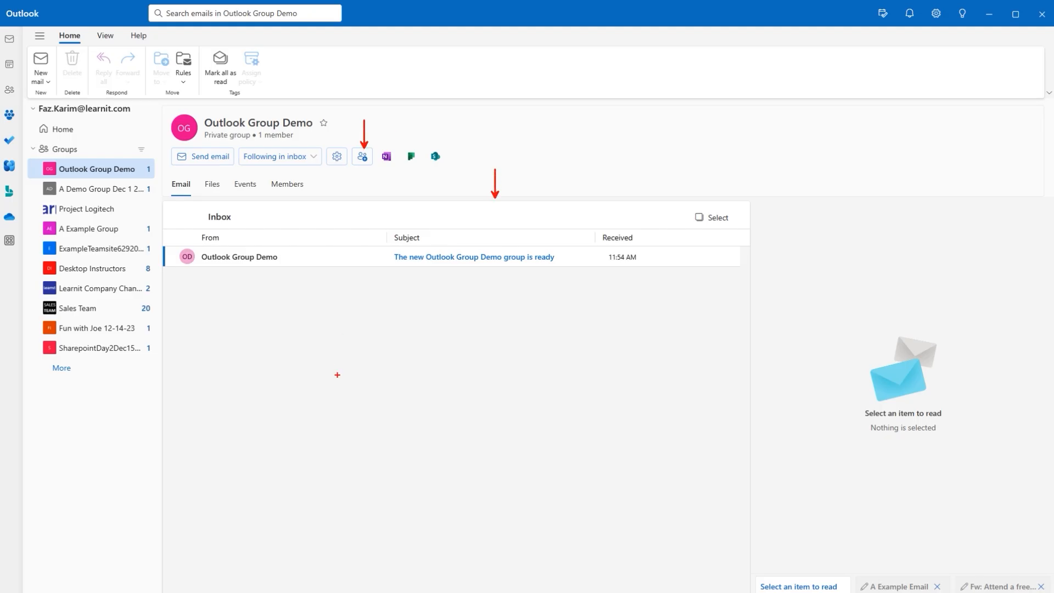
{"action": "left_click", "coordinate": [334, 158]}
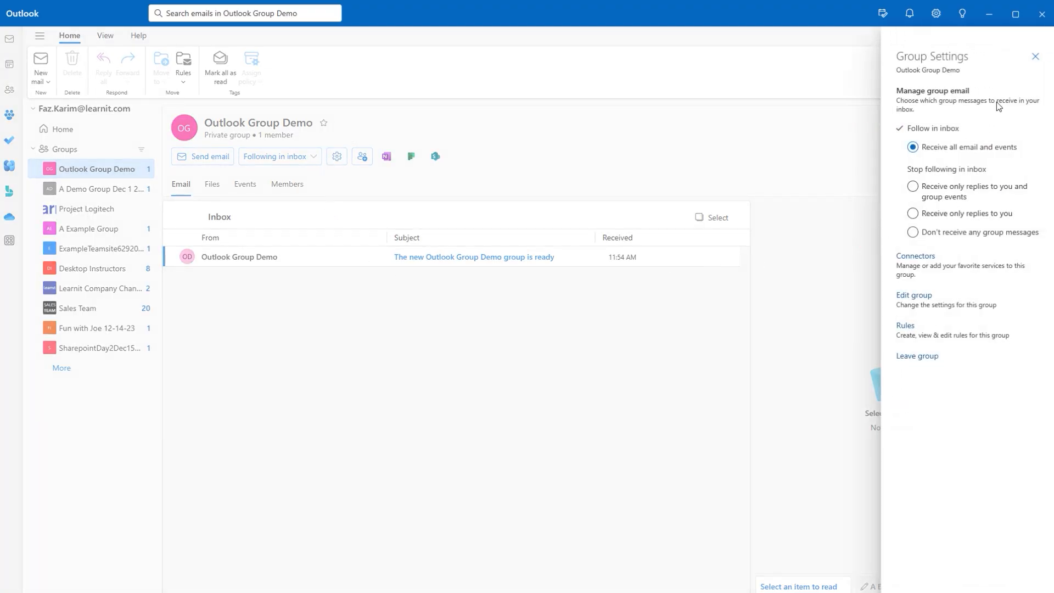
{"action": "left_click", "coordinate": [1035, 56]}
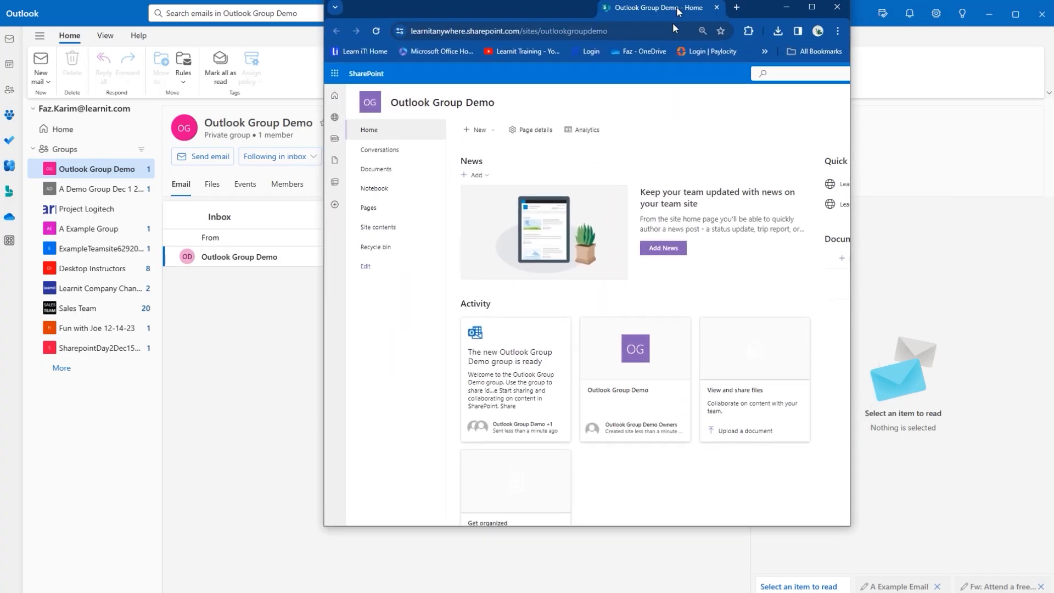
Step: Open the group's SharePoint site and place its browser window so the group's header stays visible in Outlook
{"action": "left_click_drag", "start_coordinate": [666, 60], "coordinate": [665, 60]}
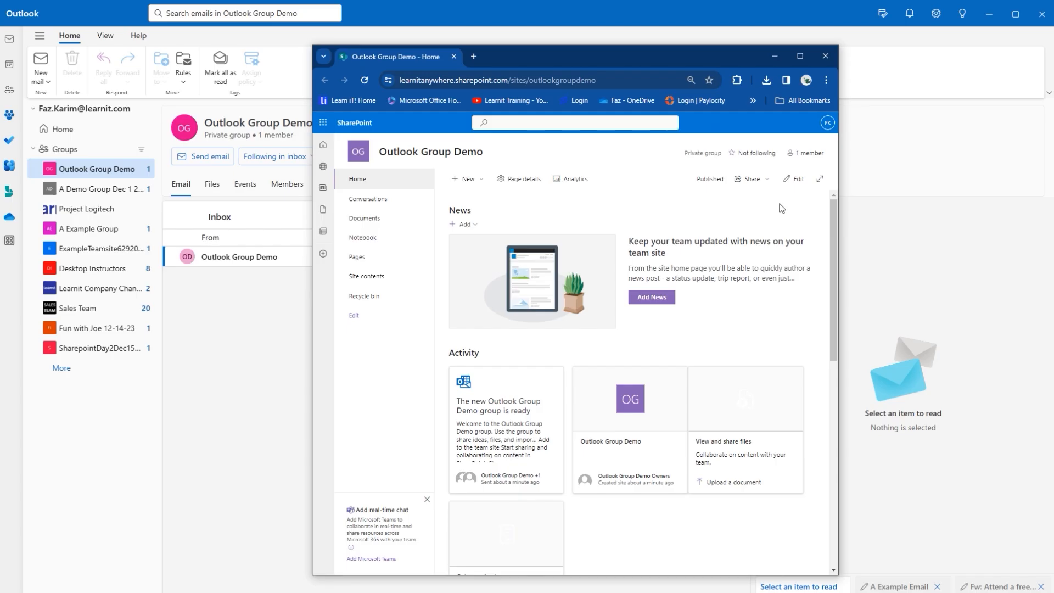
{"action": "left_click_drag", "start_coordinate": [693, 53], "coordinate": [871, 32]}
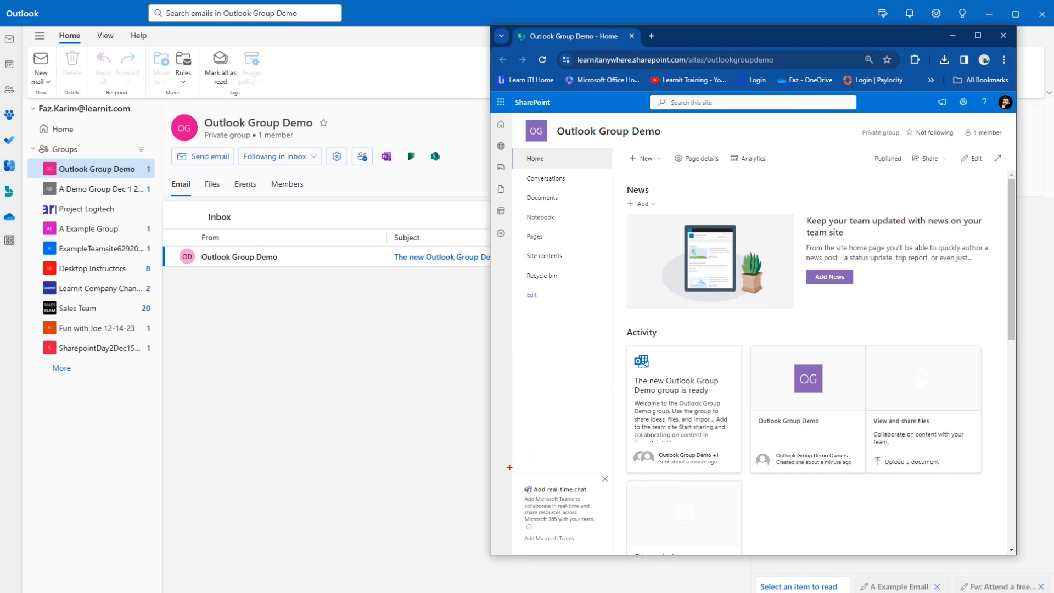
{"action": "mouse_move", "coordinate": [509, 467]}
{"action": "left_mouse_down"}
{"action": "mouse_move", "coordinate": [565, 535]}
{"action": "mouse_move", "coordinate": [602, 555]}
{"action": "mouse_move", "coordinate": [615, 549]}
{"action": "left_mouse_up"}
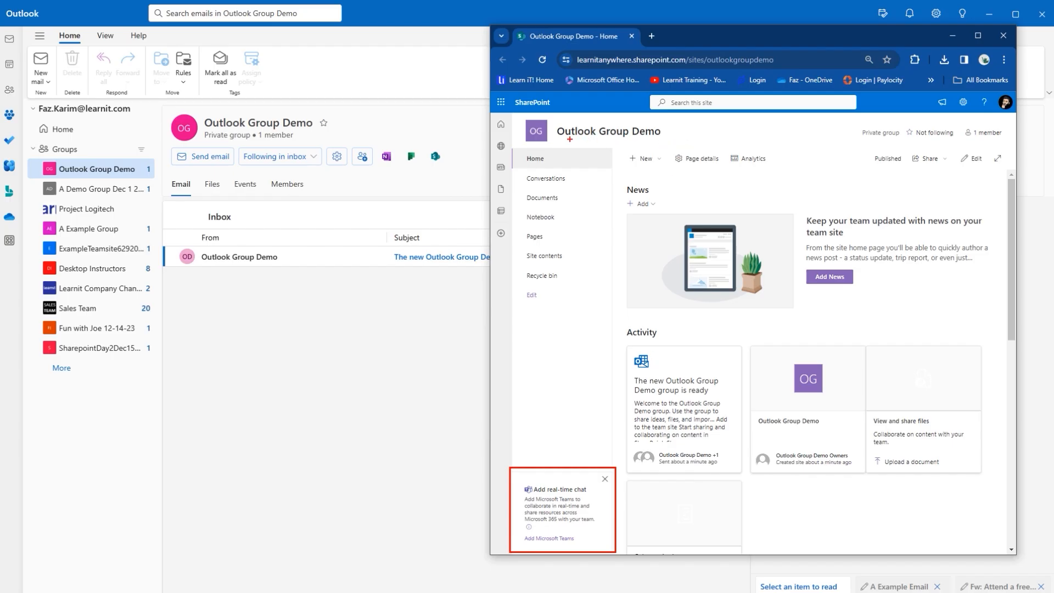
{"action": "left_click_drag", "start_coordinate": [582, 140], "coordinate": [652, 139]}
{"action": "mouse_move", "coordinate": [426, 145]}
{"action": "left_mouse_down"}
{"action": "mouse_move", "coordinate": [450, 167]}
{"action": "mouse_move", "coordinate": [560, 466]}
{"action": "left_mouse_up"}
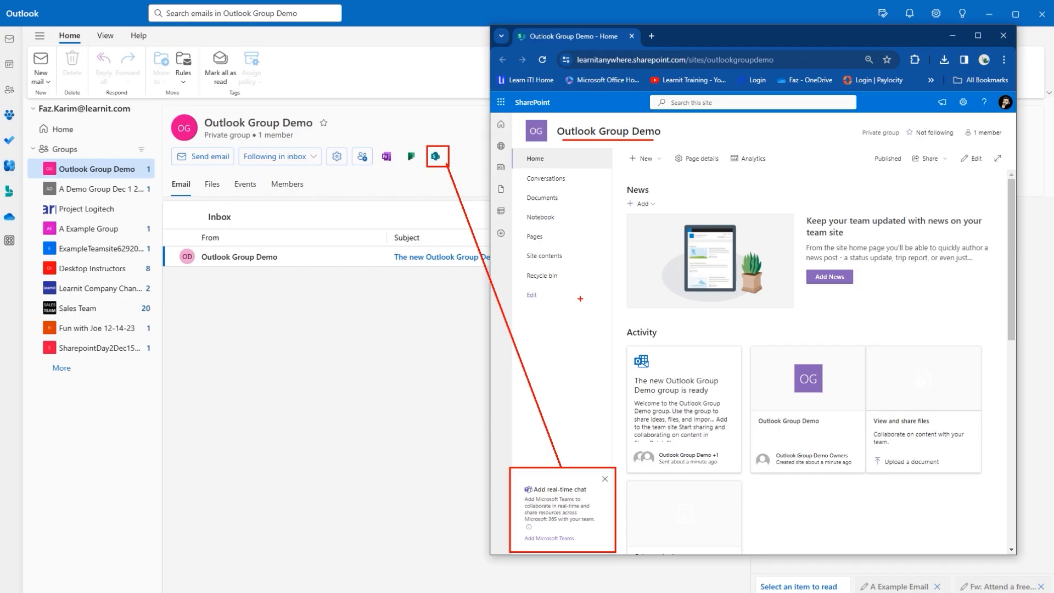
Step: Add Microsoft Teams to the group's SharePoint site, pinning the recommended Documents and Home resources as tabs
{"action": "left_click", "coordinate": [556, 538]}
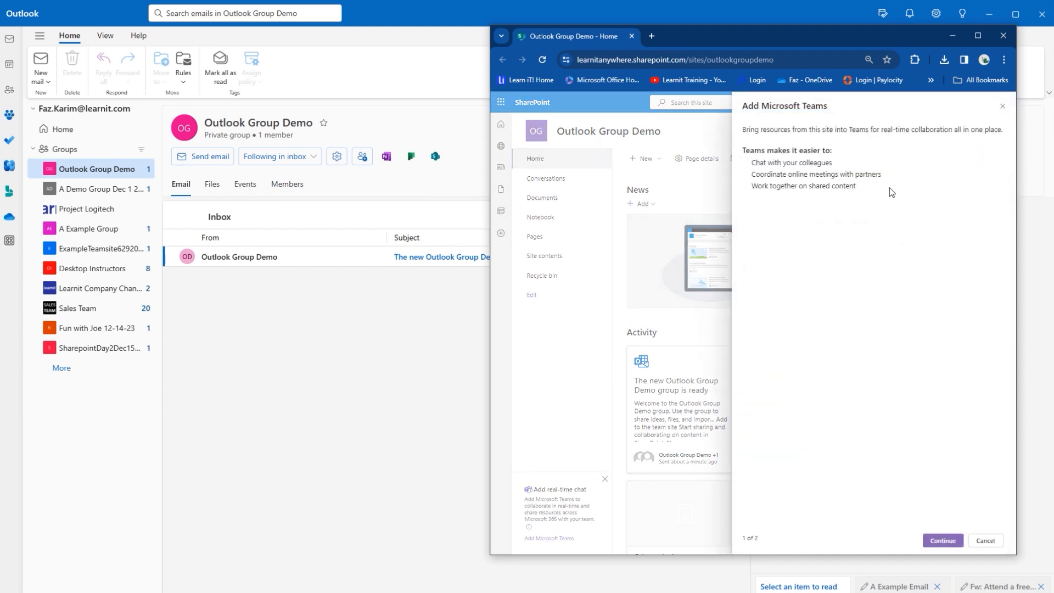
{"action": "left_click_drag", "start_coordinate": [831, 163], "coordinate": [728, 206]}
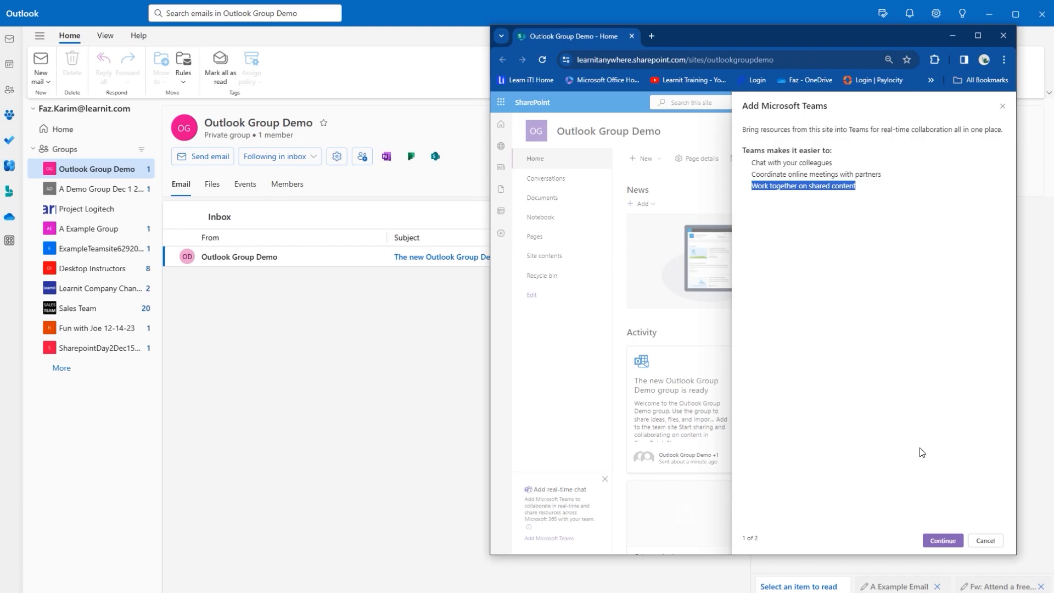
{"action": "left_click", "coordinate": [943, 542]}
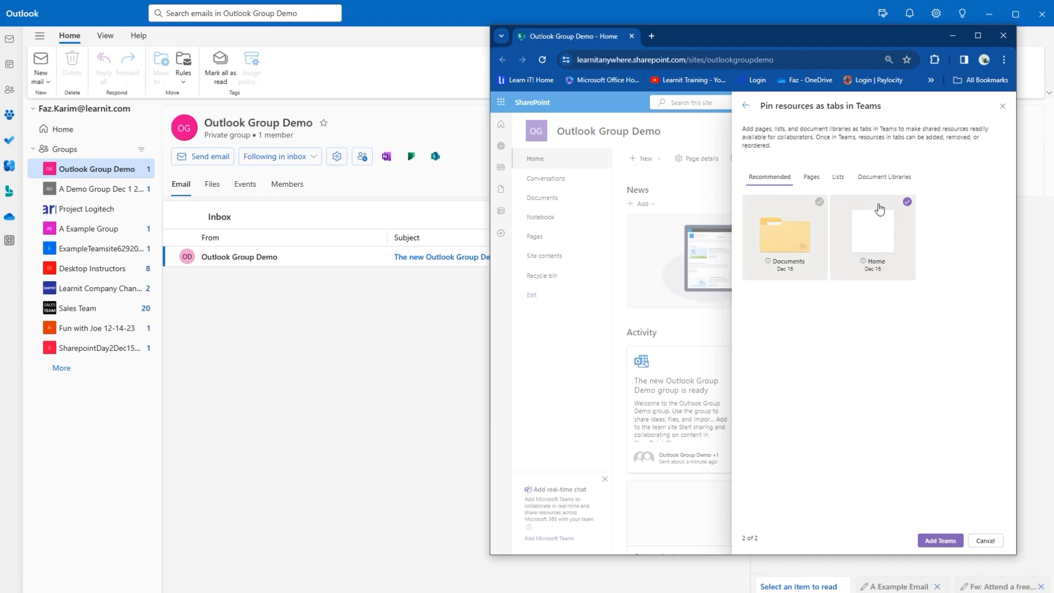
{"action": "left_click", "coordinate": [924, 543]}
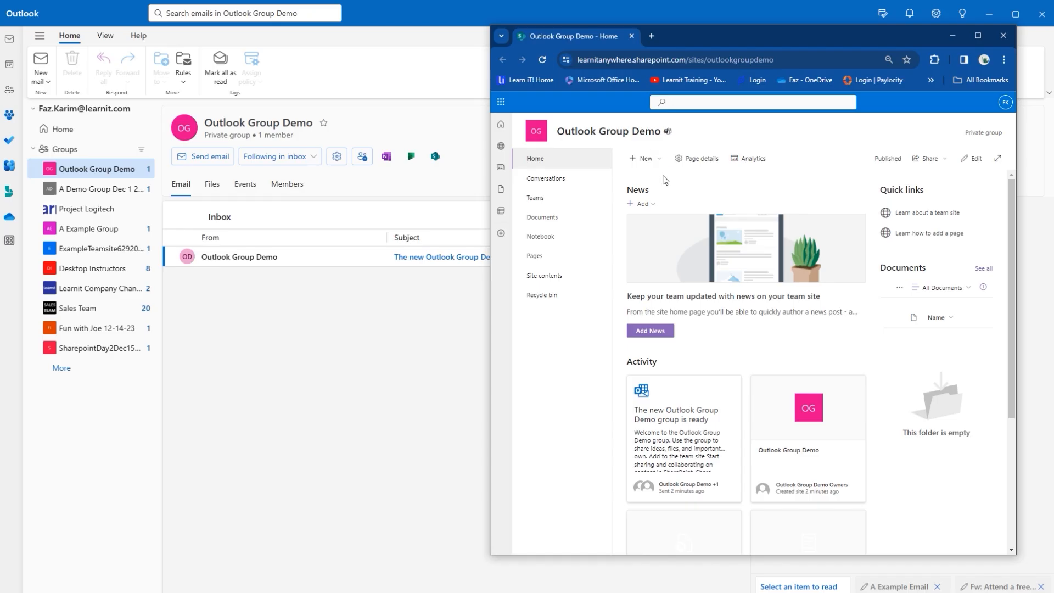
Step: Open the group's team in Microsoft Teams from the site, view its General channel, and minimize the browser
{"action": "left_click", "coordinate": [667, 131]}
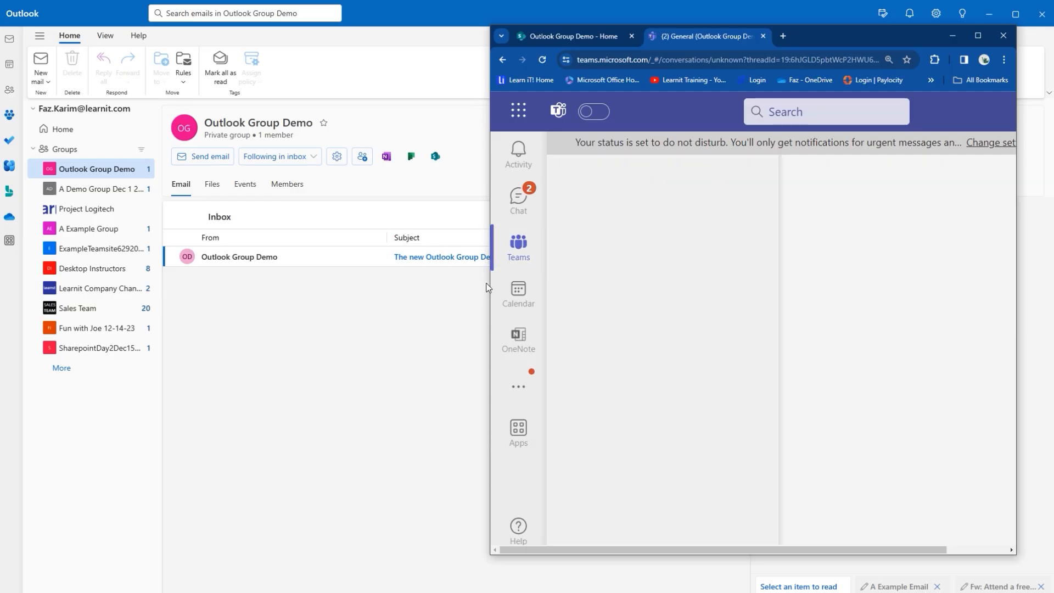
{"action": "left_click_drag", "start_coordinate": [488, 284], "coordinate": [470, 284]}
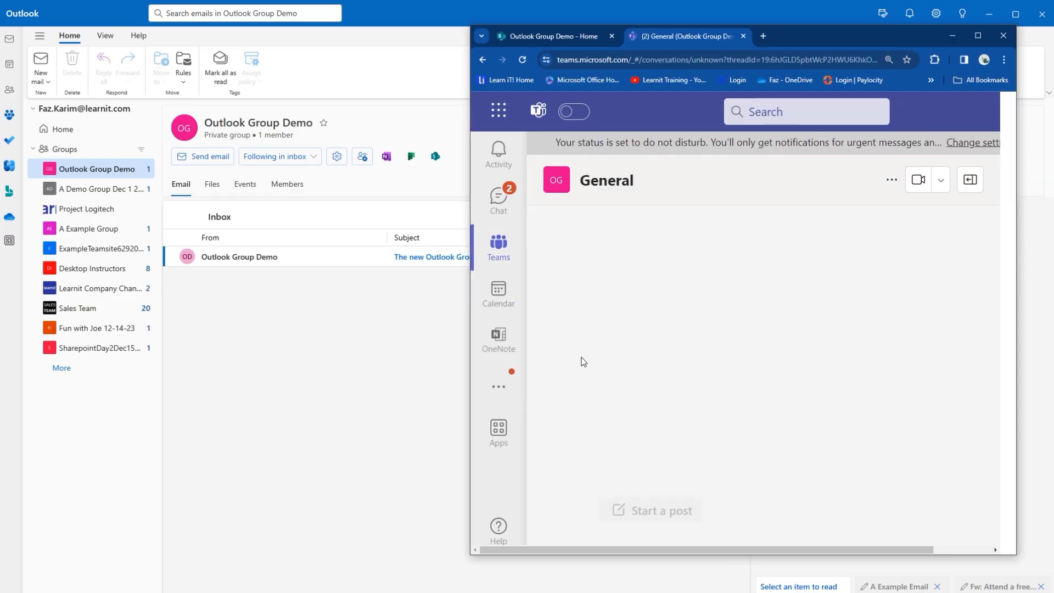
{"action": "left_click", "coordinate": [498, 248]}
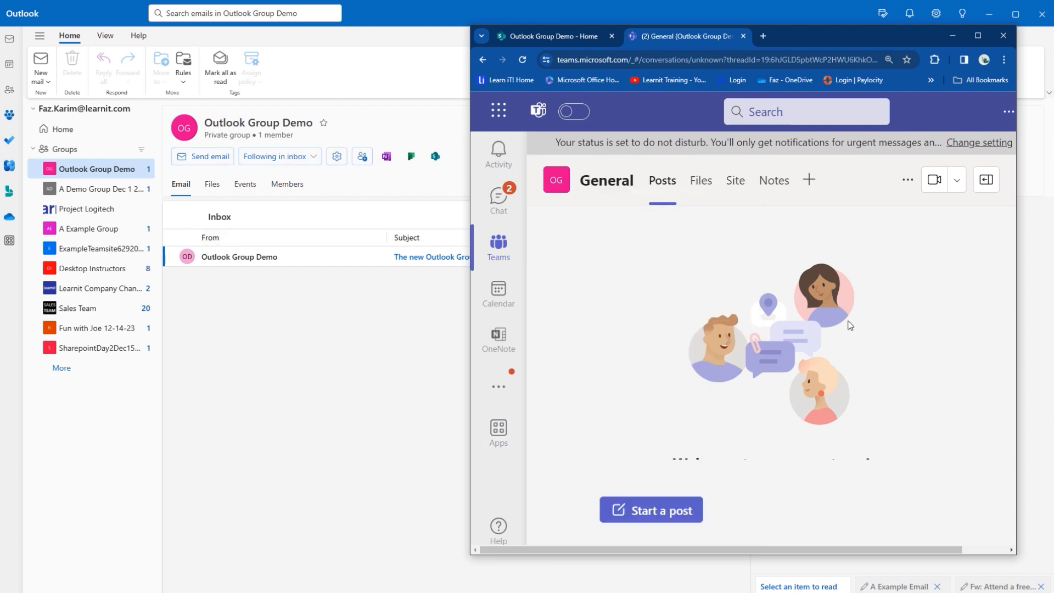
{"action": "left_click", "coordinate": [952, 35]}
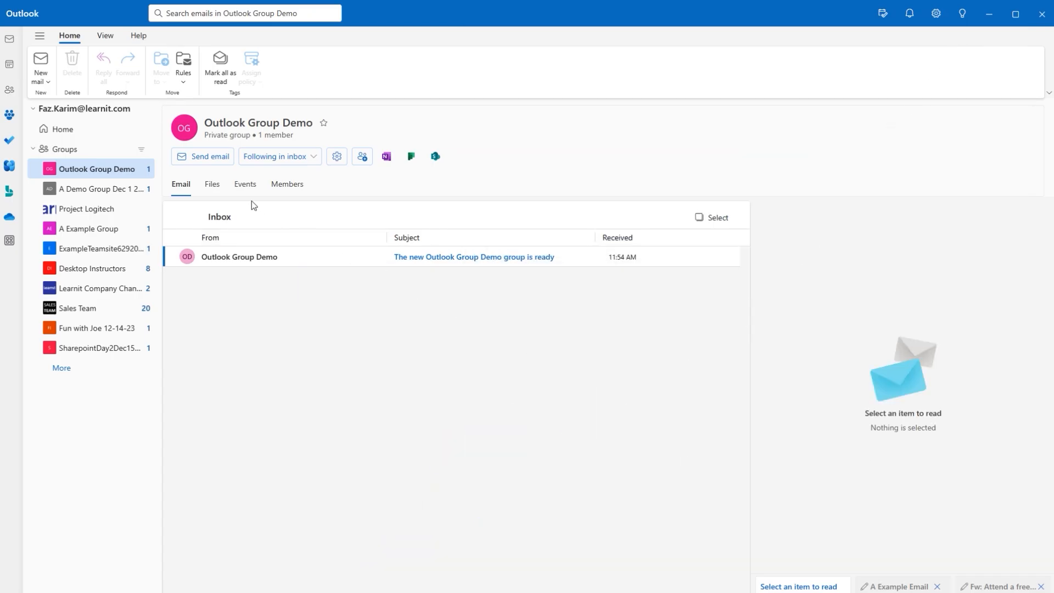
Step: Return to the mail inbox and open the message "Welcome Back from Holiday Break Example email 1"
{"action": "left_click", "coordinate": [9, 41]}
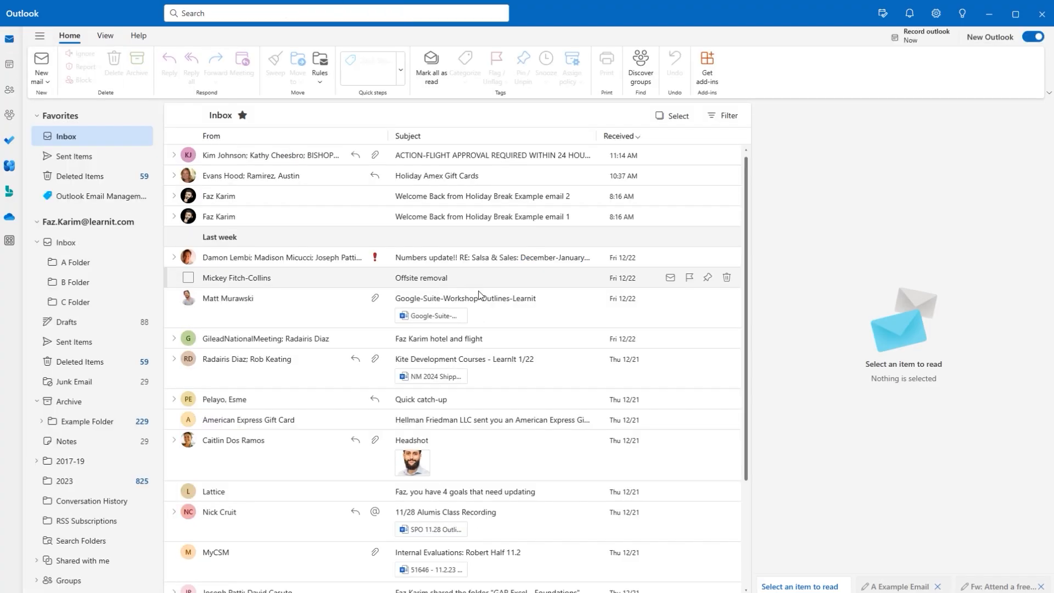
{"action": "left_click", "coordinate": [316, 222]}
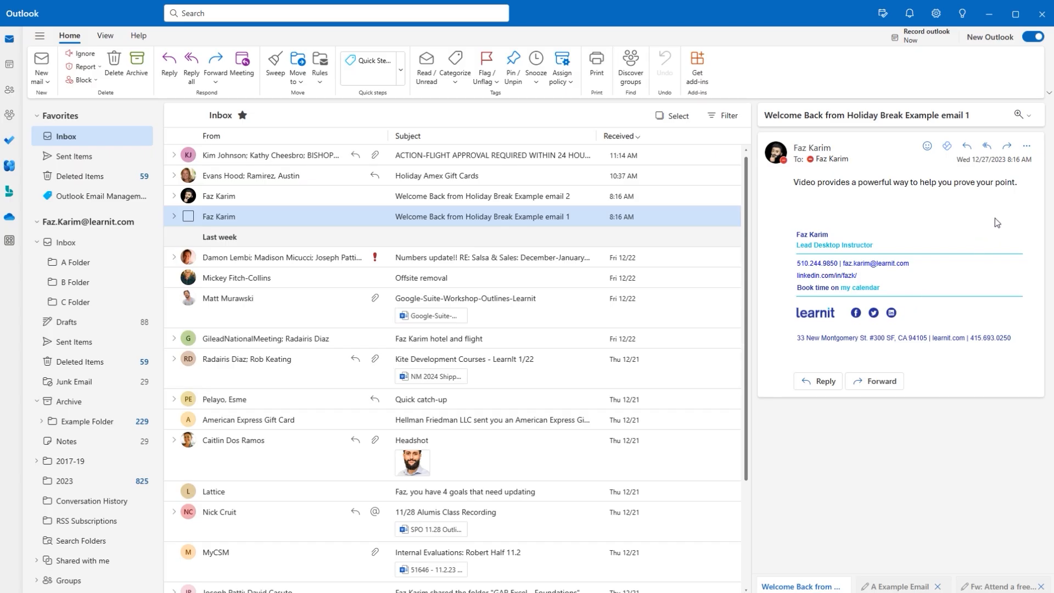
Step: Share the email "Welcome Back from Holiday Break Example email 2" to the Sandbox_Oct23 > General channel in Teams
{"action": "left_click", "coordinate": [1026, 146]}
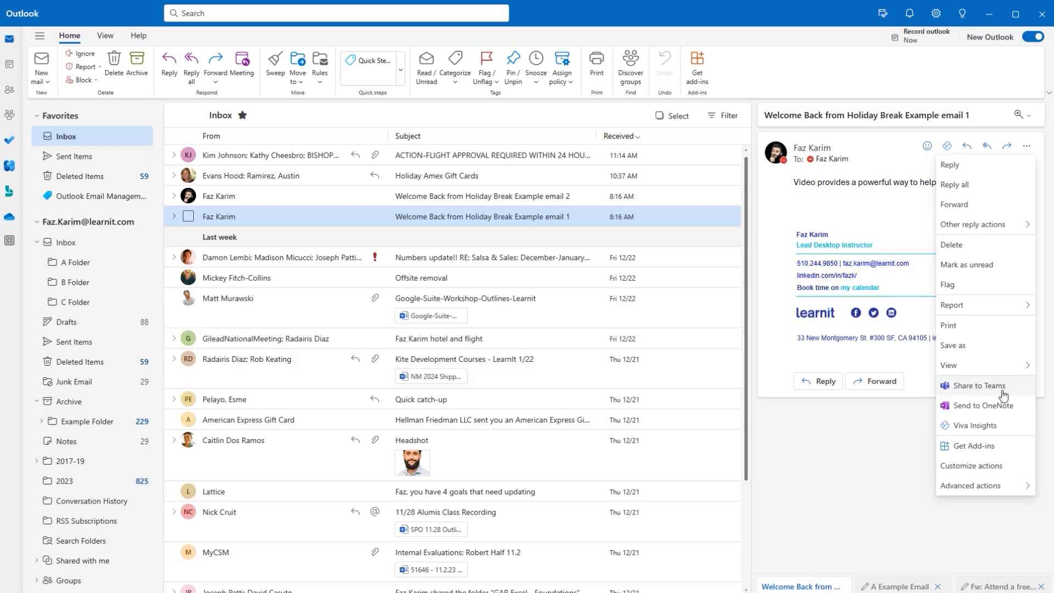
{"action": "left_click", "coordinate": [975, 394]}
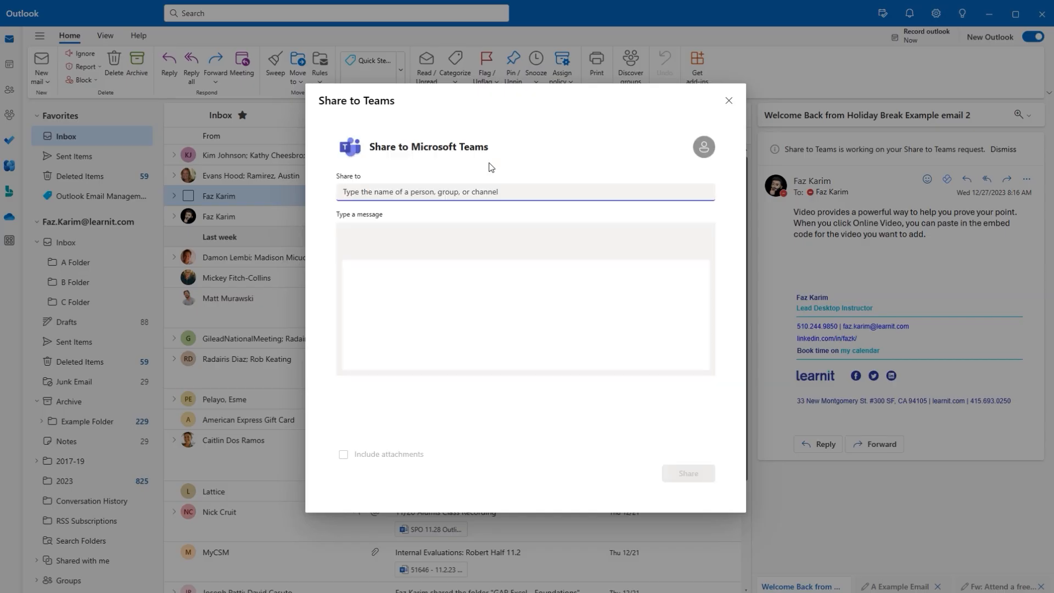
{"action": "left_click", "coordinate": [450, 191]}
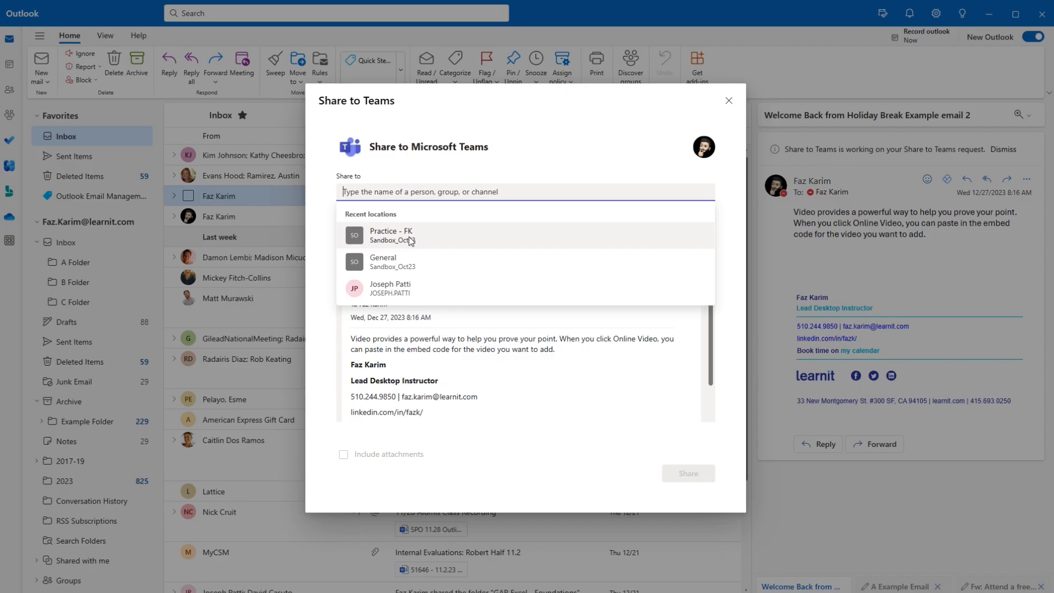
{"action": "left_click", "coordinate": [386, 265]}
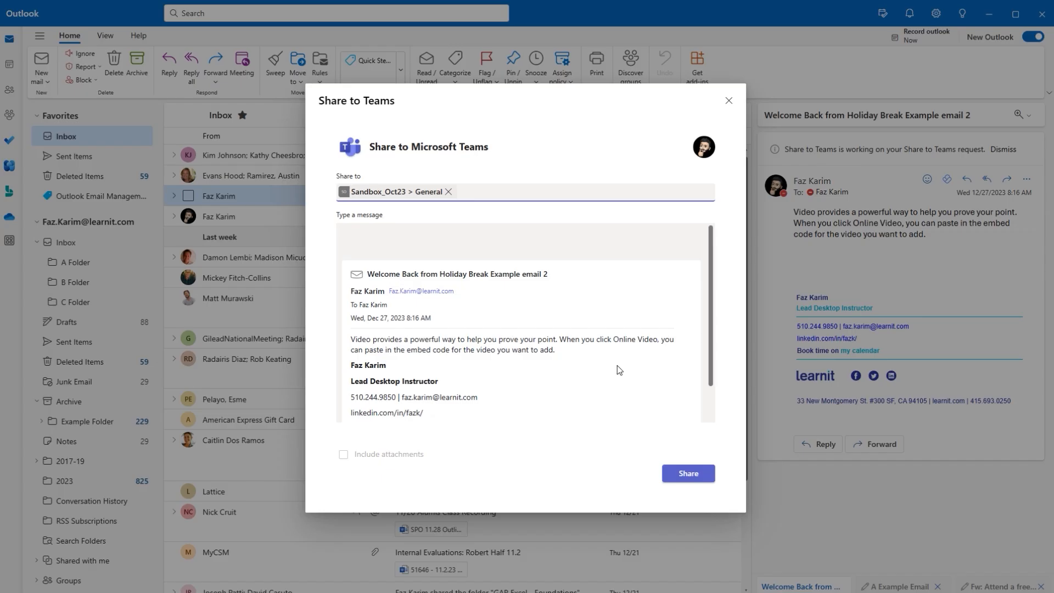
{"action": "left_click", "coordinate": [686, 474]}
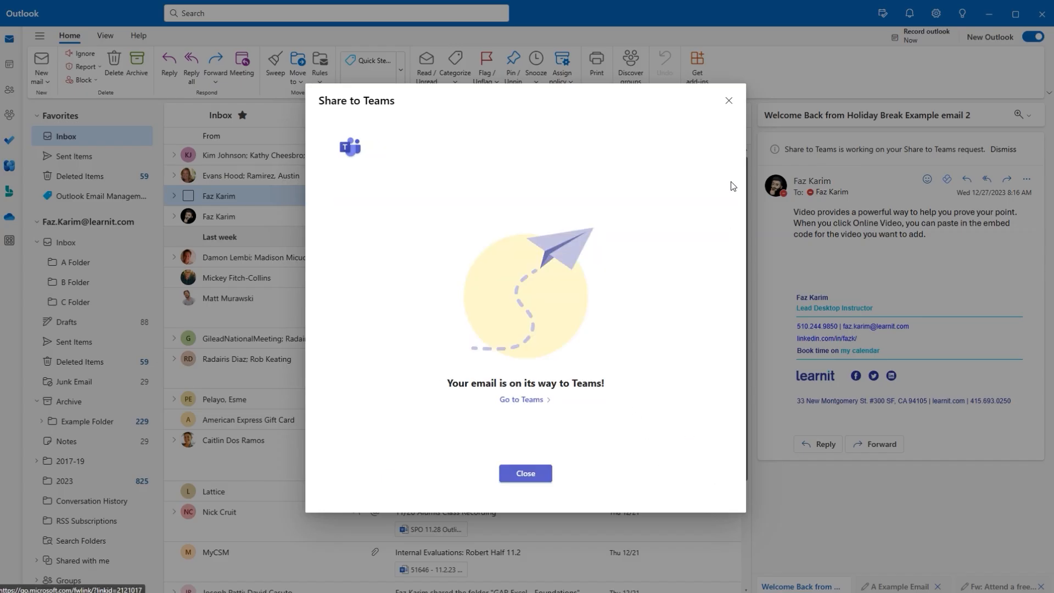
{"action": "left_click", "coordinate": [527, 473]}
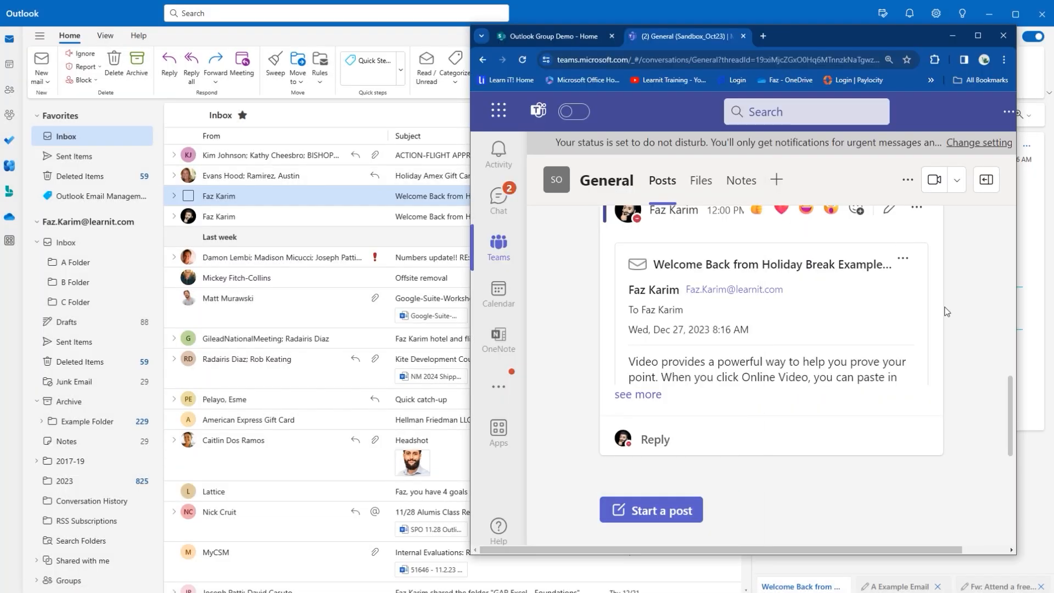
Step: View the shared email's post in the Teams General channel, preview its Share to Outlook form without sending, and minimize the browser
{"action": "scroll", "coordinate": [958, 332], "scroll_direction": "up", "scroll_amount": 2}
{"action": "scroll", "coordinate": [961, 336], "scroll_direction": "down", "scroll_amount": 1}
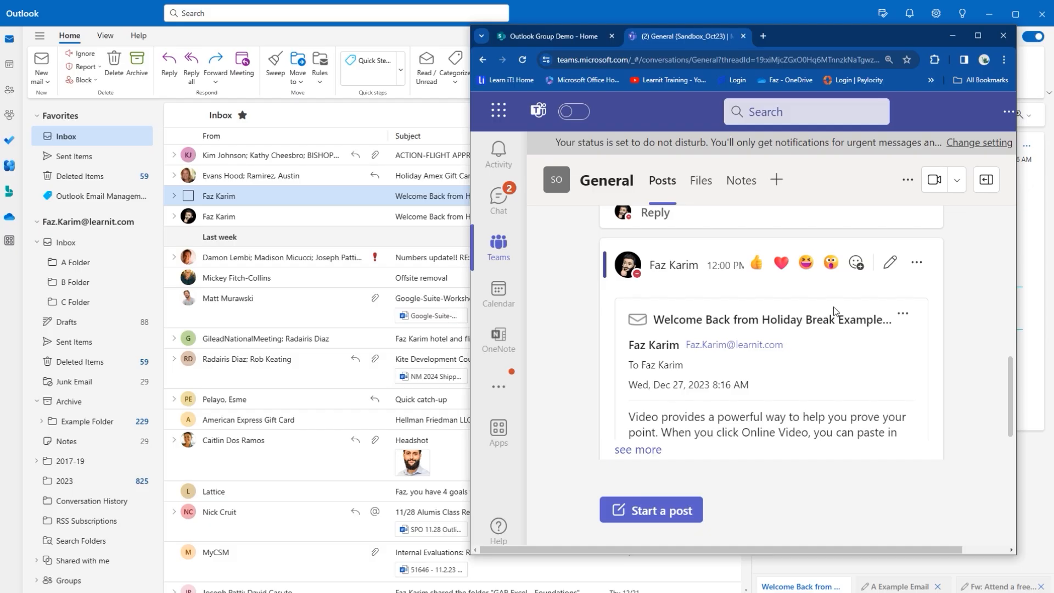
{"action": "left_click", "coordinate": [910, 266]}
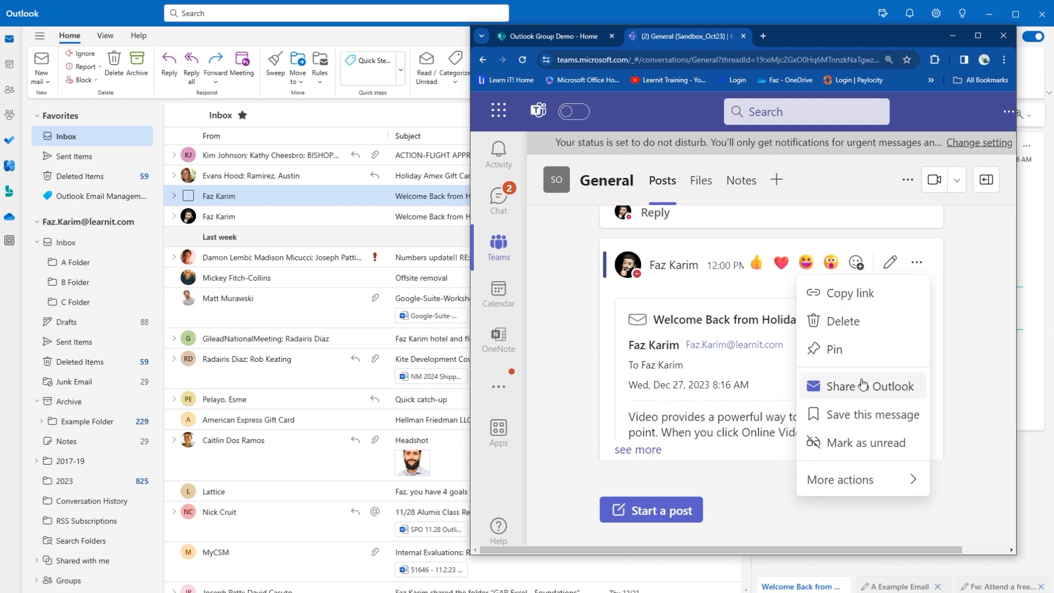
{"action": "left_click", "coordinate": [889, 386]}
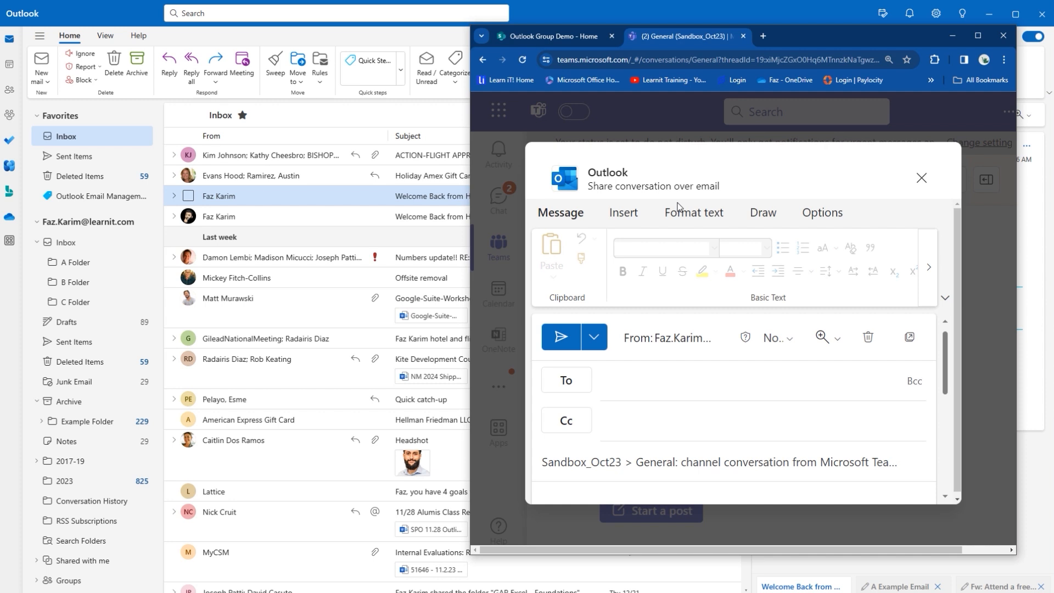
{"action": "left_click", "coordinate": [921, 181]}
{"action": "left_click", "coordinate": [921, 179]}
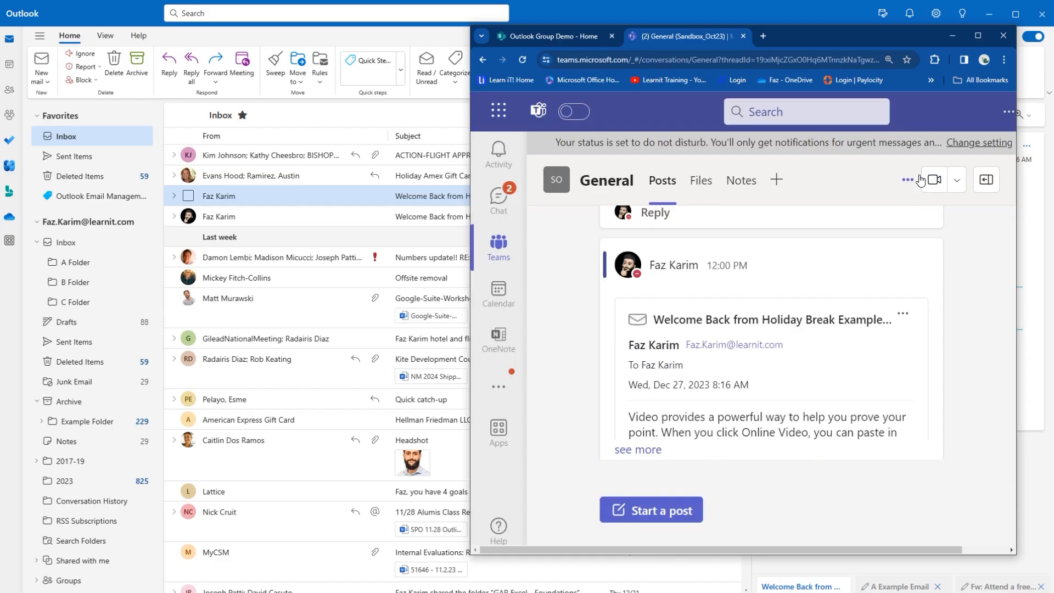
{"action": "left_click", "coordinate": [950, 35]}
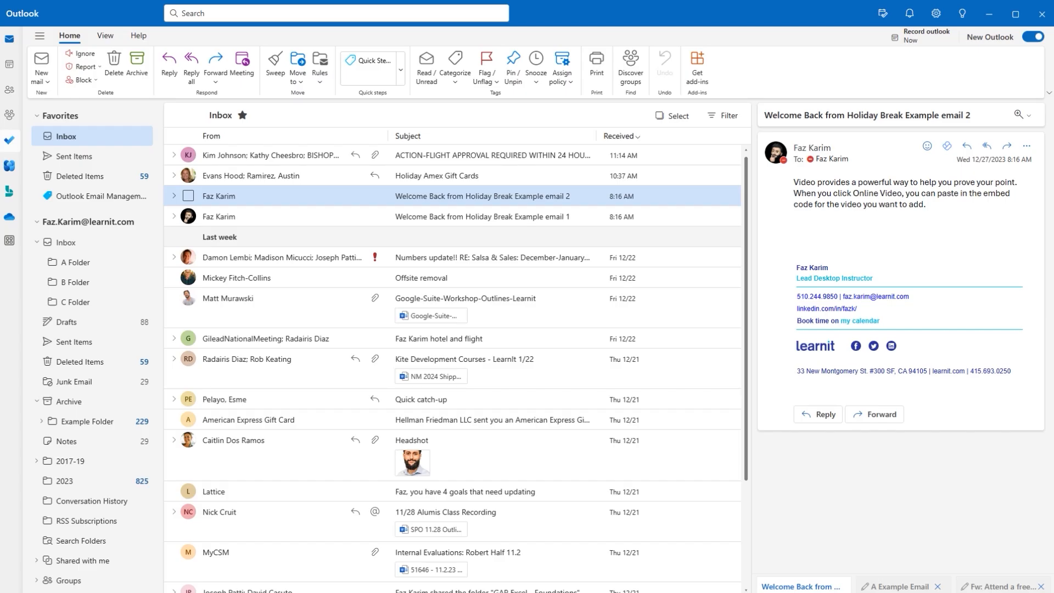
{"action": "left_click_drag", "start_coordinate": [1, 126], "coordinate": [24, 249]}
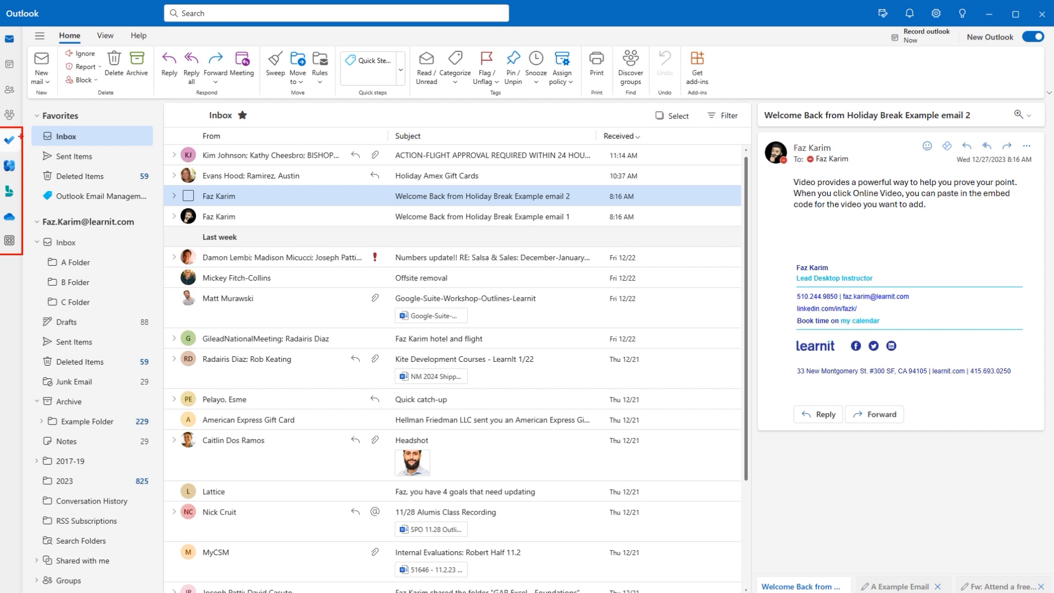
{"action": "mouse_move", "coordinate": [21, 136]}
{"action": "left_mouse_down"}
{"action": "mouse_move", "coordinate": [32, 135]}
{"action": "mouse_move", "coordinate": [28, 163]}
{"action": "mouse_move", "coordinate": [39, 164]}
{"action": "left_mouse_up"}
{"action": "left_click_drag", "start_coordinate": [19, 191], "coordinate": [26, 191]}
{"action": "key", "text": "Escape"}
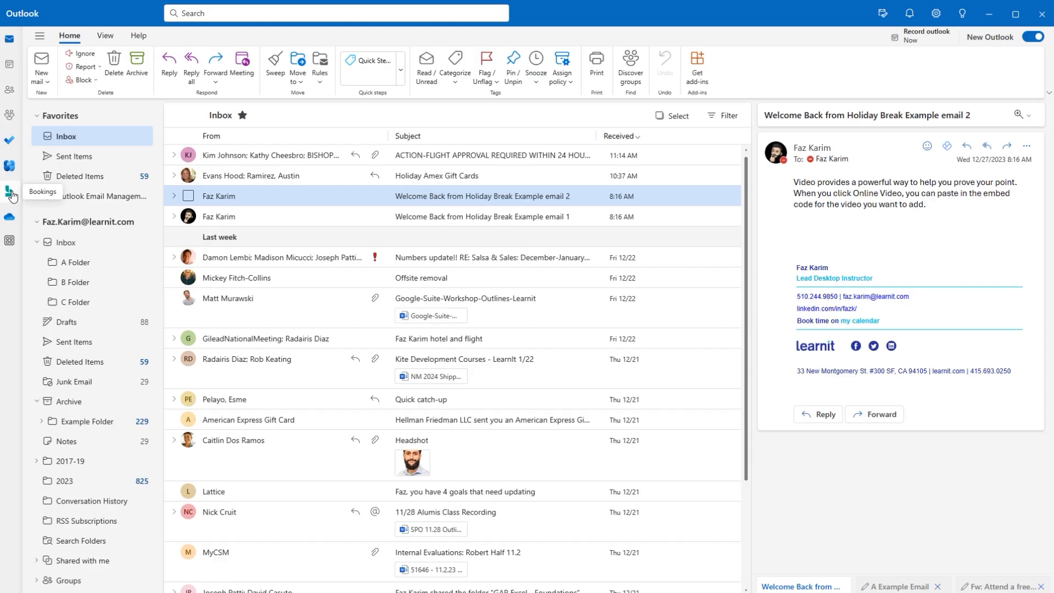
Step: Open Bookings from Outlook, copy the personal booking page's link, and view the settings of the Office hours meeting type
{"action": "left_click", "coordinate": [10, 192]}
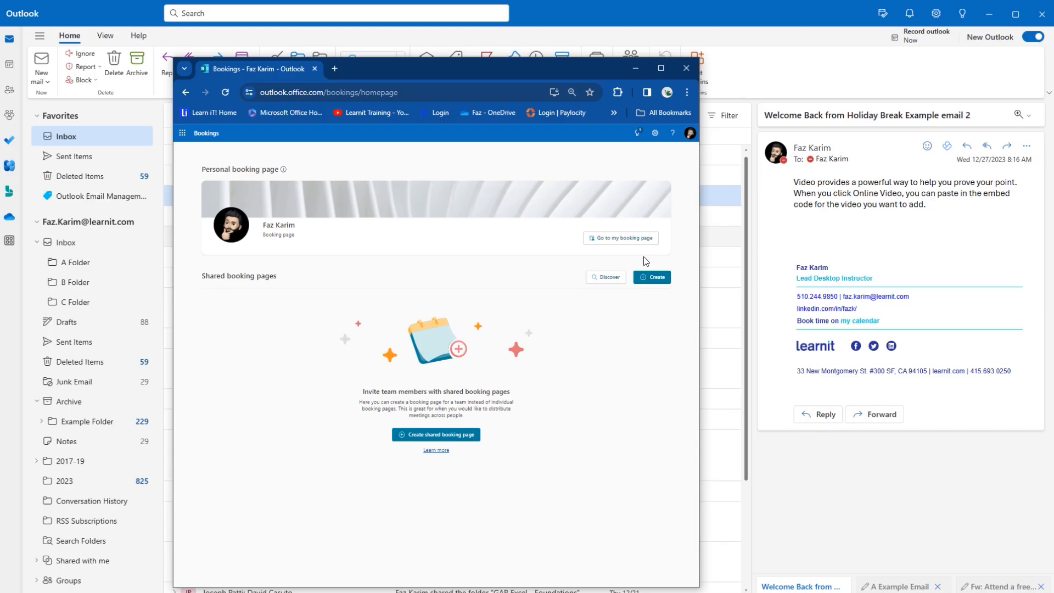
{"action": "left_click", "coordinate": [625, 238]}
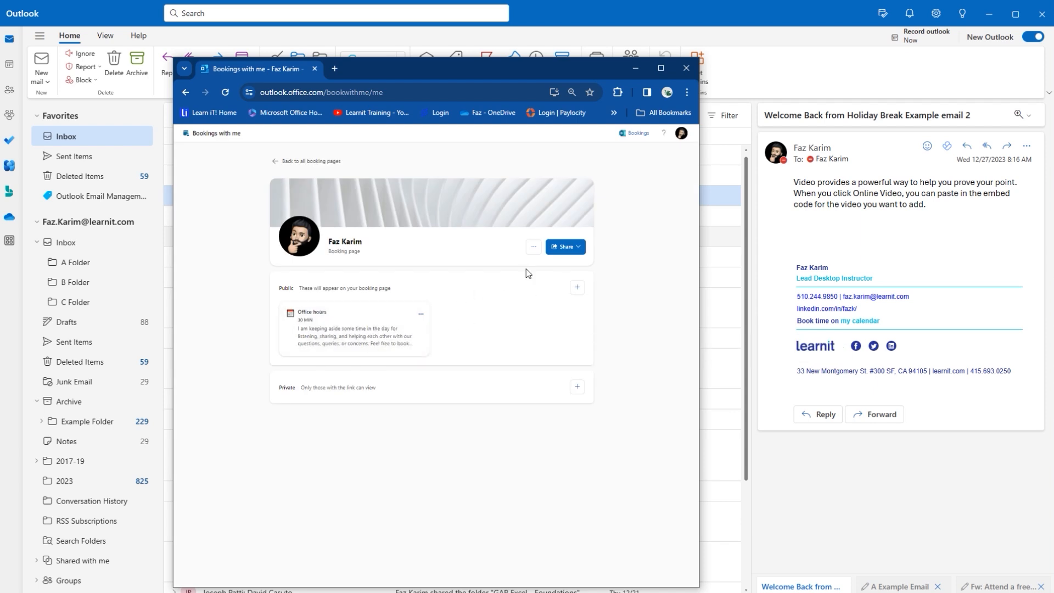
{"action": "left_click", "coordinate": [578, 249]}
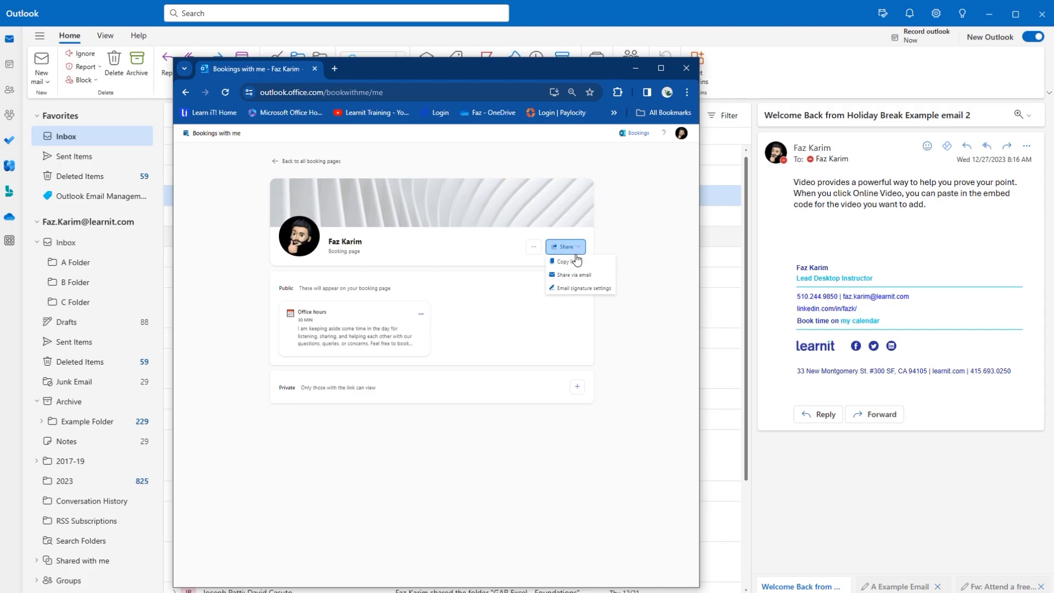
{"action": "left_click", "coordinate": [572, 262]}
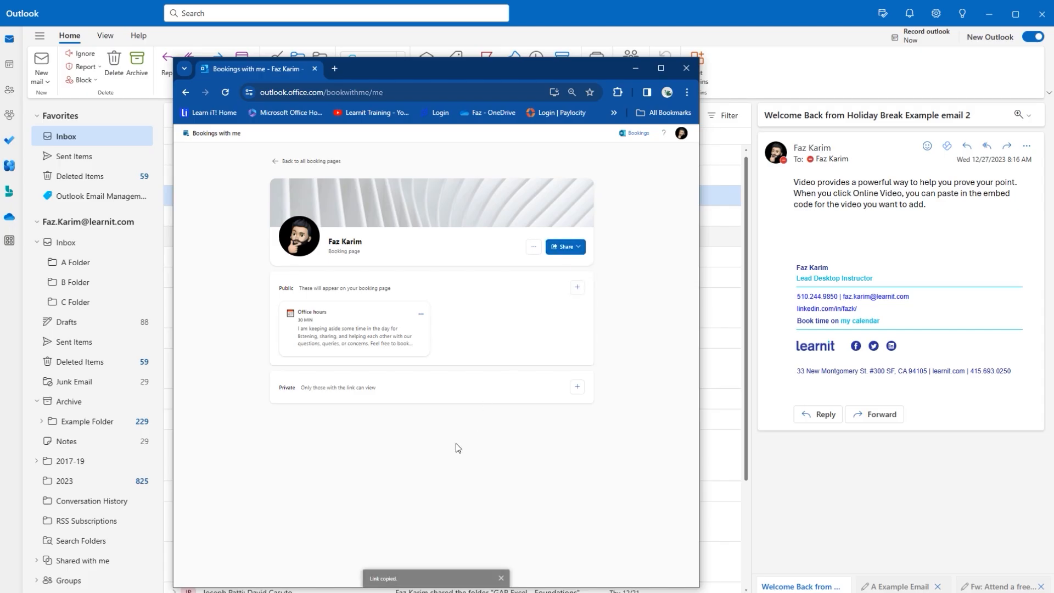
{"action": "left_click", "coordinate": [329, 327]}
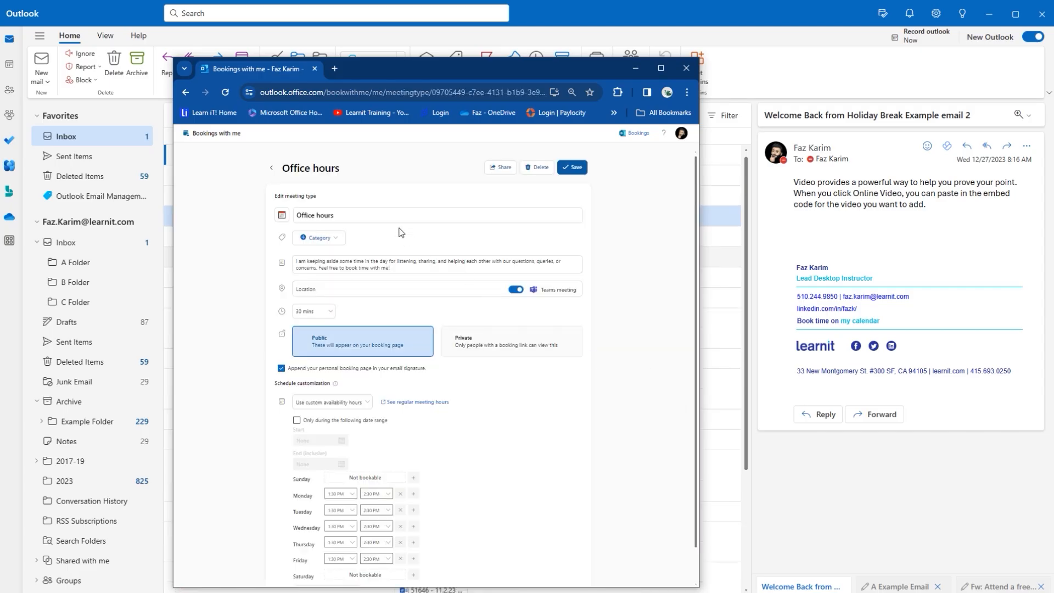
{"action": "left_click", "coordinate": [271, 167]}
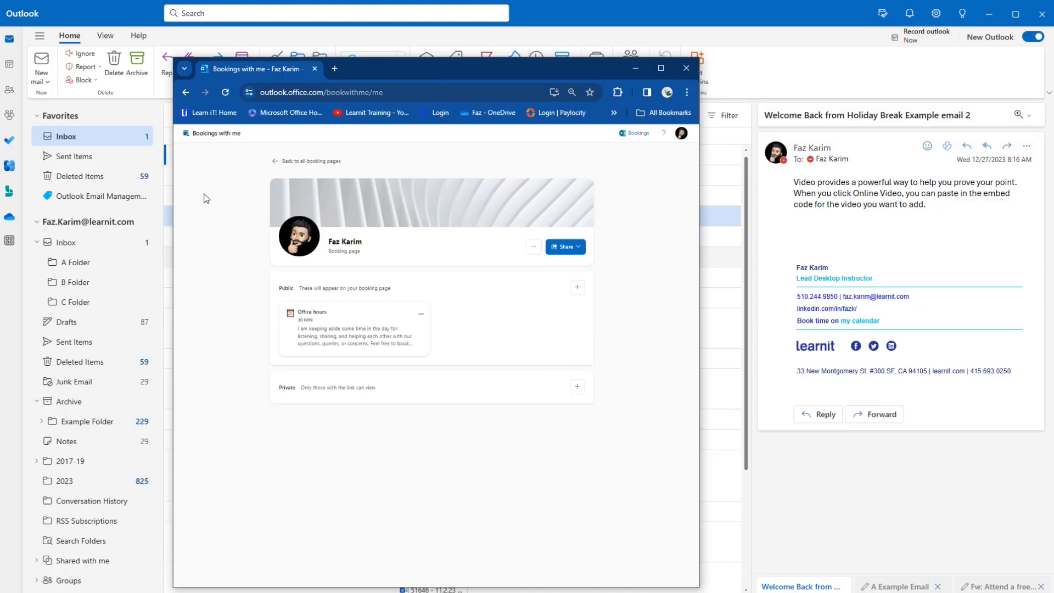
Step: Launch OneDrive and Excel in the browser from Outlook
{"action": "left_click", "coordinate": [12, 219]}
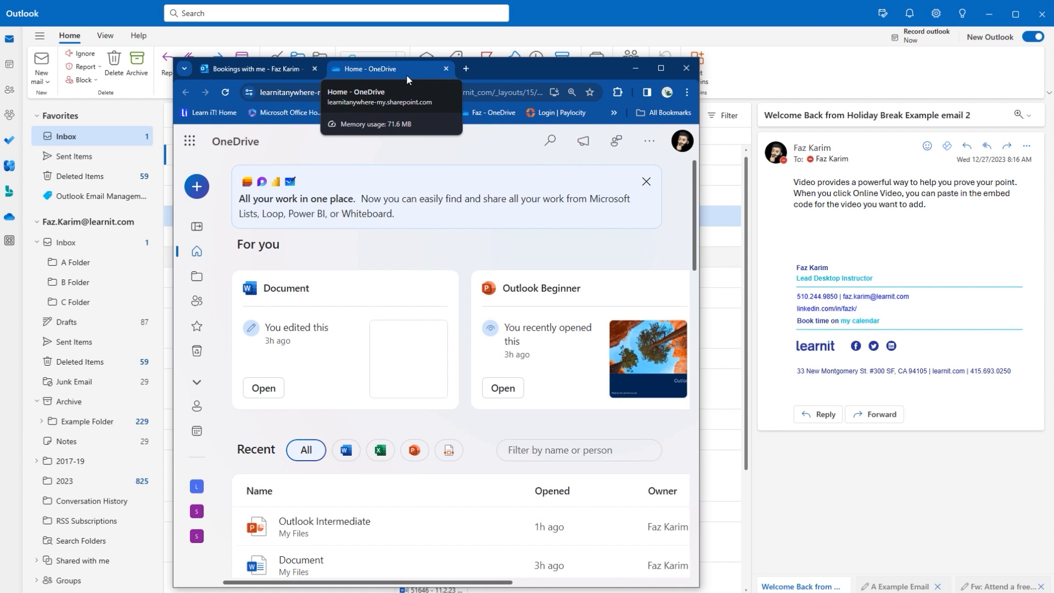
{"action": "left_click", "coordinate": [11, 244]}
{"action": "left_click", "coordinate": [11, 245]}
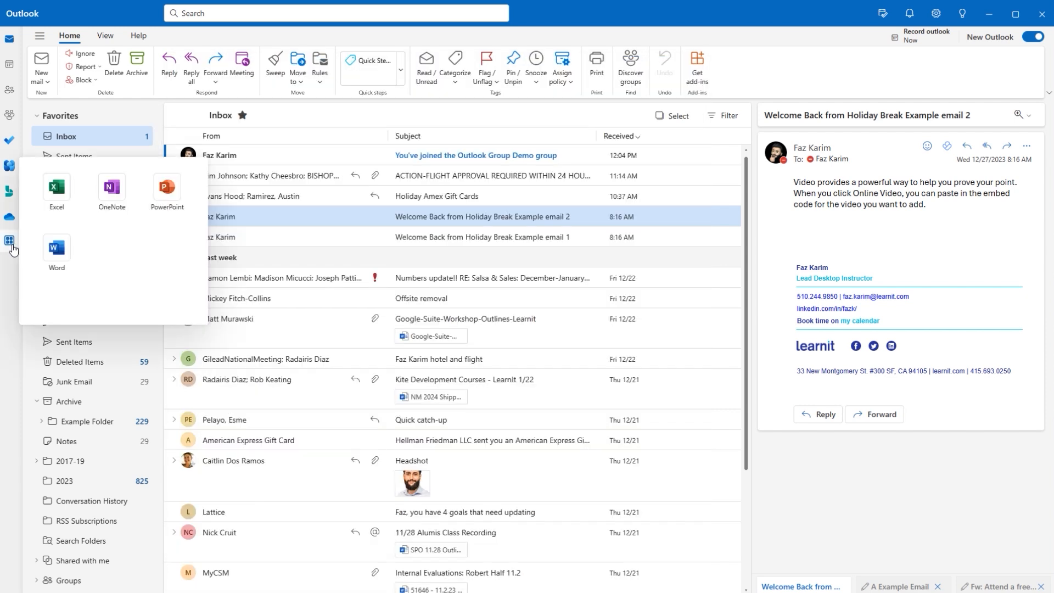
{"action": "left_click", "coordinate": [57, 189]}
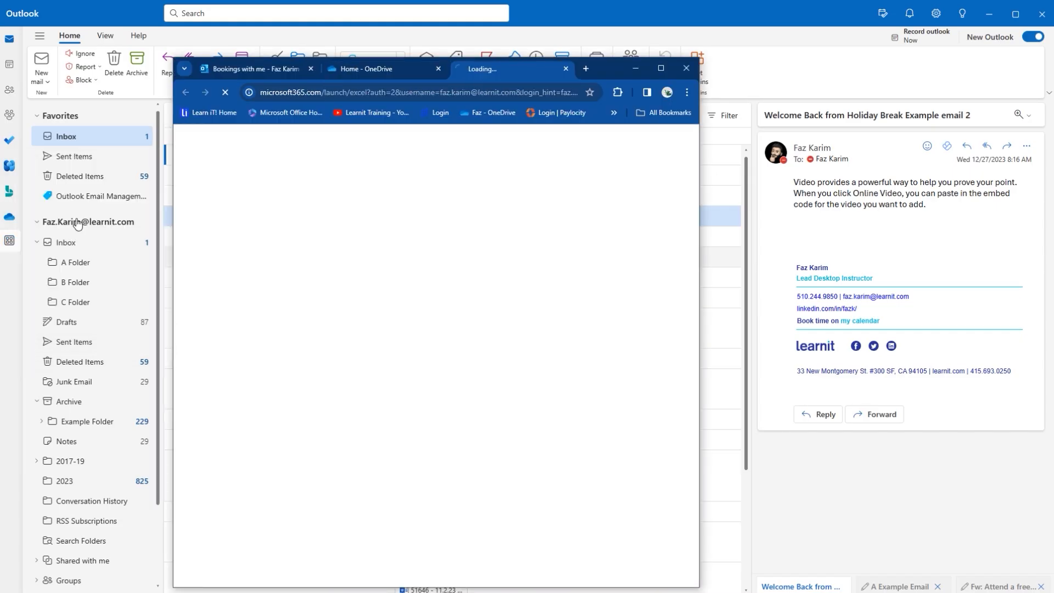